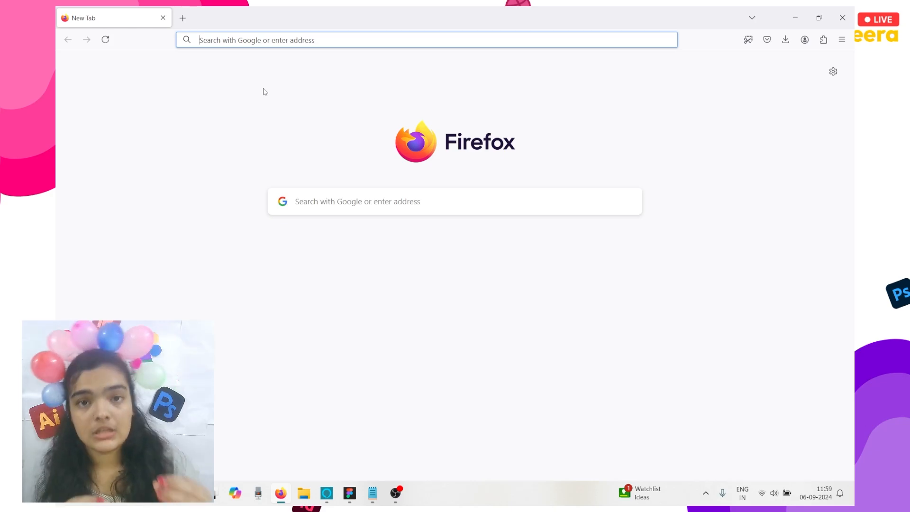
# Search the web for "figma downloads" and open Figma's downloads page to view the desktop app options
pyautogui.write('figma downl')
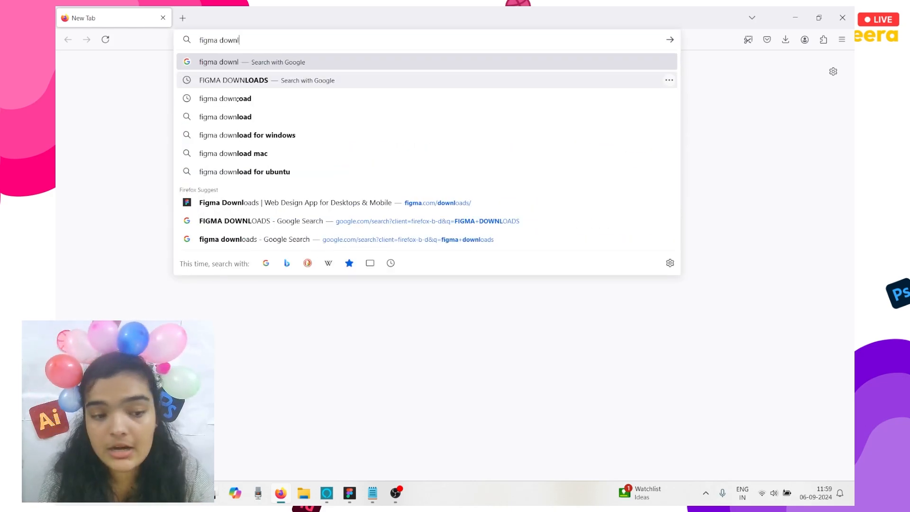
pyautogui.write('oads')
pyautogui.press('Return')
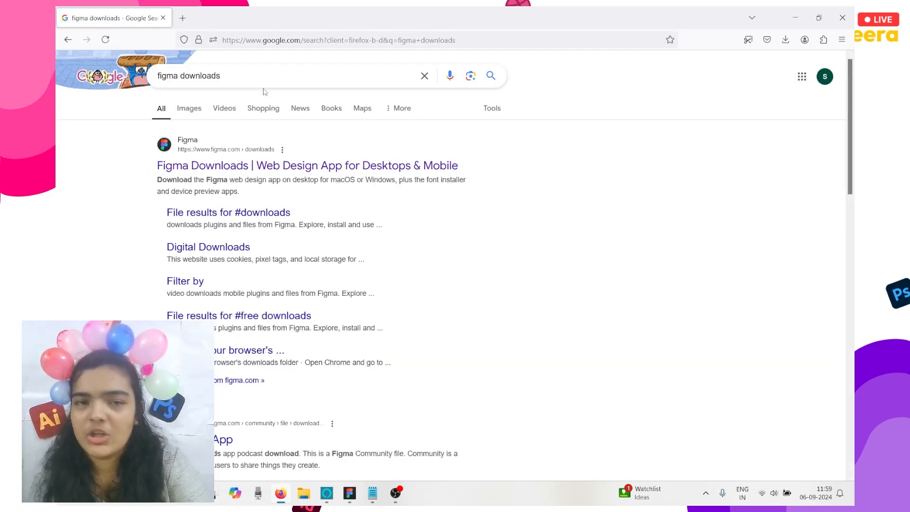
pyautogui.click(246, 169)
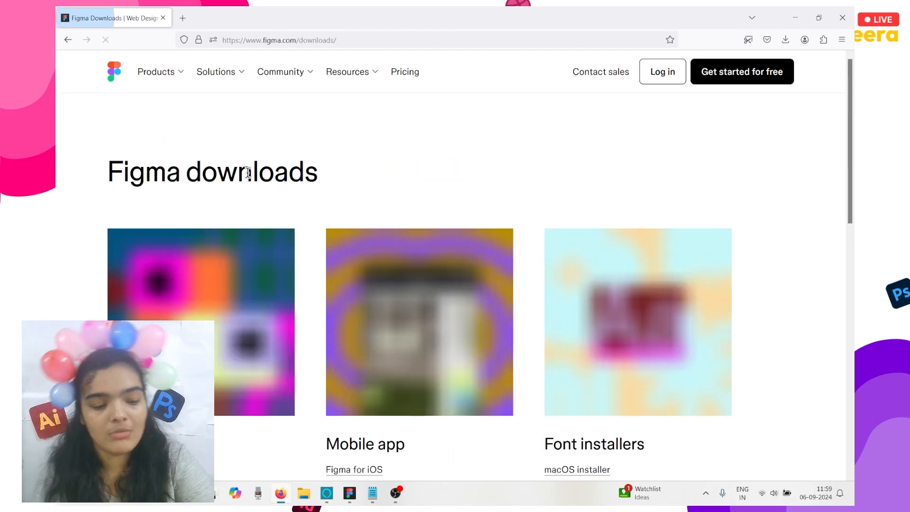
pyautogui.scroll(-3, 204, 308)
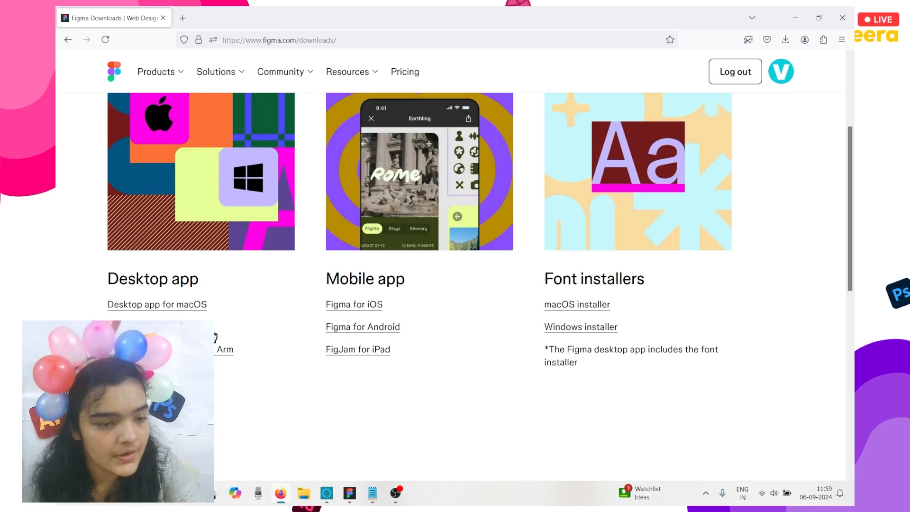
# Switch to the Figma desktop app, close the open Untitled file and create a new design file
pyautogui.click(348, 493)
pyautogui.click(66, 16)
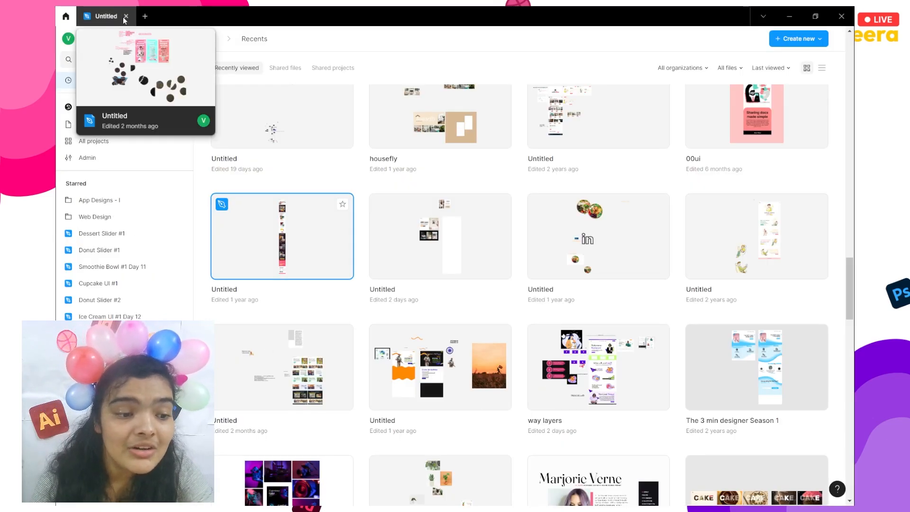
pyautogui.click(127, 16)
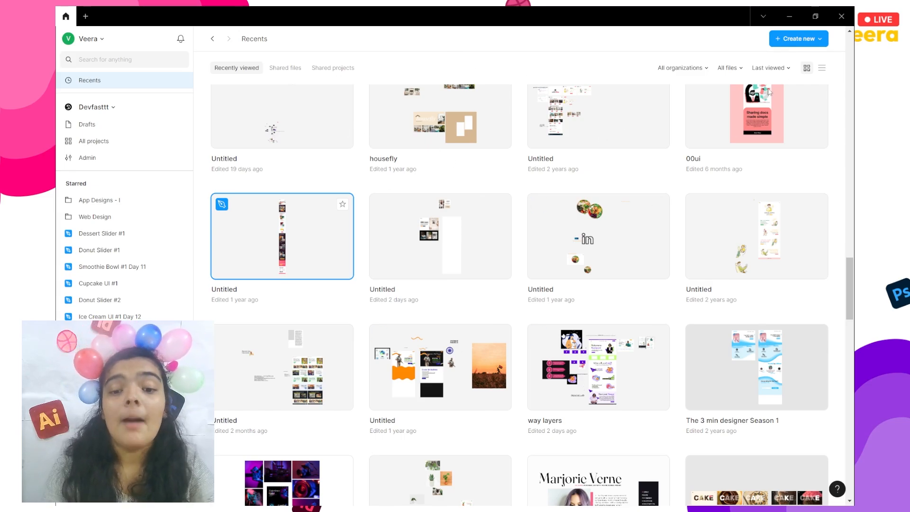
pyautogui.click(793, 40)
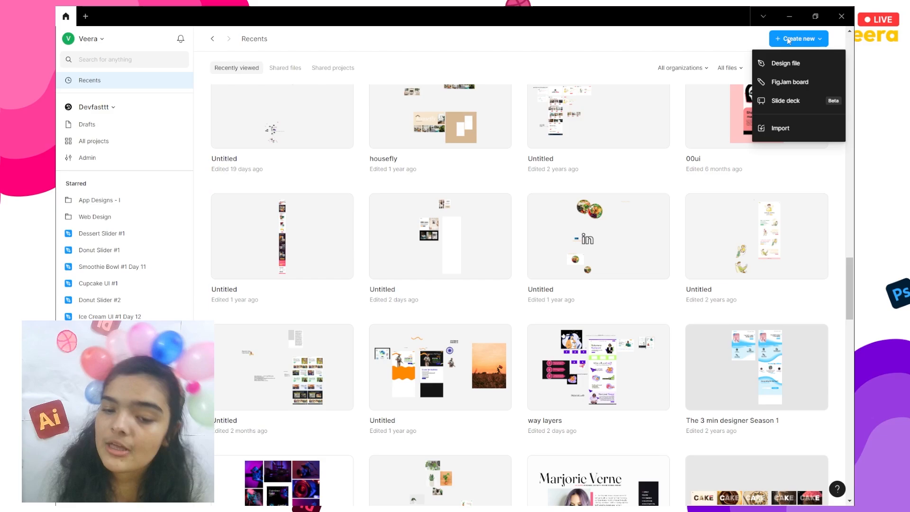
pyautogui.click(767, 71)
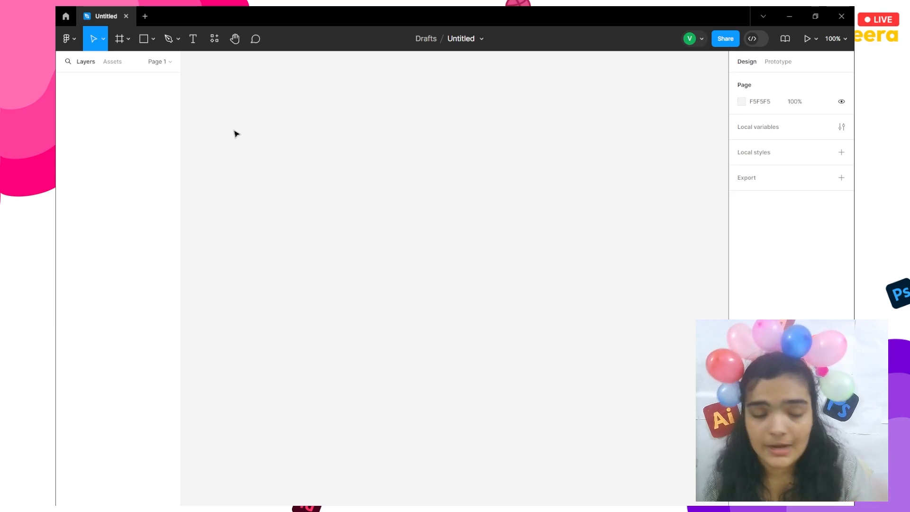
# Place a default 100 × 100 frame in the middle of the empty canvas
pyautogui.click(116, 45)
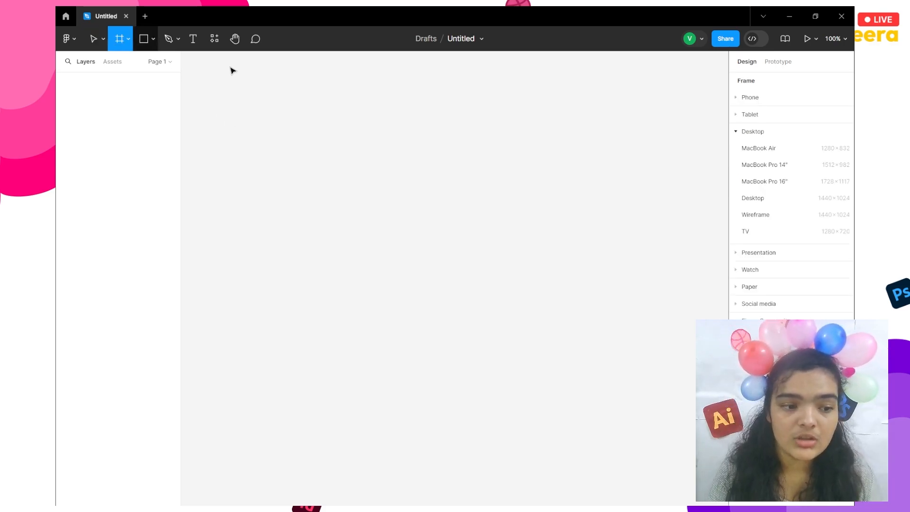
pyautogui.click(444, 240)
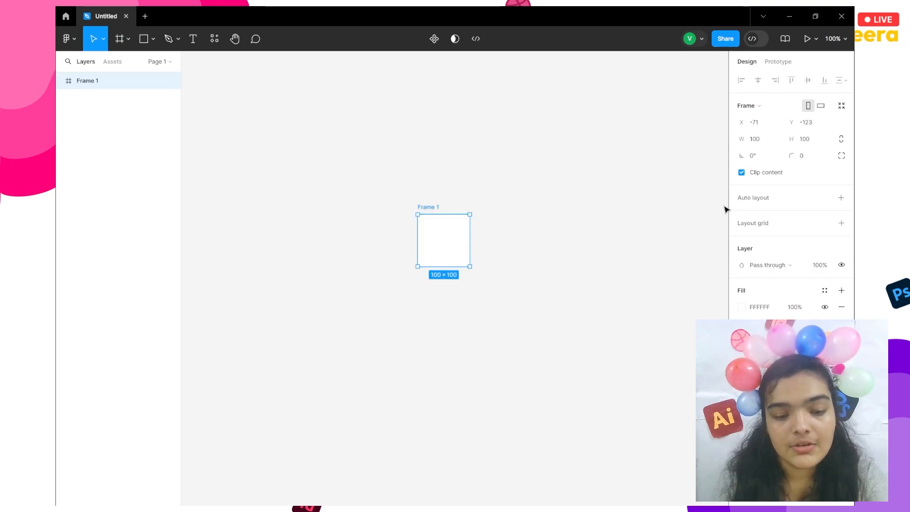
pyautogui.click(773, 142)
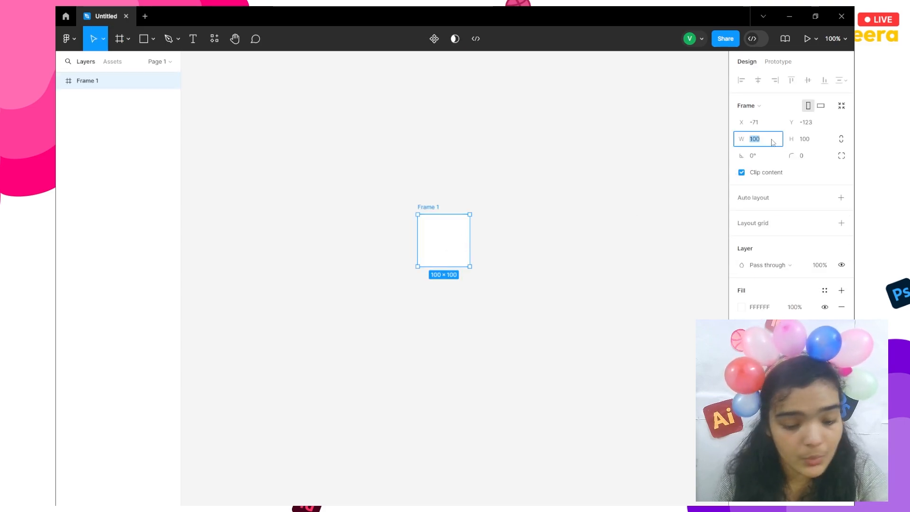
pyautogui.click(654, 175)
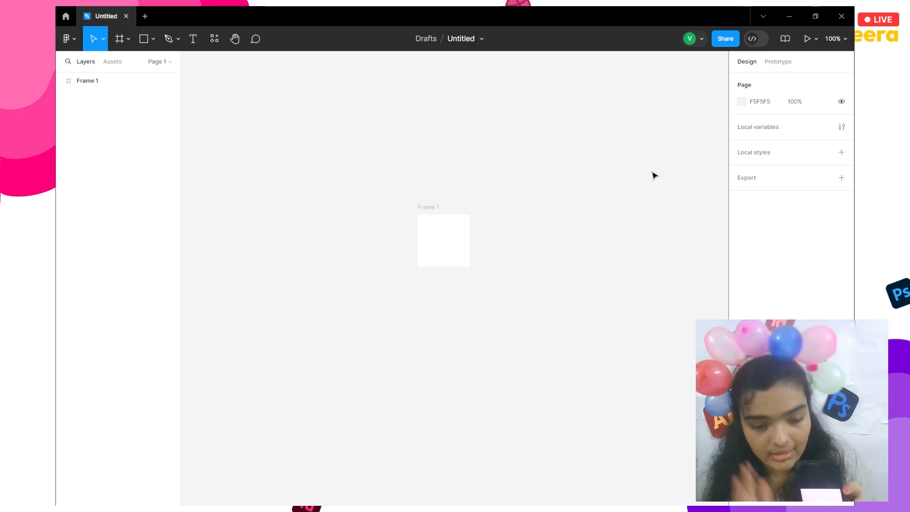
# Switch to Firefox, search for "iphone 15 viewport ratio" in a new tab and highlight the viewport width in the featured result
pyautogui.press('super+Tab')
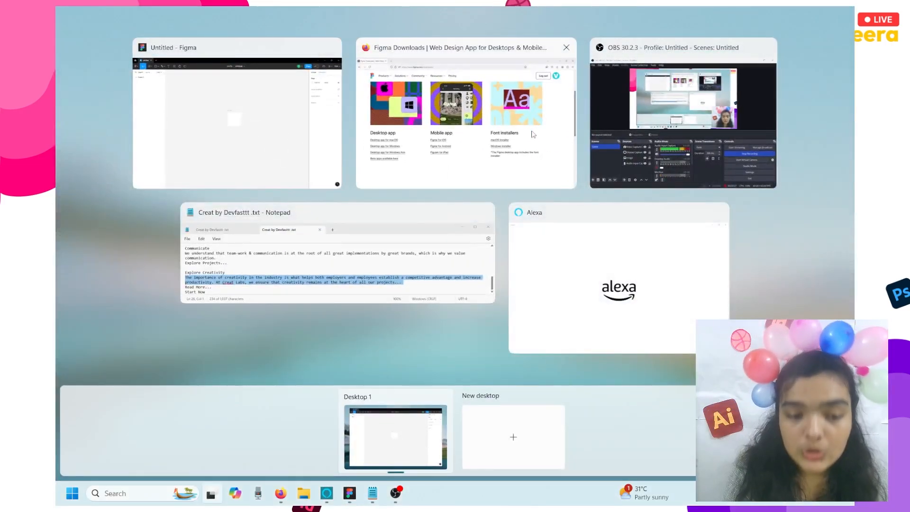
pyautogui.click(400, 83)
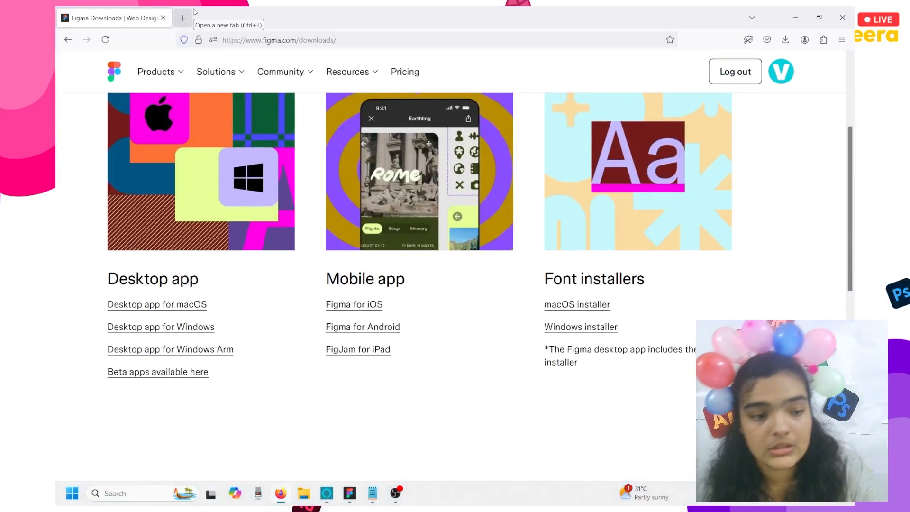
pyautogui.click(184, 18)
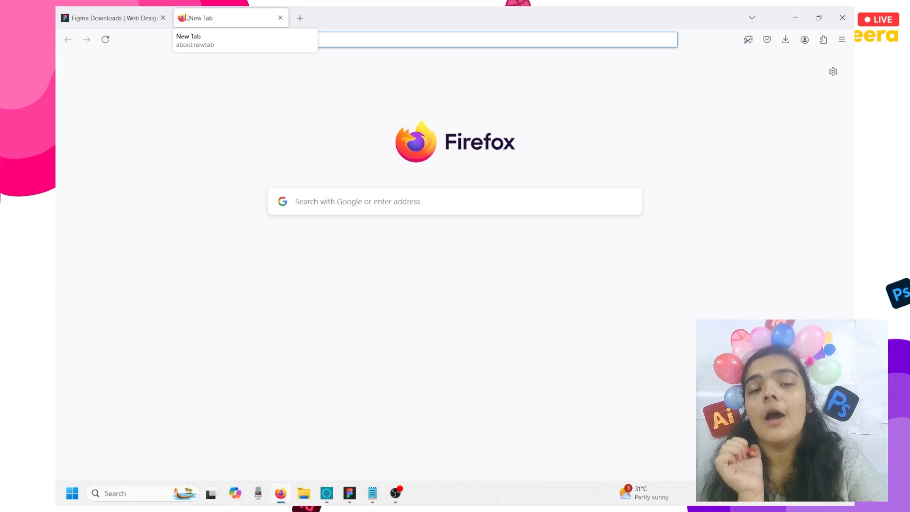
pyautogui.write('iphone 15')
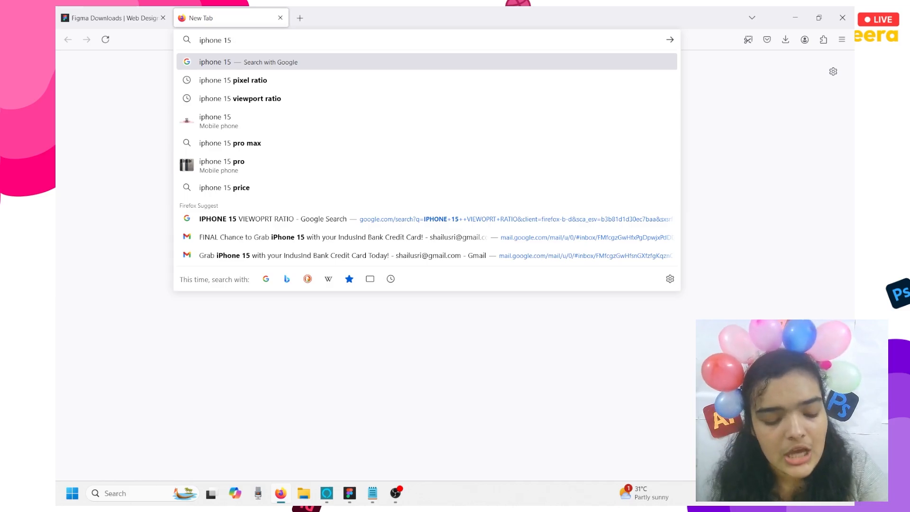
pyautogui.write(' viewport')
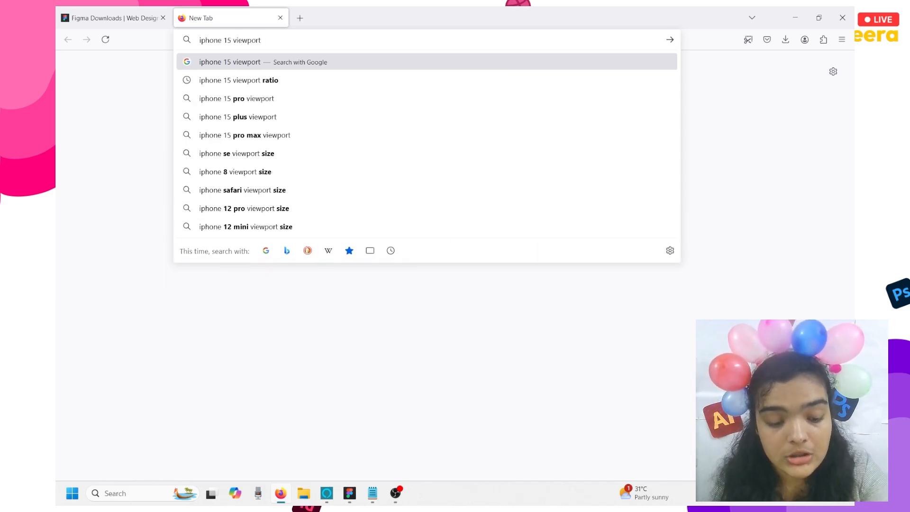
pyautogui.write(' ratio')
pyautogui.press('Return')
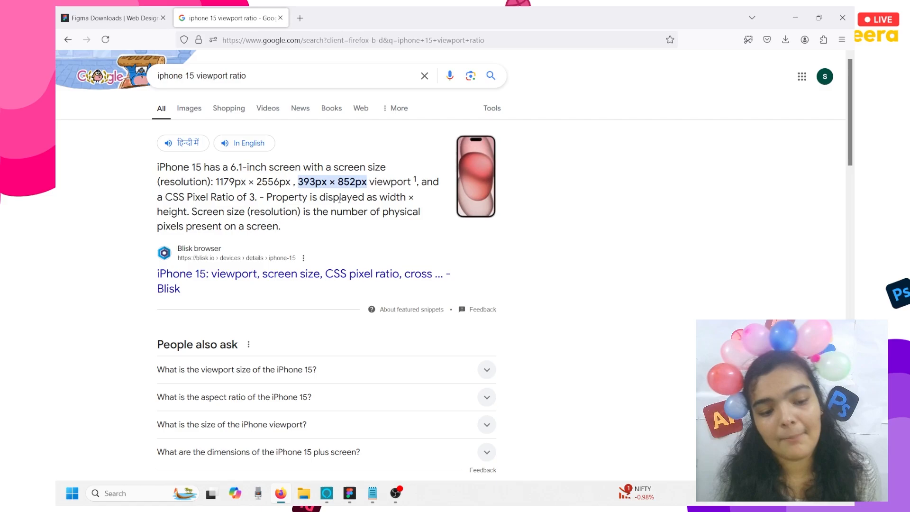
pyautogui.doubleClick(302, 184)
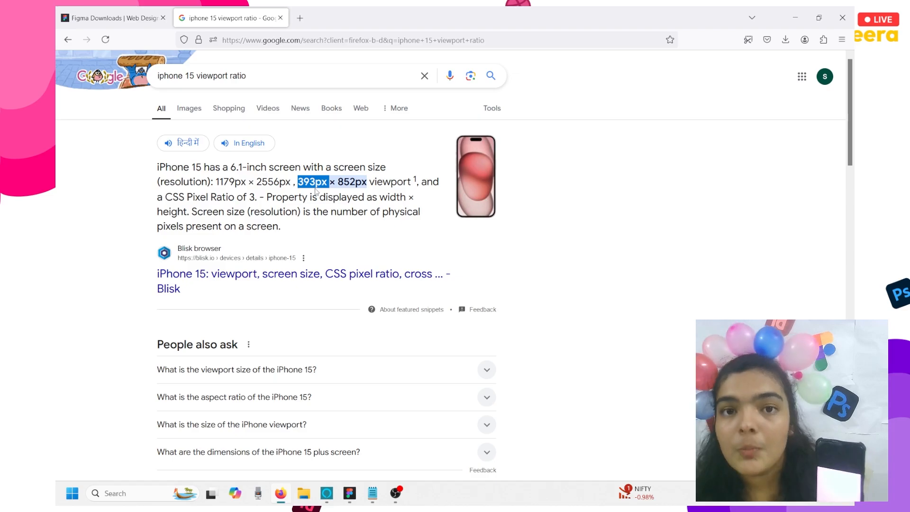
# Switch back to Figma and resize the frame to 414 wide by 925 high
pyautogui.press('super+Tab')
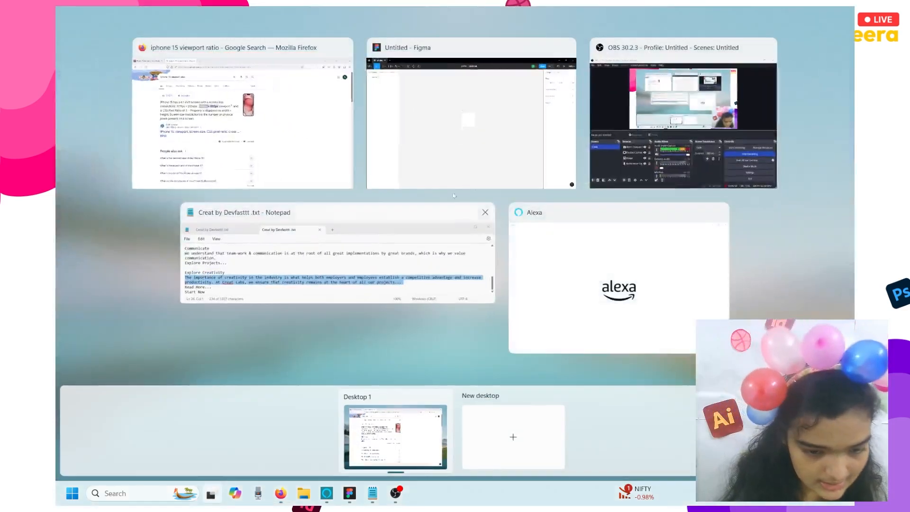
pyautogui.click(499, 177)
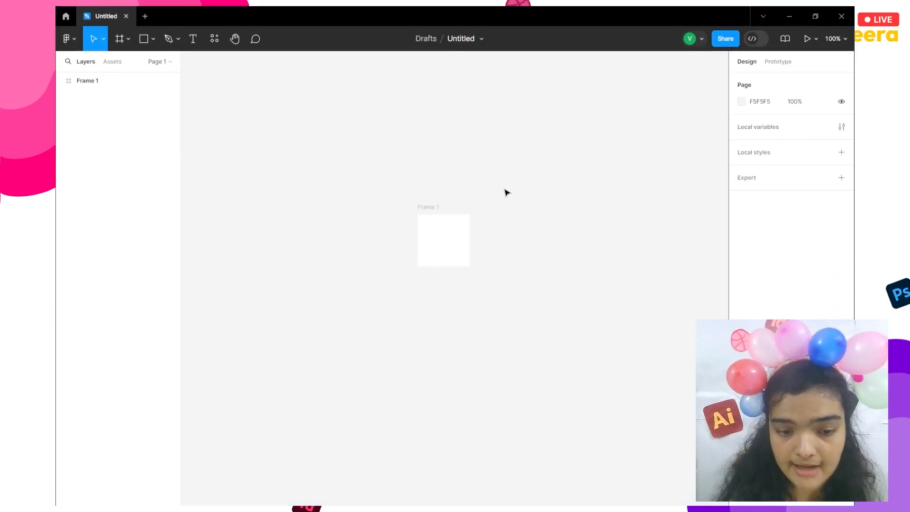
pyautogui.click(457, 226)
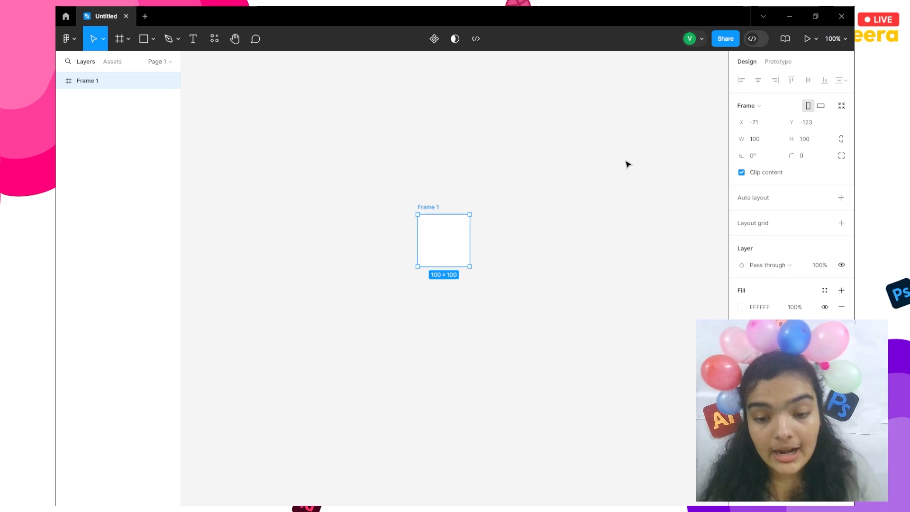
pyautogui.click(754, 142)
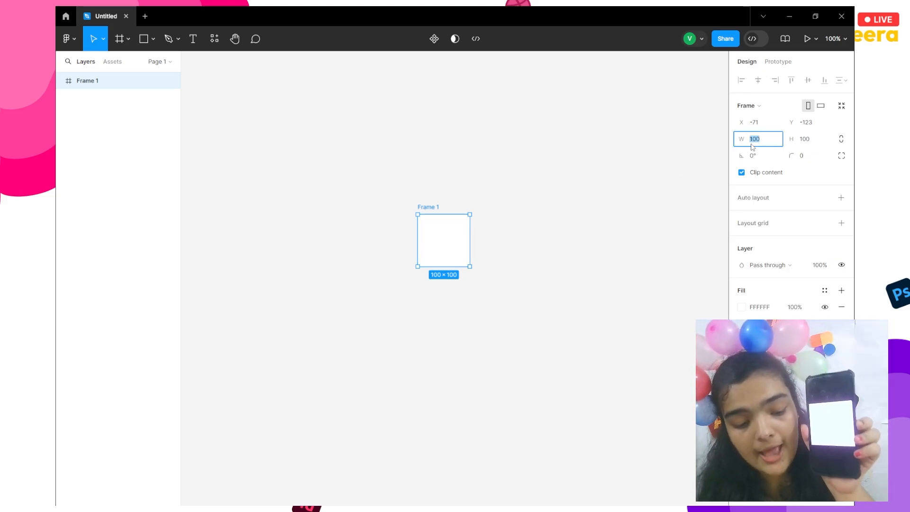
pyautogui.write('414')
pyautogui.press('Return')
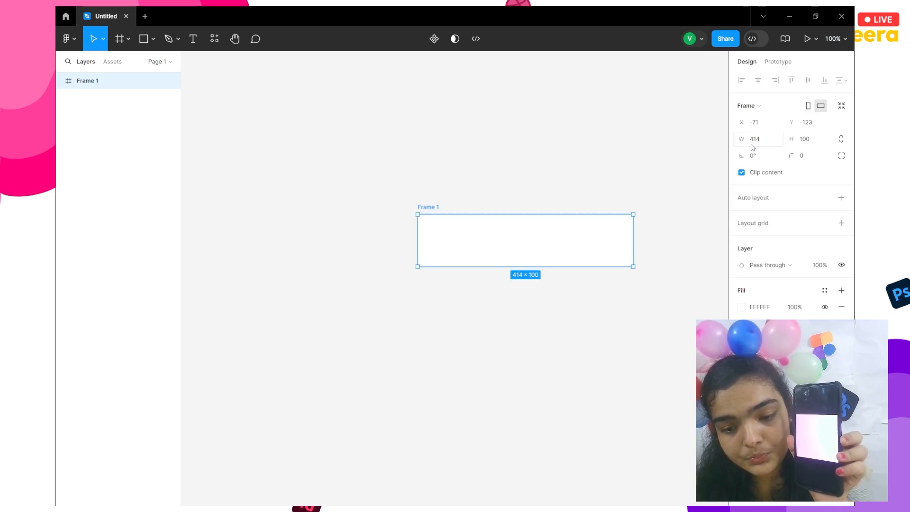
pyautogui.click(808, 140)
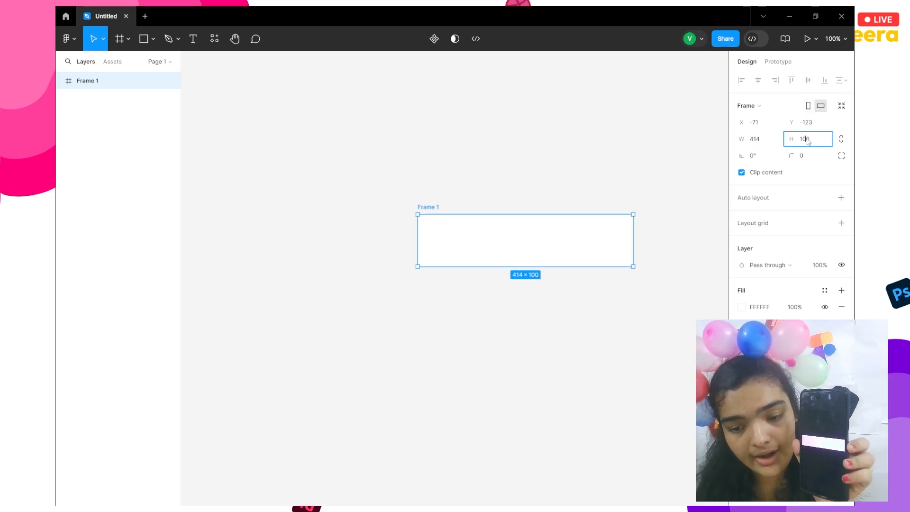
pyautogui.write('926')
pyautogui.press('Return')
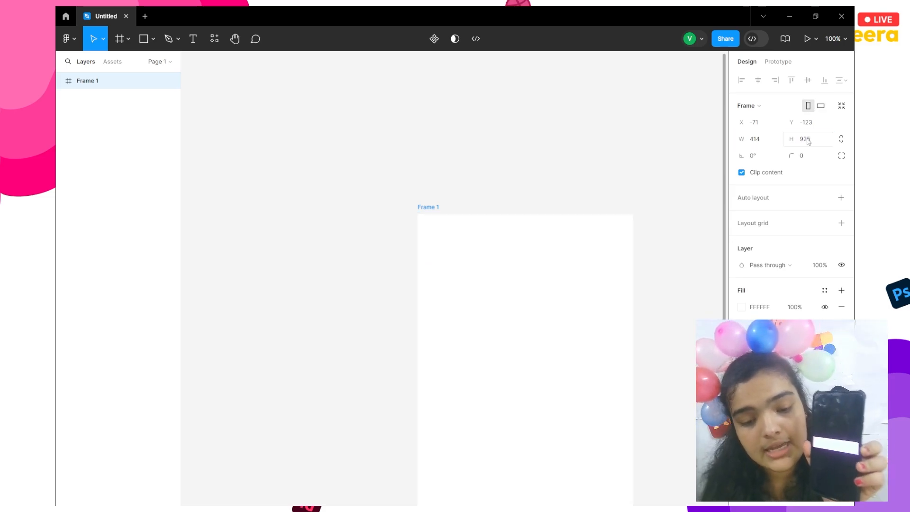
pyautogui.hotkey('shift', '1')
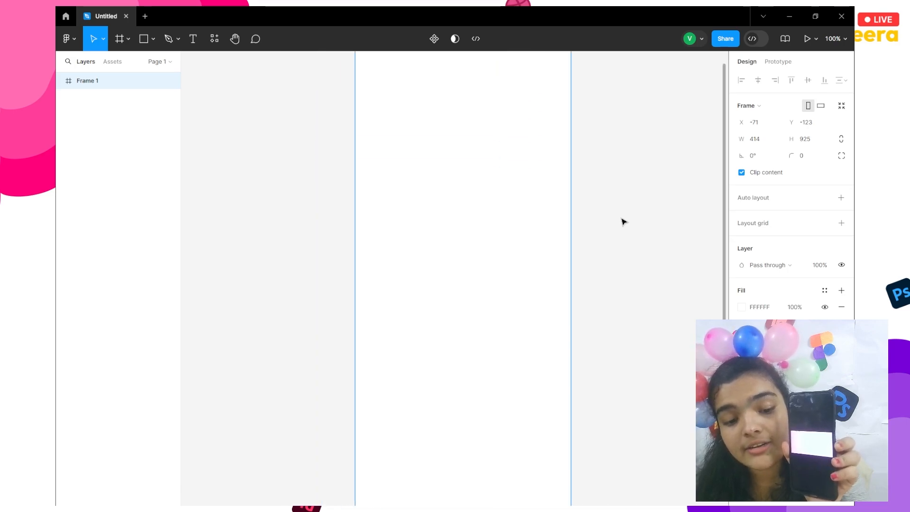
pyautogui.click(645, 185)
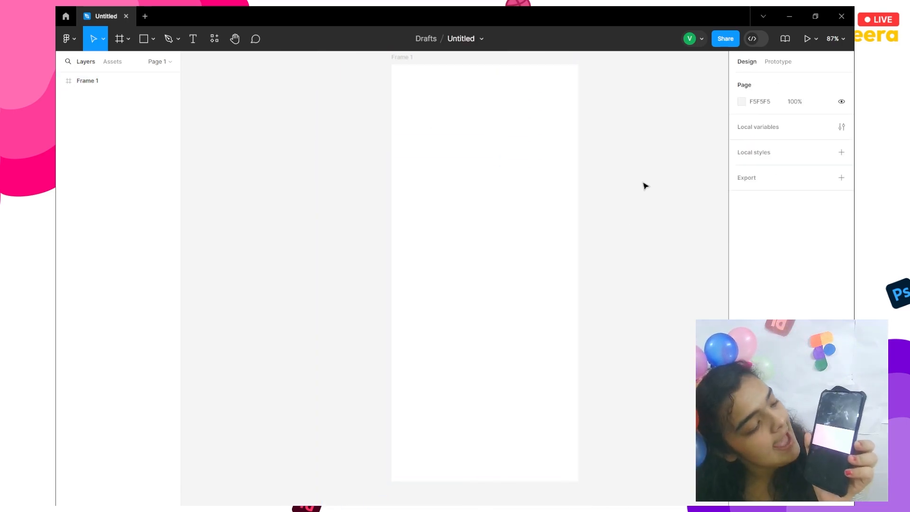
# Set the phone frame's fill colour to pure red, FF0000
pyautogui.click(491, 127)
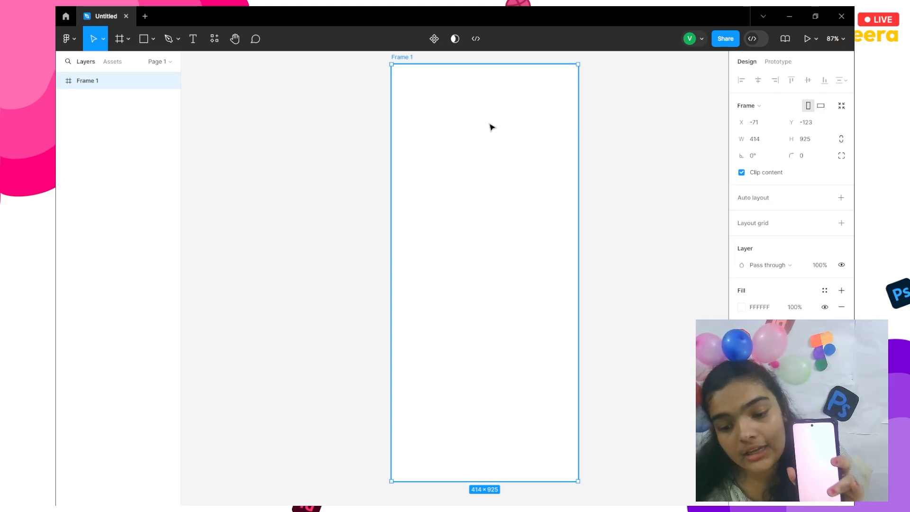
pyautogui.click(742, 308)
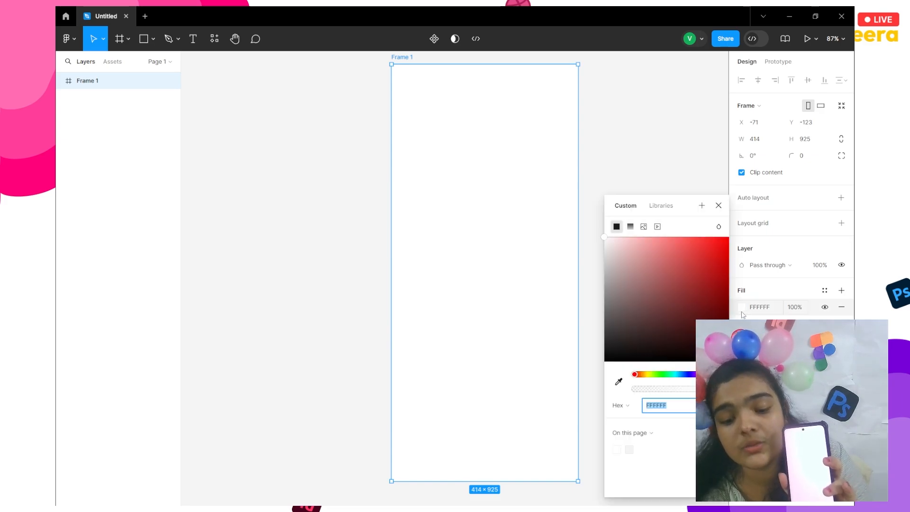
pyautogui.click(701, 303)
pyautogui.moveTo(703, 272); pyautogui.dragTo(748, 207)
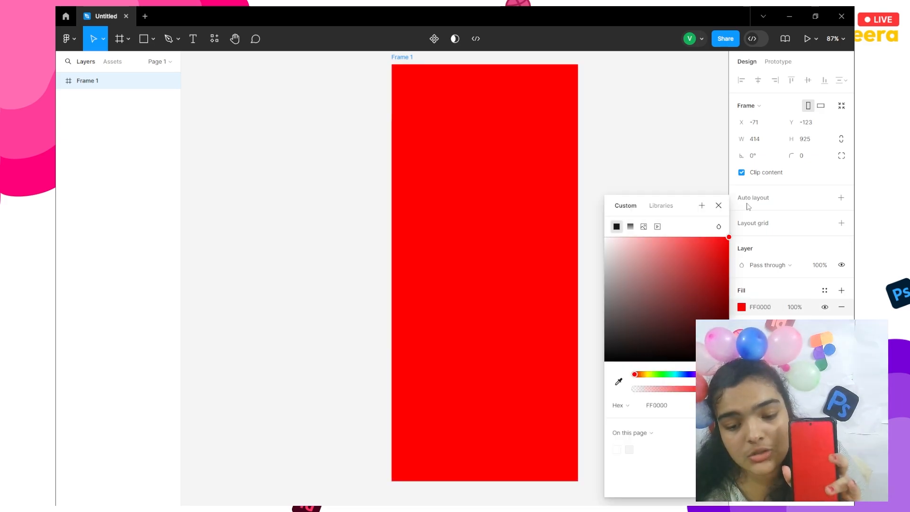
pyautogui.click(654, 117)
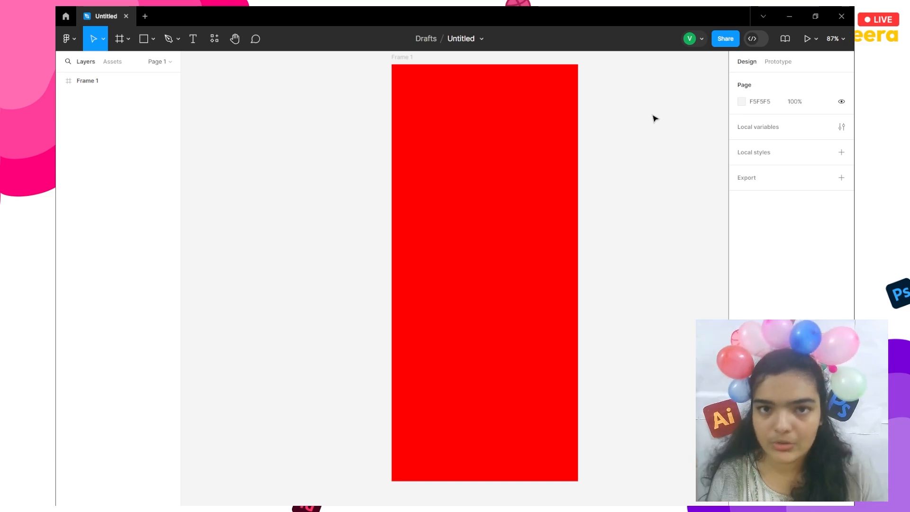
# Change the phone frame's fill colour back to white
pyautogui.click(555, 186)
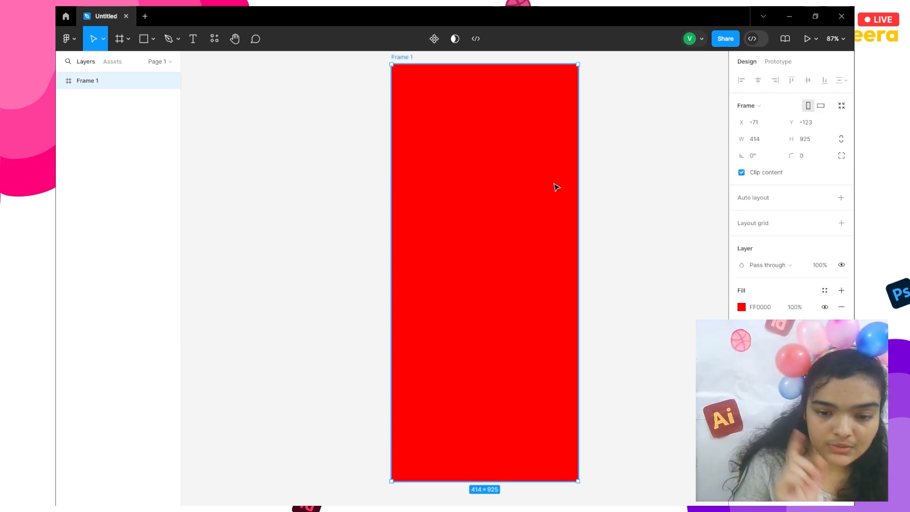
pyautogui.click(742, 307)
pyautogui.moveTo(655, 250); pyautogui.dragTo(604, 182)
pyautogui.click(604, 180)
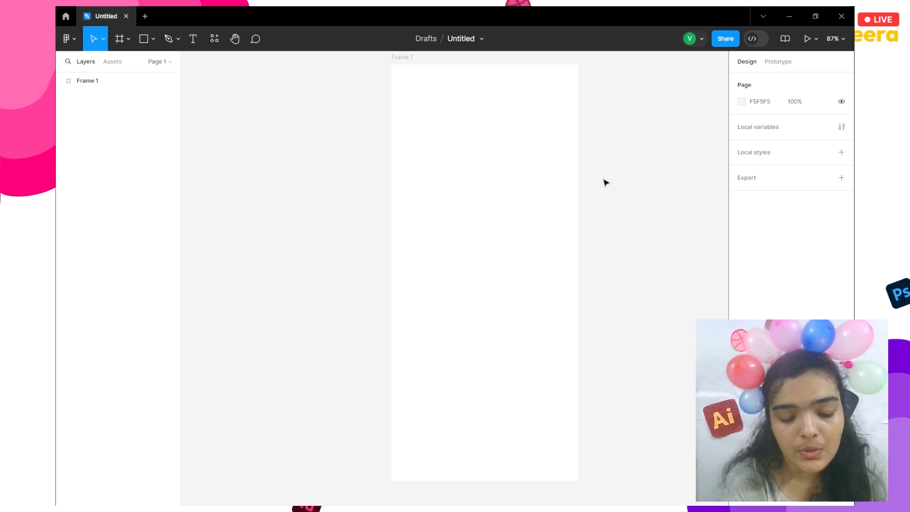
pyautogui.hscroll(1, 606, 183)
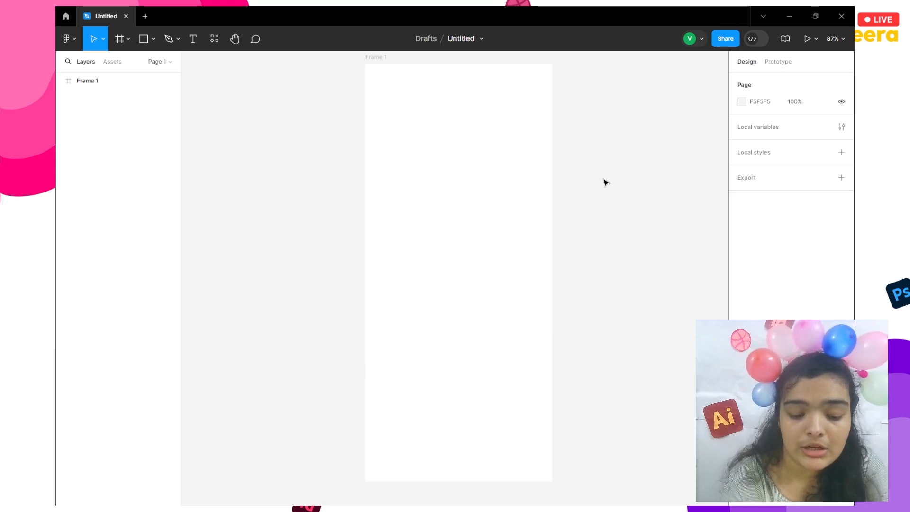
# Import the cake images a, b and c and place them in a row alongside the phone frame
pyautogui.hotkey('ctrl', 'shift', 'k')
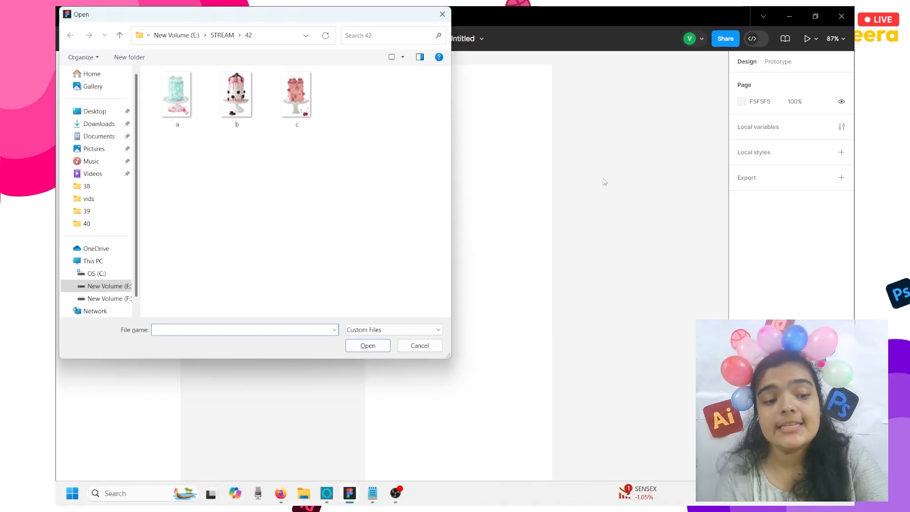
pyautogui.moveTo(352, 135); pyautogui.dragTo(179, 92)
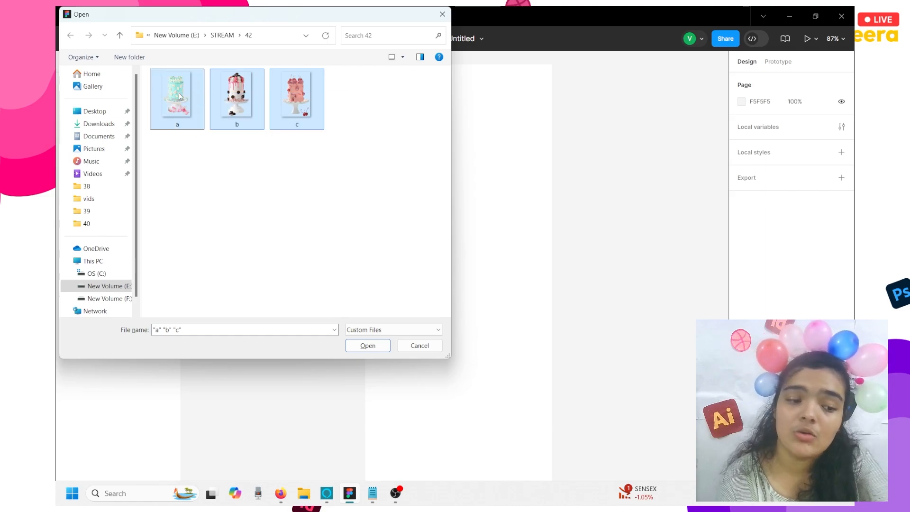
pyautogui.click(366, 351)
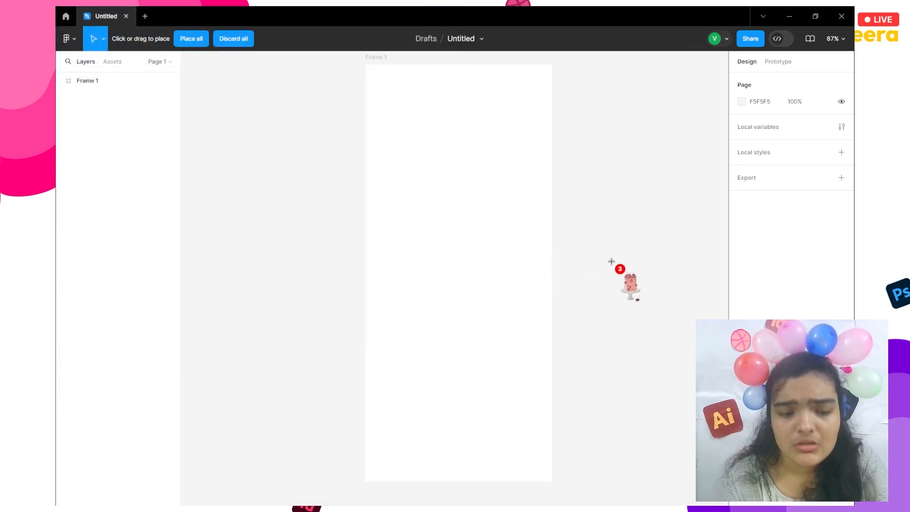
pyautogui.click(612, 261)
pyautogui.hscroll(6, 612, 261)
pyautogui.click(612, 262)
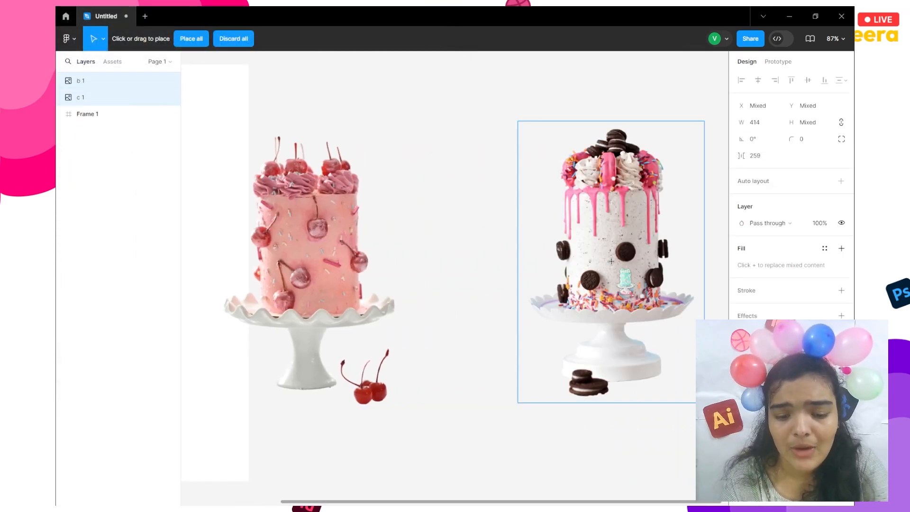
pyautogui.hscroll(3, 641, 274)
pyautogui.hscroll(6, 714, 287)
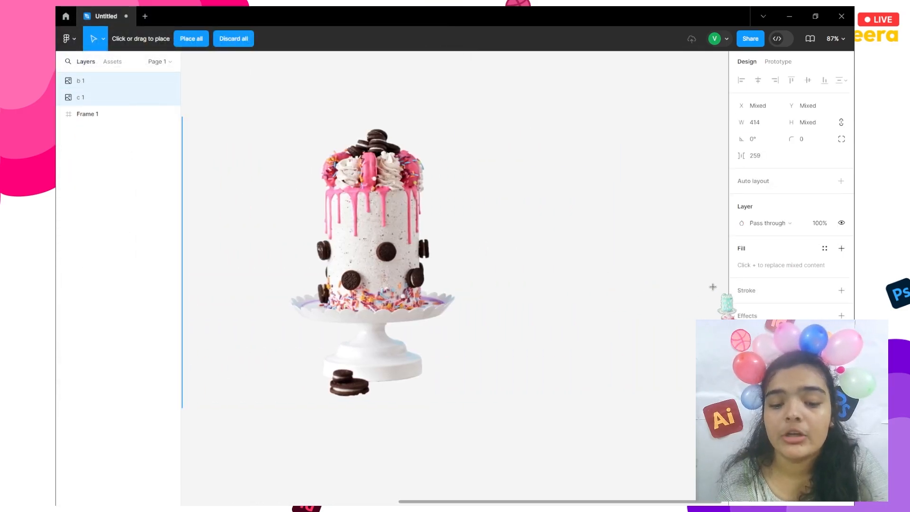
pyautogui.click(713, 287)
pyautogui.scroll(-5, 526, 256)
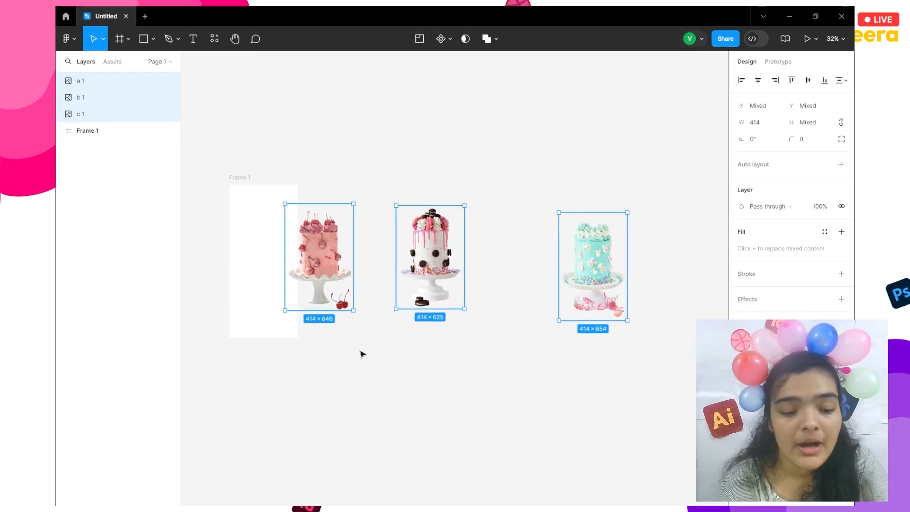
# Move the three cake images clear of the phone frame and line them up close together beside it
pyautogui.moveTo(340, 275); pyautogui.dragTo(362, 245)
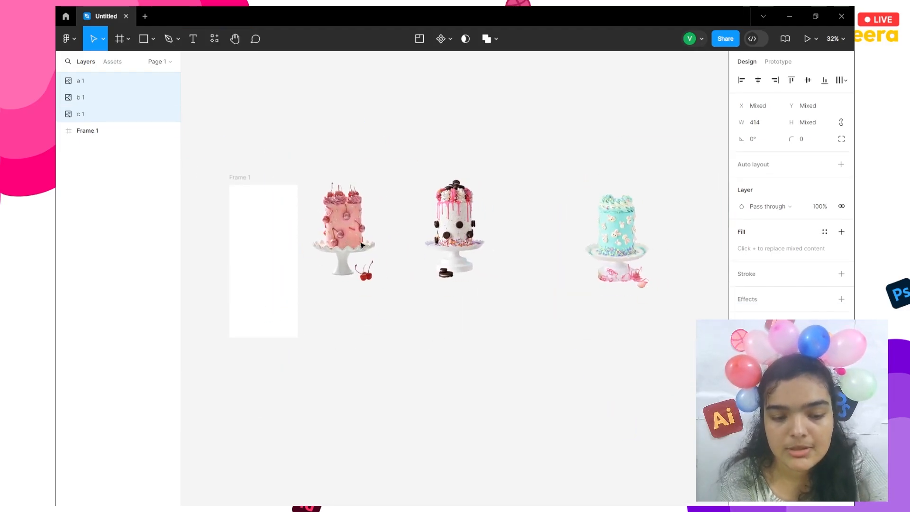
pyautogui.click(611, 256)
pyautogui.moveTo(610, 256); pyautogui.dragTo(523, 247)
pyautogui.moveTo(445, 240); pyautogui.dragTo(402, 247)
pyautogui.moveTo(517, 245); pyautogui.dragTo(458, 243)
pyautogui.moveTo(410, 237)
pyautogui.mouseDown()
pyautogui.moveTo(407, 228)
pyautogui.moveTo(414, 237)
pyautogui.mouseUp()
# With the pink cherry cake image selected, search the plugins for "icons8 backgrou"
pyautogui.click(359, 240)
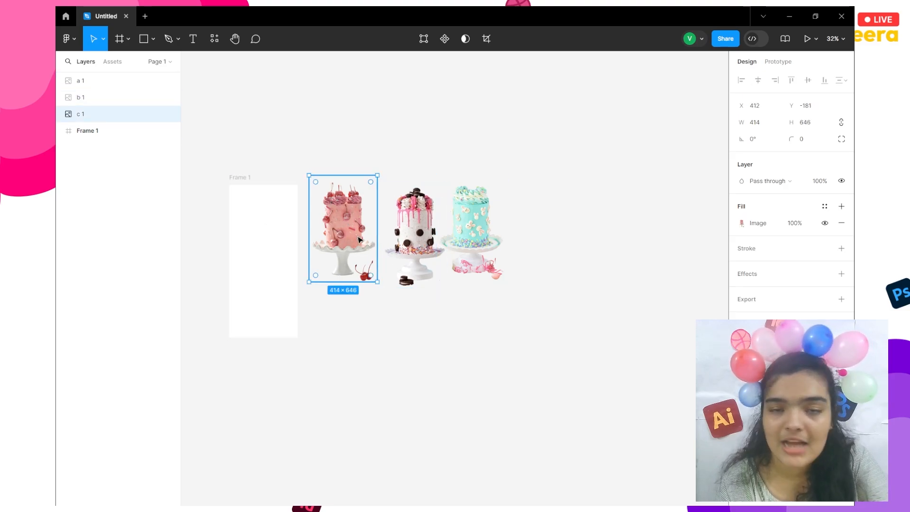
pyautogui.click(214, 38)
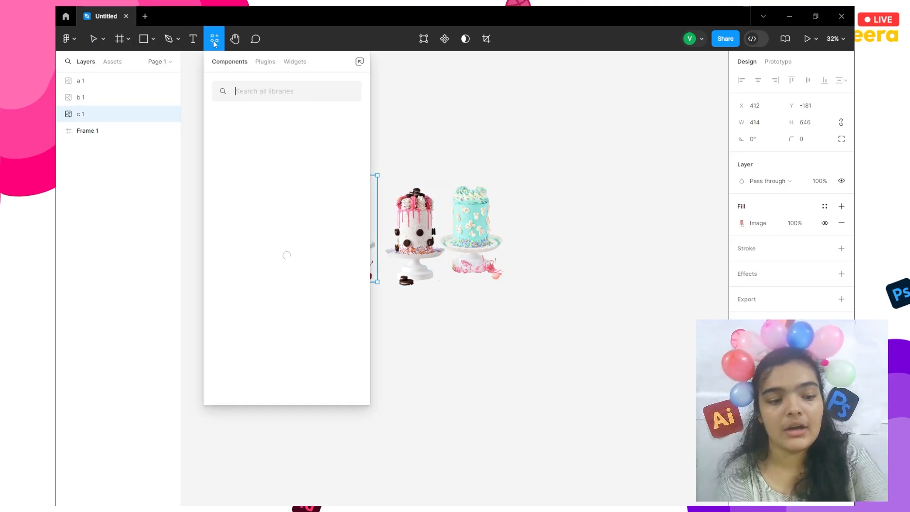
pyautogui.write('icons')
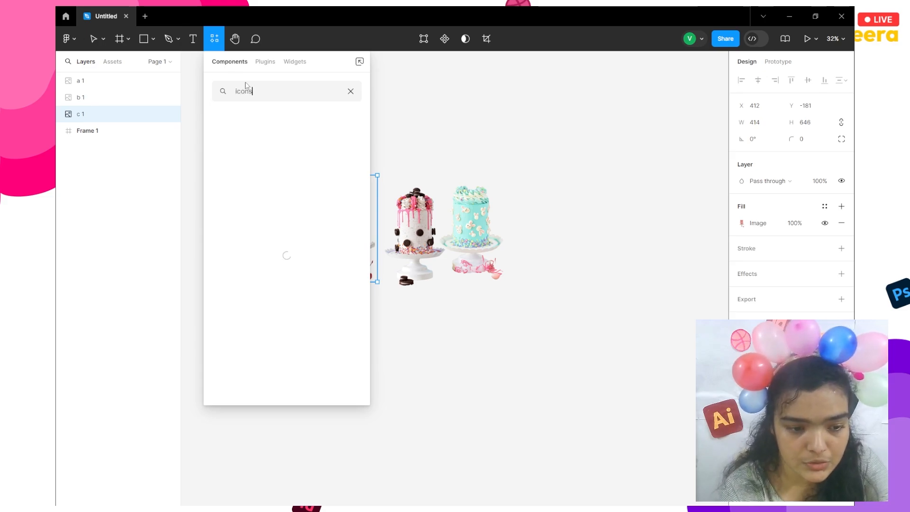
pyautogui.write('8 backgrou')
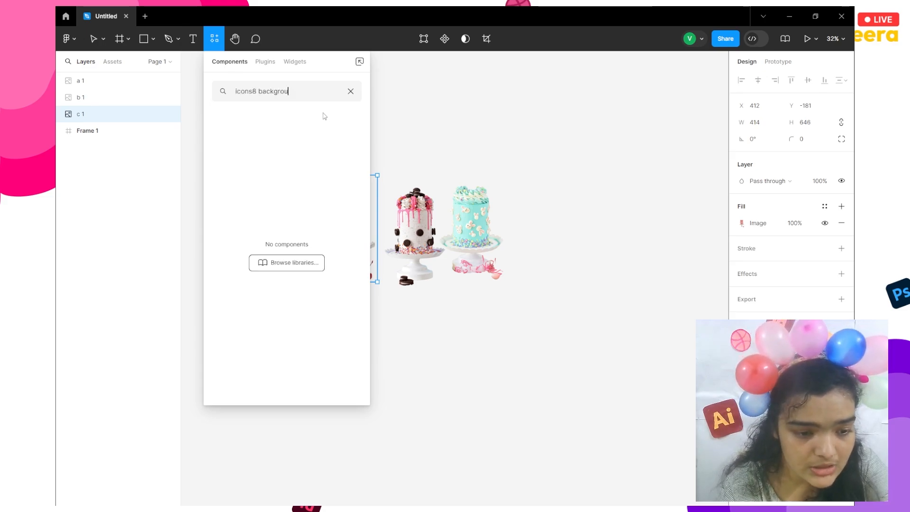
pyautogui.click(267, 62)
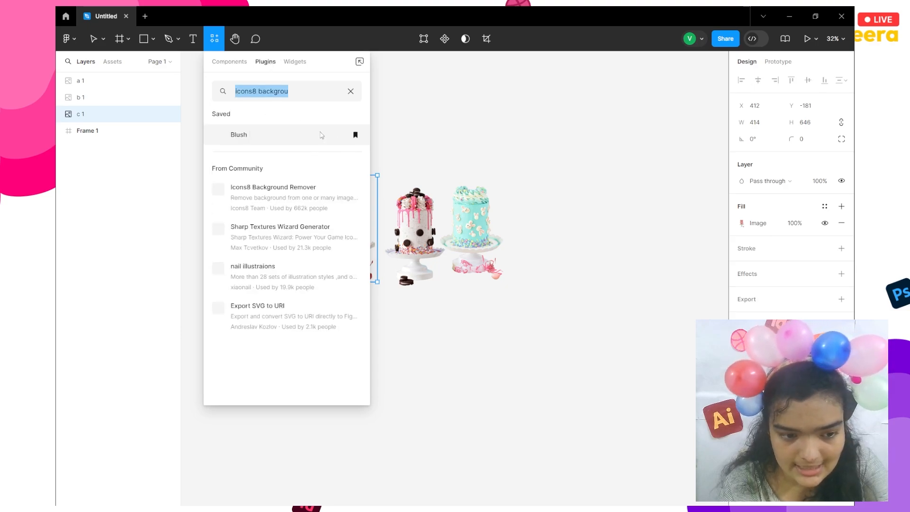
# Select the Oreo cake image, view the run options of the Icons8 Background Remover plugin, and close them without running it
pyautogui.click(434, 218)
pyautogui.click(214, 38)
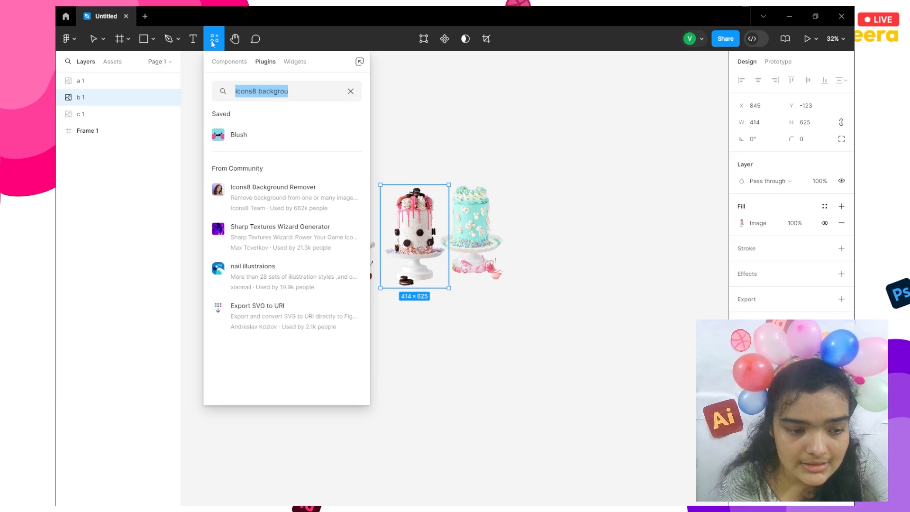
pyautogui.click(347, 198)
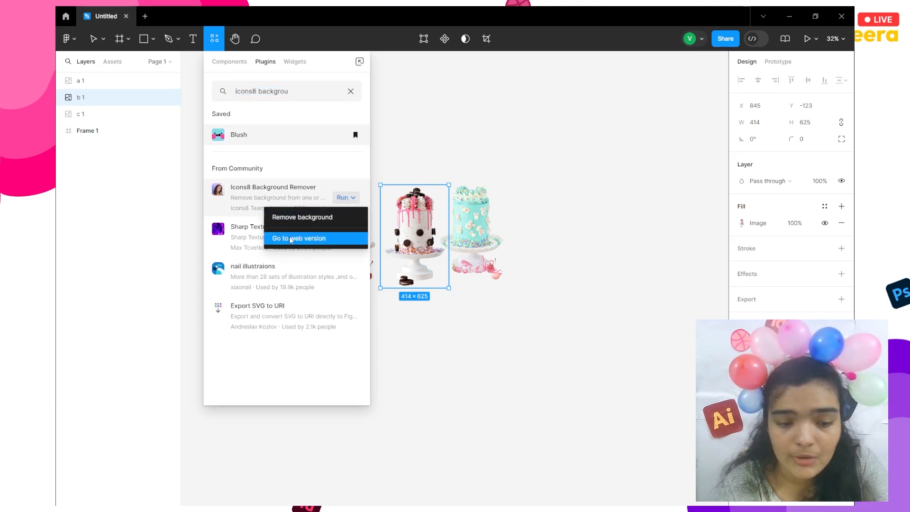
pyautogui.click(460, 126)
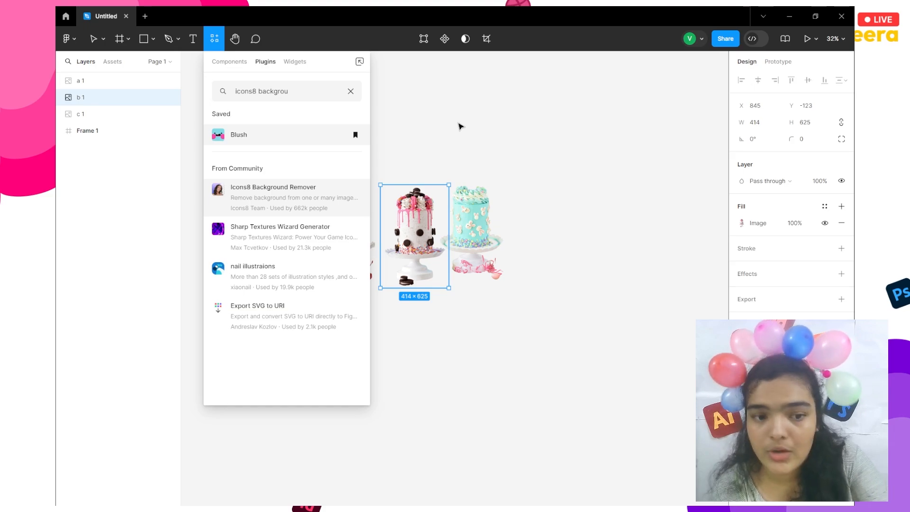
pyautogui.click(460, 126)
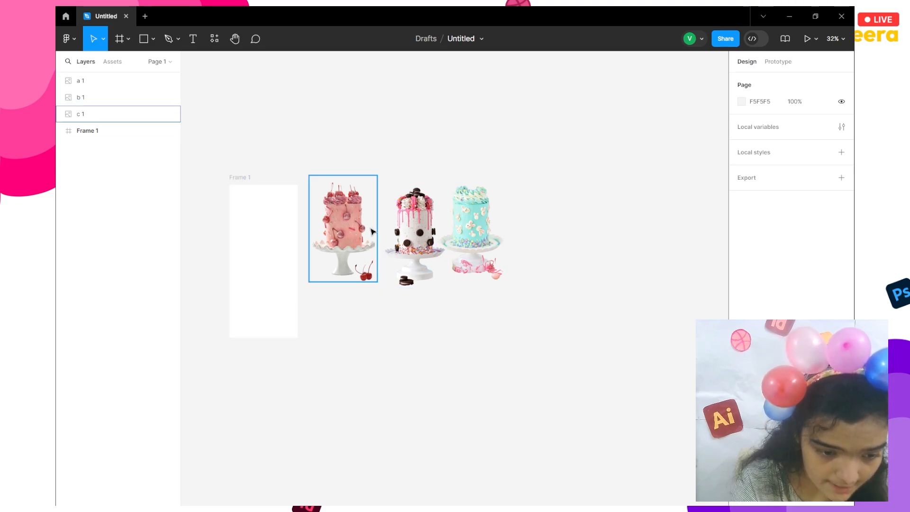
# Move the Oreo cake image into the phone frame at X 0, Y 236, and zoom in on it
pyautogui.click(420, 233)
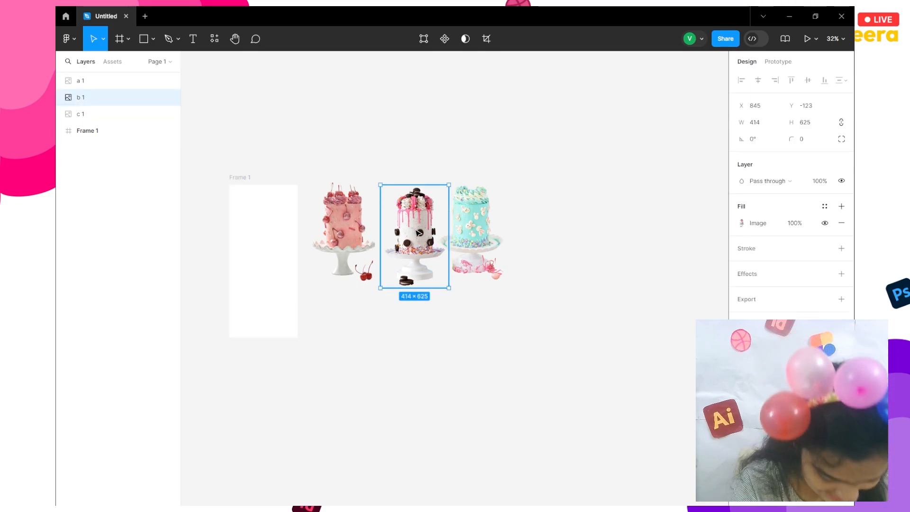
pyautogui.moveTo(419, 232); pyautogui.dragTo(278, 283)
pyautogui.hotkey('shift', '2')
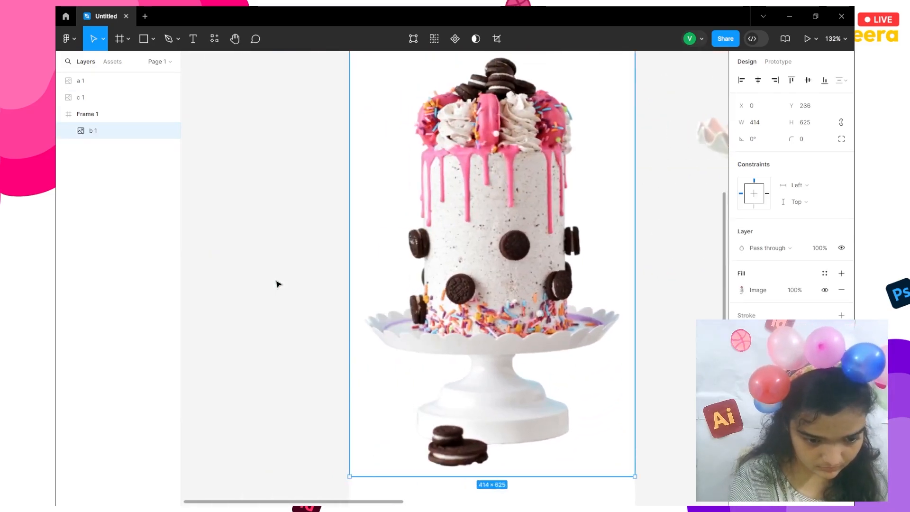
pyautogui.click(279, 284)
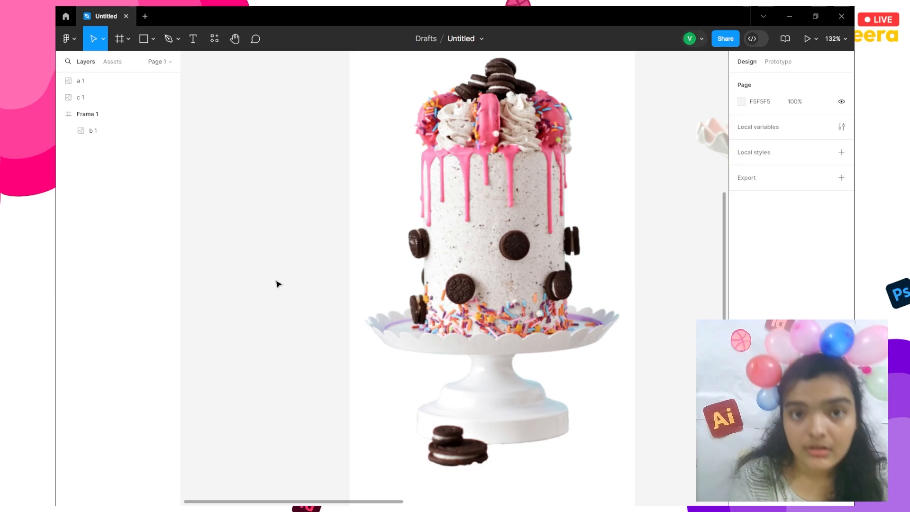
pyautogui.scroll(-3, 278, 284)
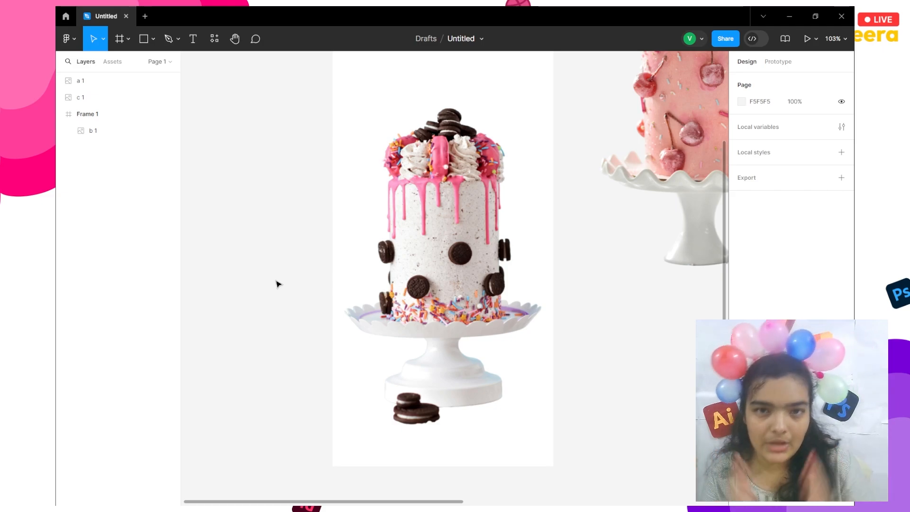
# Set the phone frame's fill to pink FB90AE by sampling the colour from the Oreo cake's icing with the eyedropper
pyautogui.click(445, 310)
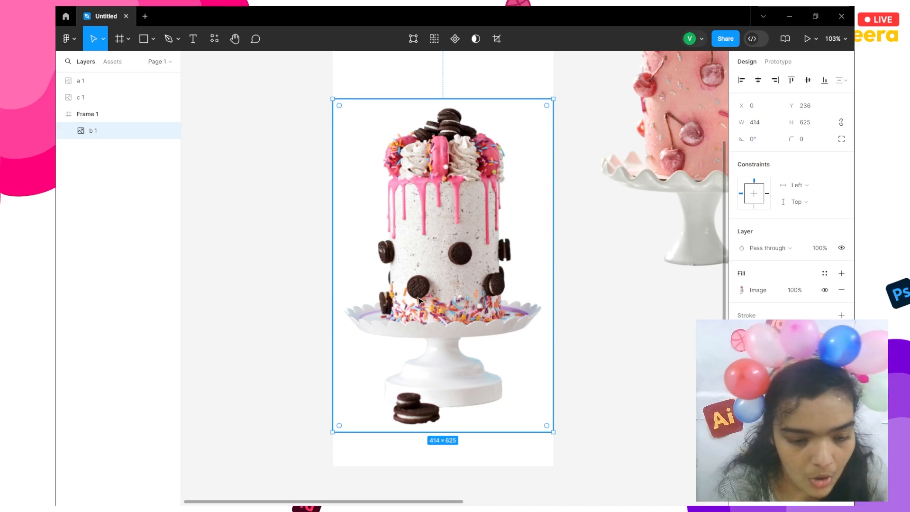
pyautogui.scroll(3, 419, 300)
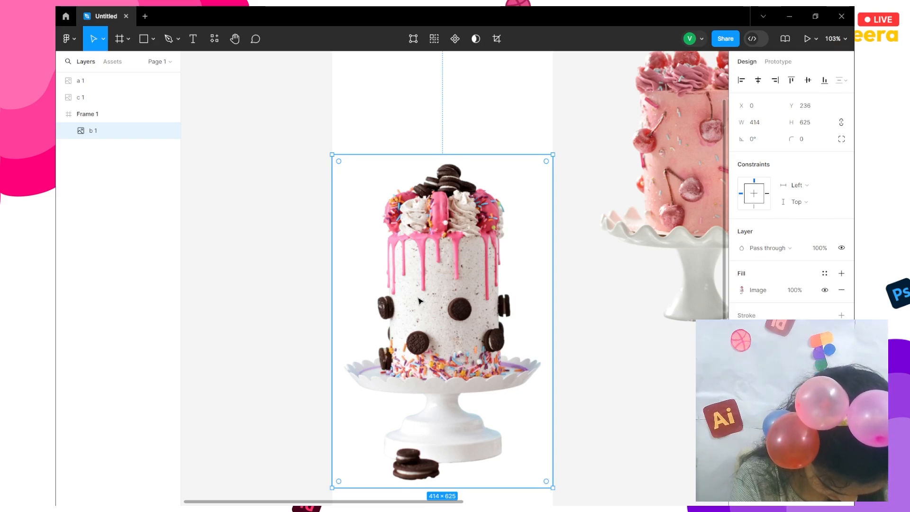
pyautogui.scroll(5, 381, 123)
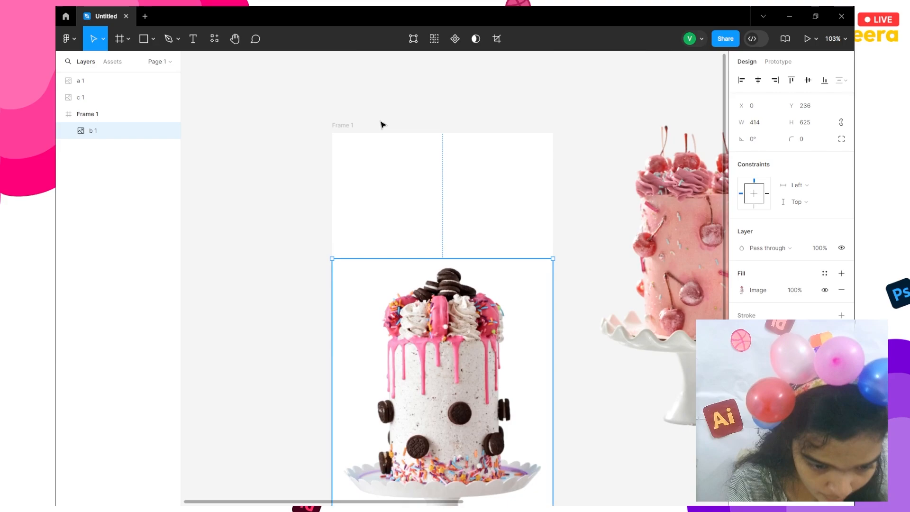
pyautogui.click(348, 126)
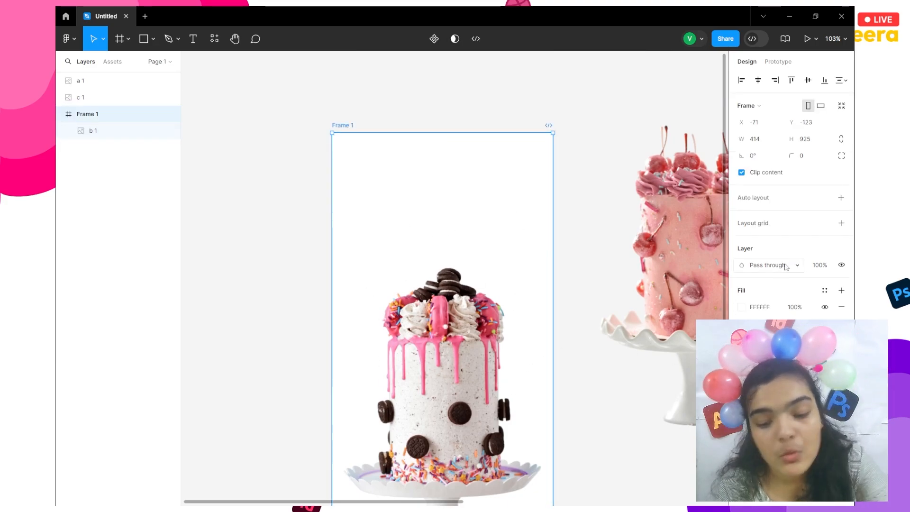
pyautogui.click(742, 307)
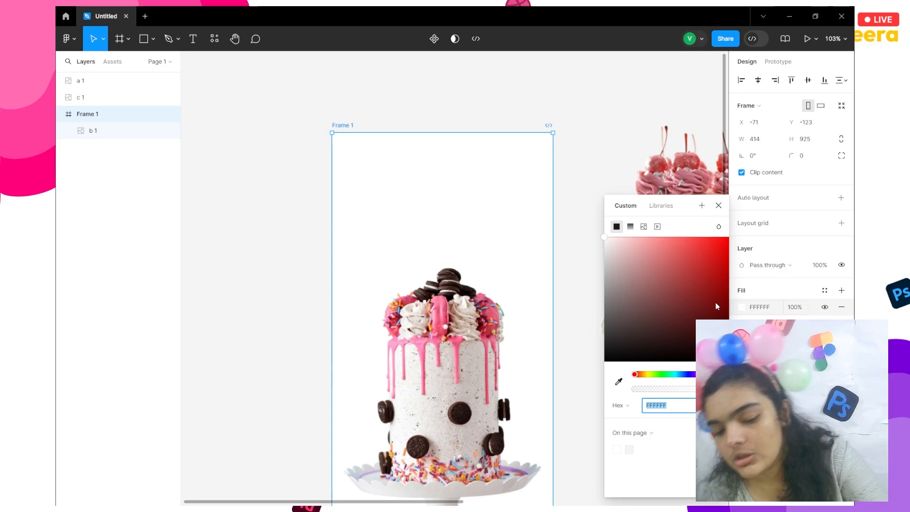
pyautogui.click(619, 381)
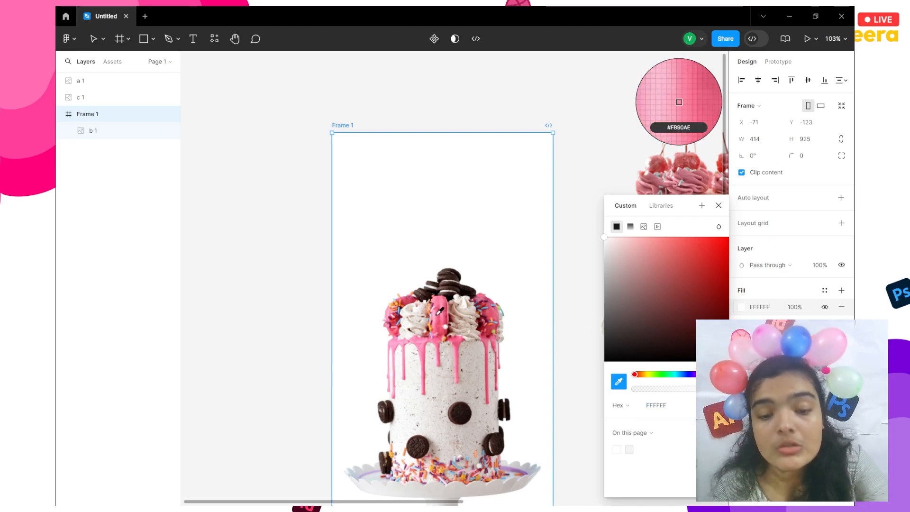
pyautogui.click(437, 318)
pyautogui.scroll(-3, 476, 277)
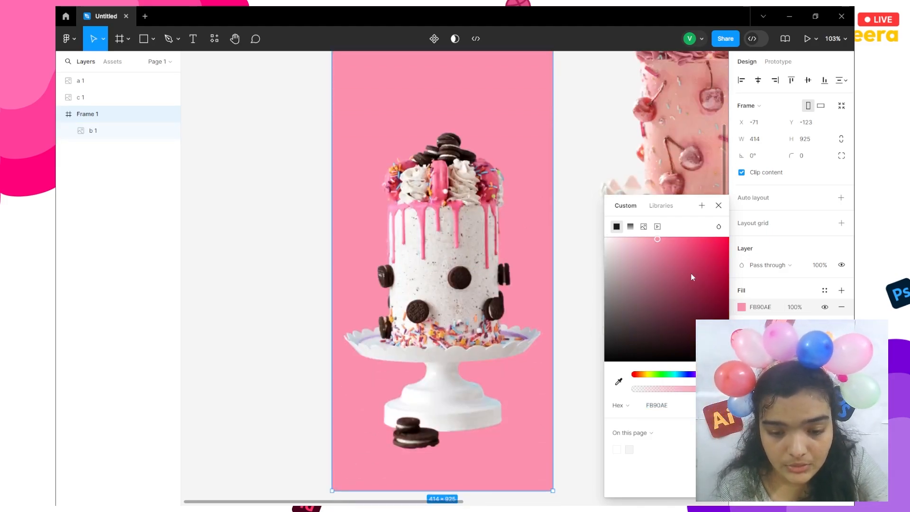
# Shift the phone frame's fill to a more saturated pink, FF739A
pyautogui.moveTo(691, 277); pyautogui.dragTo(675, 222)
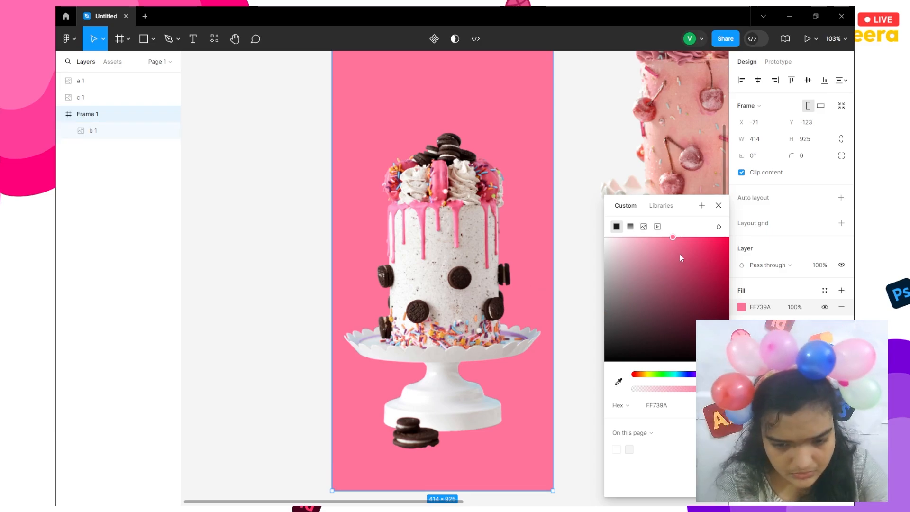
pyautogui.click(577, 130)
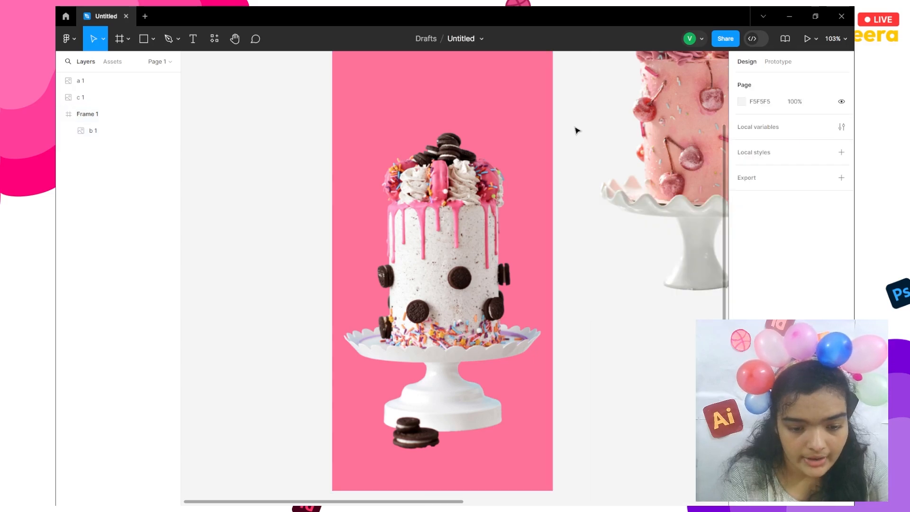
pyautogui.hotkey('ctrl', 'z')
# Place a 100 × 100 ellipse overlapping the frame's edge near its upper-left corner and fill it with white, FFFFFF
pyautogui.scroll(-3, 576, 129)
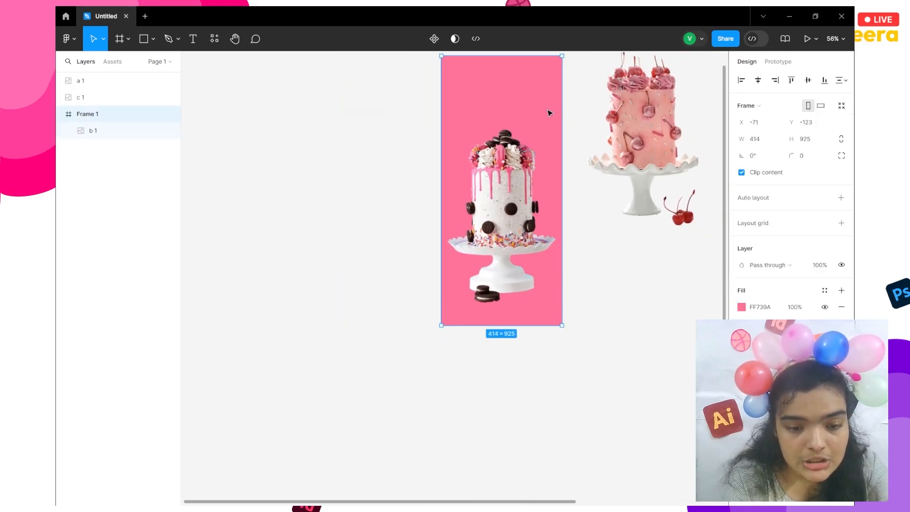
pyautogui.scroll(2, 453, 72)
pyautogui.scroll(5, 454, 72)
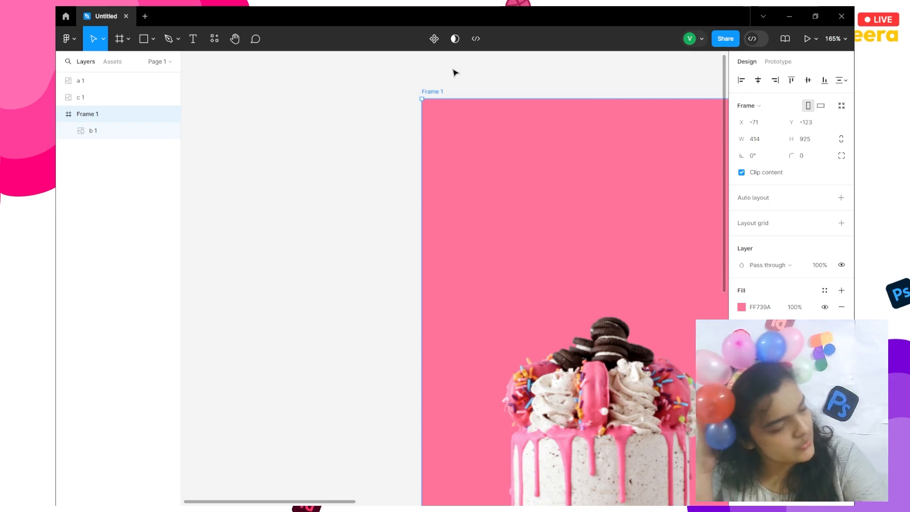
pyautogui.click(153, 39)
pyautogui.click(138, 87)
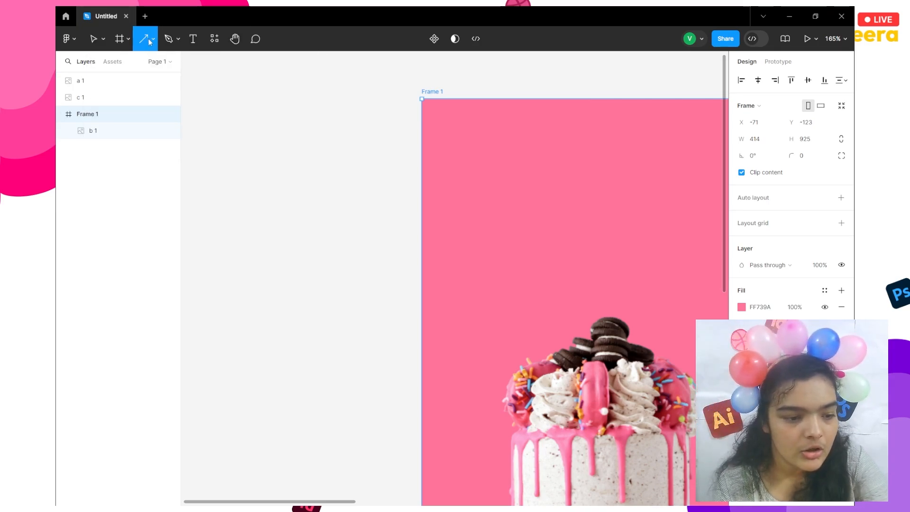
pyautogui.click(150, 41)
pyautogui.click(130, 102)
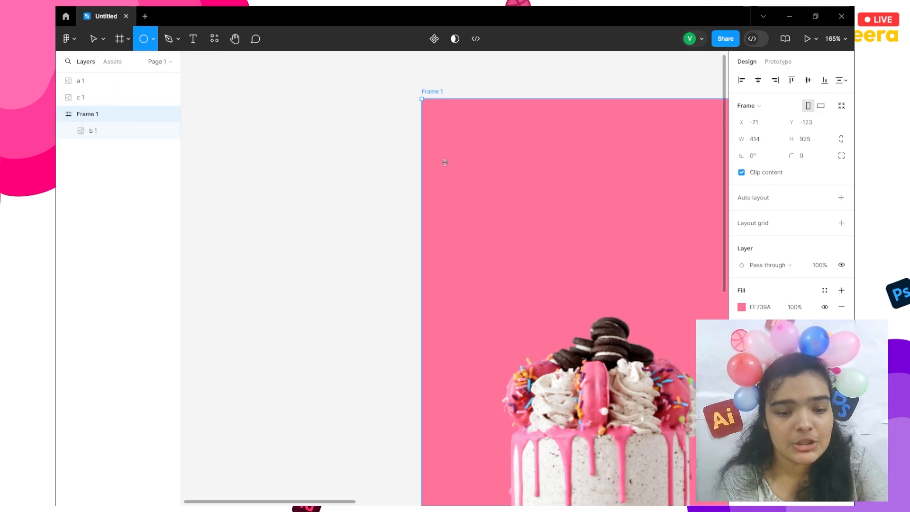
pyautogui.click(445, 163)
pyautogui.hscroll(5, 448, 167)
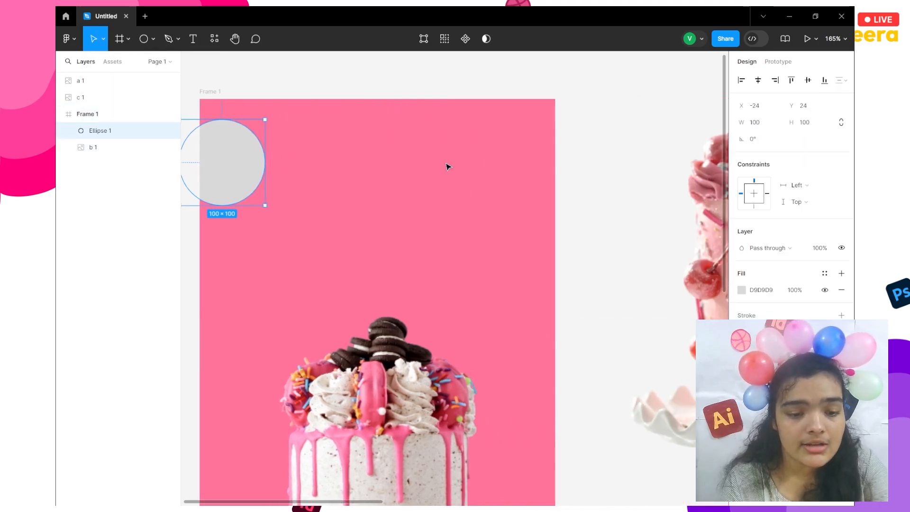
pyautogui.click(742, 290)
pyautogui.moveTo(605, 255); pyautogui.dragTo(563, 245)
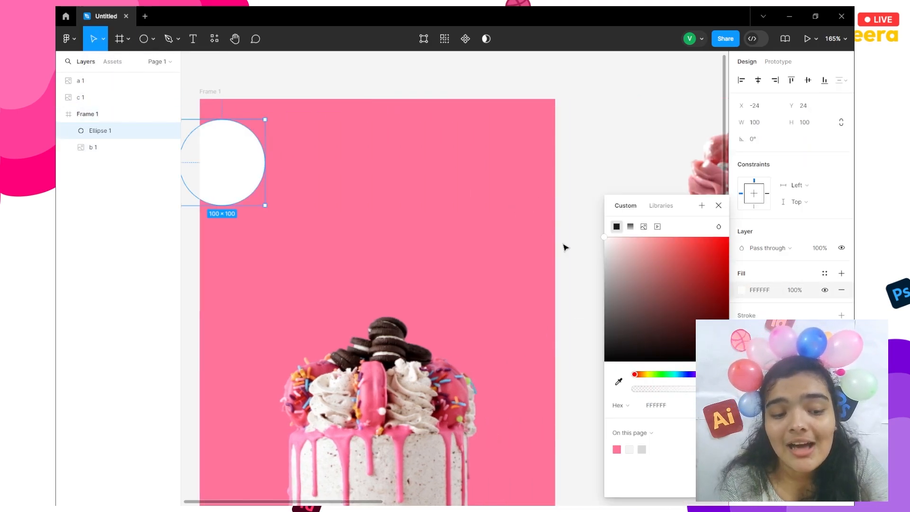
# Lower the white circle's fill opacity to 18%
pyautogui.click(648, 389)
pyautogui.hscroll(-1, 298, 203)
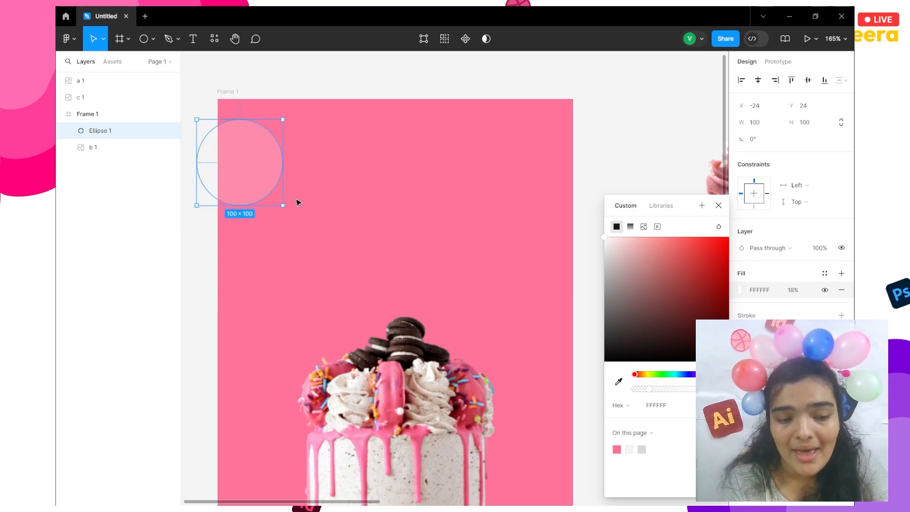
pyautogui.hscroll(-3, 298, 203)
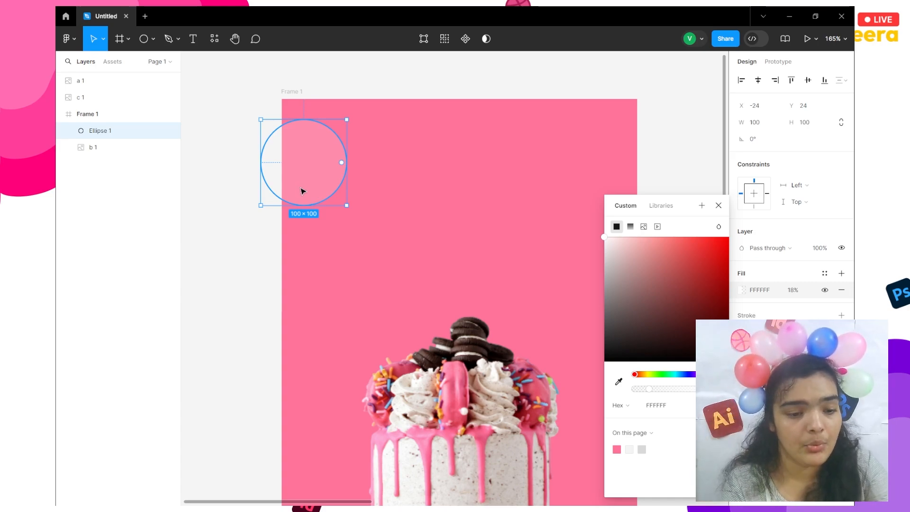
pyautogui.click(361, 172)
pyautogui.click(347, 165)
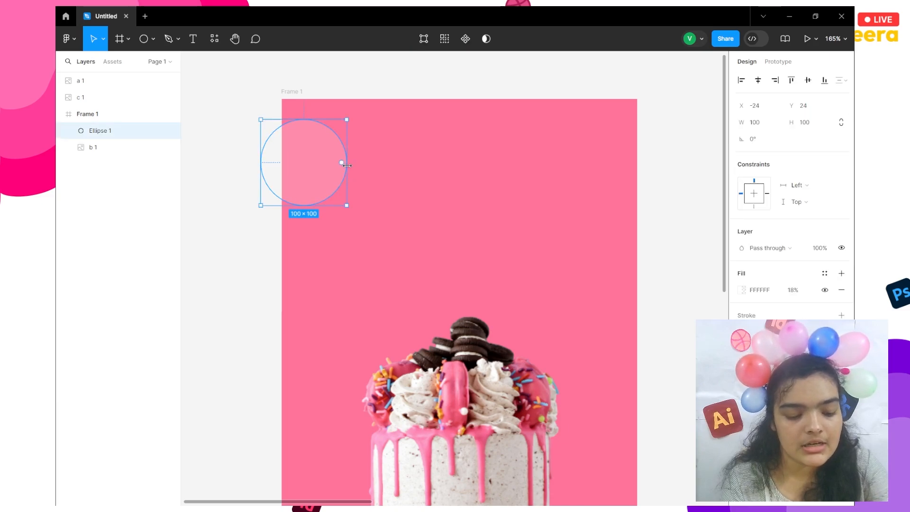
# Duplicate the translucent circle twice, overlap the three circles at the frame's upper-left corner and group them
pyautogui.hotkey('ctrl', 'd')
pyautogui.moveTo(335, 157); pyautogui.dragTo(308, 119)
pyautogui.hotkey('ctrl', 'd')
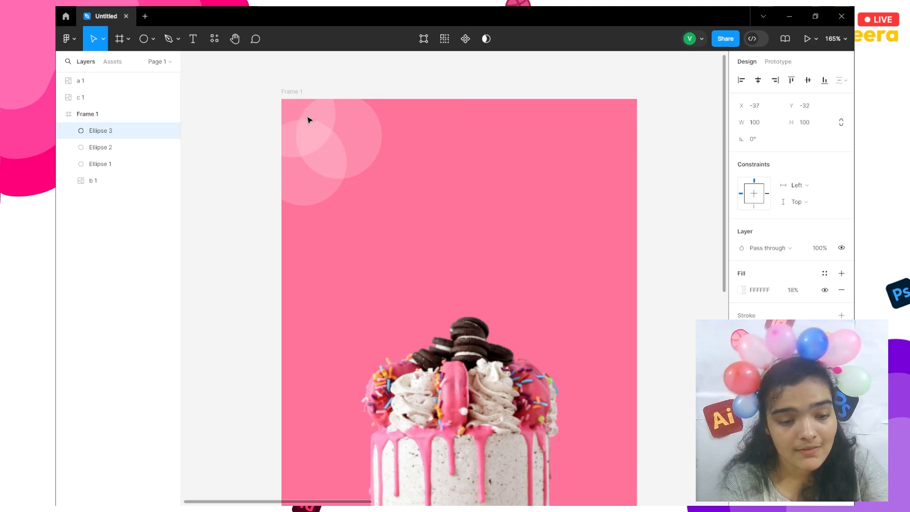
pyautogui.keyDown('shift'); pyautogui.click(364, 155); pyautogui.keyUp('shift')
pyautogui.keyDown('shift'); pyautogui.click(322, 192); pyautogui.keyUp('shift')
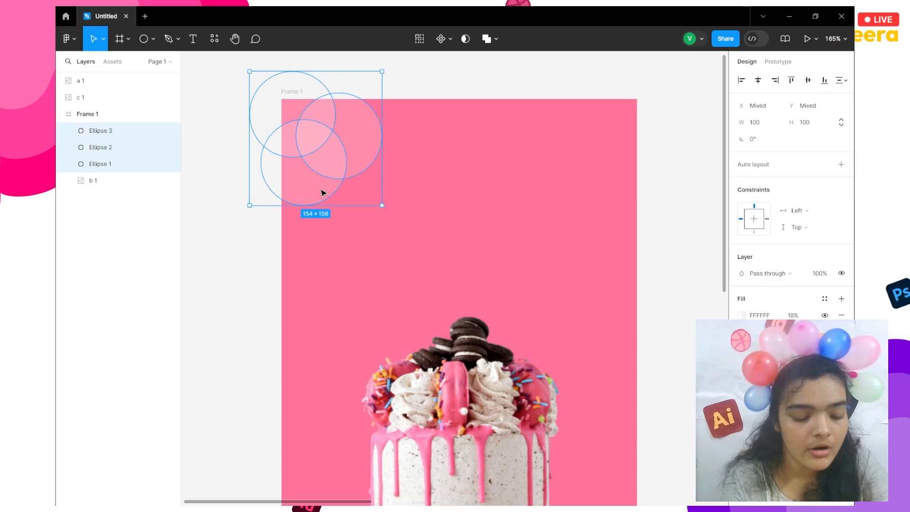
pyautogui.hotkey('ctrl', 'g')
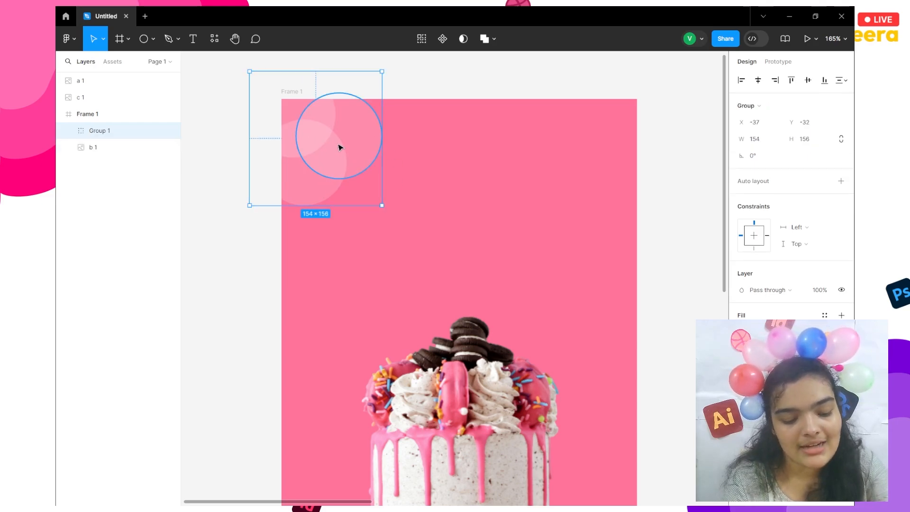
# Copy the circle group toward the frame's upper-right edge, scaled down to about 83 × 84 at X 322, Y 82
pyautogui.keyDown('alt'); pyautogui.moveTo(315, 138); pyautogui.dragTo(632, 164); pyautogui.keyUp('alt')
pyautogui.moveTo(83, 118); pyautogui.dragTo(91, 136)
pyautogui.click(313, 120)
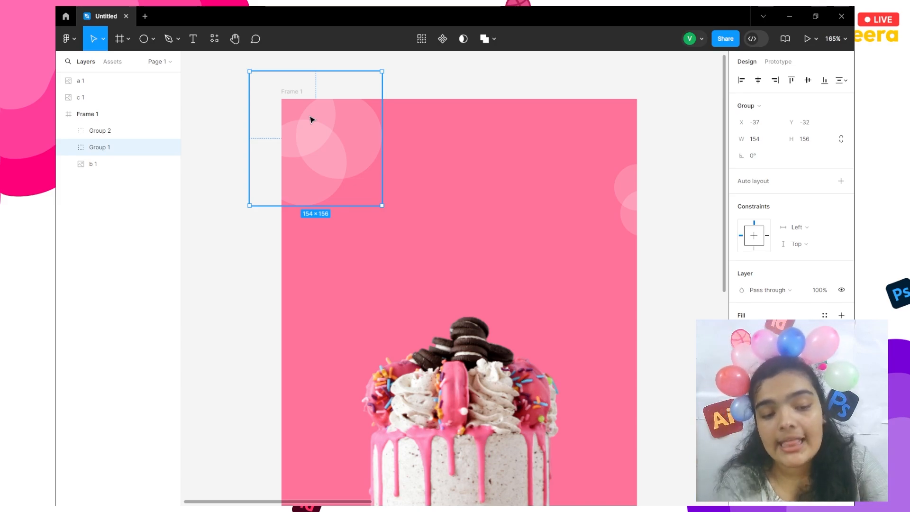
pyautogui.moveTo(631, 197); pyautogui.dragTo(575, 203)
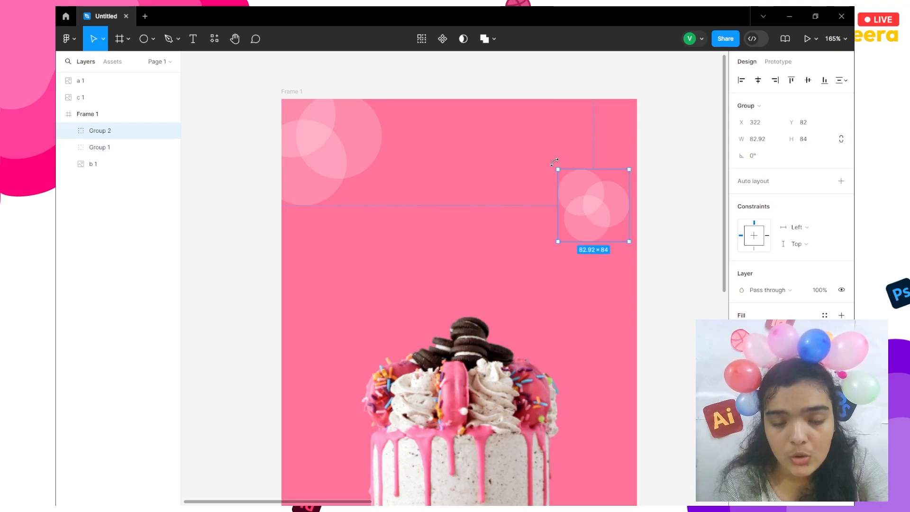
# Rotate the small circle group to about 108° and flip it horizontally
pyautogui.moveTo(554, 162); pyautogui.dragTo(566, 273)
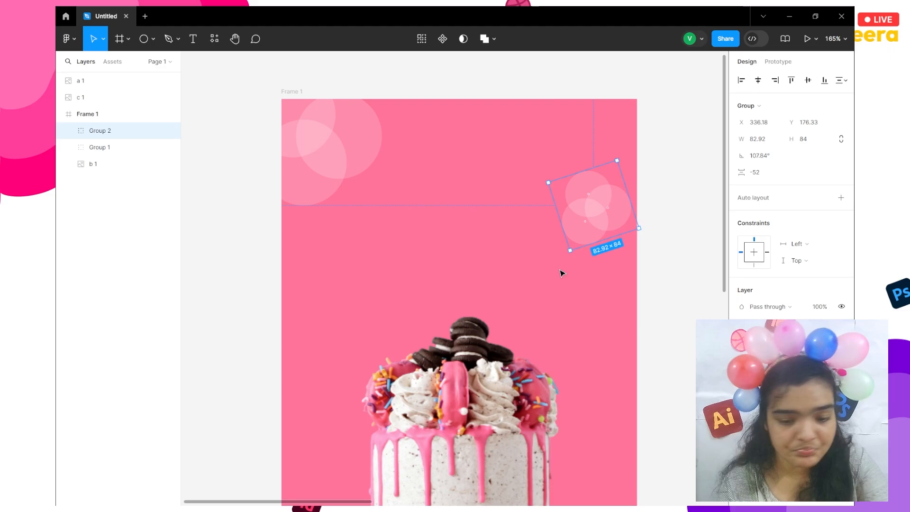
pyautogui.rightClick(593, 181)
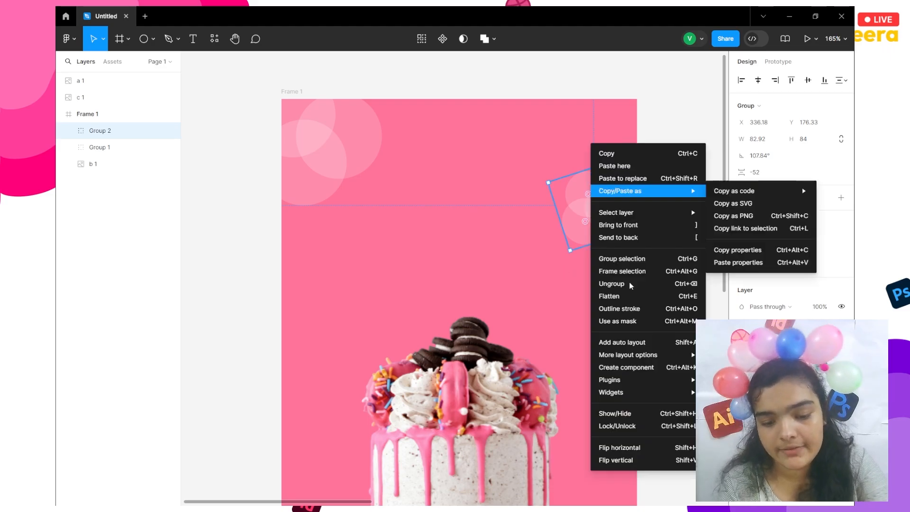
pyautogui.click(633, 453)
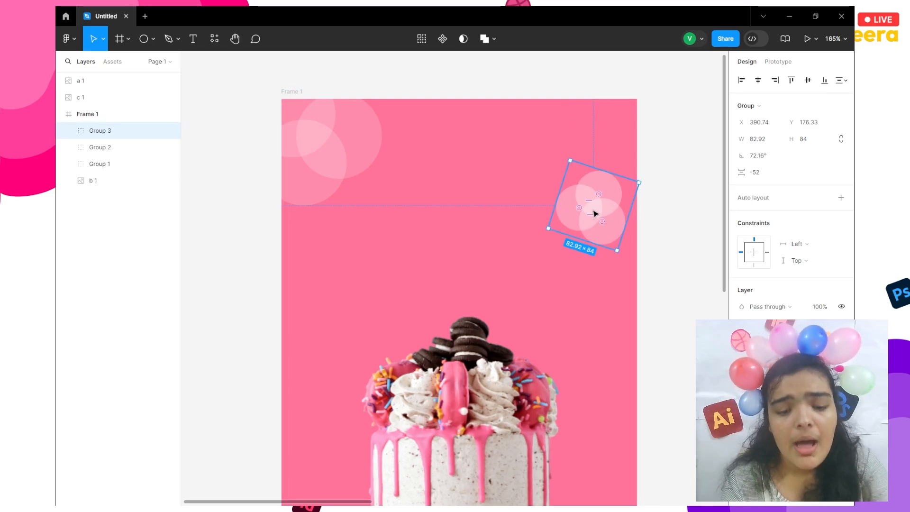
# Place a duplicate of the small circle group beside the cake's upper-left icing at about X 32, Y 293, rotated to about -62°
pyautogui.moveTo(593, 213); pyautogui.dragTo(350, 352)
pyautogui.scroll(-2, 353, 351)
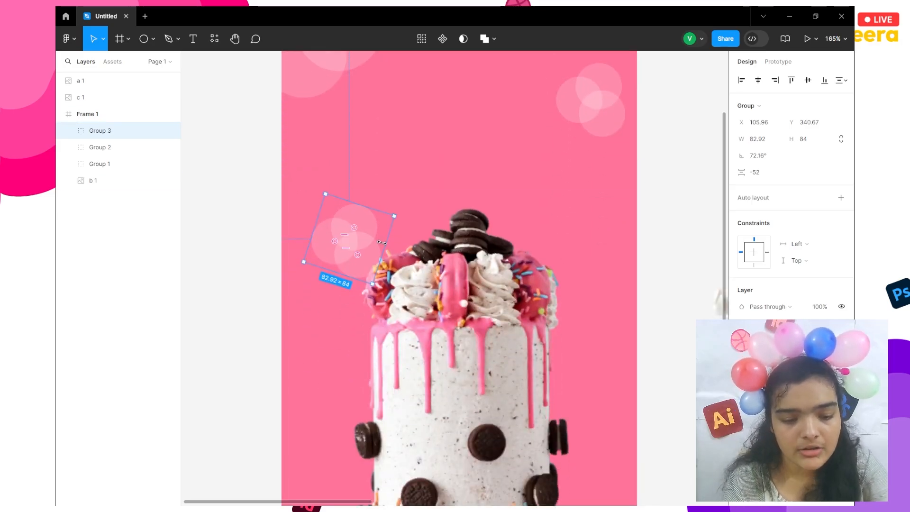
pyautogui.moveTo(399, 216); pyautogui.dragTo(404, 255)
pyautogui.moveTo(360, 354); pyautogui.dragTo(315, 360)
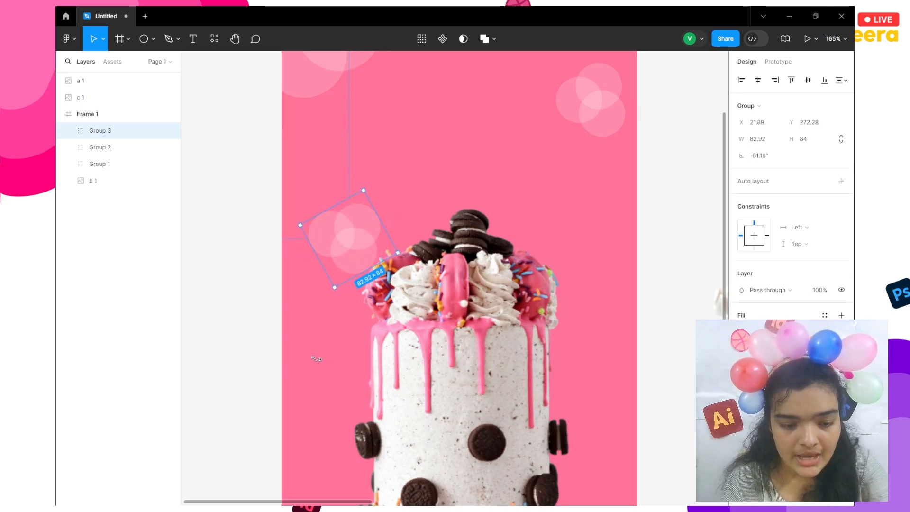
pyautogui.scroll(-3, 347, 266)
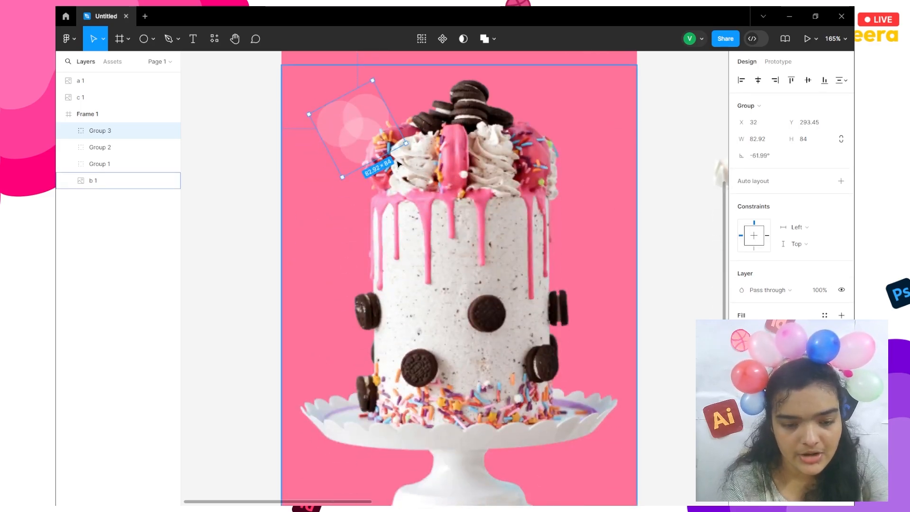
# Duplicate that circle group onto the cake's right side at about X 296, Y 444, rotated to about -114°
pyautogui.hotkey('ctrl', 'd')
pyautogui.moveTo(366, 137); pyautogui.dragTo(546, 313)
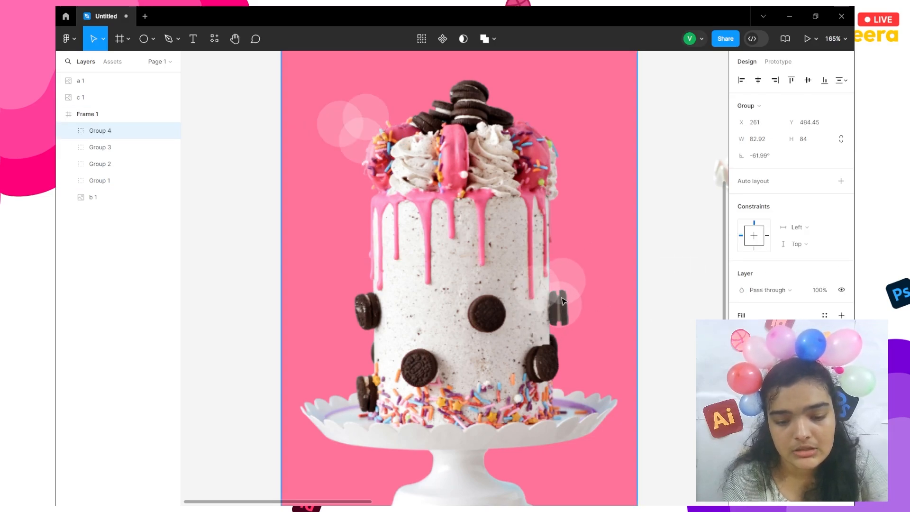
pyautogui.moveTo(570, 235); pyautogui.dragTo(593, 270)
pyautogui.scroll(-5, 593, 270)
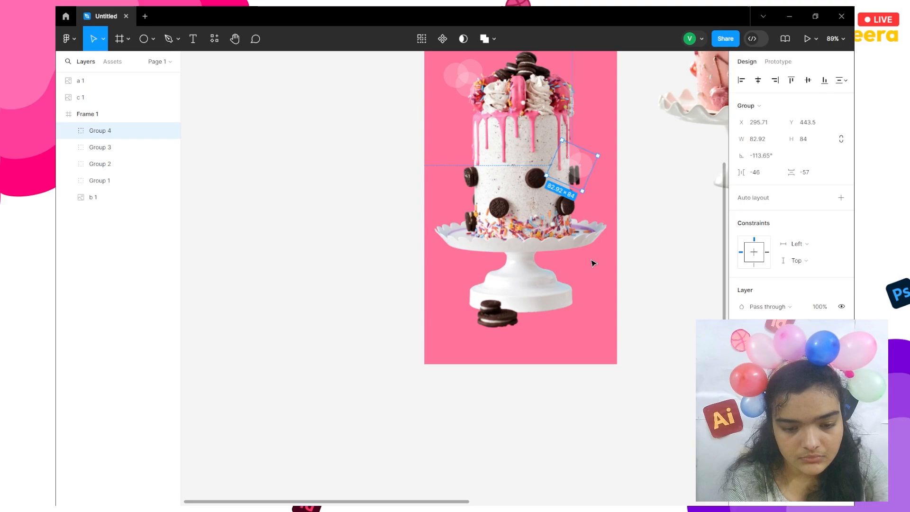
# Duplicate the circle group on the cake's right side and move the copy below the cake plate's left side
pyautogui.hotkey('ctrl', 'd')
pyautogui.moveTo(583, 178); pyautogui.dragTo(479, 257)
pyautogui.hotkey('ctrl', 'z')
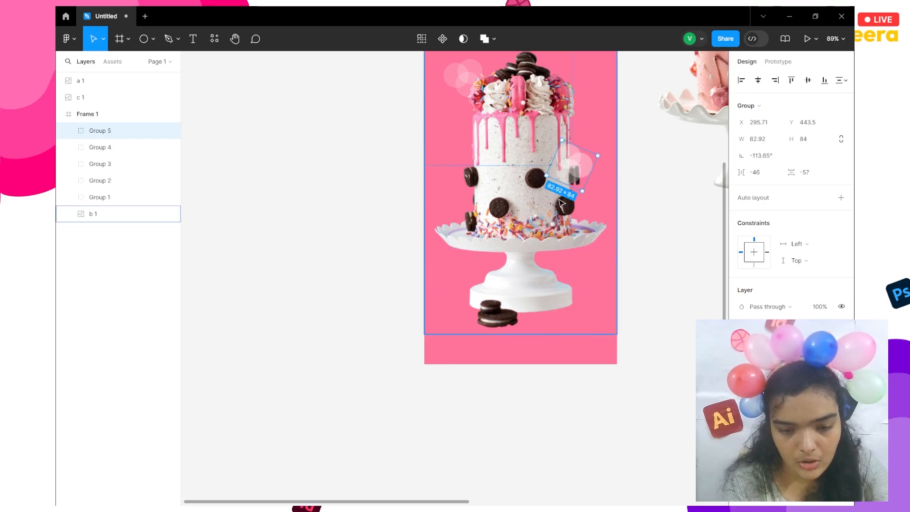
pyautogui.moveTo(560, 168); pyautogui.dragTo(421, 284)
pyautogui.press('Delete')
pyautogui.hotkey('ctrl', 'z')
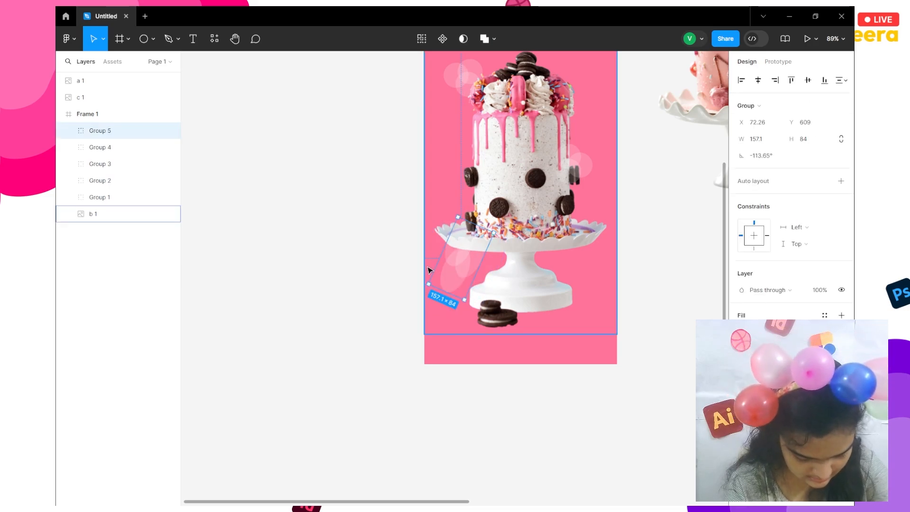
pyautogui.press('Delete')
pyautogui.hotkey('ctrl', 'z')
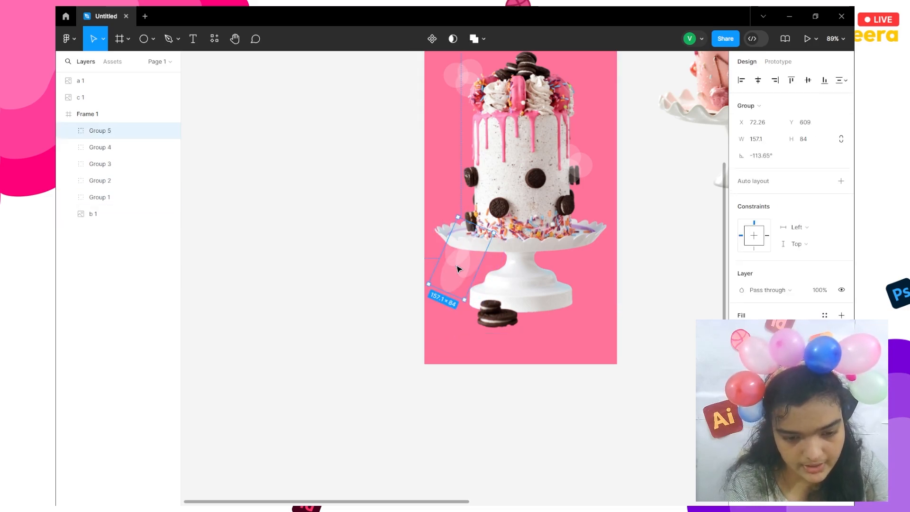
# Enlarge the new circle group to about 189 × 191 and let it overlap the frame's left edge beside the cake plate
pyautogui.moveTo(442, 259); pyautogui.dragTo(394, 240)
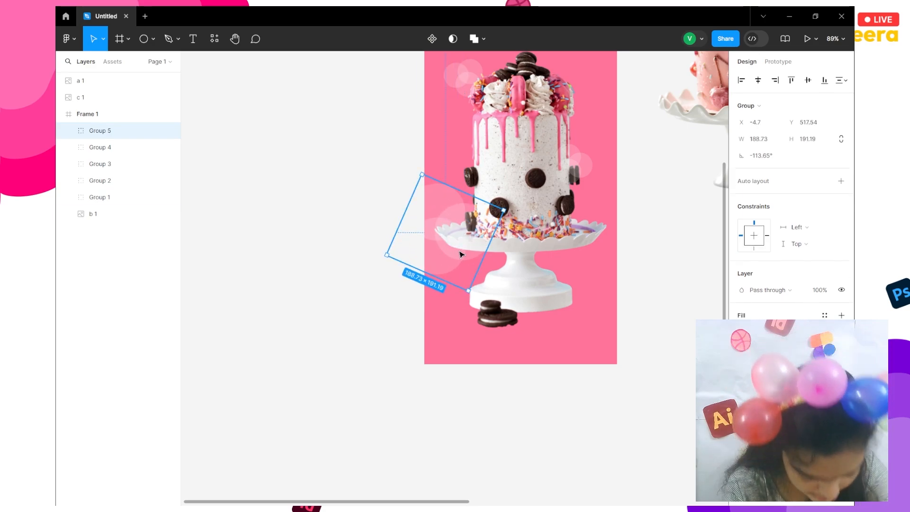
pyautogui.scroll(3, 564, 178)
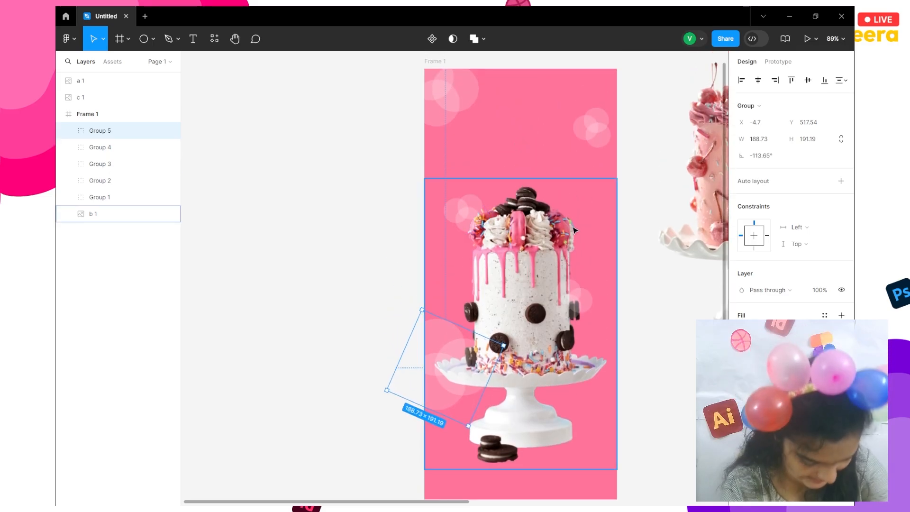
pyautogui.scroll(-1, 650, 183)
# Copy the circle group on the cake's right side to the frame's lower-right corner, enlarged to about 127 × 128 and rotated to about -1°
pyautogui.click(584, 232)
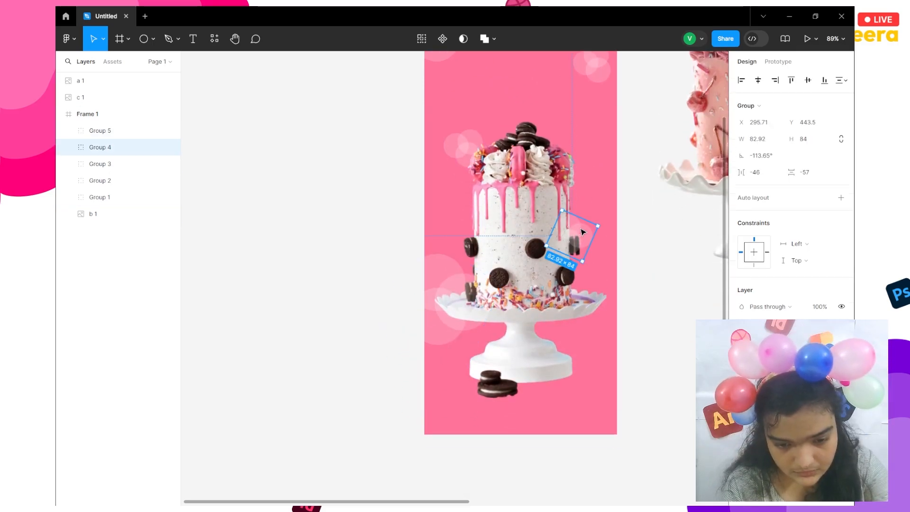
pyautogui.moveTo(580, 217); pyautogui.dragTo(514, 467)
pyautogui.scroll(-1, 578, 218)
pyautogui.hotkey('ctrl', 'd')
pyautogui.moveTo(591, 390)
pyautogui.mouseDown()
pyautogui.moveTo(595, 400)
pyautogui.moveTo(590, 392)
pyautogui.mouseUp()
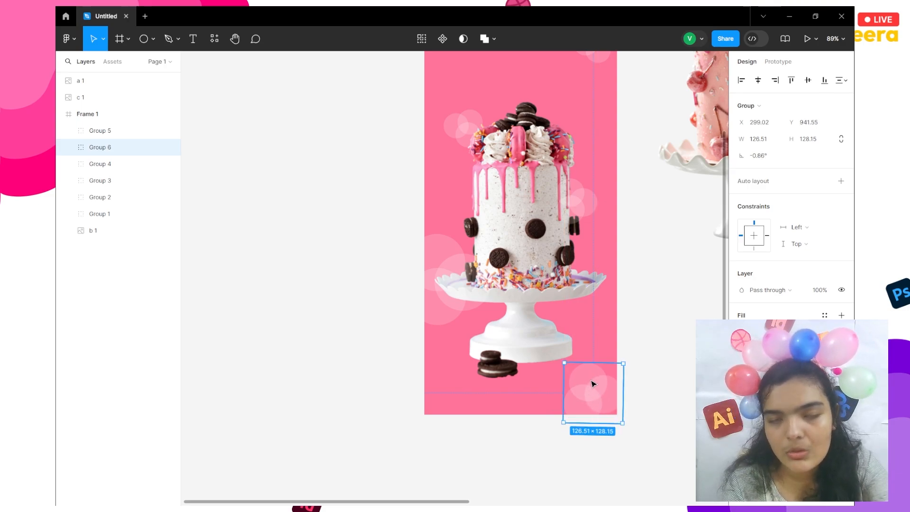
pyautogui.scroll(3, 545, 253)
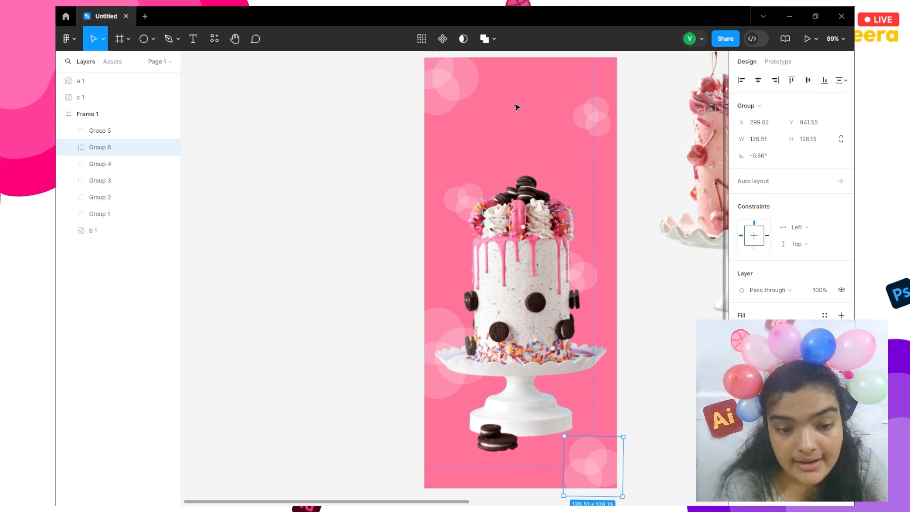
pyautogui.scroll(2, 482, 104)
pyautogui.click(482, 104)
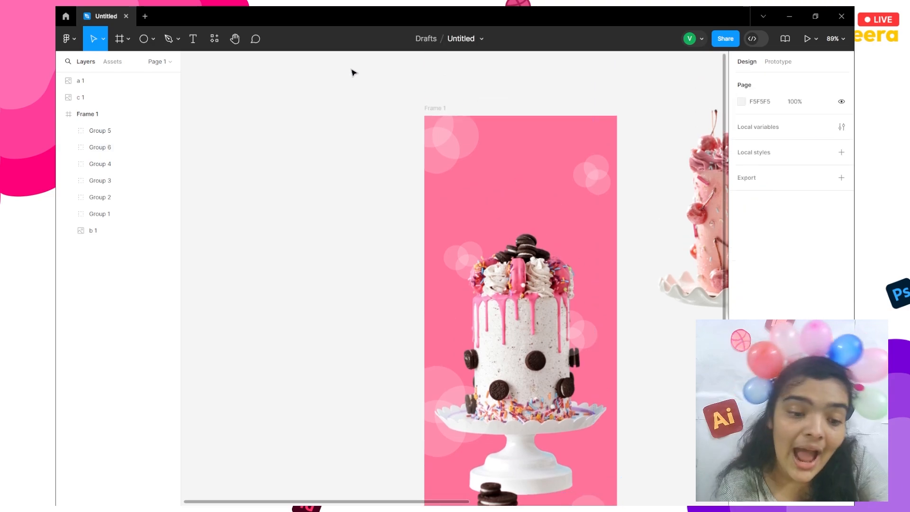
# Draw a thin rectangle about 407 × 18 along the frame's upper edge, starting at its upper-left corner
pyautogui.click(145, 41)
pyautogui.click(153, 39)
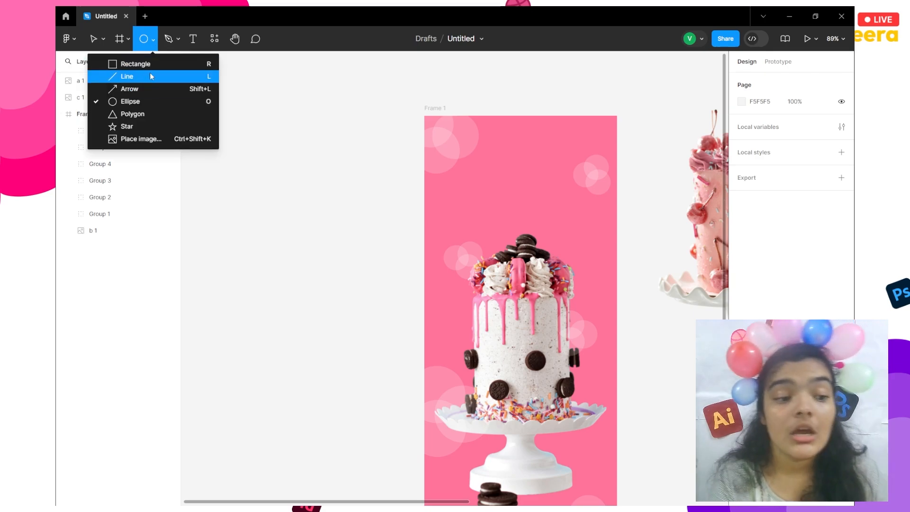
pyautogui.click(151, 67)
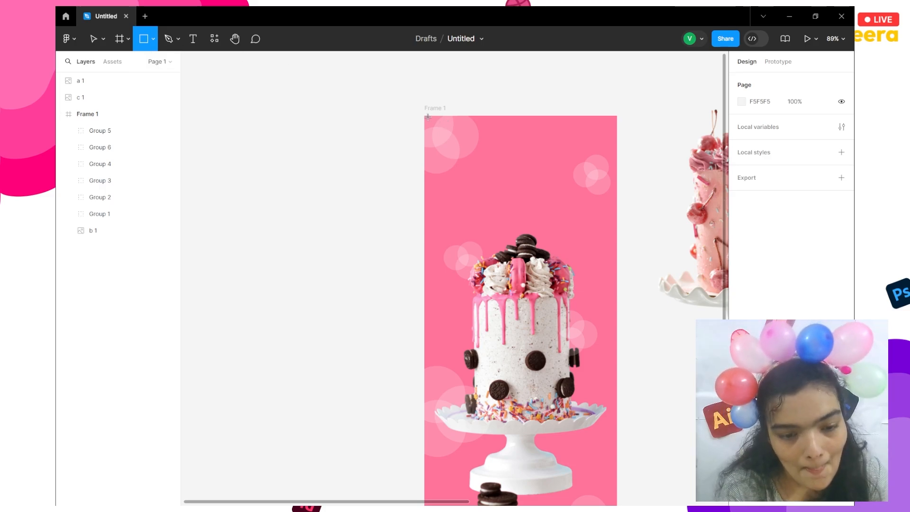
pyautogui.moveTo(424, 116); pyautogui.dragTo(614, 123)
# Set the rectangle's width to 414 and its height to 20
pyautogui.click(759, 123)
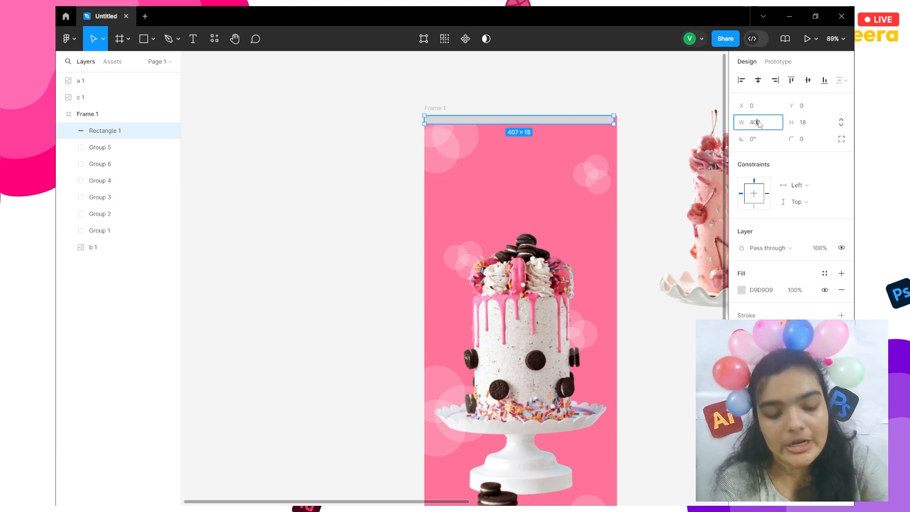
pyautogui.write('414')
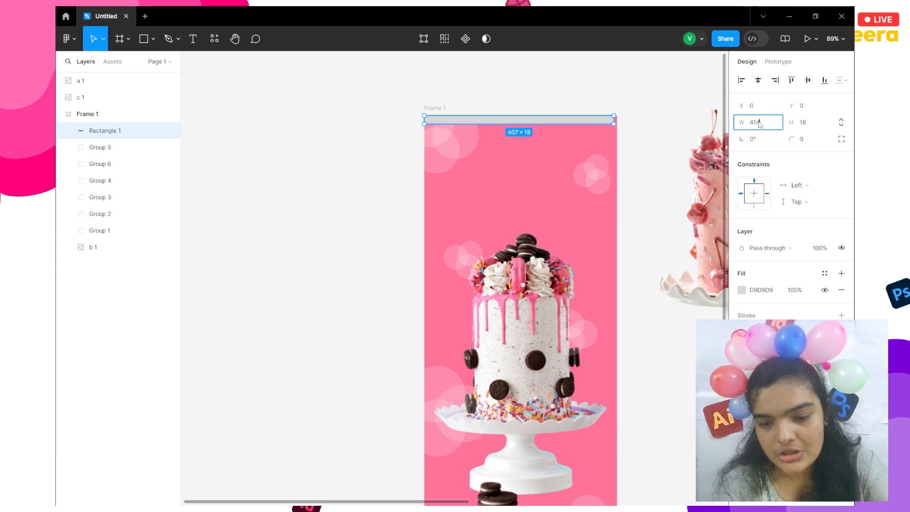
pyautogui.click(805, 125)
pyautogui.write('20')
pyautogui.press('Return')
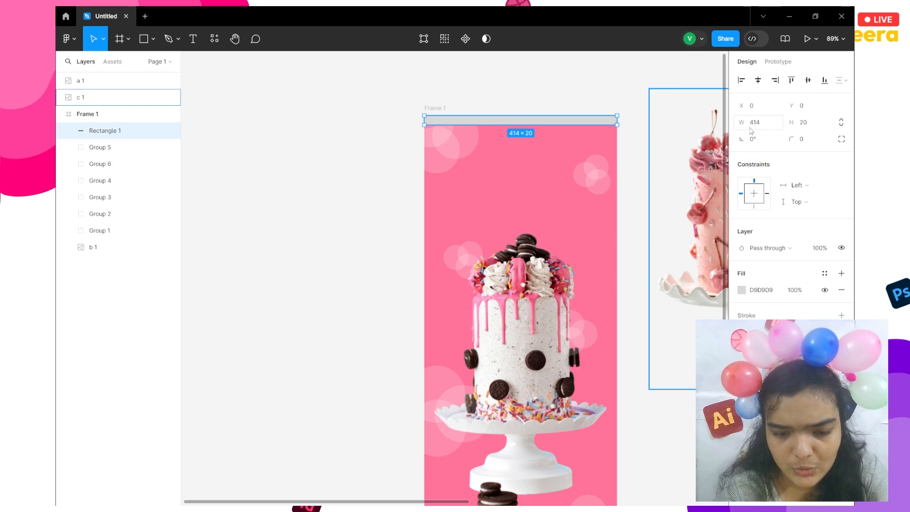
# Fill the rectangle along the frame's upper edge with white, FFFFFF
pyautogui.moveTo(531, 123)
pyautogui.mouseDown()
pyautogui.moveTo(535, 130)
pyautogui.moveTo(527, 116)
pyautogui.moveTo(530, 123)
pyautogui.mouseUp()
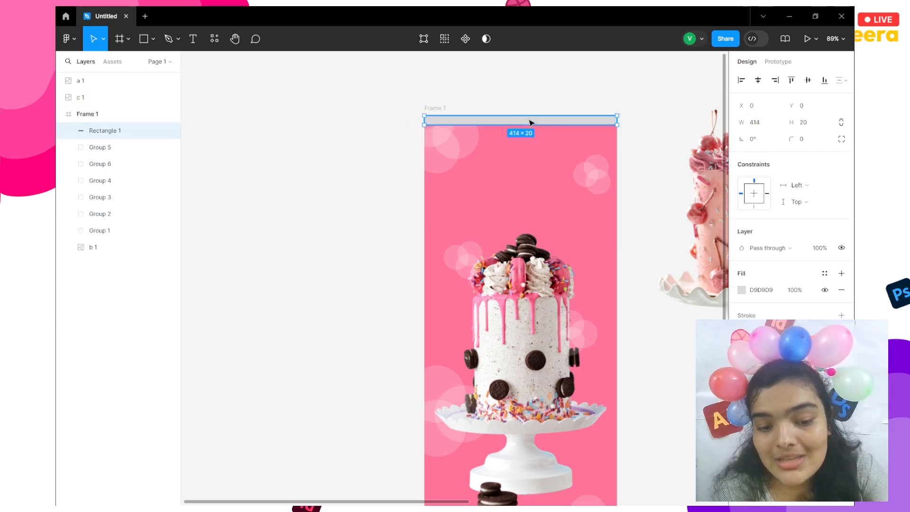
pyautogui.click(742, 290)
pyautogui.click(690, 264)
pyautogui.moveTo(629, 256); pyautogui.dragTo(555, 207)
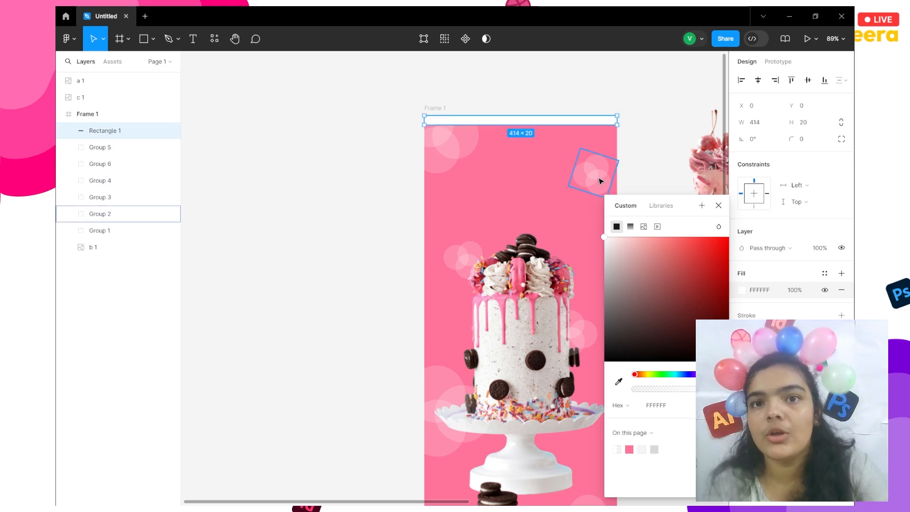
pyautogui.click(646, 139)
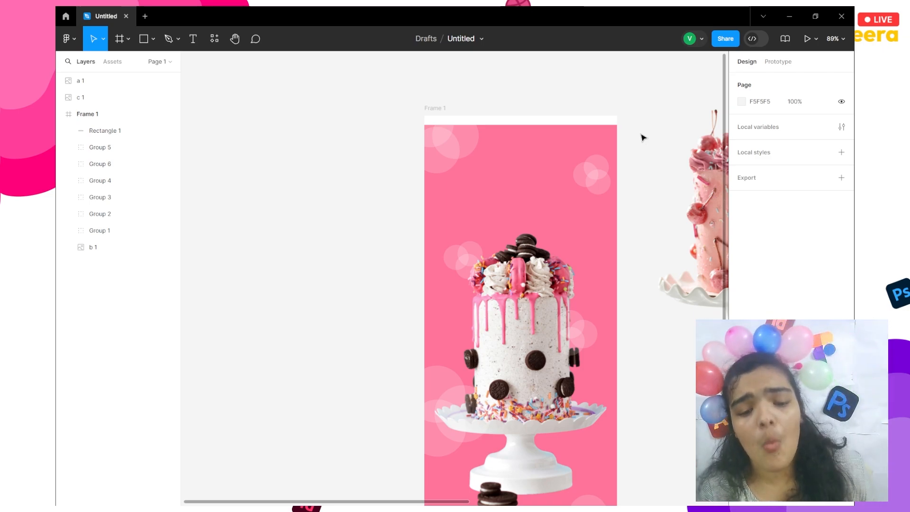
# Duplicate the white bar along the frame's upper edge twice, leaving the copies in place
pyautogui.click(609, 126)
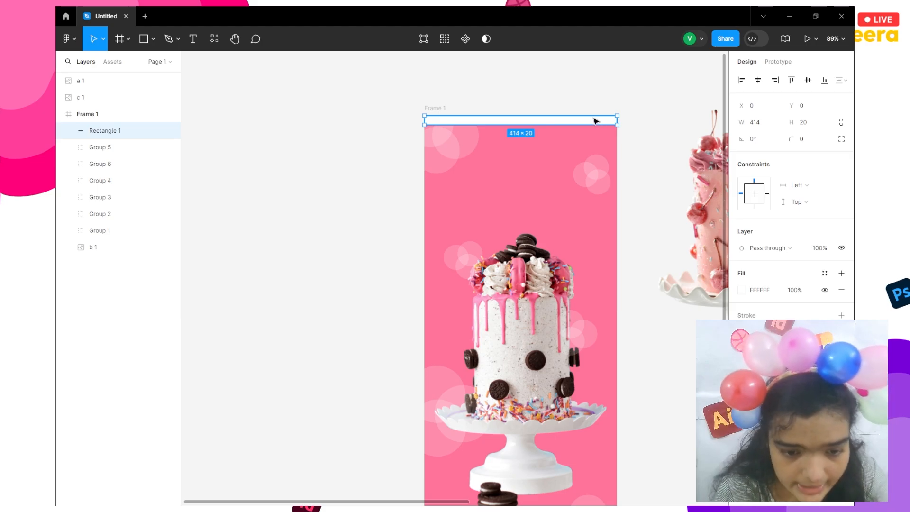
pyautogui.keyDown('ctrl'); pyautogui.scroll(3, 587, 123); pyautogui.keyUp('ctrl')
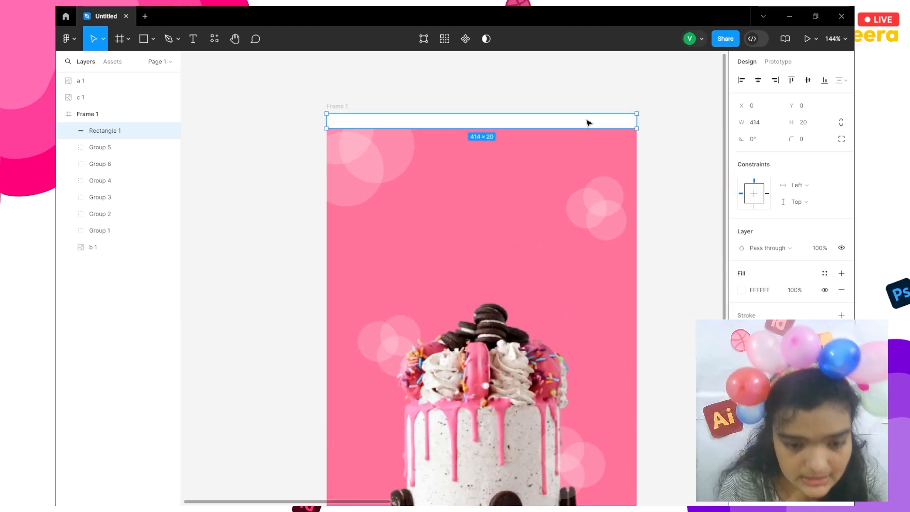
pyautogui.hotkey('ctrl', 'd')
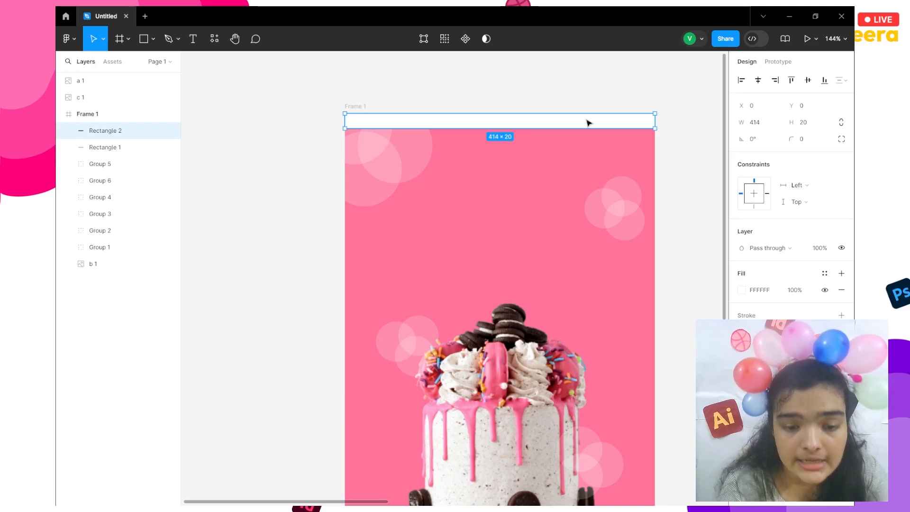
pyautogui.keyDown('ctrl'); pyautogui.scroll(-3, 587, 123); pyautogui.keyUp('ctrl')
pyautogui.scroll(-1, 588, 123)
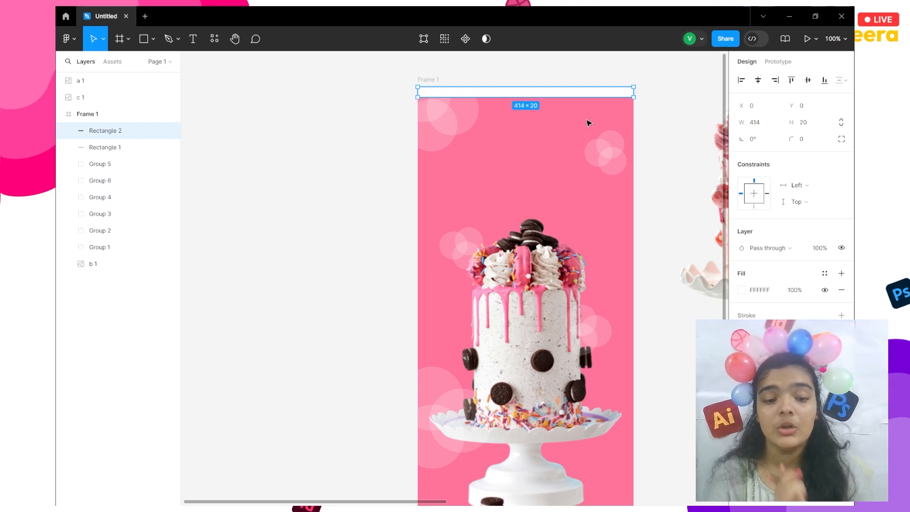
pyautogui.scroll(-1, 589, 123)
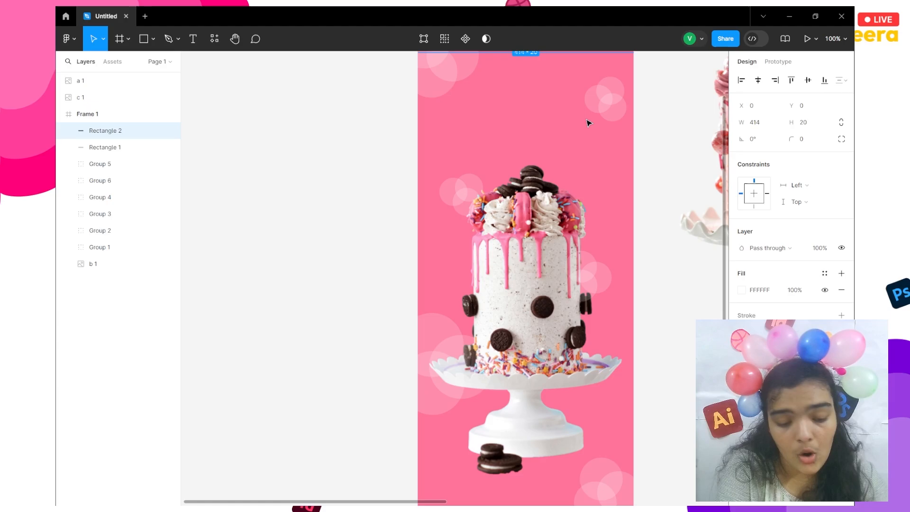
pyautogui.scroll(1, 589, 124)
pyautogui.hotkey('ctrl', 'd')
pyautogui.scroll(-3, 588, 124)
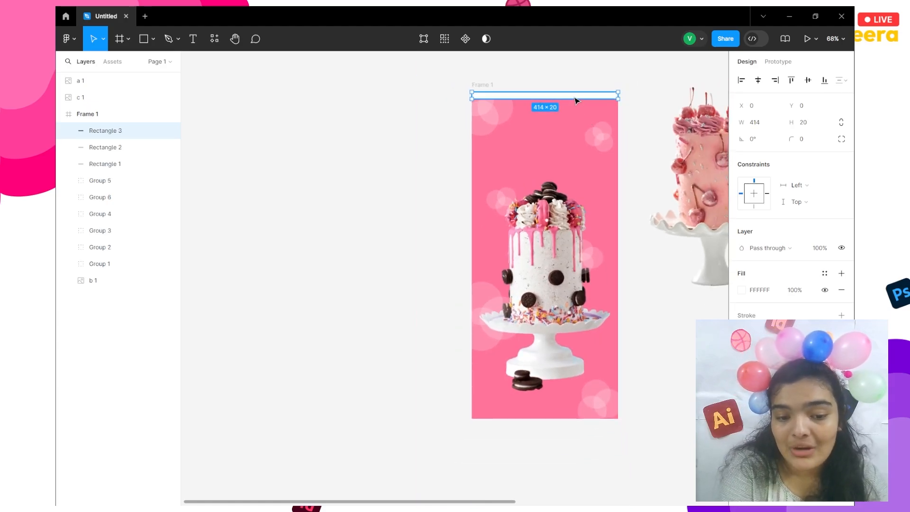
# Move the newest bar copy down to the frame's lower edge, aligned at X 0 and Y 905
pyautogui.moveTo(576, 99); pyautogui.dragTo(577, 384)
pyautogui.scroll(-3, 537, 88)
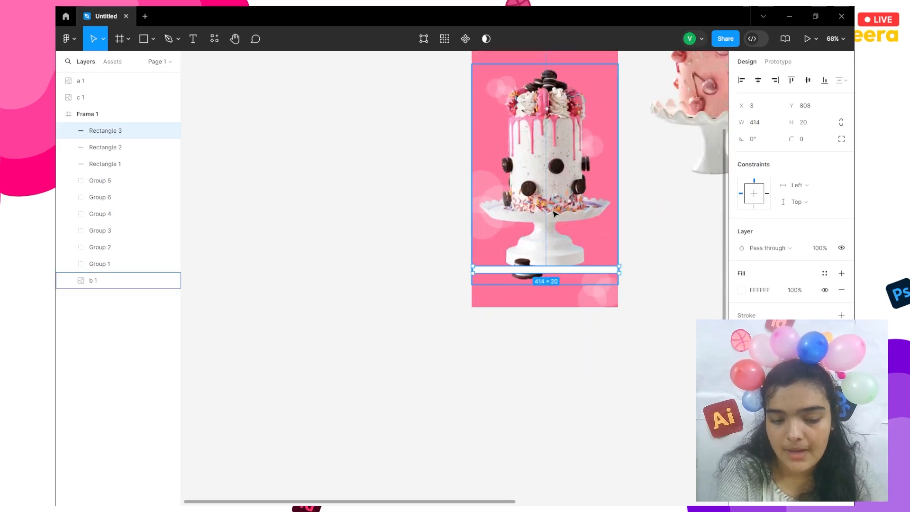
pyautogui.moveTo(533, 273); pyautogui.dragTo(529, 307)
pyautogui.scroll(3, 530, 306)
pyautogui.press('Delete')
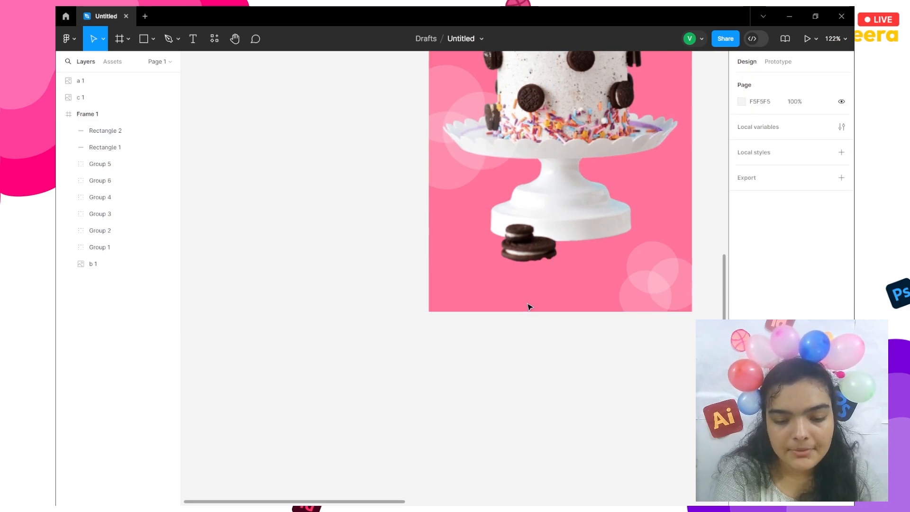
pyautogui.hotkey('ctrl', 'z')
pyautogui.moveTo(541, 310); pyautogui.dragTo(538, 309)
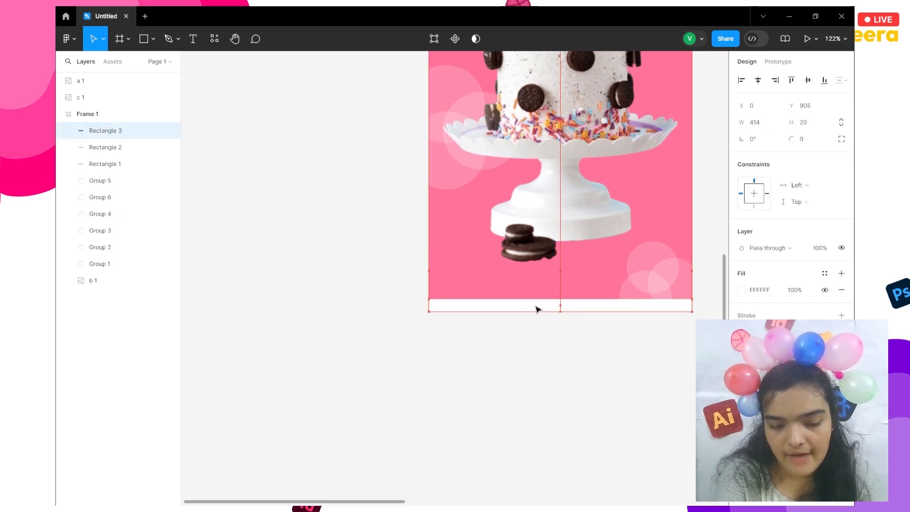
# Set the lower bar's height to 55 and move it up to Y 870, flush with the frame's lower edge
pyautogui.scroll(5, 536, 308)
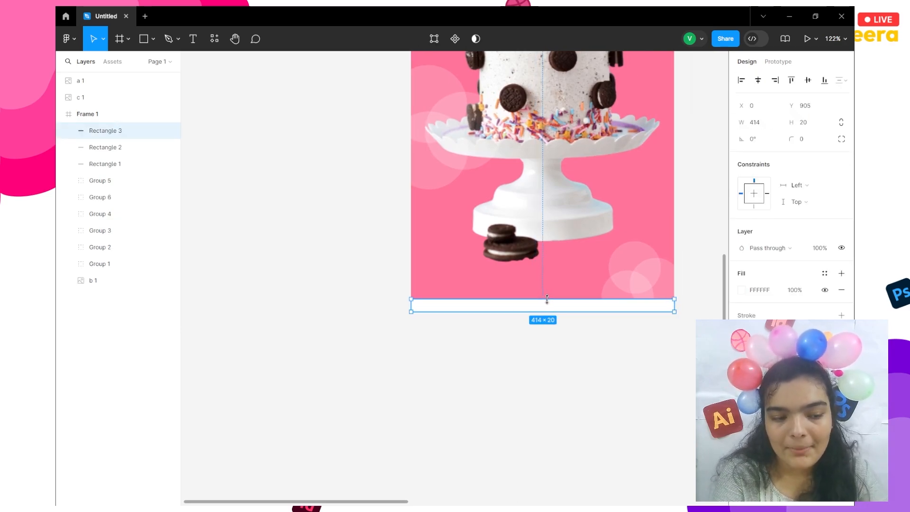
pyautogui.scroll(1, 547, 300)
pyautogui.moveTo(548, 299); pyautogui.dragTo(542, 259)
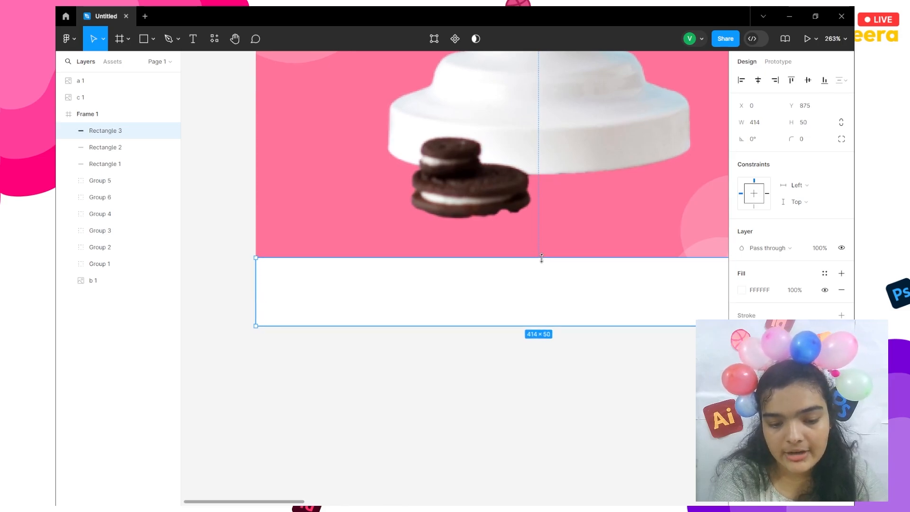
pyautogui.hscroll(3, 550, 273)
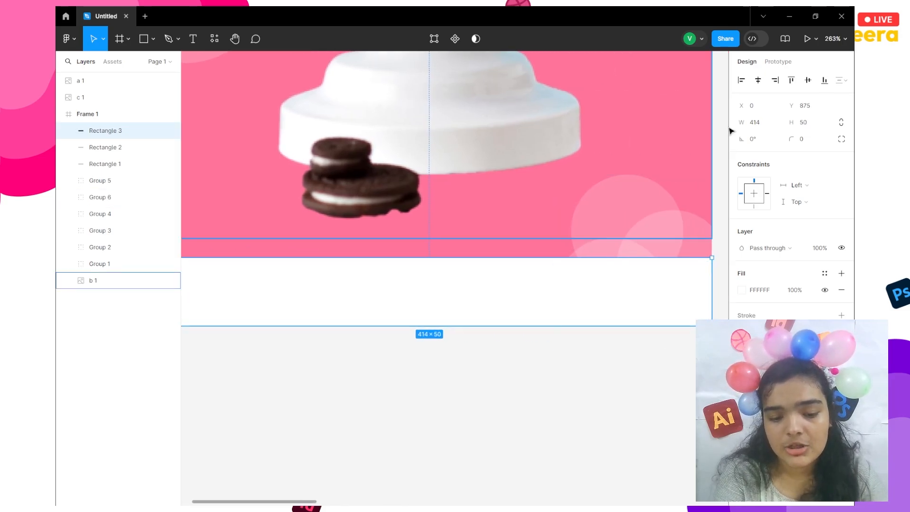
pyautogui.click(808, 122)
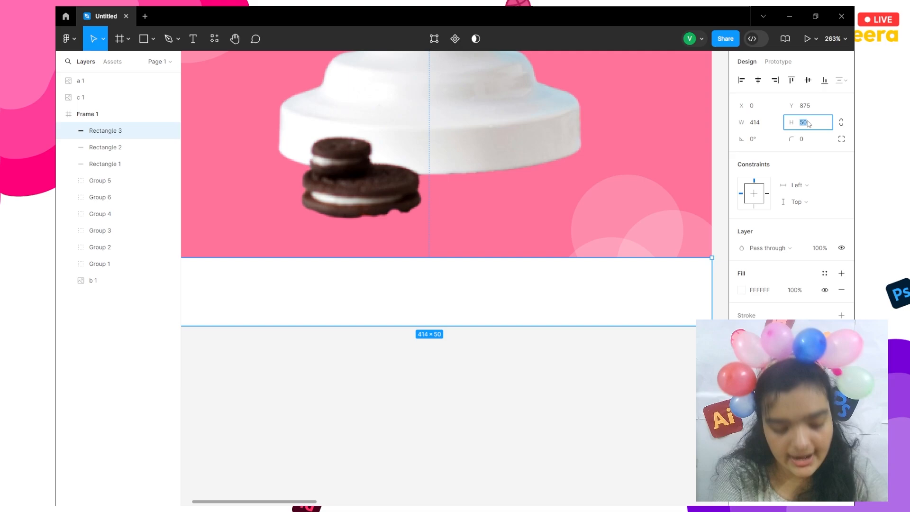
pyautogui.write('55')
pyautogui.press('Return')
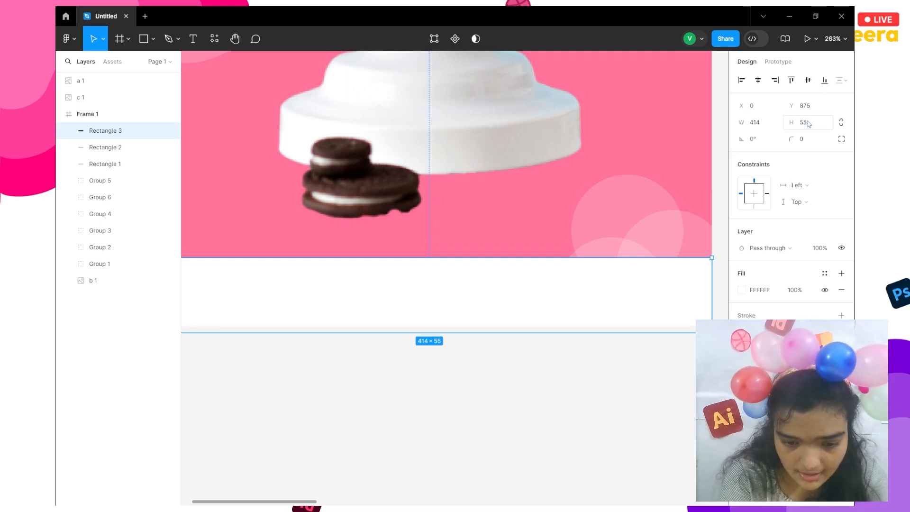
pyautogui.moveTo(612, 311); pyautogui.dragTo(599, 298)
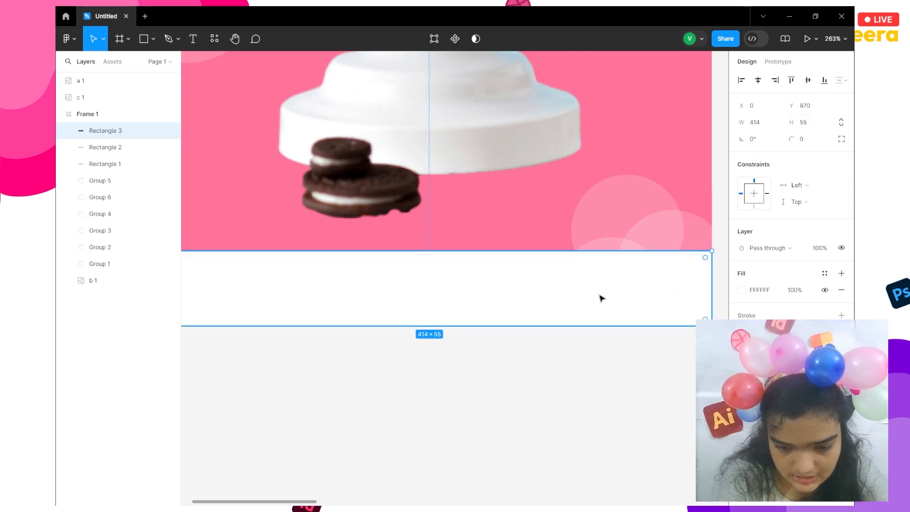
# Set the lower bar's white fill opacity to 55%
pyautogui.click(742, 291)
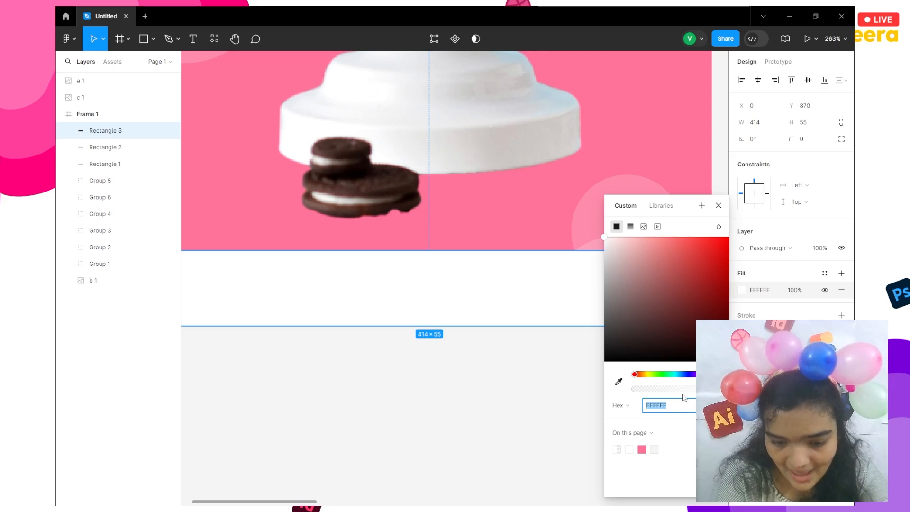
pyautogui.moveTo(683, 389); pyautogui.dragTo(681, 390)
pyautogui.click(664, 405)
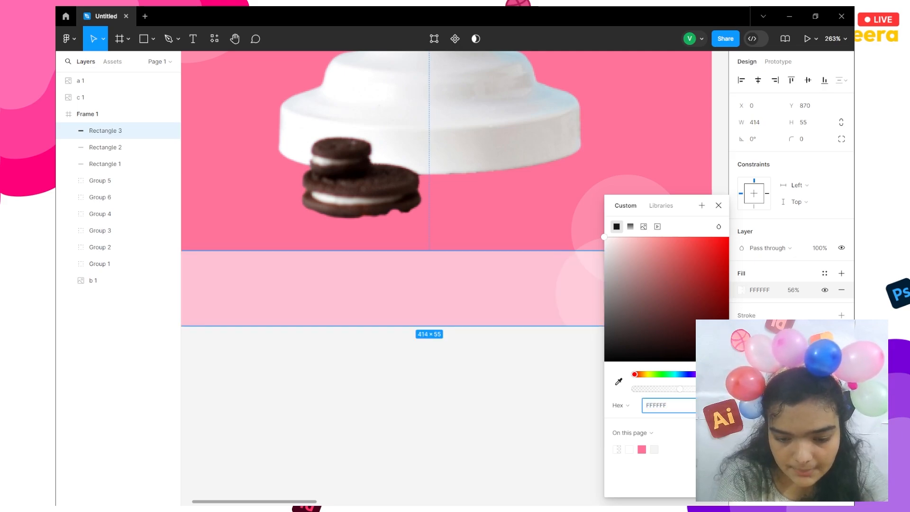
pyautogui.press('Tab')
pyautogui.press('Down')
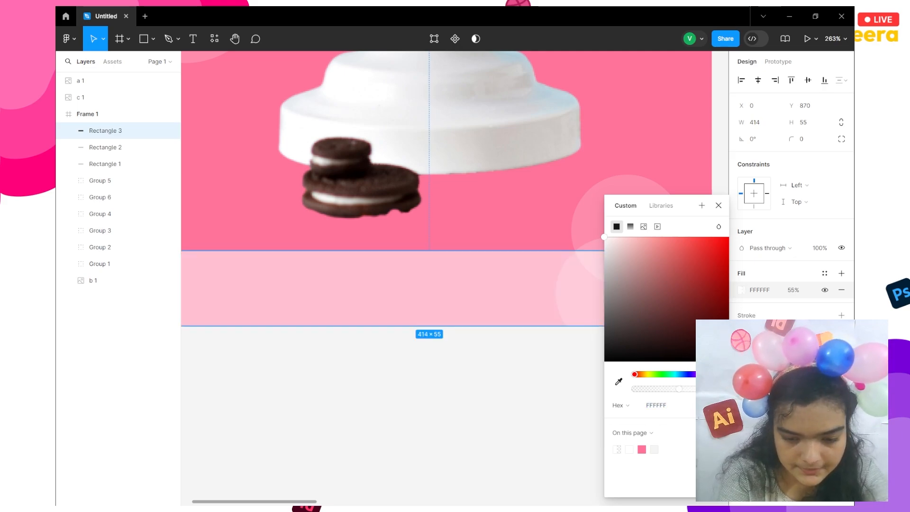
pyautogui.press('Escape')
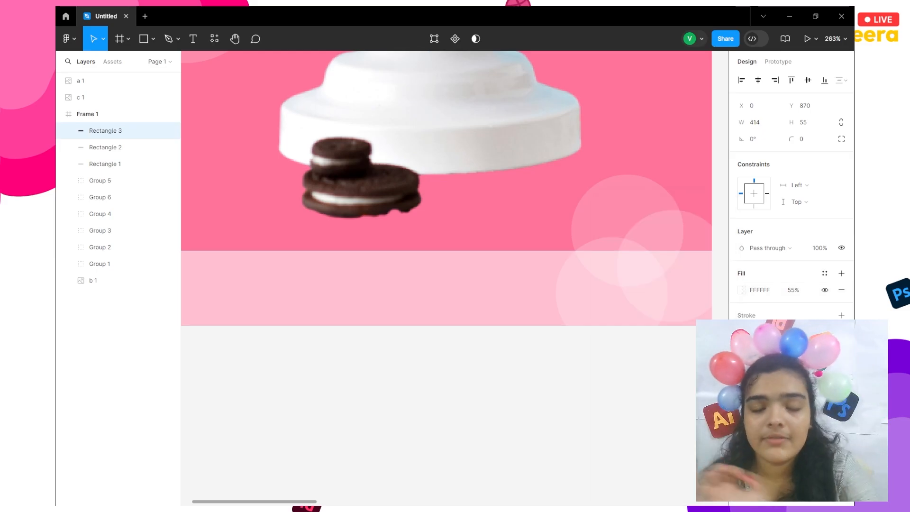
pyautogui.click(596, 364)
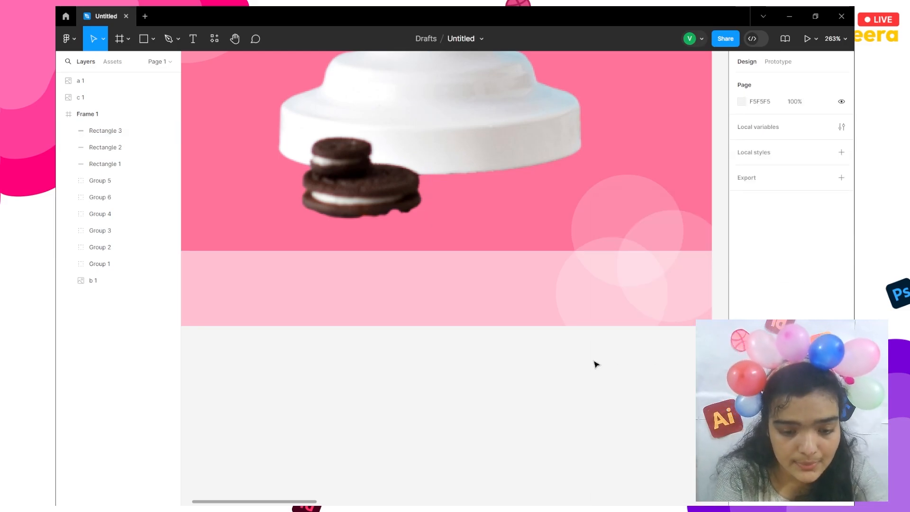
pyautogui.press('super+Tab')
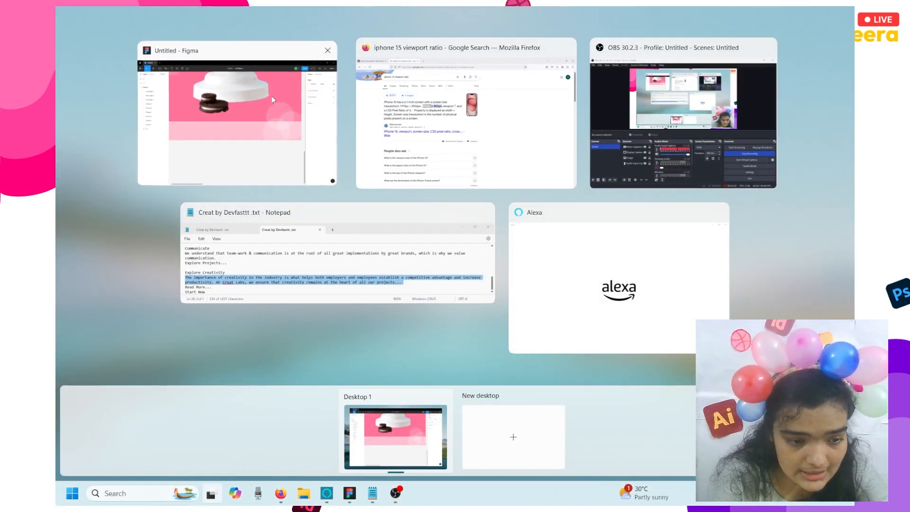
pyautogui.click(271, 96)
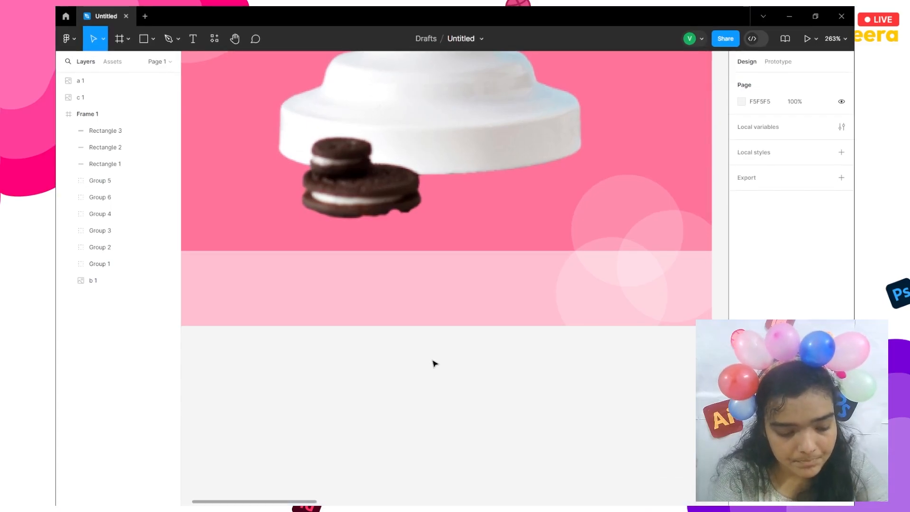
pyautogui.press('super+Tab')
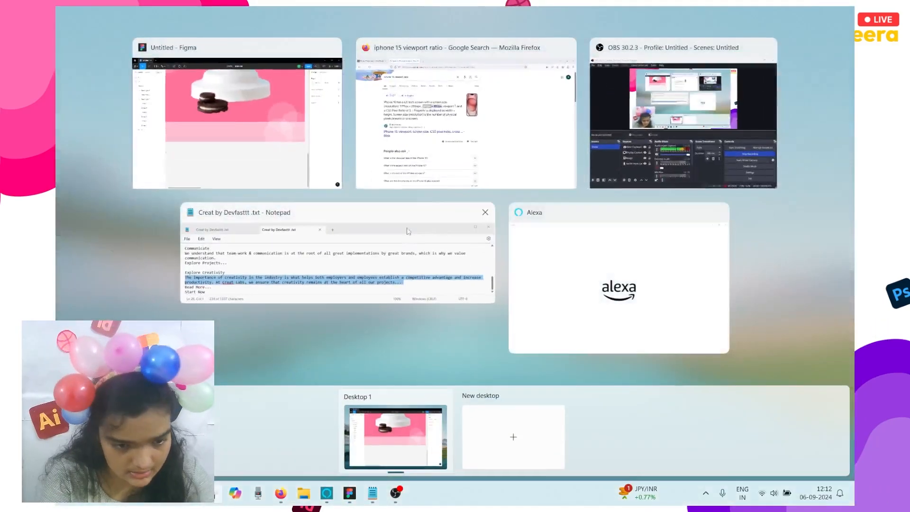
pyautogui.click(331, 136)
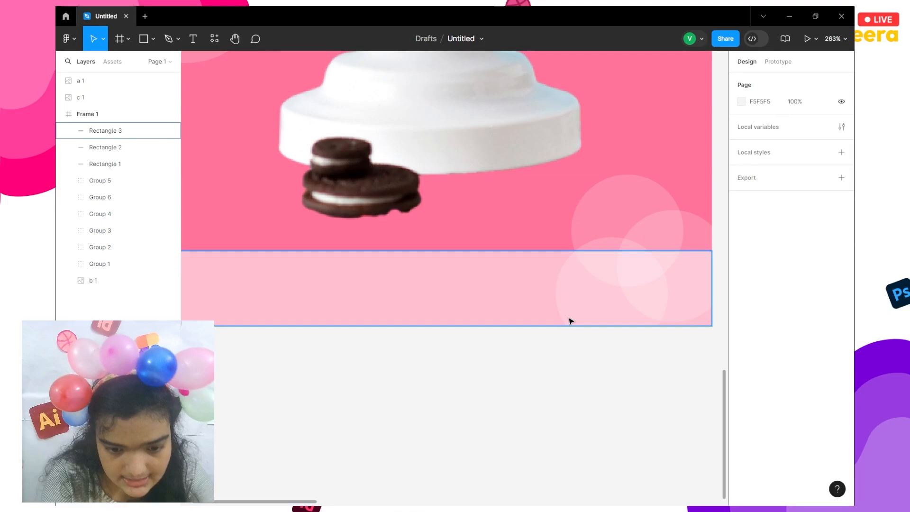
pyautogui.click(570, 321)
pyautogui.click(741, 291)
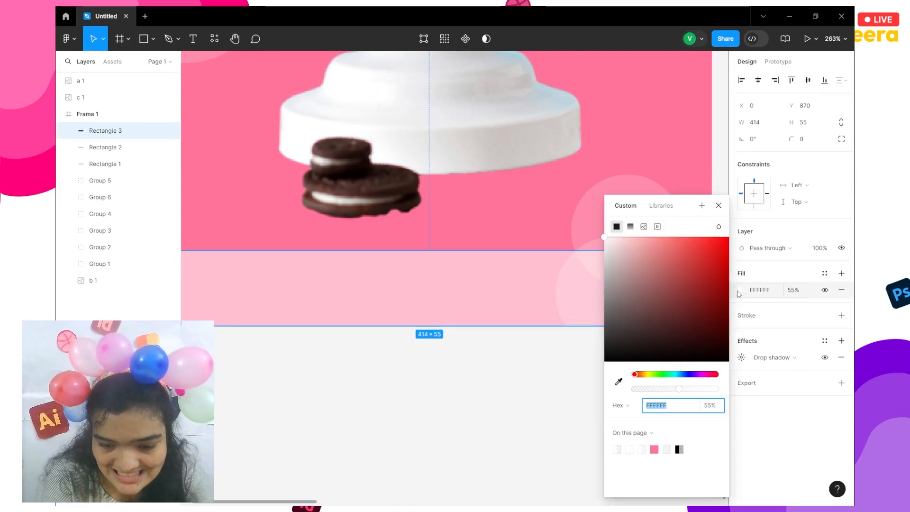
pyautogui.click(749, 292)
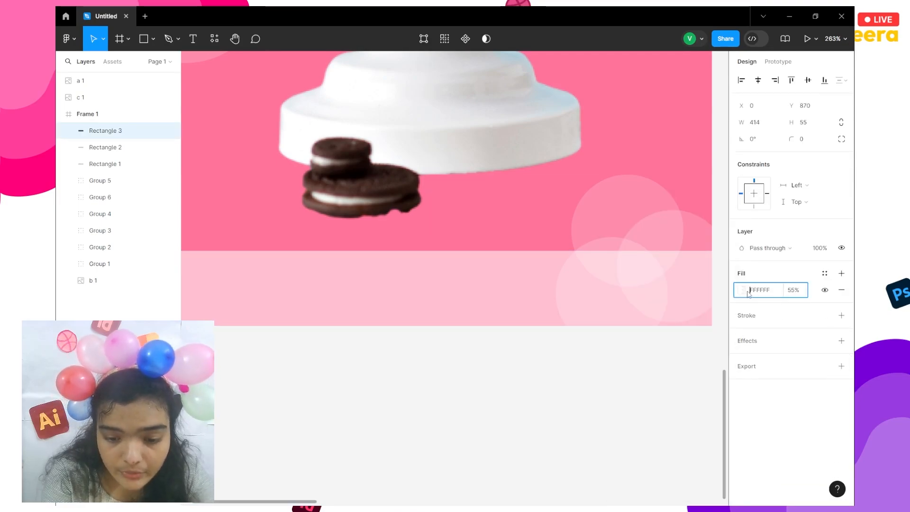
pyautogui.click(741, 290)
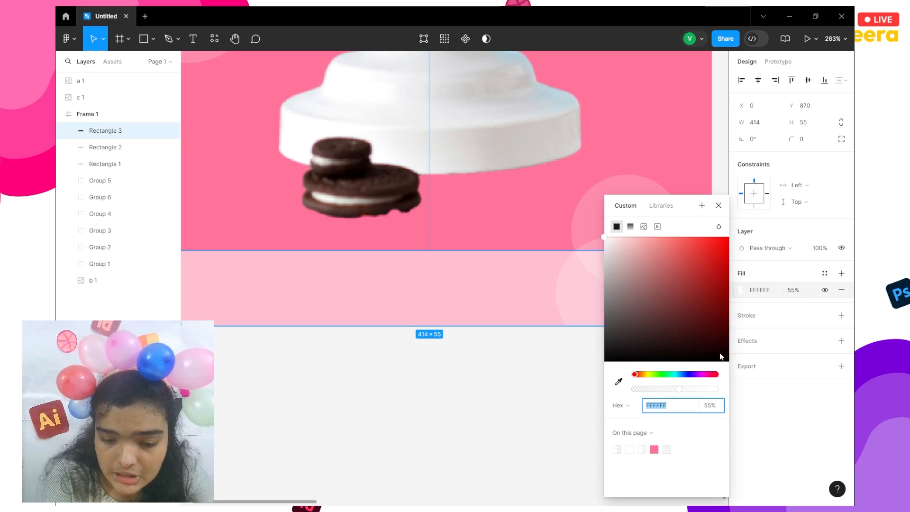
pyautogui.click(547, 397)
# Add a background blur effect to the translucent lower bar and set its blur to 0
pyautogui.click(555, 308)
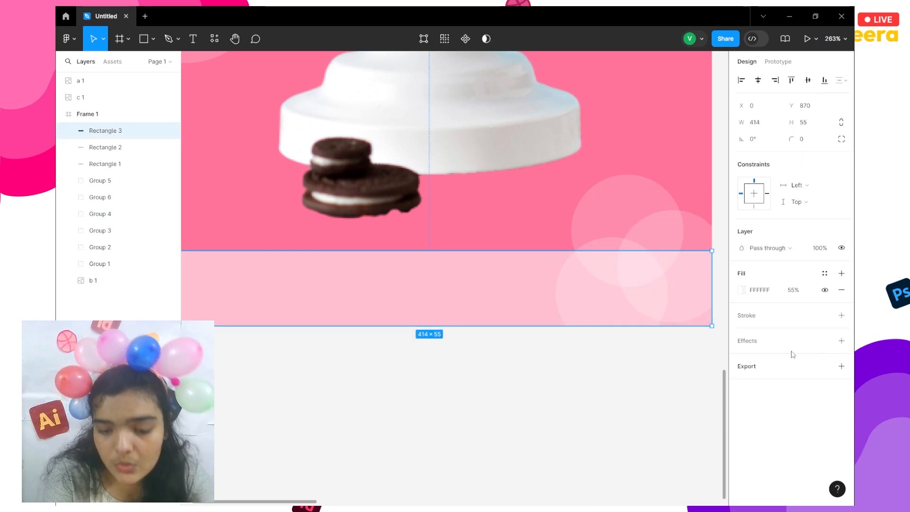
pyautogui.click(842, 340)
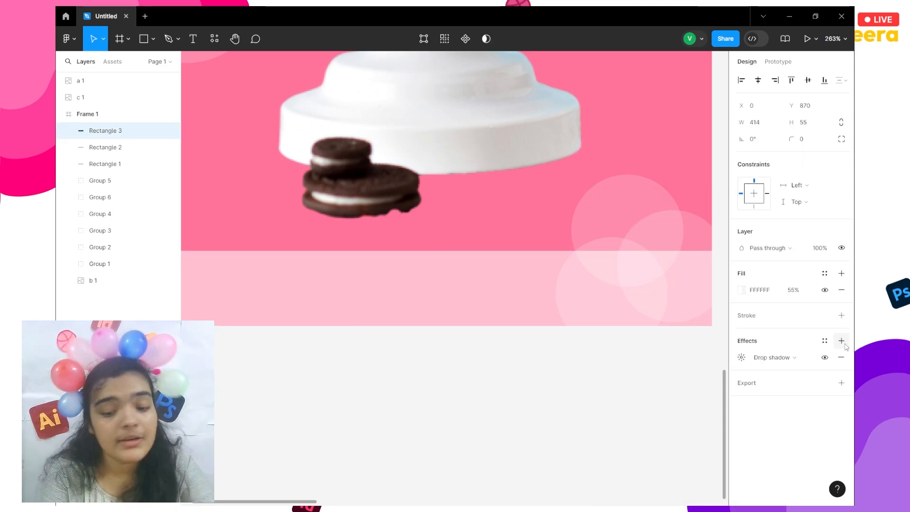
pyautogui.click(810, 359)
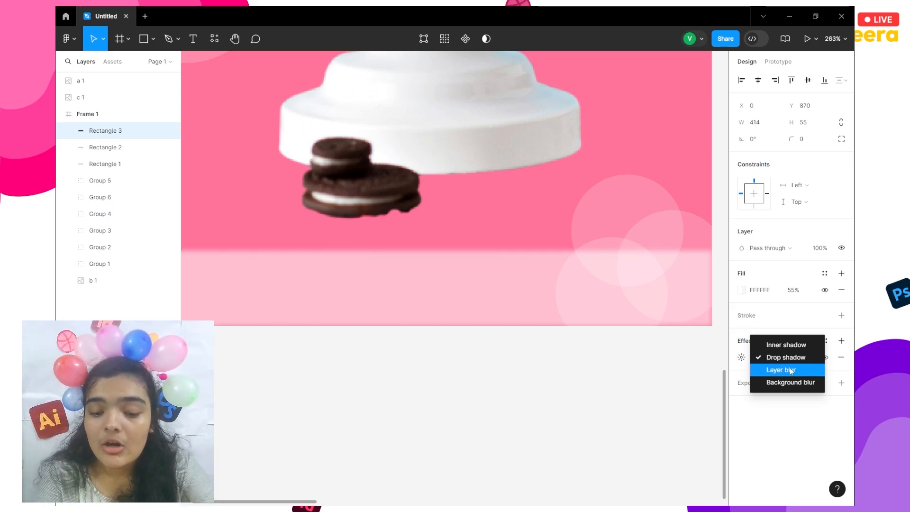
pyautogui.click(791, 371)
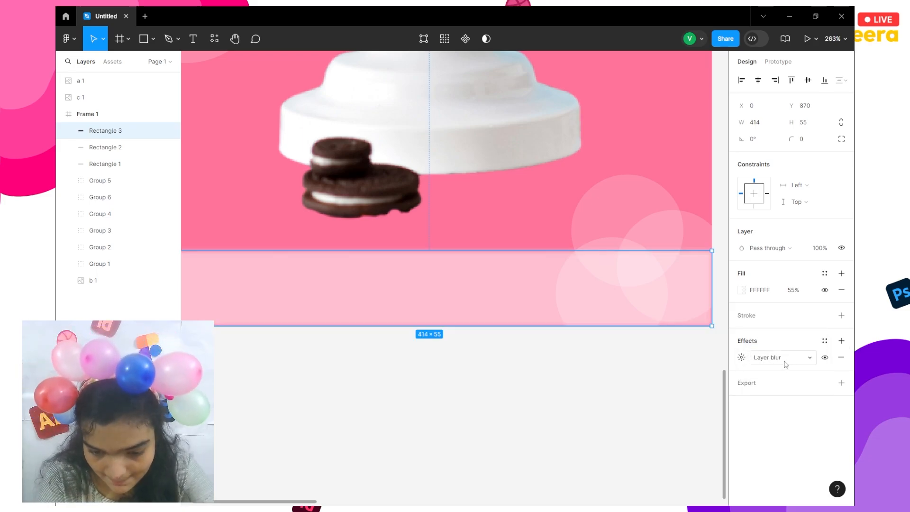
pyautogui.click(786, 364)
pyautogui.click(780, 373)
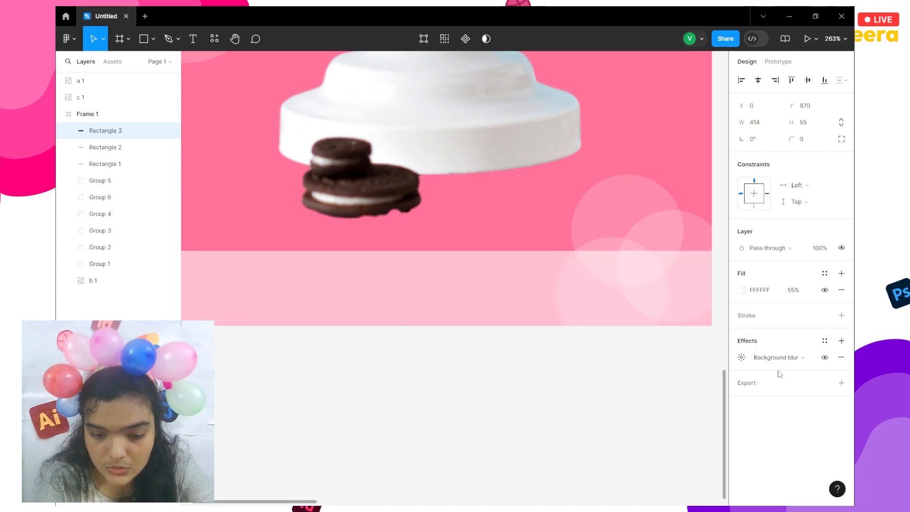
pyautogui.click(741, 358)
pyautogui.moveTo(615, 382); pyautogui.dragTo(557, 383)
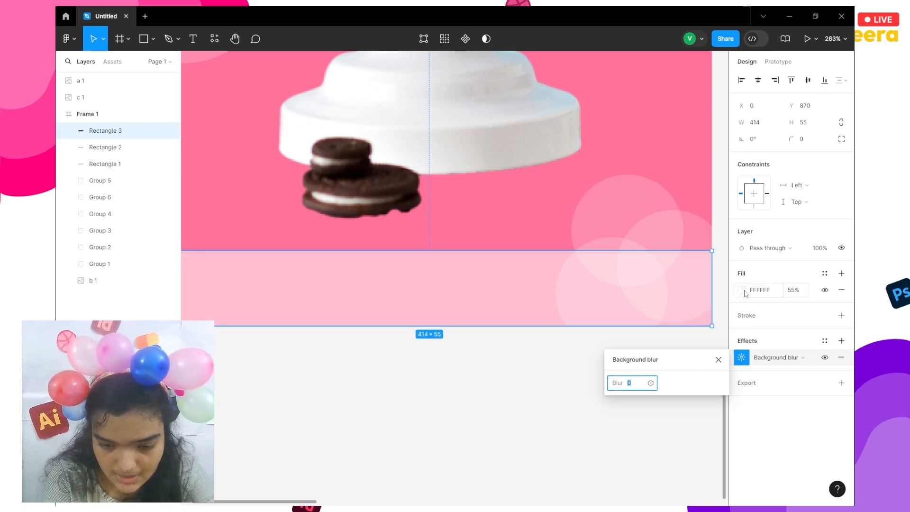
# Reduce the lower bar's white fill opacity to 27% and check its background blur settings
pyautogui.click(742, 290)
pyautogui.click(657, 389)
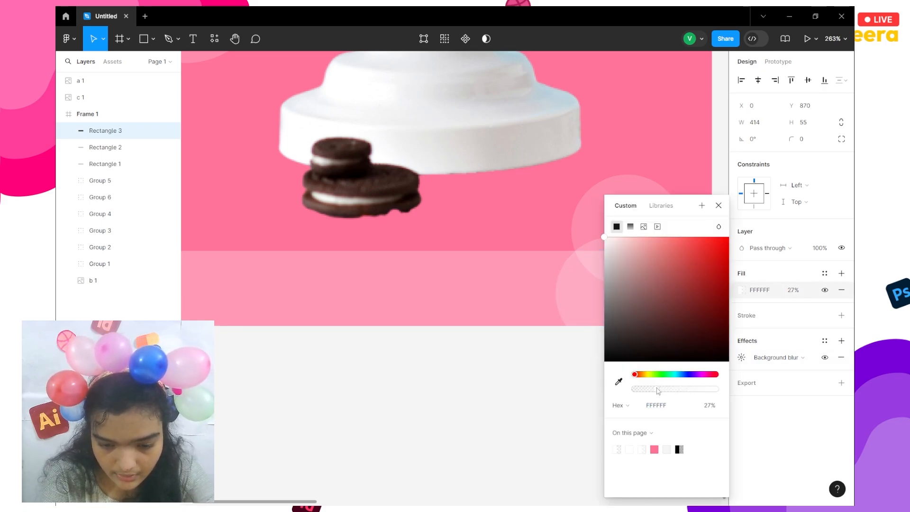
pyautogui.click(743, 358)
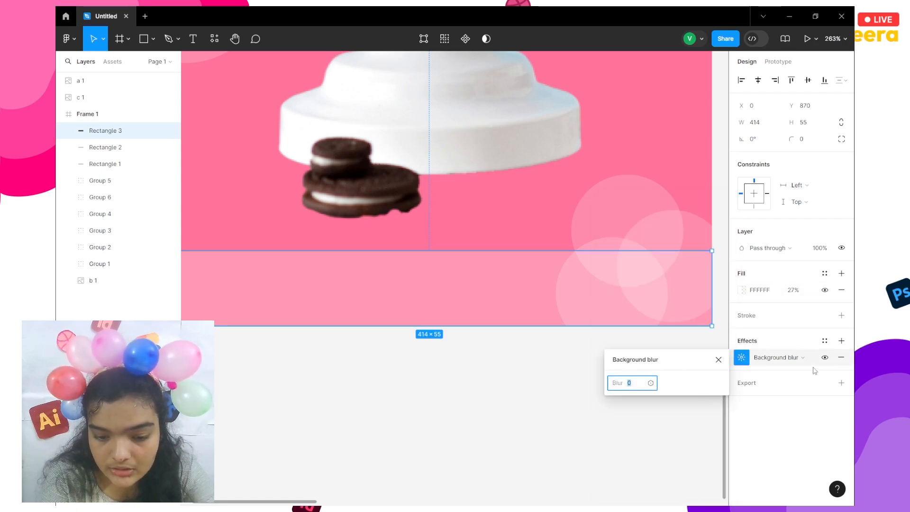
pyautogui.moveTo(640, 369); pyautogui.dragTo(587, 394)
pyautogui.click(545, 388)
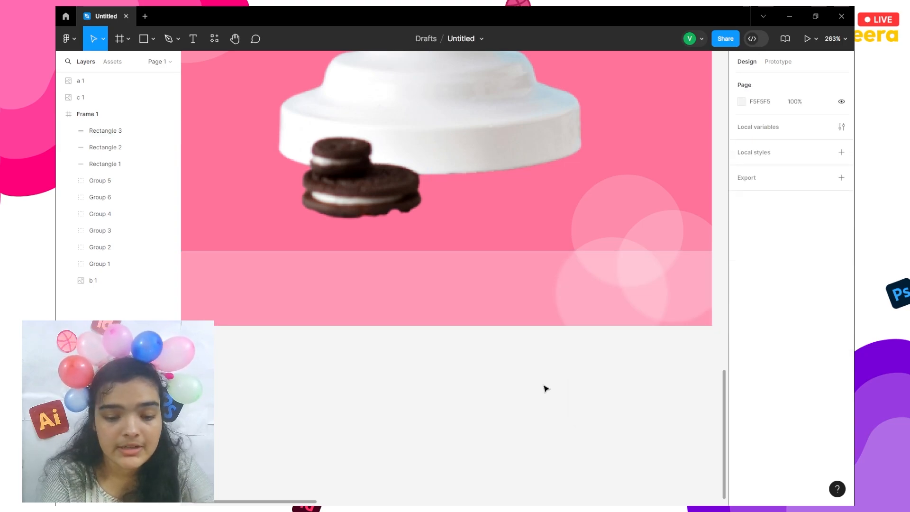
# Examine the translucent lower bar and the overlapping circles up close for the blur effect
pyautogui.hscroll(-3, 545, 388)
pyautogui.scroll(-1, 546, 389)
pyautogui.hscroll(1, 546, 389)
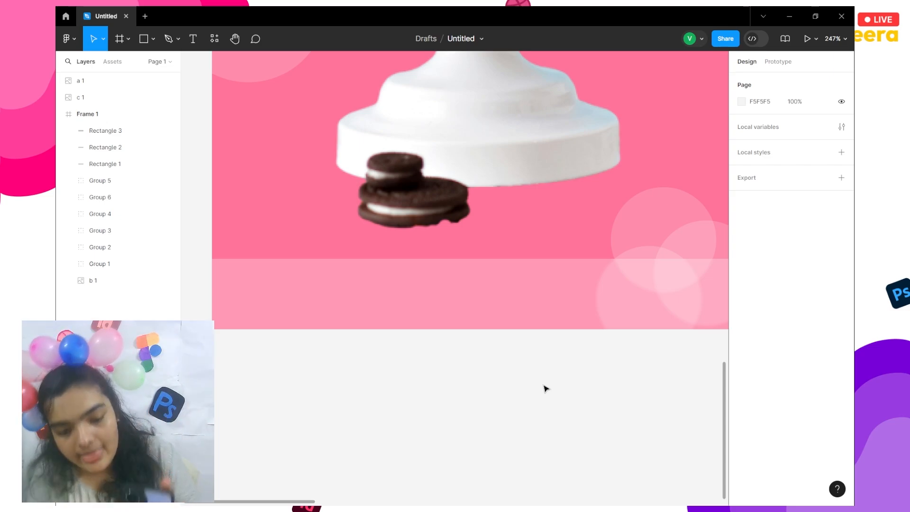
pyautogui.click(536, 328)
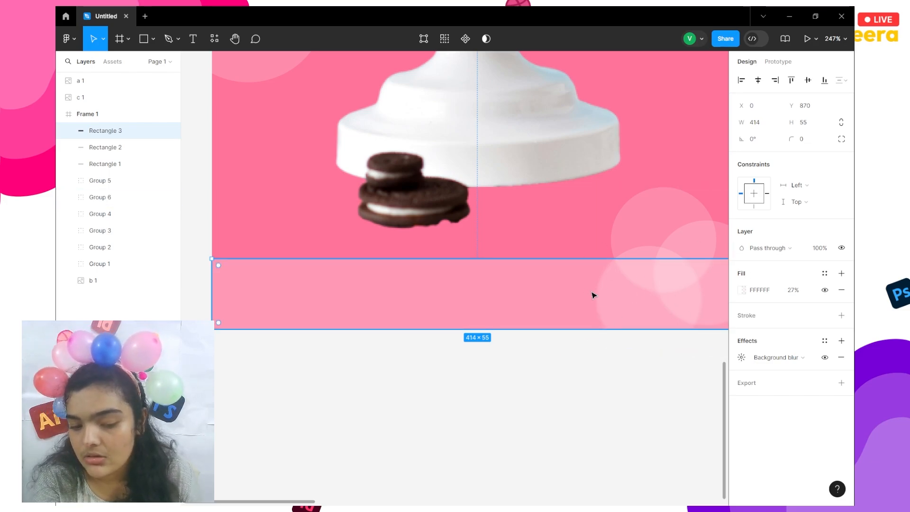
pyautogui.scroll(5, 609, 287)
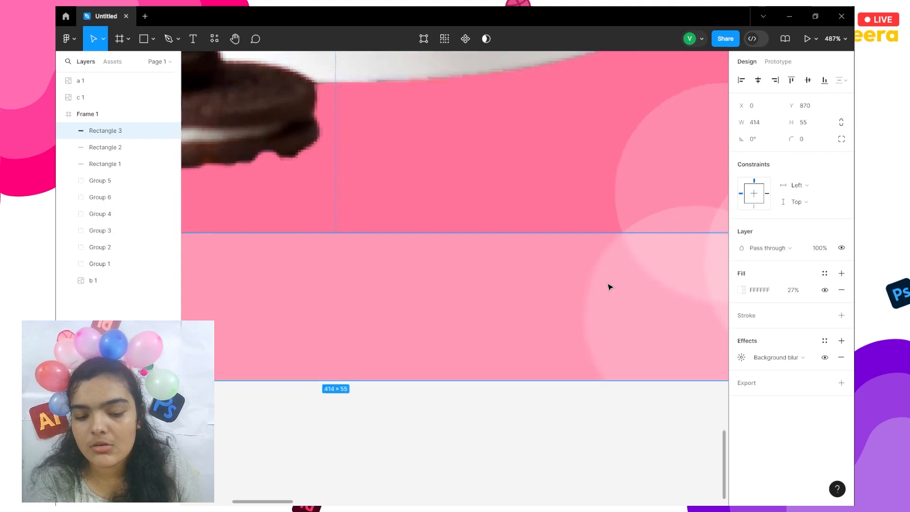
pyautogui.scroll(3, 610, 287)
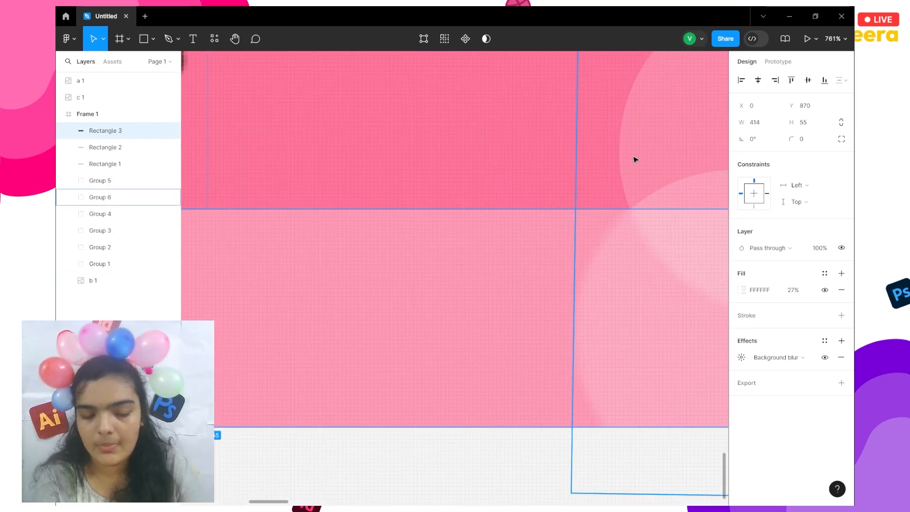
pyautogui.scroll(-5, 636, 157)
pyautogui.click(522, 256)
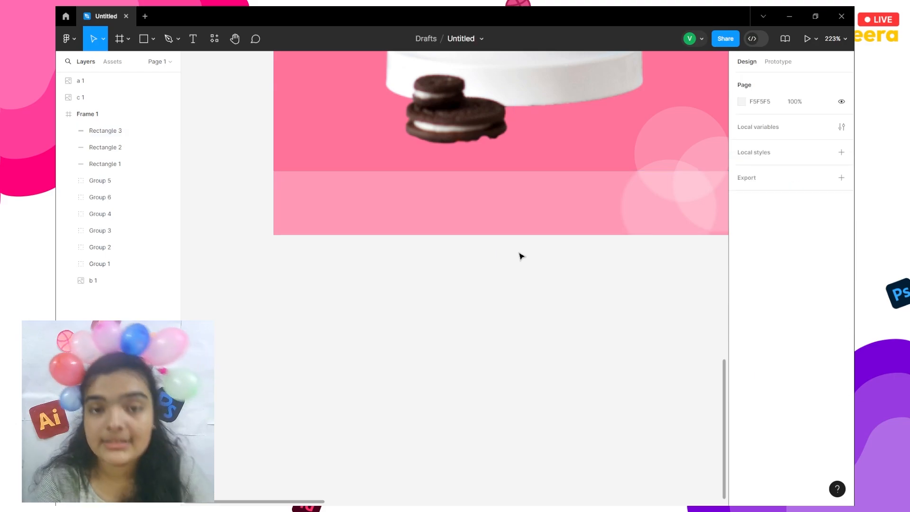
pyautogui.hscroll(2, 522, 256)
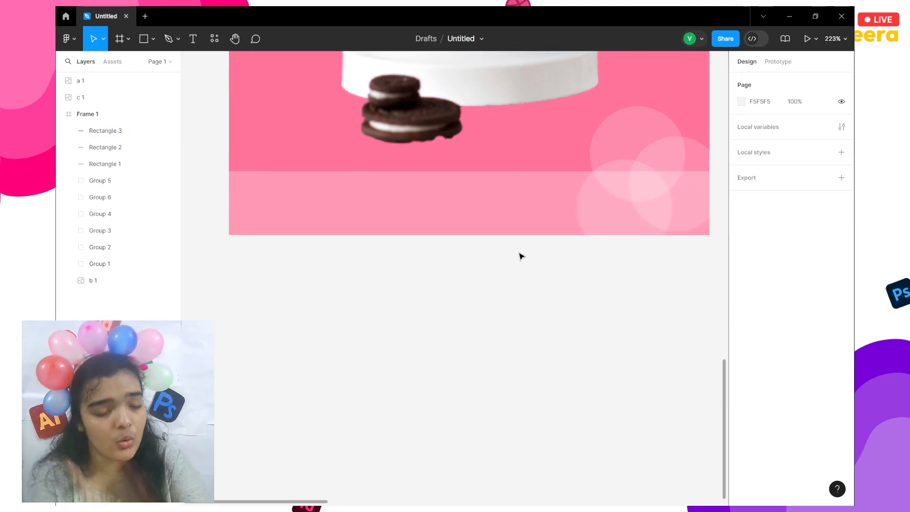
# Run the Iconify plugin and search its icons for "downward arrow"
pyautogui.click(73, 34)
pyautogui.moveTo(151, 195)
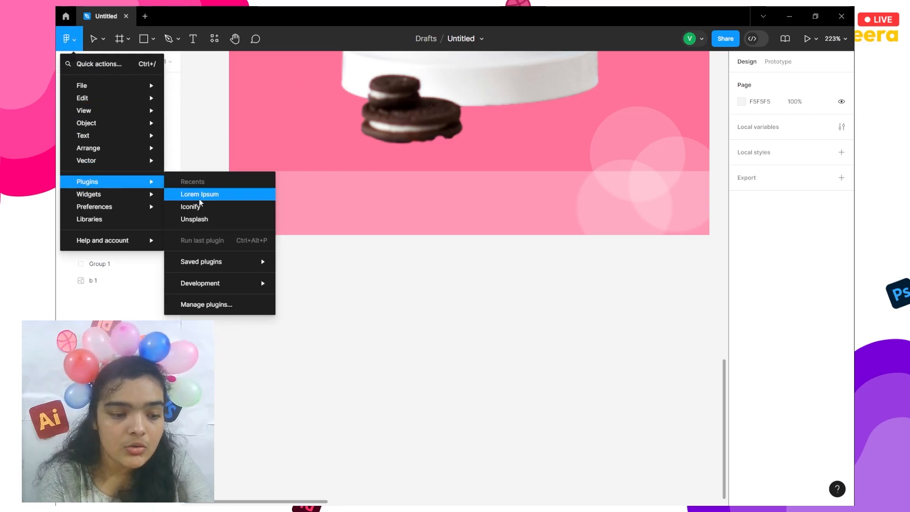
pyautogui.click(206, 210)
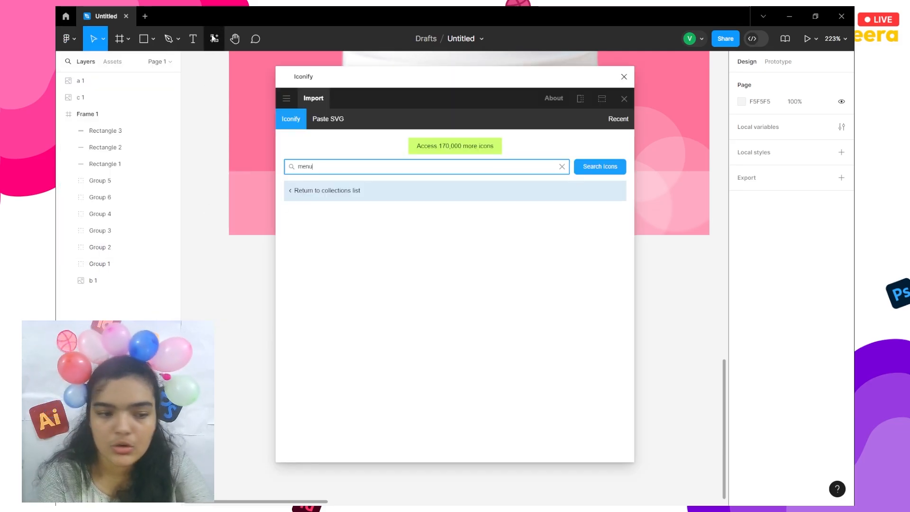
pyautogui.click(214, 38)
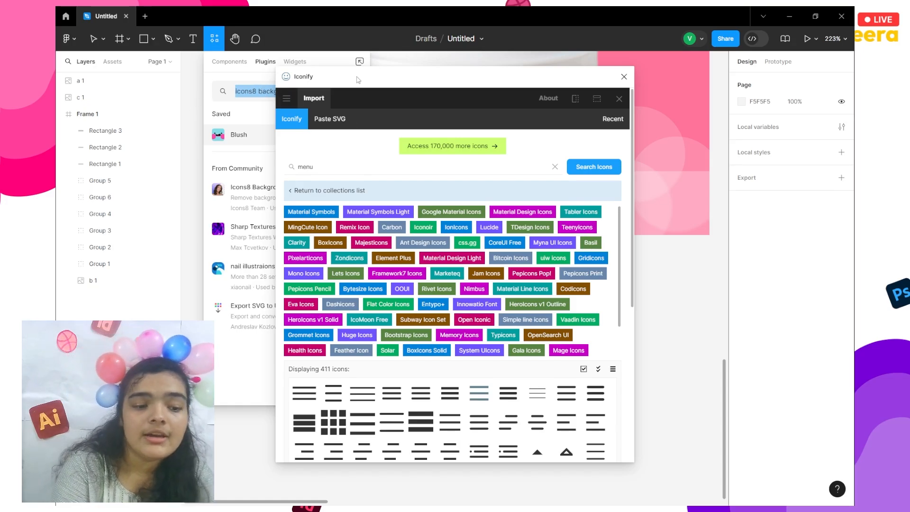
pyautogui.moveTo(355, 77); pyautogui.dragTo(287, 81)
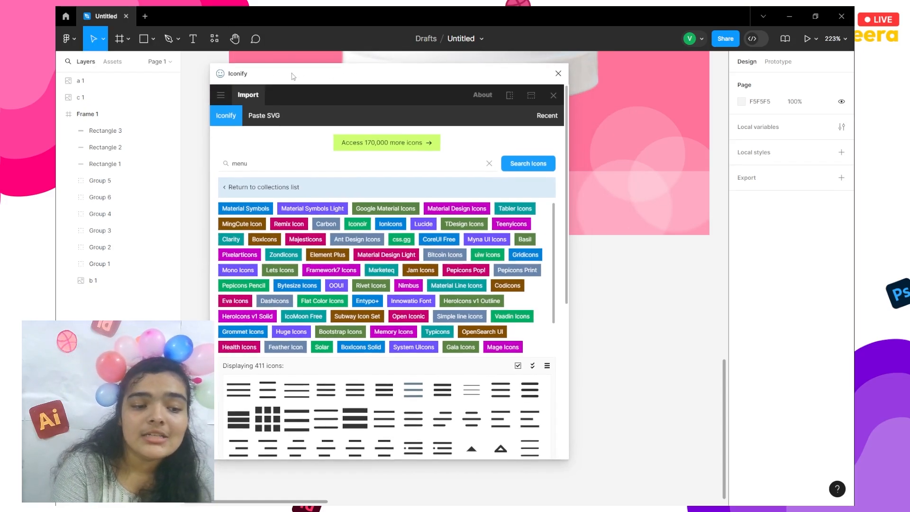
pyautogui.doubleClick(266, 160)
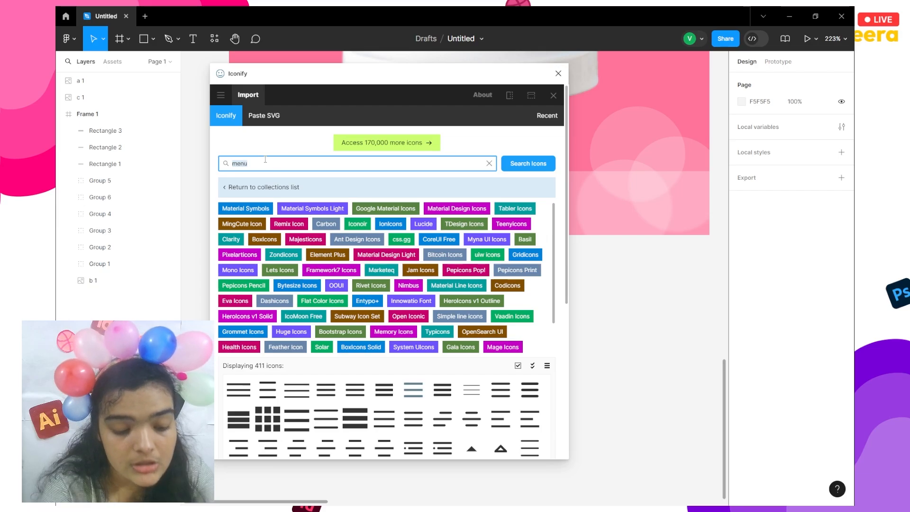
pyautogui.write('down')
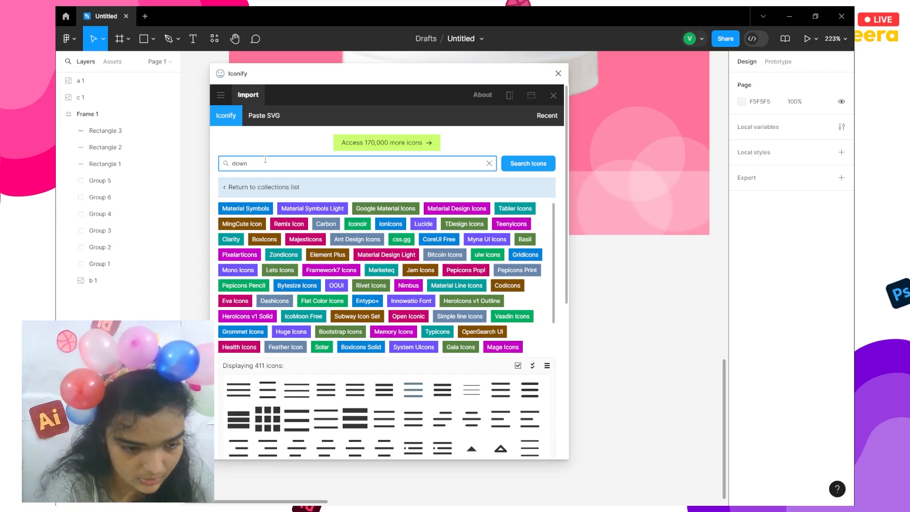
pyautogui.write('ward arrow')
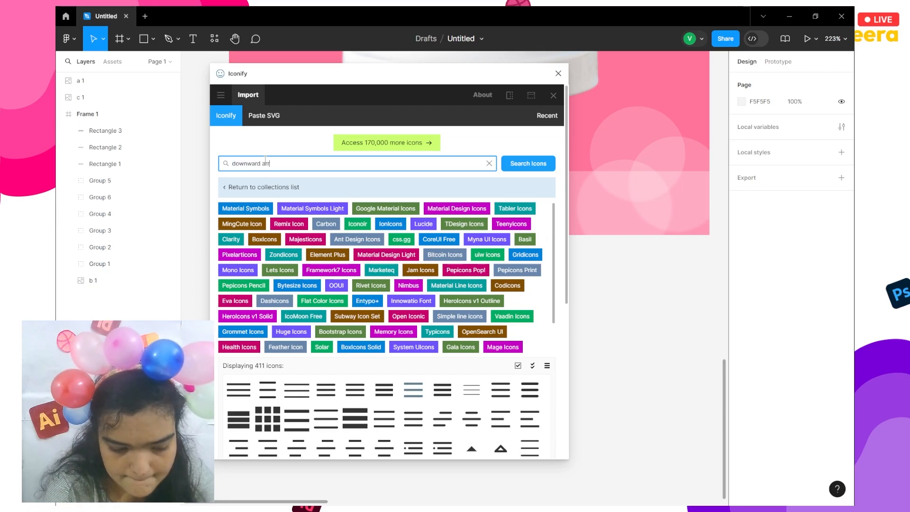
pyautogui.press('Return')
# Import the eva:arrow-ios-downward-outline icon, close the plugin and enlarge the icon's frame to 64 × 64
pyautogui.click(300, 296)
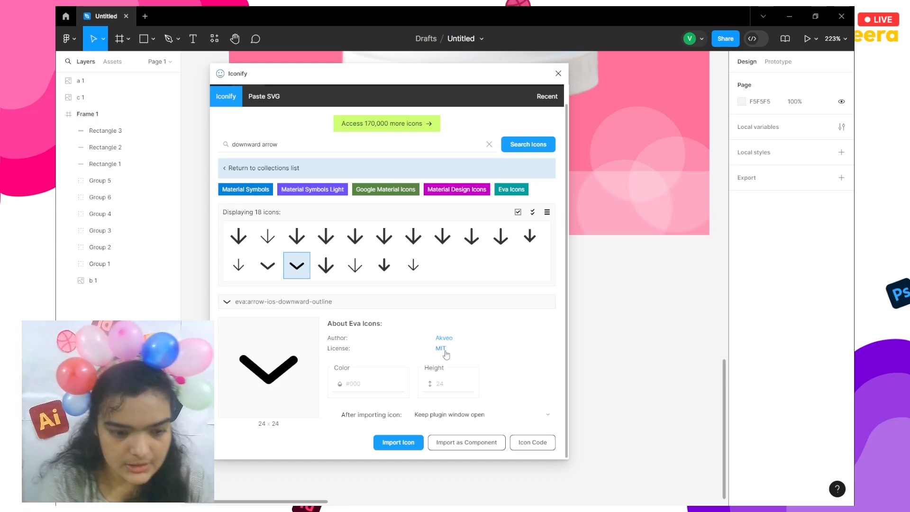
pyautogui.click(388, 445)
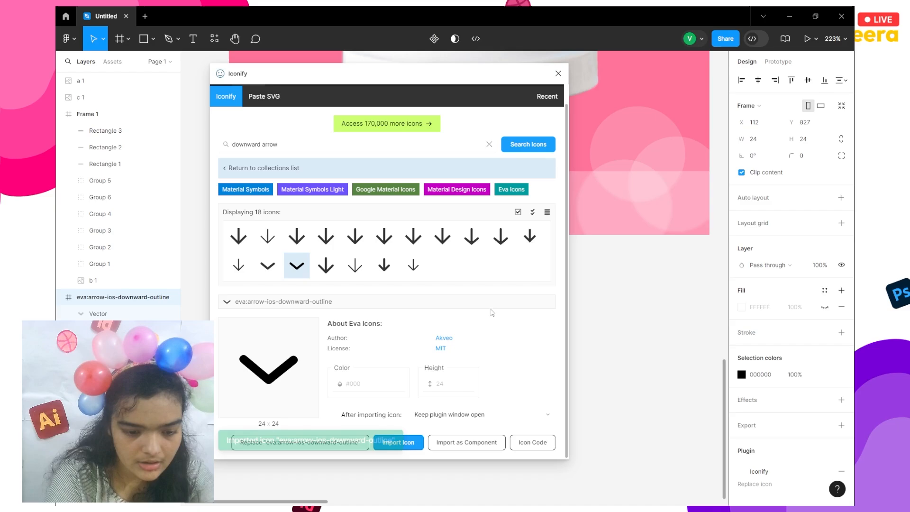
pyautogui.click(692, 310)
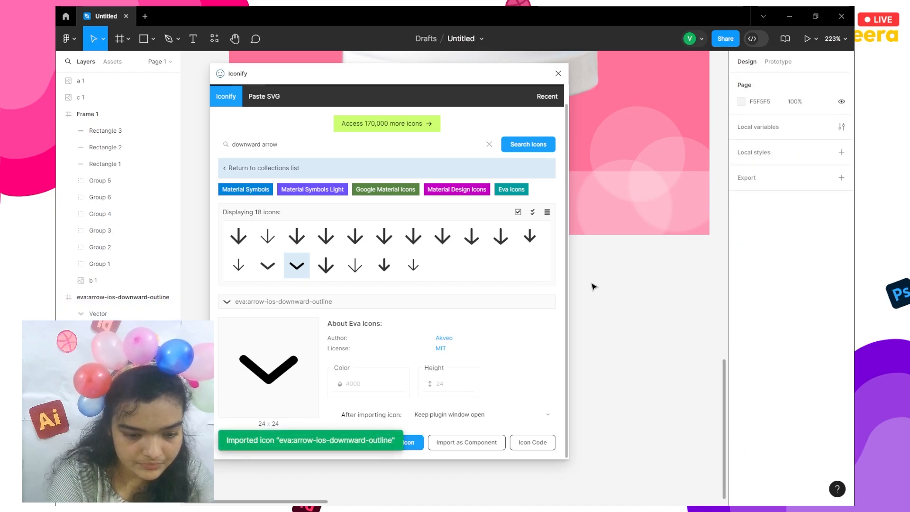
pyautogui.click(558, 73)
pyautogui.click(453, 273)
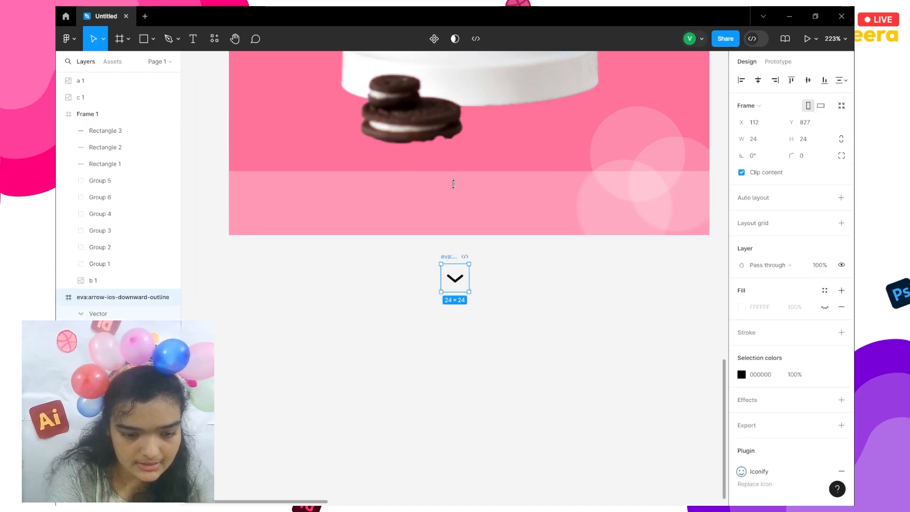
pyautogui.moveTo(454, 184); pyautogui.dragTo(455, 217)
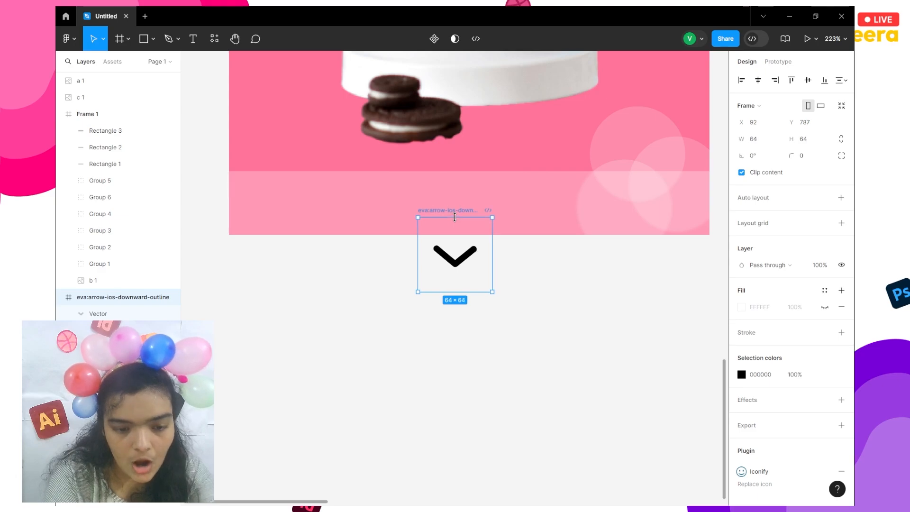
pyautogui.click(441, 260)
pyautogui.doubleClick(445, 256)
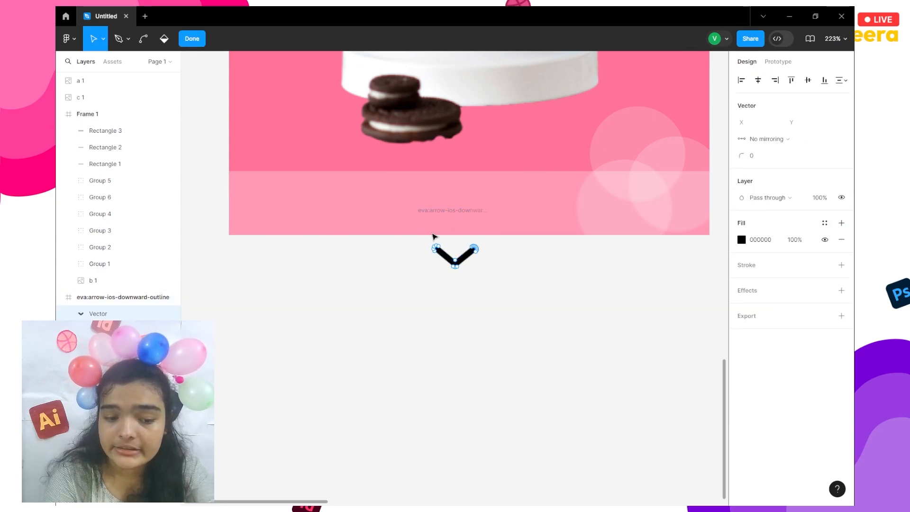
pyautogui.moveTo(437, 245); pyautogui.dragTo(442, 244)
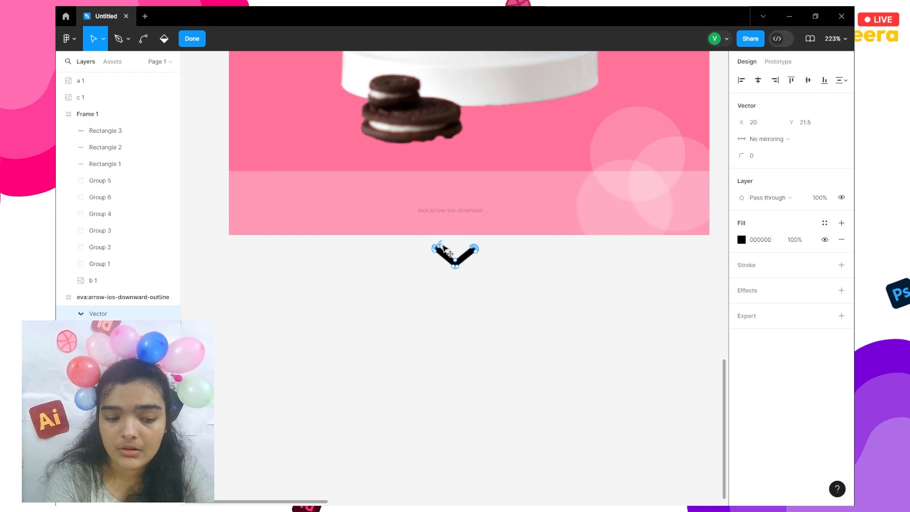
pyautogui.hotkey('ctrl', 'z')
pyautogui.press('Escape')
pyautogui.click(453, 217)
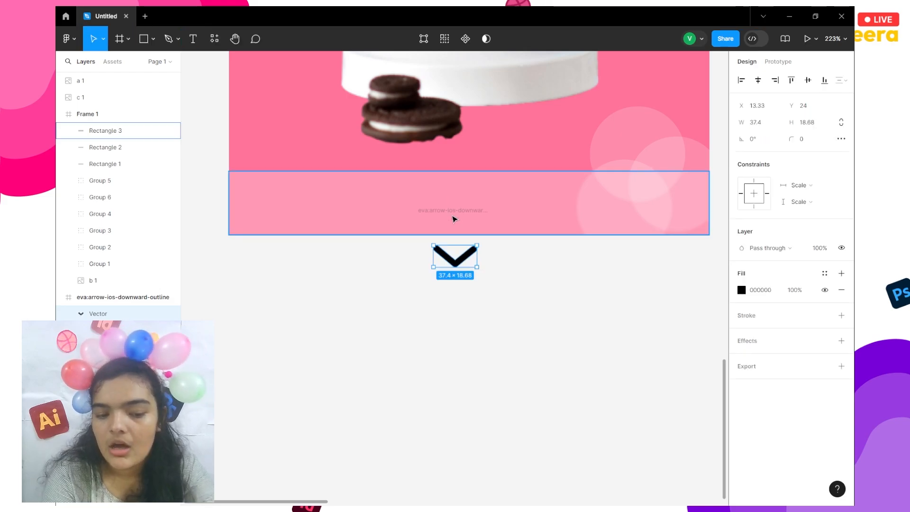
pyautogui.click(436, 251)
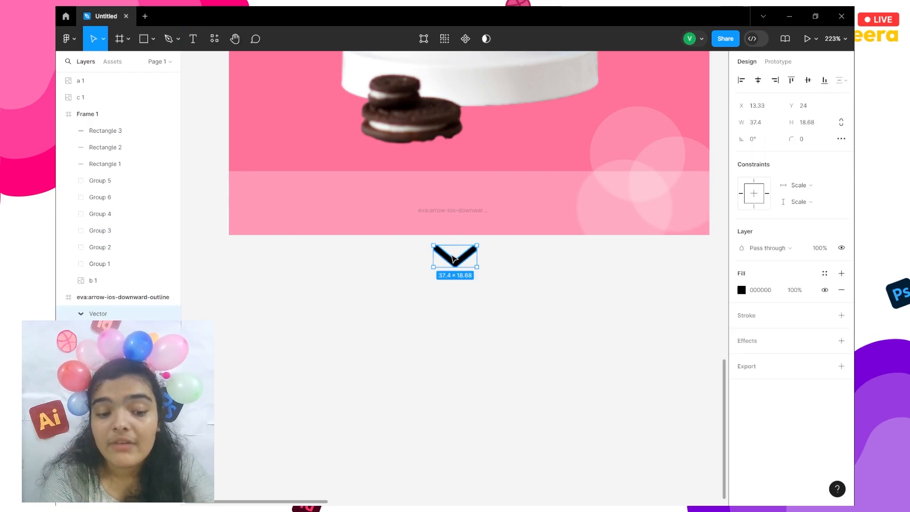
pyautogui.moveTo(451, 258); pyautogui.dragTo(503, 245)
pyautogui.hotkey('ctrl', 'z')
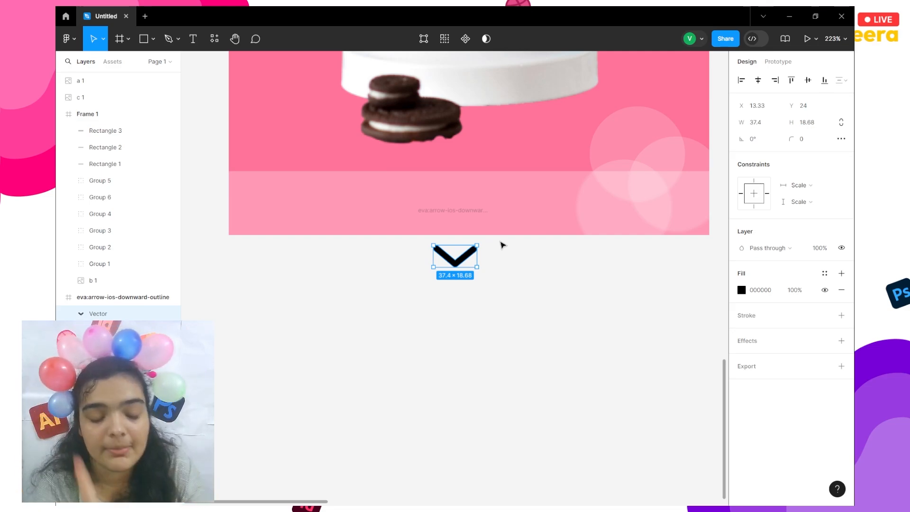
# Place the arrow vector in the middle of the lower bar at X 177, Y 882, and move its empty icon frame away below
pyautogui.click(432, 217)
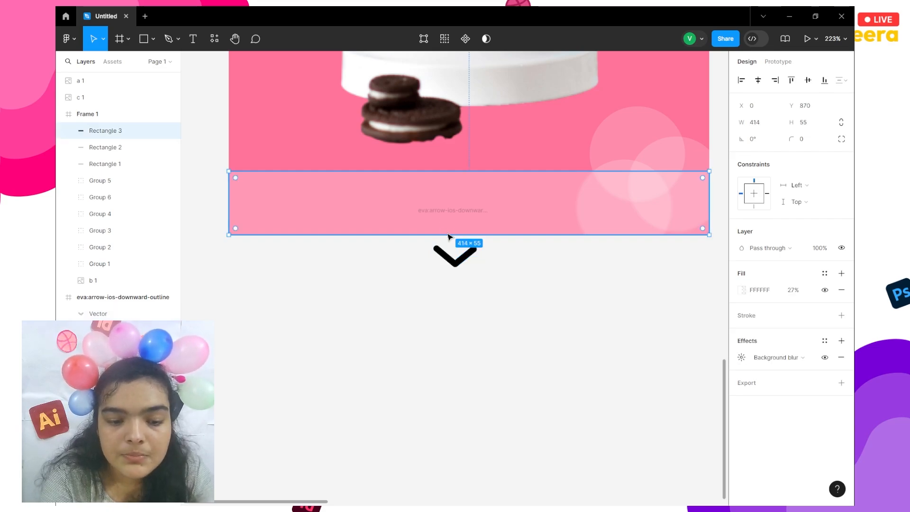
pyautogui.moveTo(446, 258); pyautogui.dragTo(375, 224)
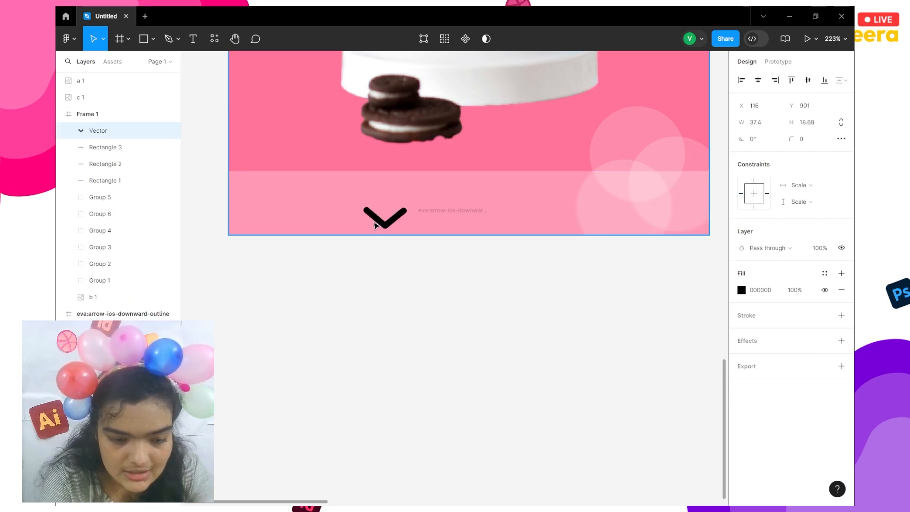
pyautogui.click(124, 313)
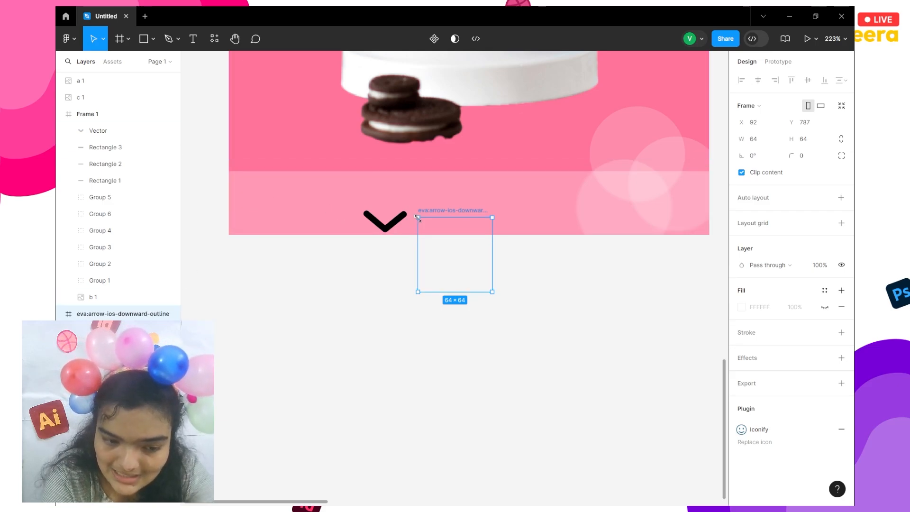
pyautogui.moveTo(476, 282); pyautogui.dragTo(540, 373)
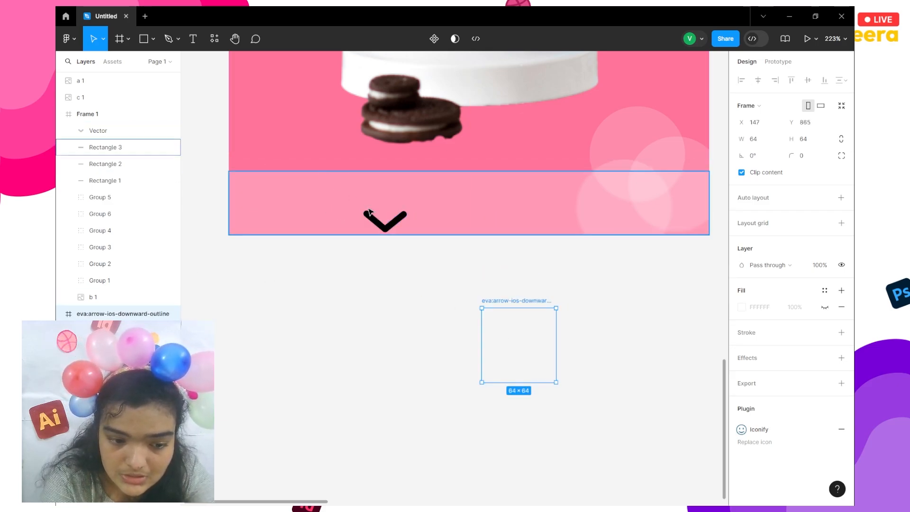
pyautogui.click(381, 221)
pyautogui.moveTo(382, 221); pyautogui.dragTo(447, 198)
# Extend Frame 1 downward to a height of 1612
pyautogui.scroll(-5, 447, 199)
pyautogui.scroll(5, 460, 170)
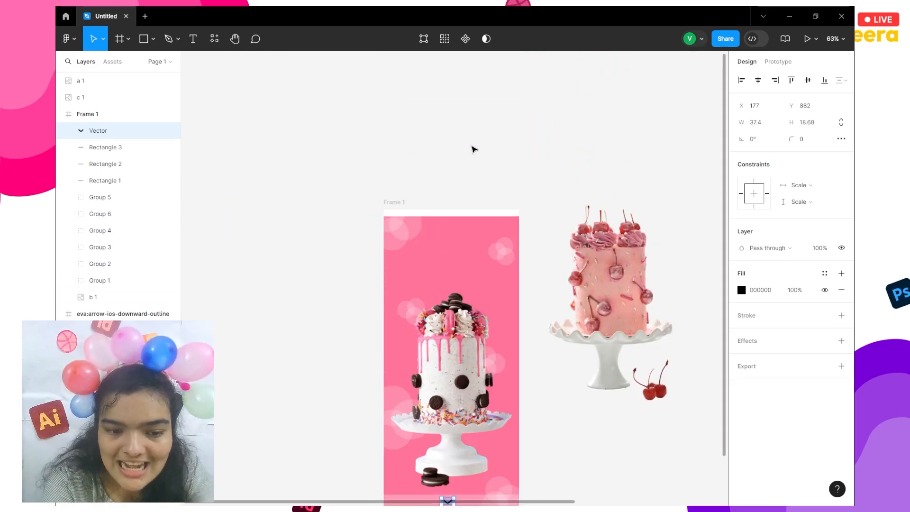
pyautogui.click(395, 248)
pyautogui.scroll(-5, 449, 322)
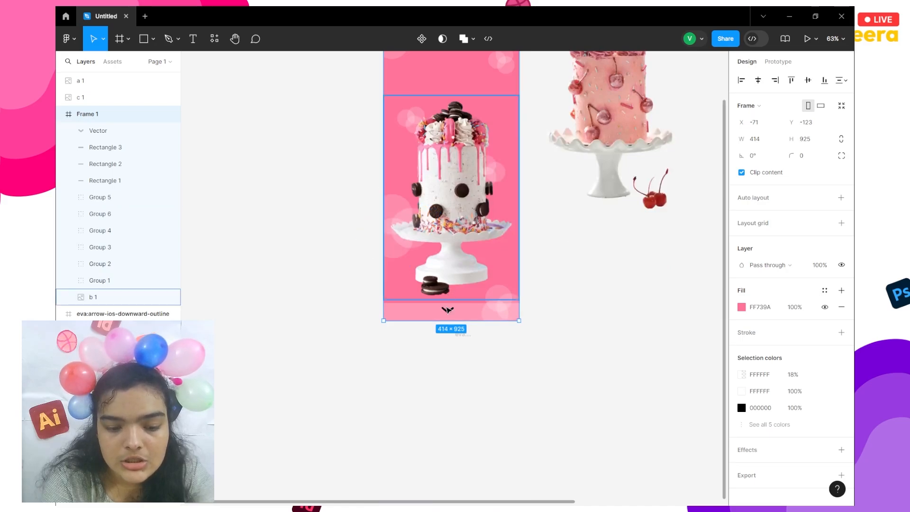
pyautogui.moveTo(449, 322); pyautogui.dragTo(464, 357)
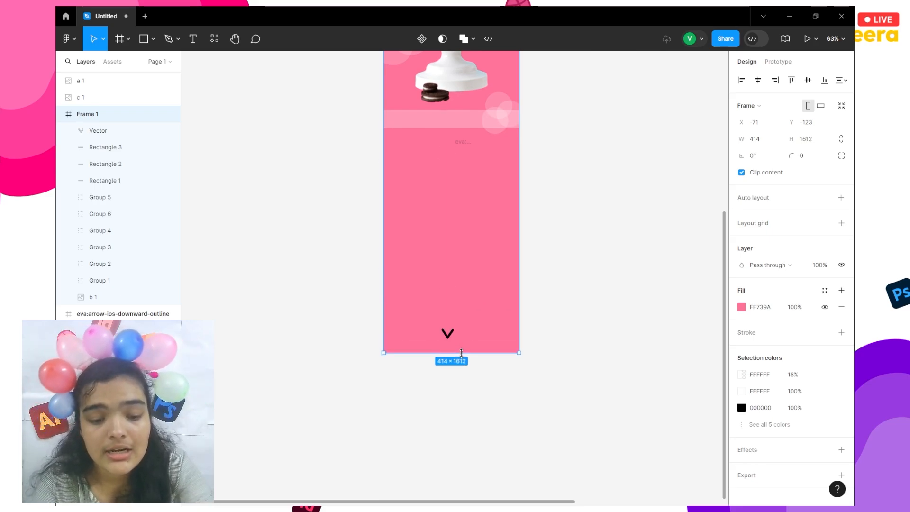
pyautogui.scroll(-2, 464, 357)
pyautogui.scroll(5, 438, 237)
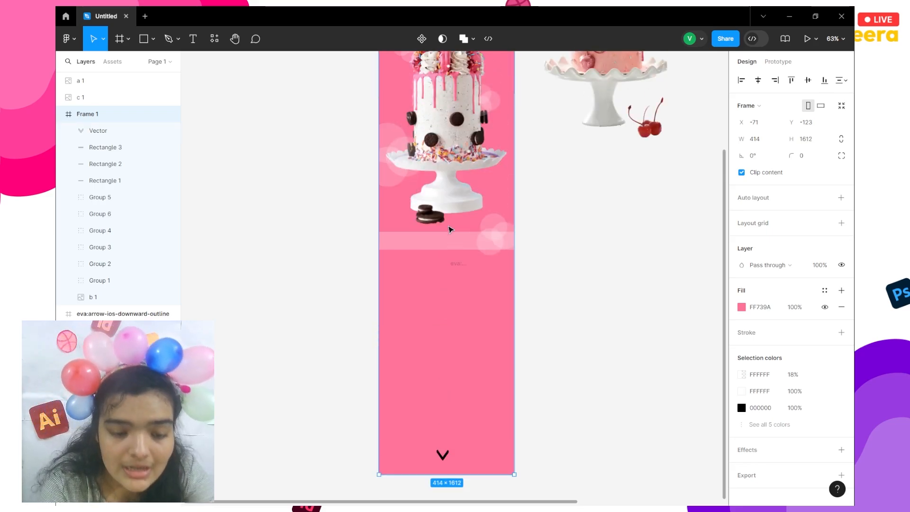
pyautogui.scroll(5, 428, 241)
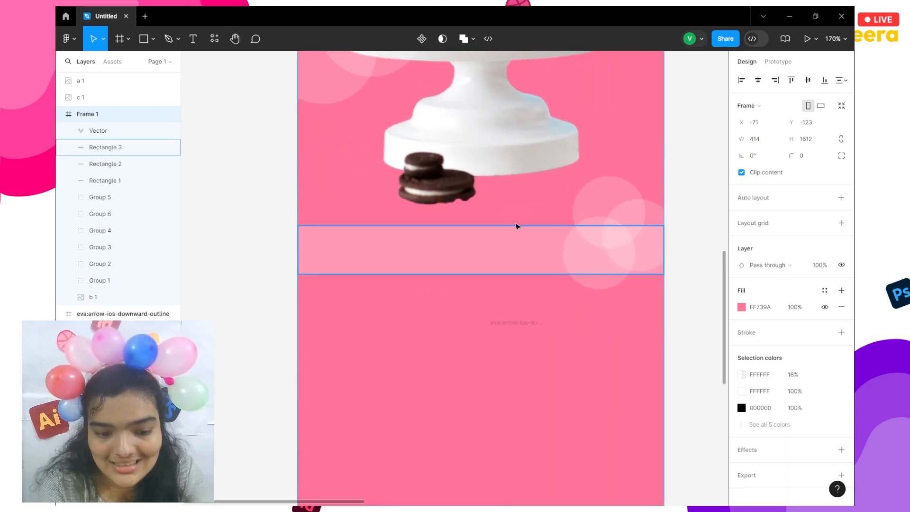
# Undo Frame 1's height extension and the separate placement of the arrow vector and its icon frame, returning the vector to that frame
pyautogui.scroll(-8, 441, 302)
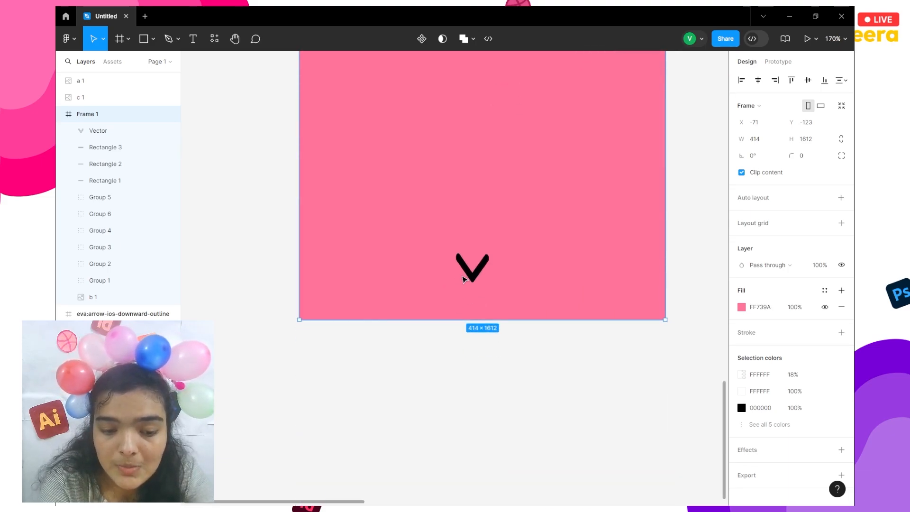
pyautogui.click(471, 277)
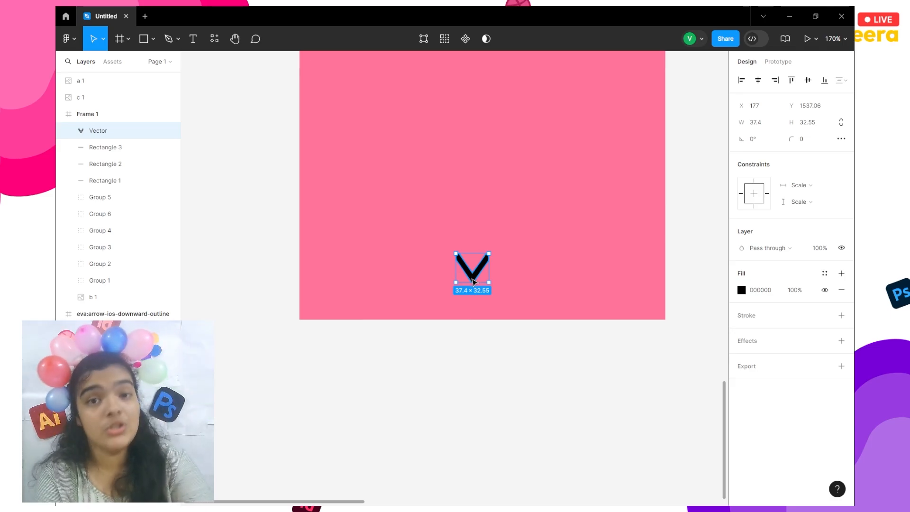
pyautogui.hotkey('ctrl', 'z')
pyautogui.hotkey('ctrl', 'z')
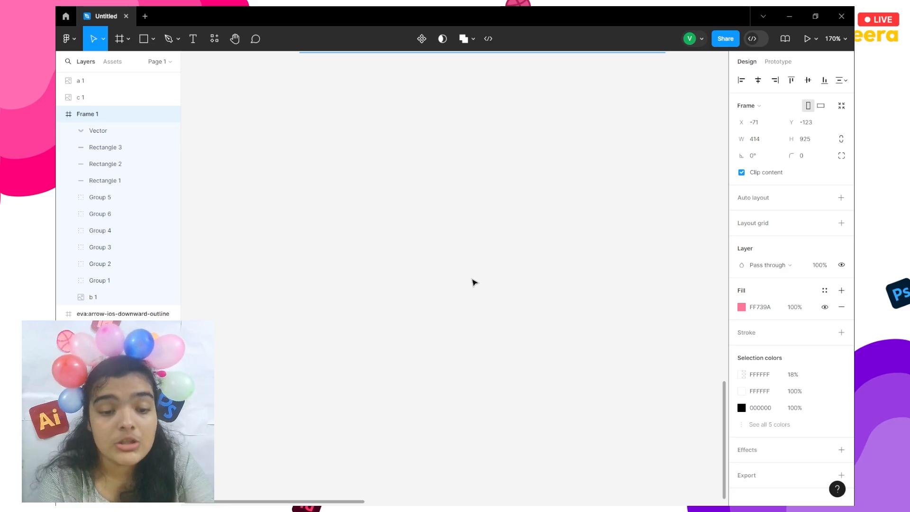
pyautogui.hotkey('ctrl', 'shift', 'z')
pyautogui.hotkey('ctrl', 'shift', 'z')
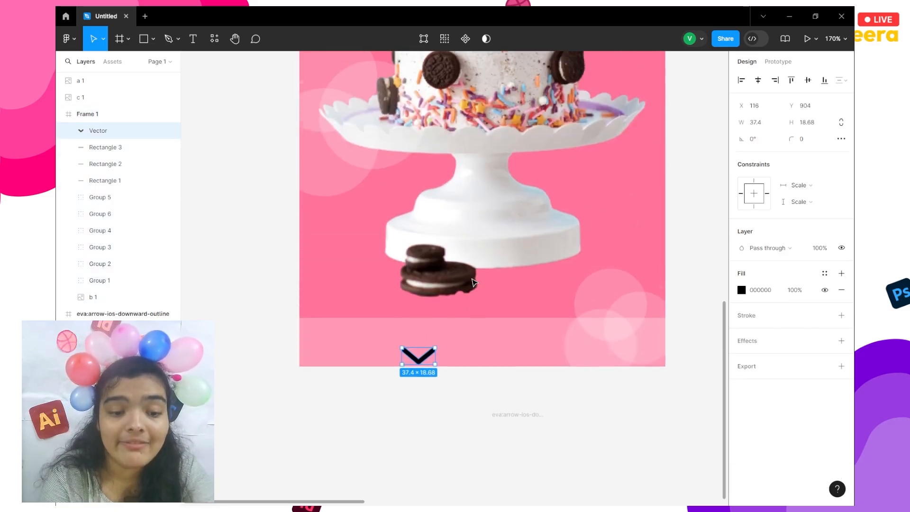
pyautogui.hotkey('ctrl', 'z')
pyautogui.hotkey('ctrl', 'z')
pyautogui.hotkey('ctrl', 'z')
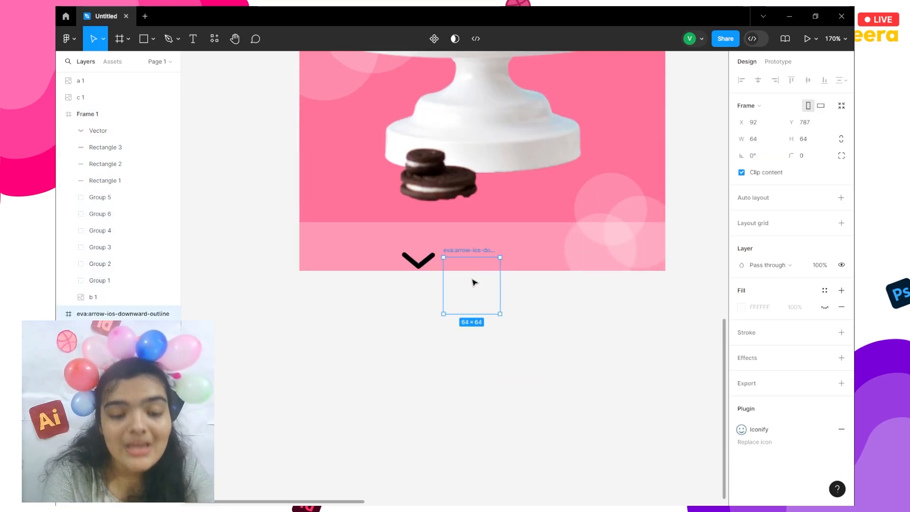
pyautogui.hotkey('ctrl', 'shift', 'z')
pyautogui.hotkey('ctrl', 'shift', 'z')
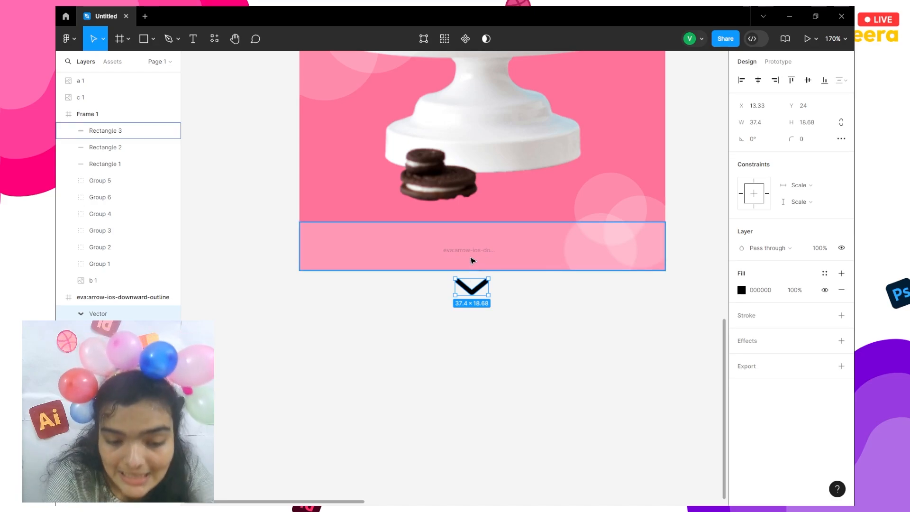
# Move the eva:arrow-ios-downward-outline frame into Frame 1, above Rectangle 3 in the layer order
pyautogui.click(108, 300)
pyautogui.moveTo(108, 304); pyautogui.dragTo(97, 129)
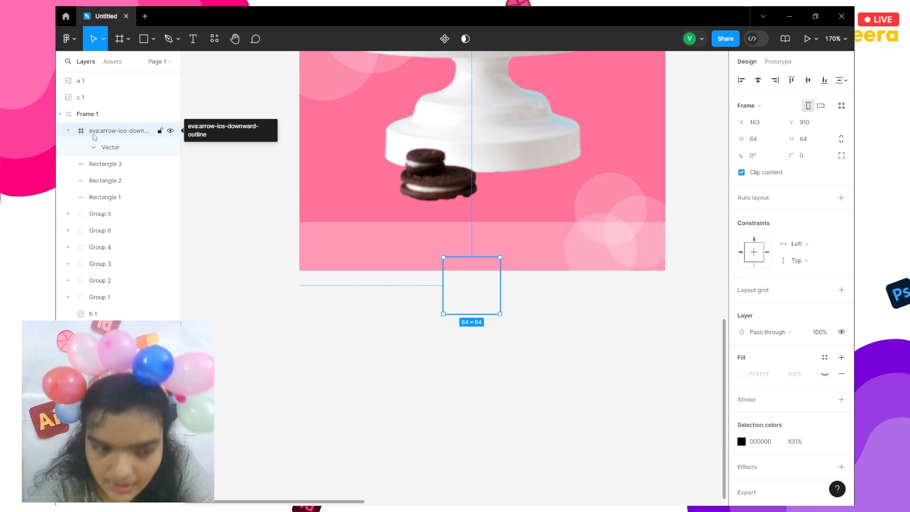
pyautogui.doubleClick(93, 135)
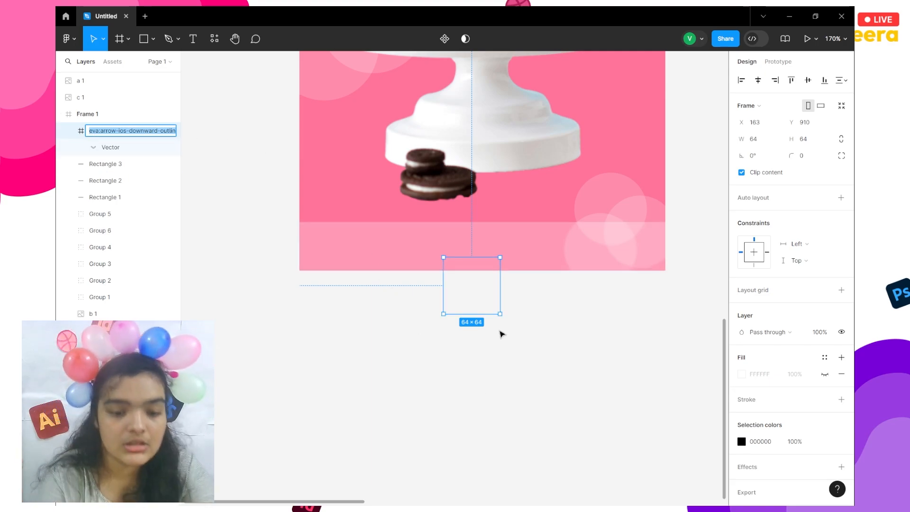
# Place the arrow icon's frame on the lower bar at X 175, Y 866 and recolour the arrow white (FFFFFF)
pyautogui.moveTo(476, 292); pyautogui.dragTo(484, 253)
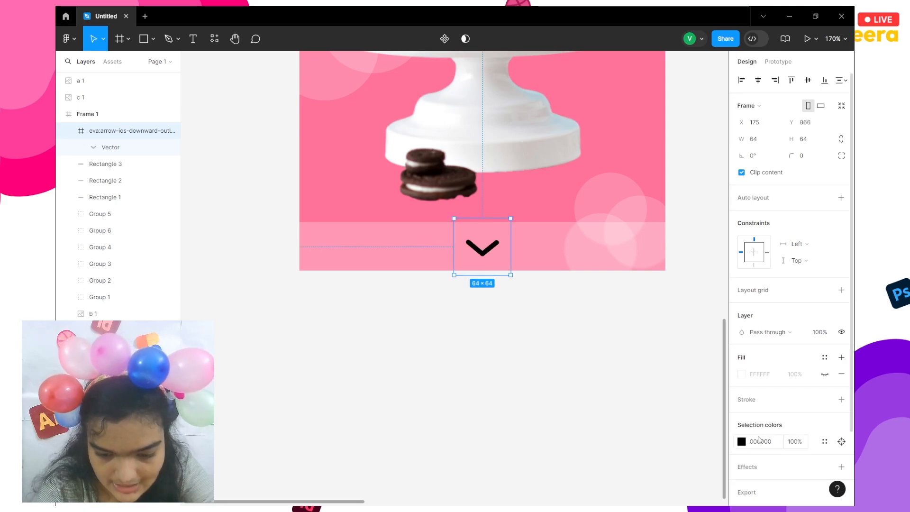
pyautogui.click(742, 442)
pyautogui.moveTo(668, 291); pyautogui.dragTo(573, 217)
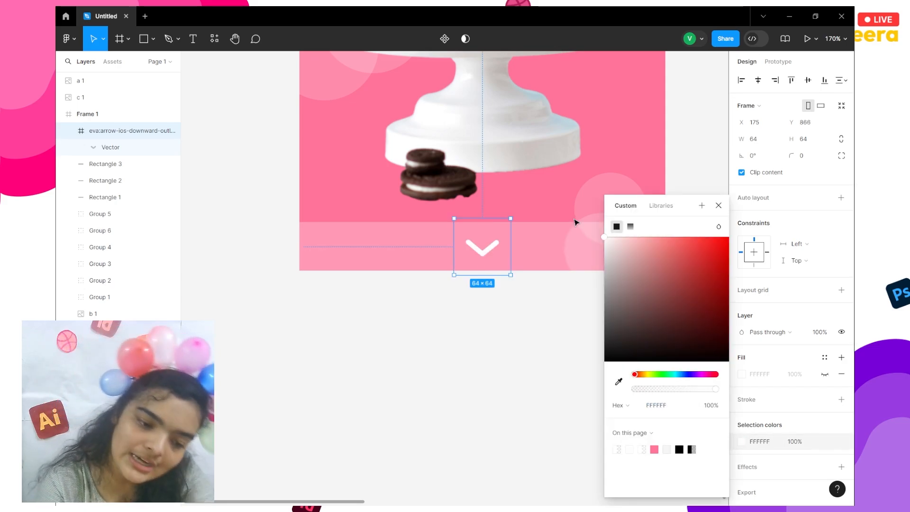
# Try a drop shadow effect on the arrow icon's frame, and remove it again
pyautogui.scroll(-2, 766, 434)
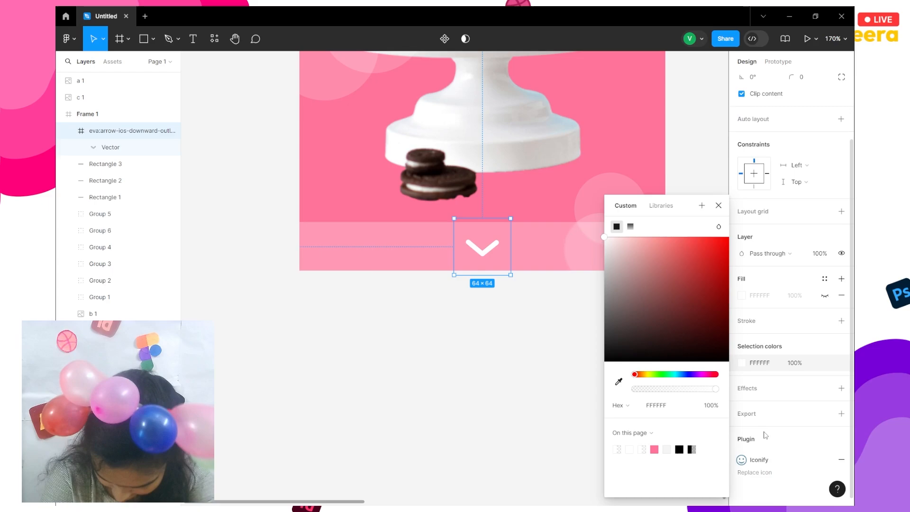
pyautogui.click(842, 389)
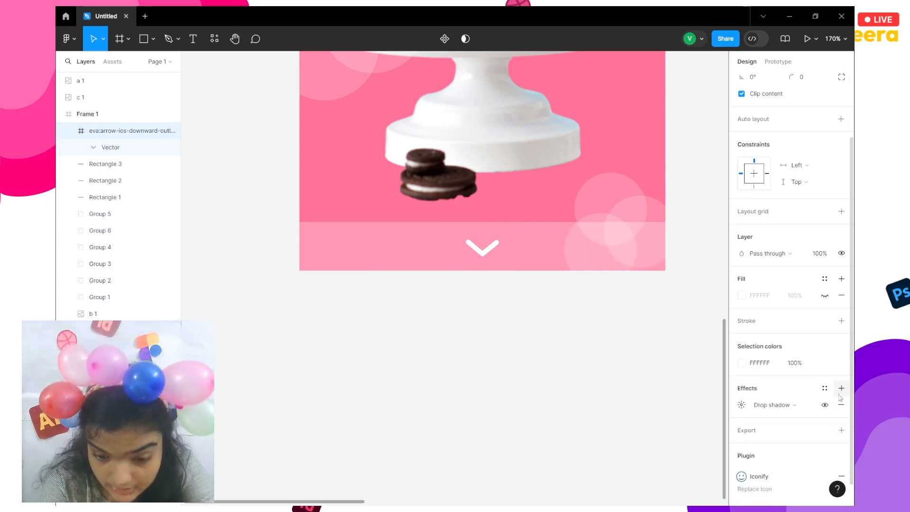
pyautogui.scroll(5, 481, 255)
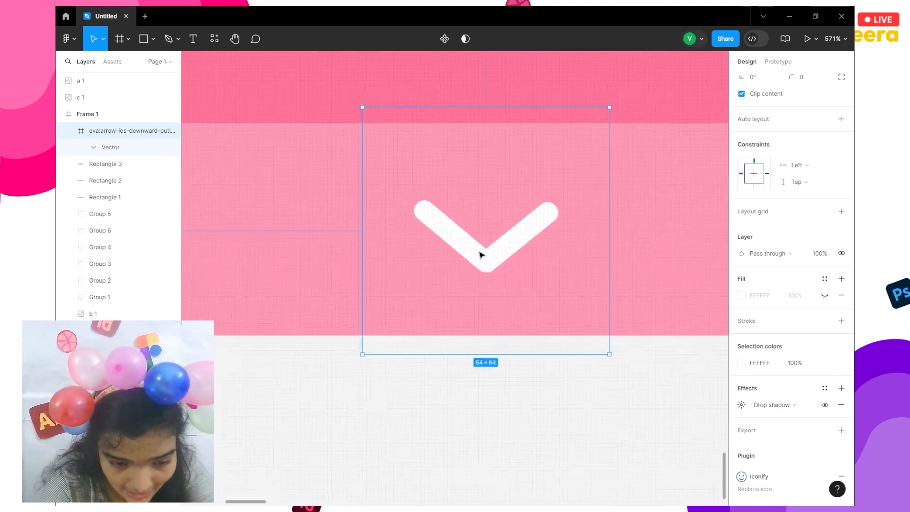
pyautogui.scroll(1, 481, 255)
pyautogui.scroll(-4, 372, 294)
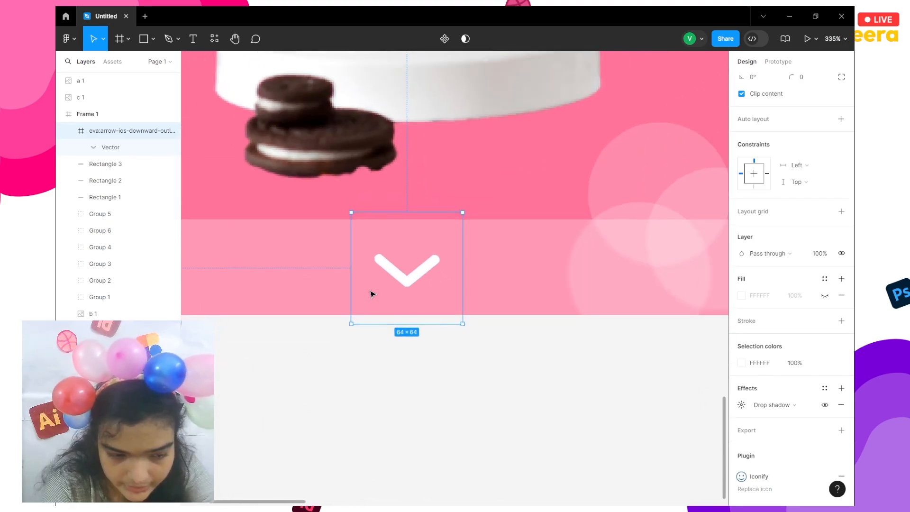
pyautogui.scroll(-1, 850, 412)
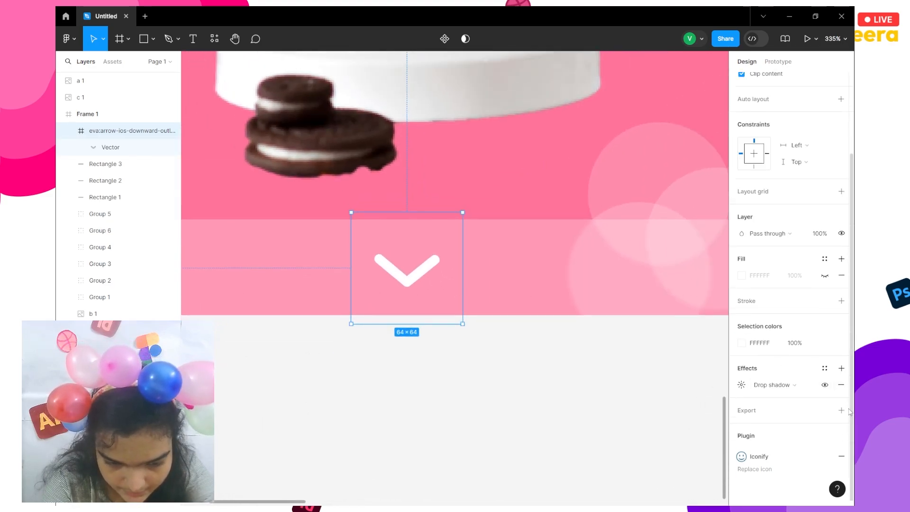
pyautogui.click(842, 384)
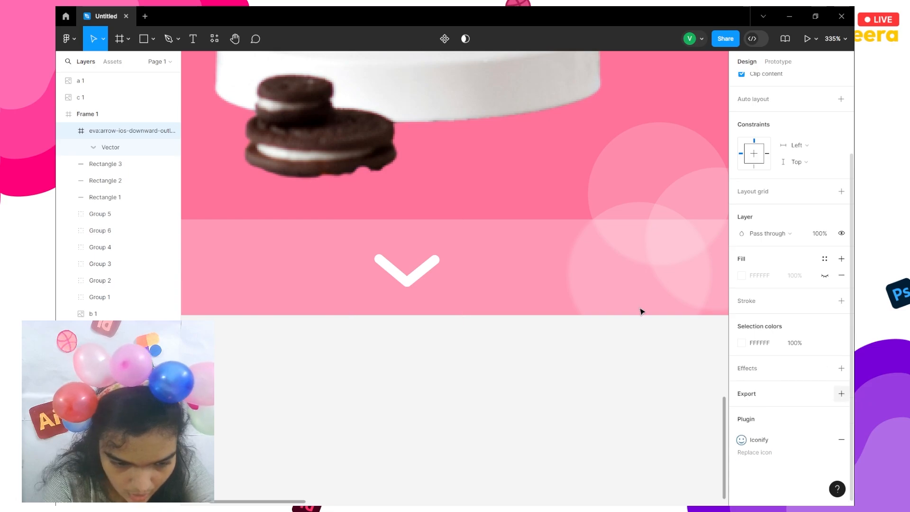
# Try a drop shadow effect on the arrow vector itself, and remove it again
pyautogui.click(111, 147)
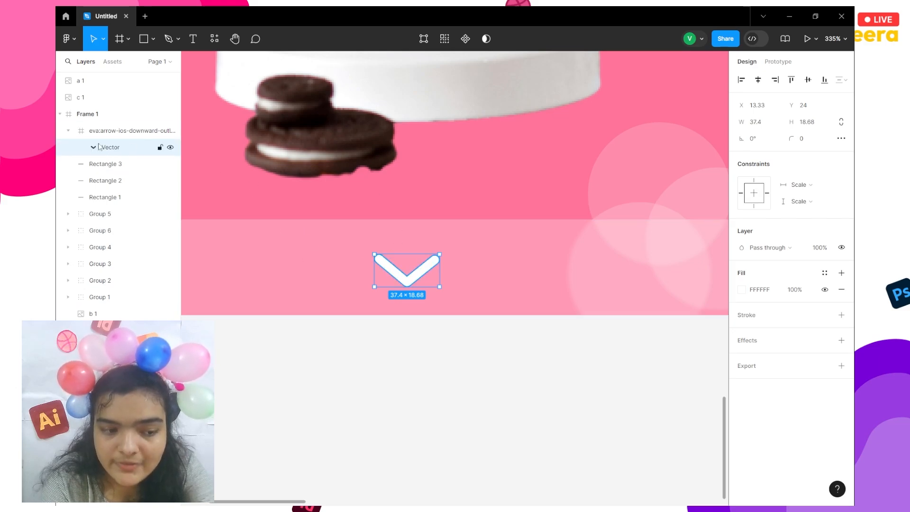
pyautogui.click(170, 130)
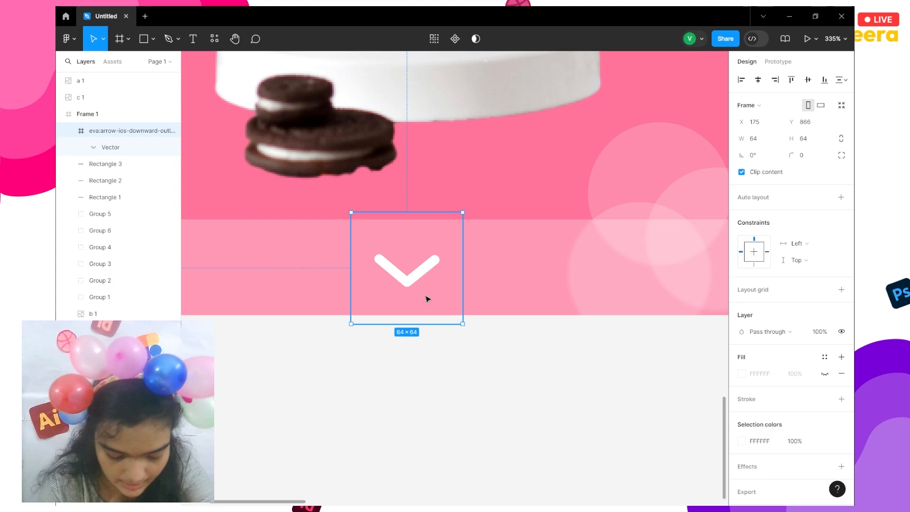
pyautogui.click(416, 273)
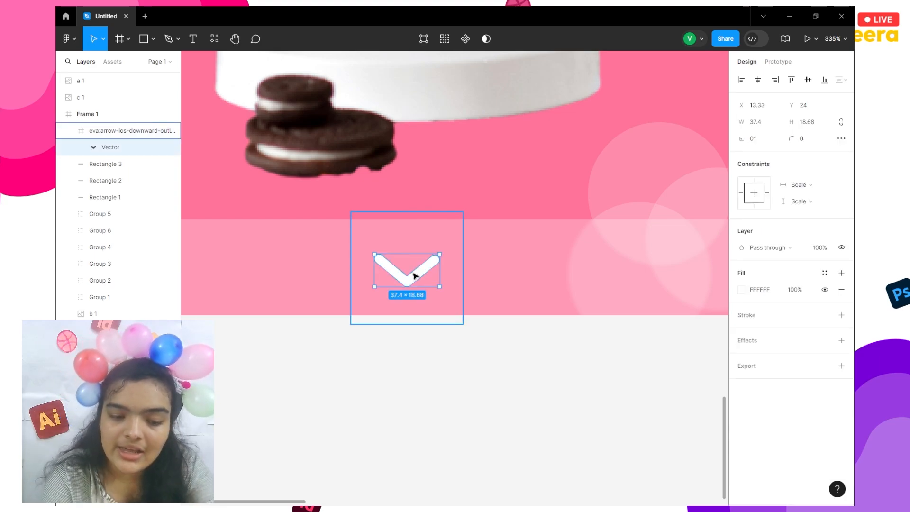
pyautogui.click(842, 341)
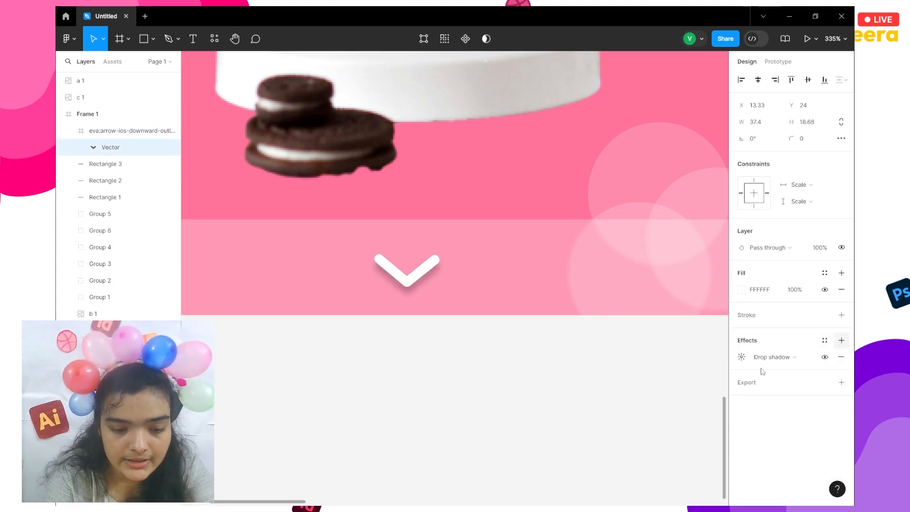
pyautogui.click(843, 357)
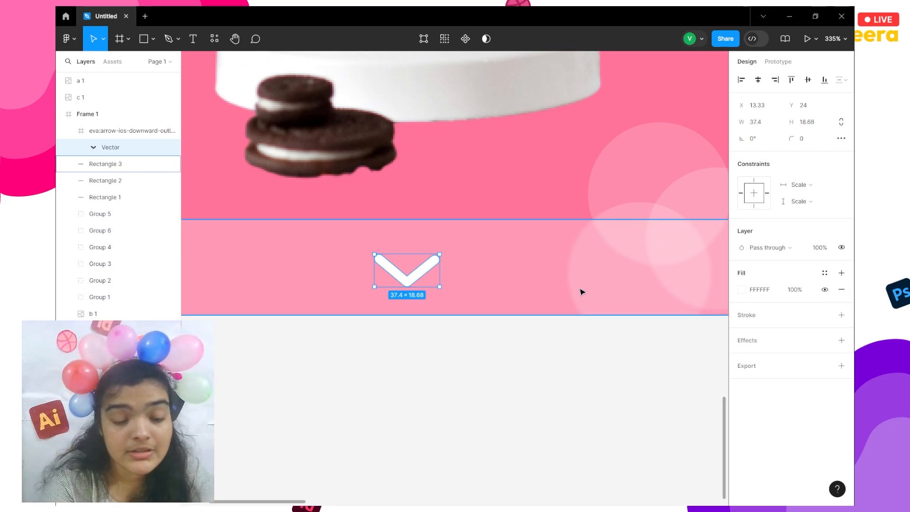
# Add the text "Oreo Bubble Delight Cake" above the cake in Frame 1 at X 123, Y 104
pyautogui.hscroll(1, 580, 290)
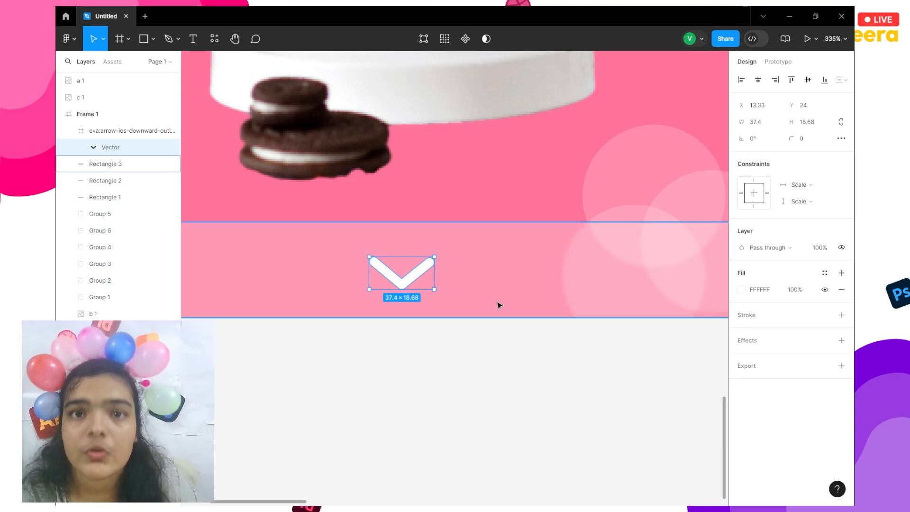
pyautogui.scroll(-10, 498, 305)
pyautogui.scroll(5, 499, 305)
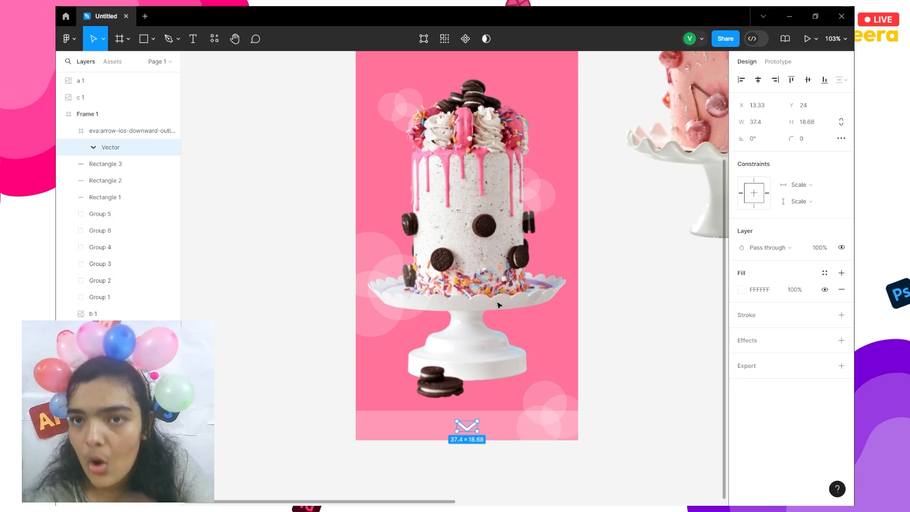
pyautogui.scroll(4, 498, 305)
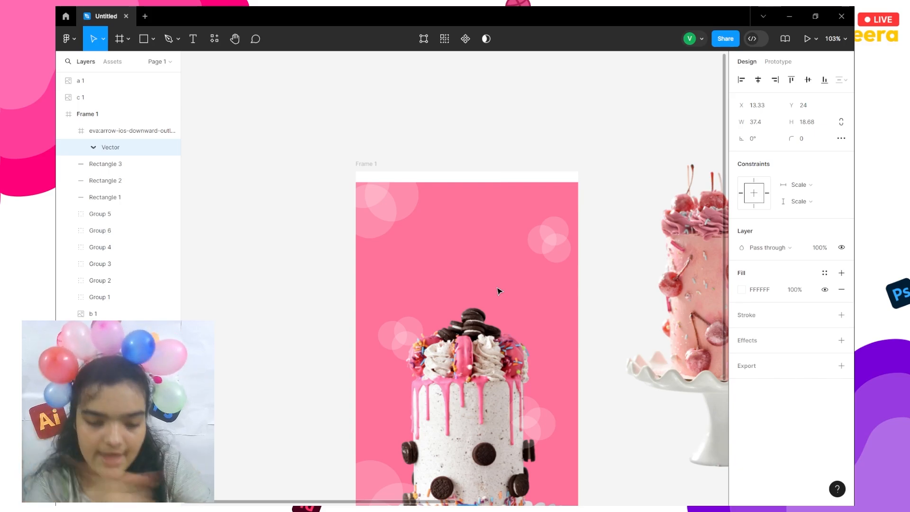
pyautogui.scroll(5, 499, 290)
pyautogui.scroll(-1, 499, 290)
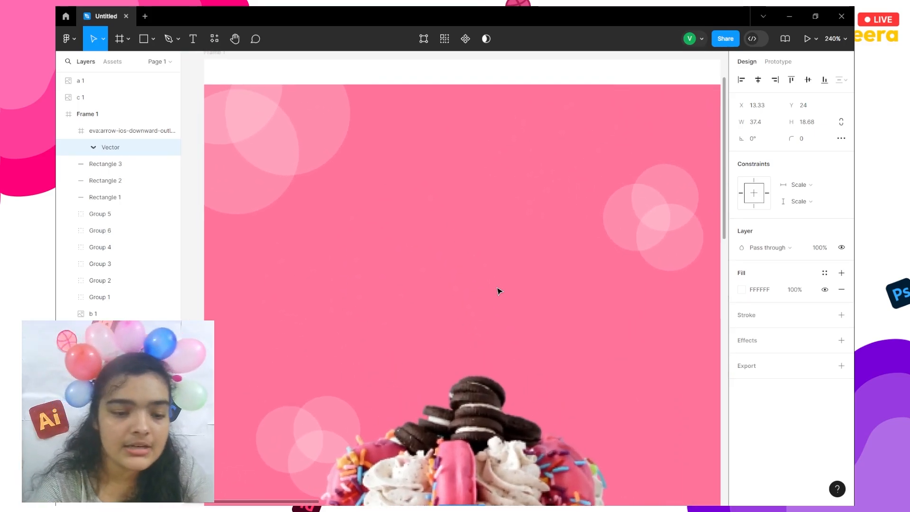
pyautogui.scroll(-1, 499, 290)
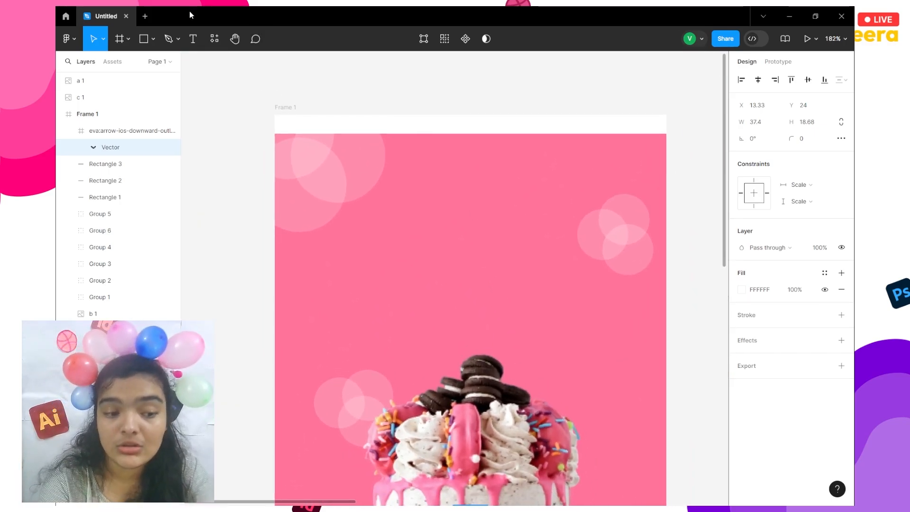
pyautogui.click(193, 39)
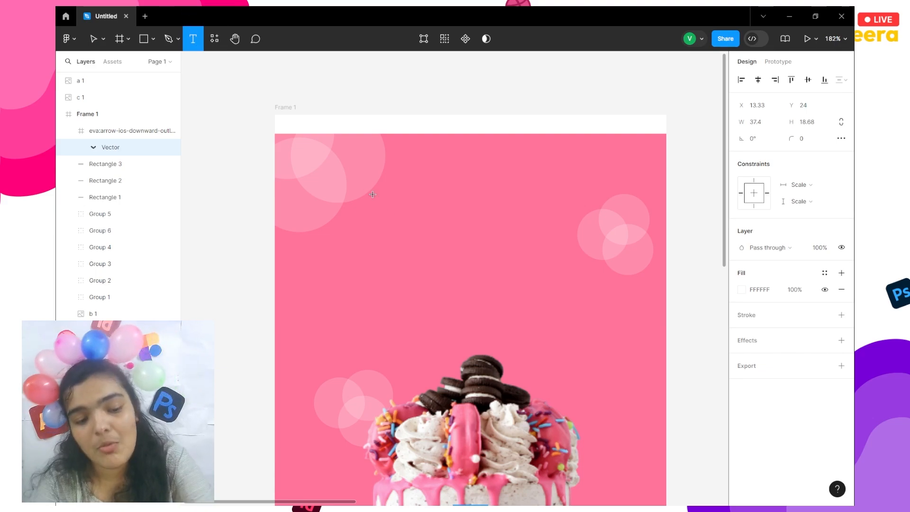
pyautogui.click(391, 214)
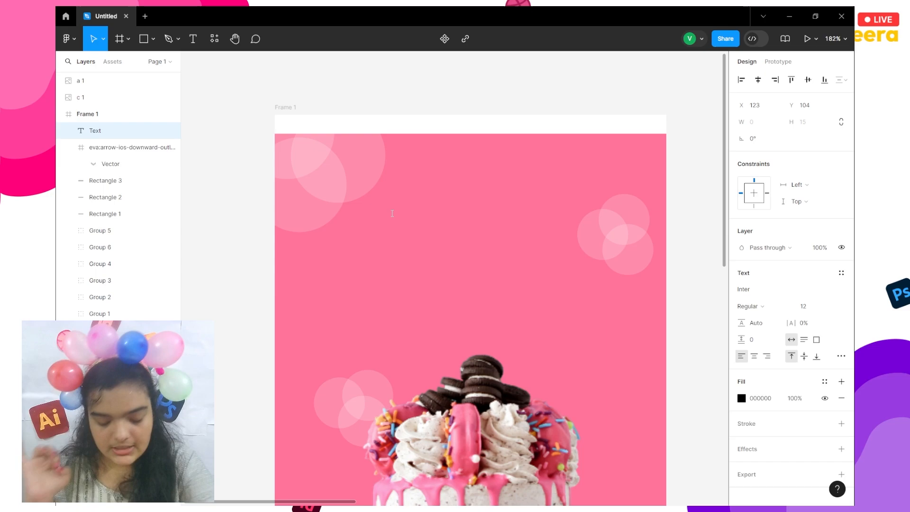
pyautogui.write('Oreo')
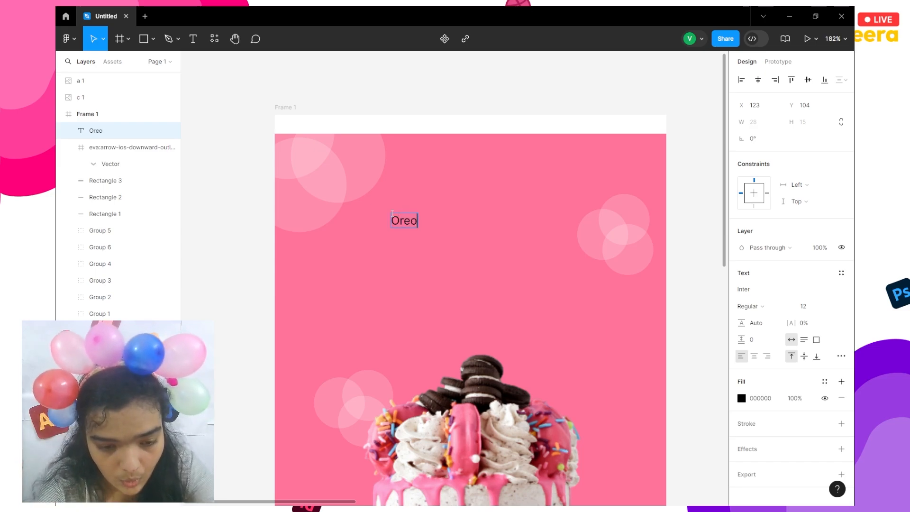
pyautogui.write(' Bu')
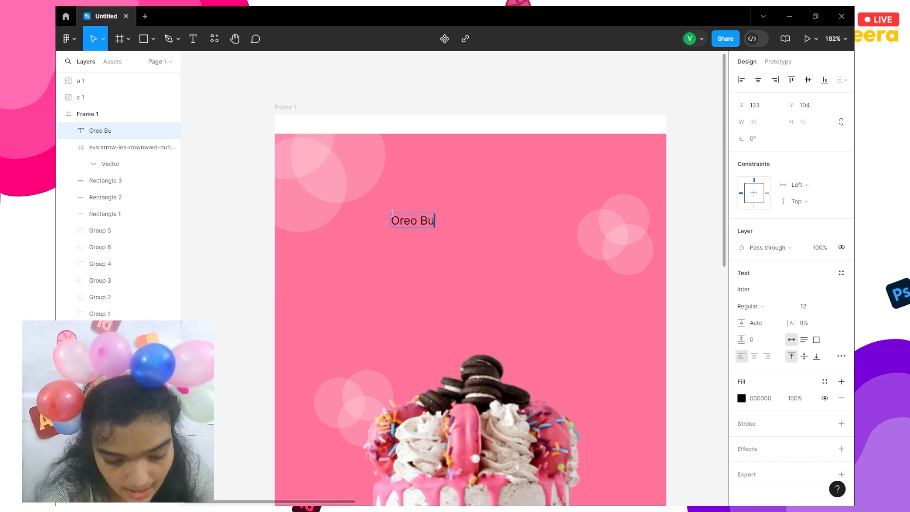
pyautogui.write('bble')
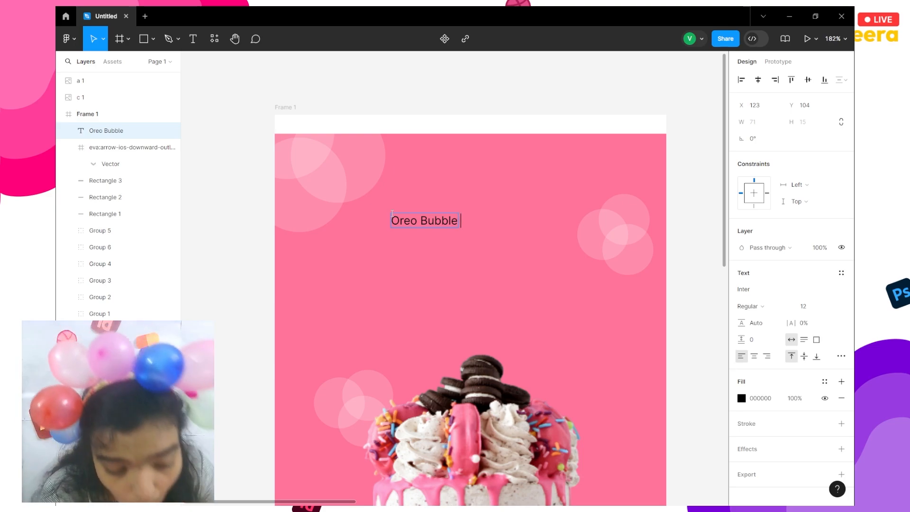
pyautogui.write('Delight')
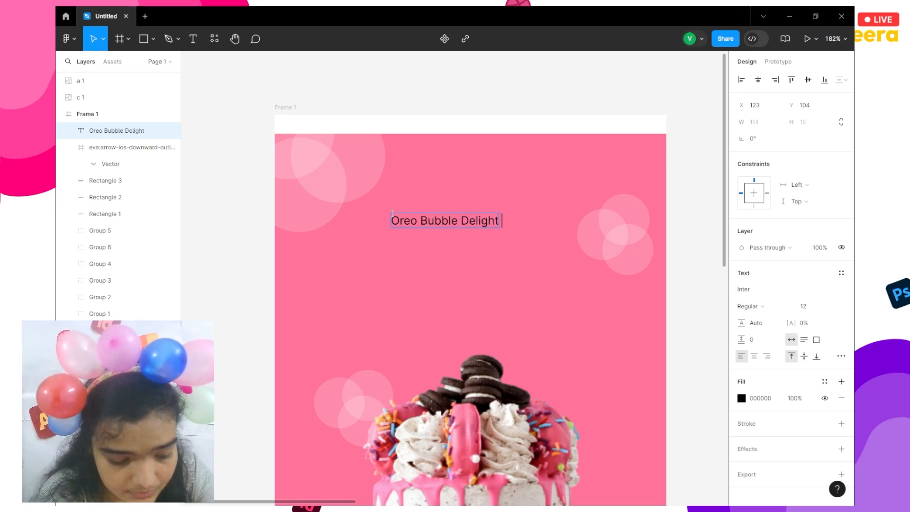
pyautogui.write(' Cake')
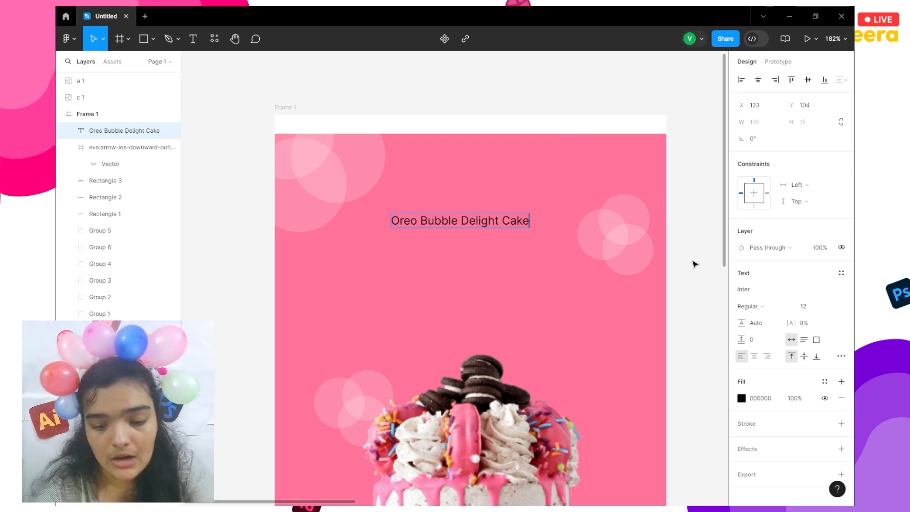
pyautogui.press('Escape')
# Set the font of the "Oreo Bubble Delight Cake" text to Oi
pyautogui.click(764, 294)
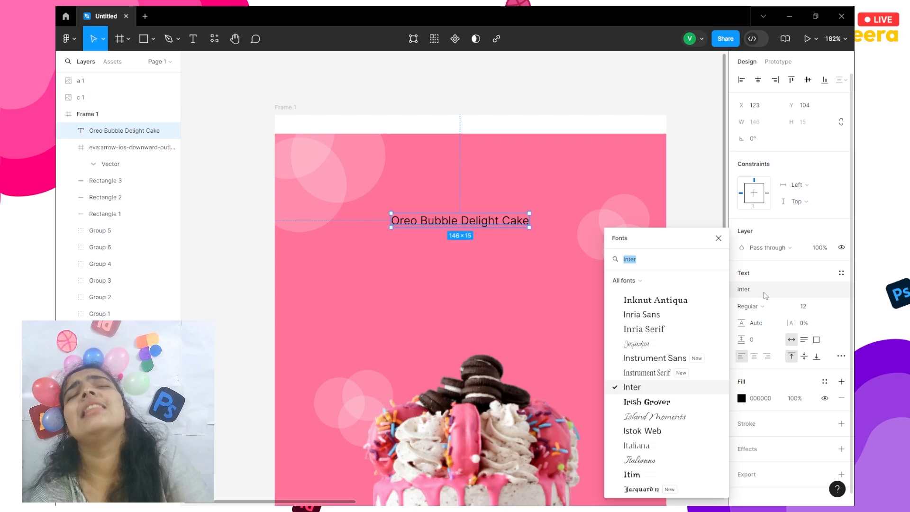
pyautogui.write('oi')
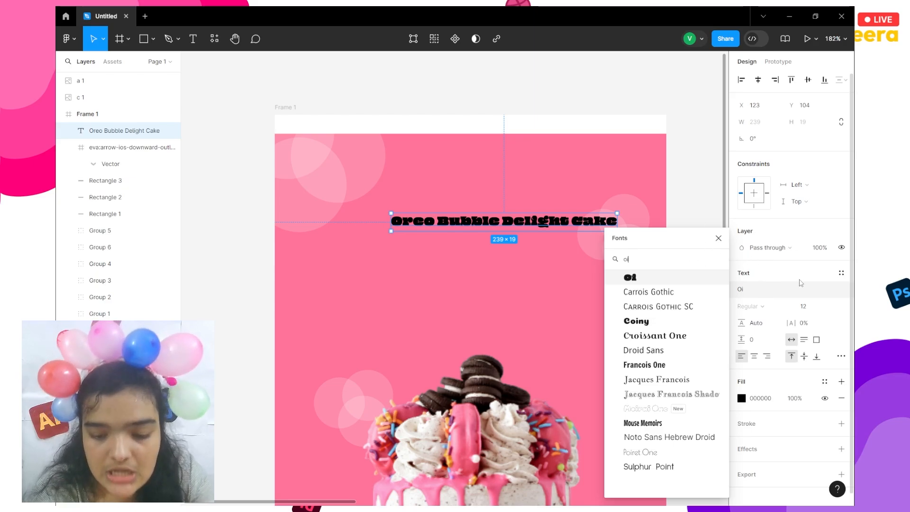
pyautogui.click(843, 309)
pyautogui.click(829, 306)
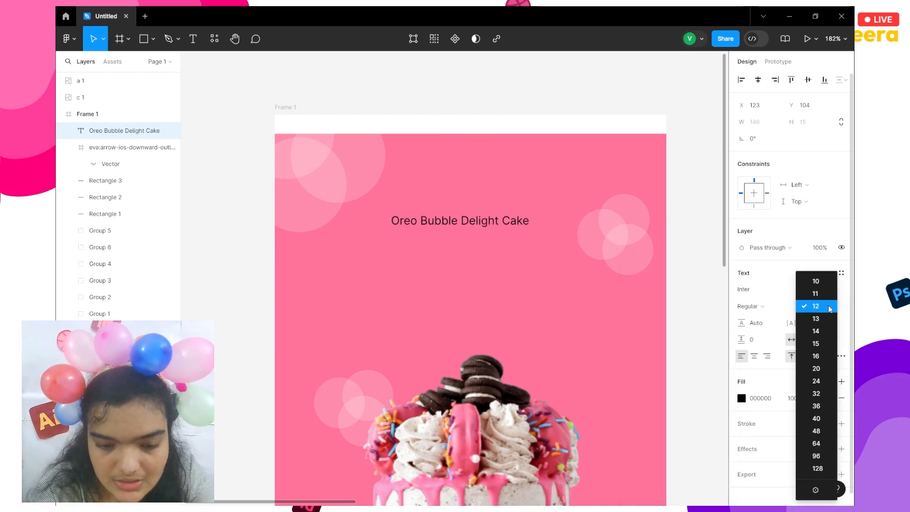
pyautogui.press('Escape')
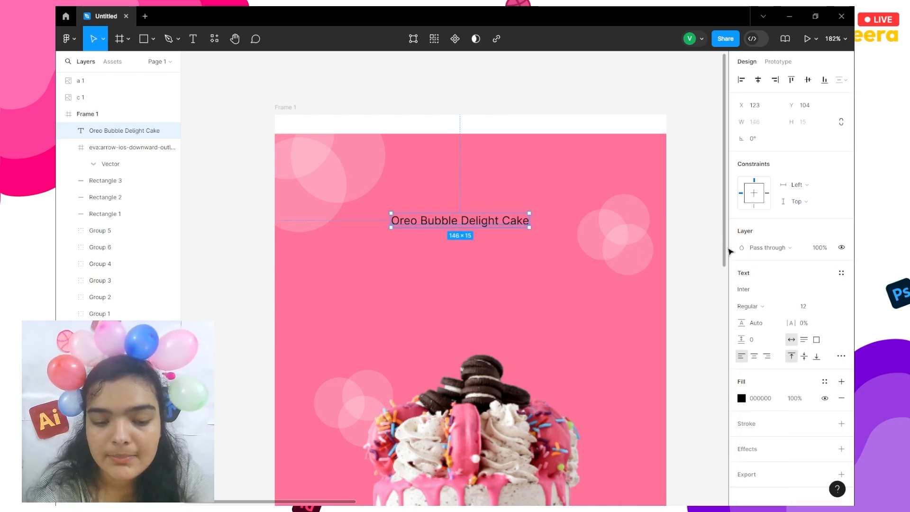
# Try removing the word "Cake" from the title text, and undo the deletion
pyautogui.press('Return')
pyautogui.press('BackSpace')
pyautogui.press('BackSpace')
pyautogui.press('BackSpace')
pyautogui.press('BackSpace')
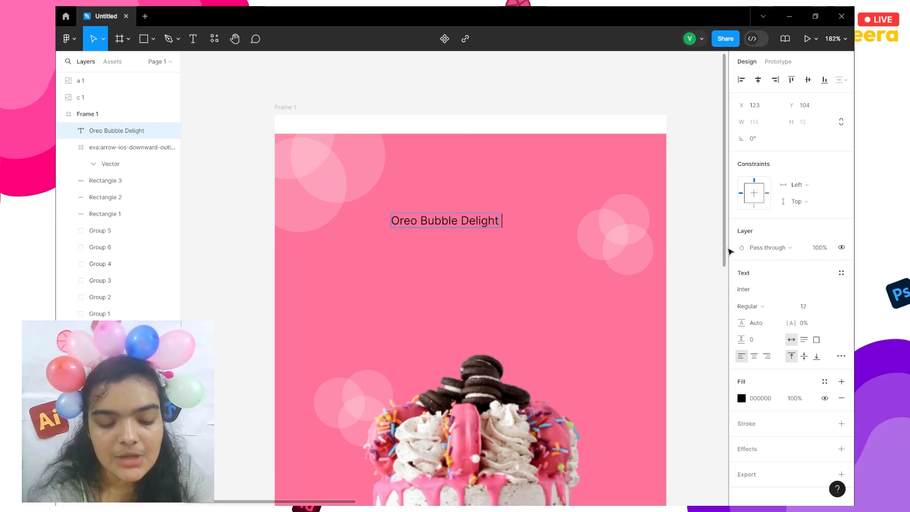
pyautogui.hotkey('ctrl', 'z')
pyautogui.scroll(-10, 686, 254)
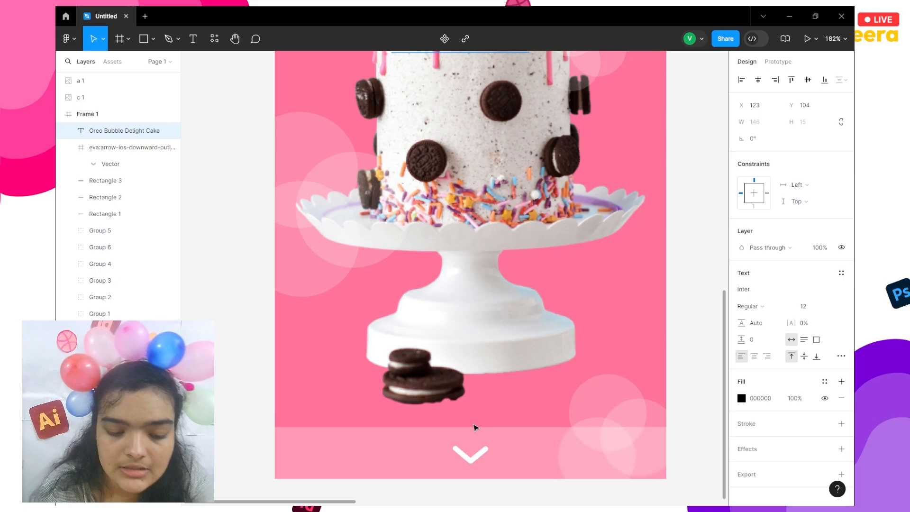
pyautogui.scroll(10, 553, 230)
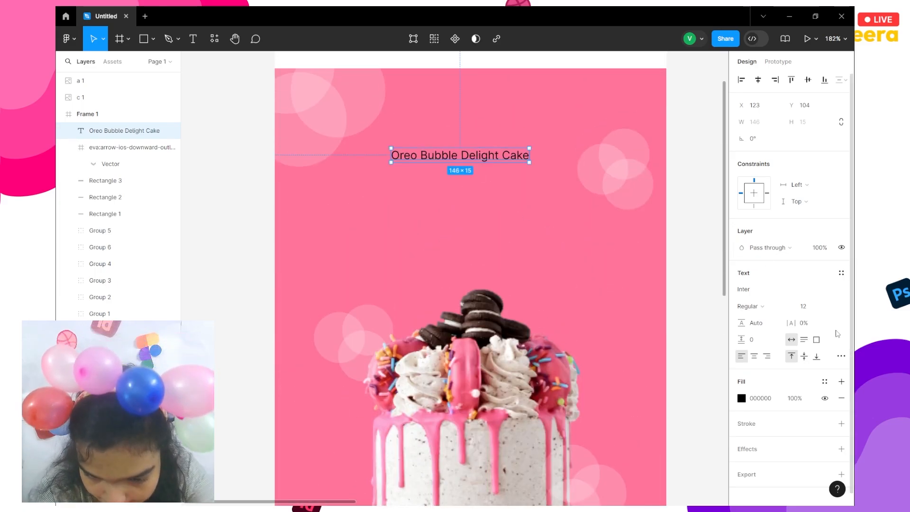
pyautogui.click(830, 307)
pyautogui.click(831, 308)
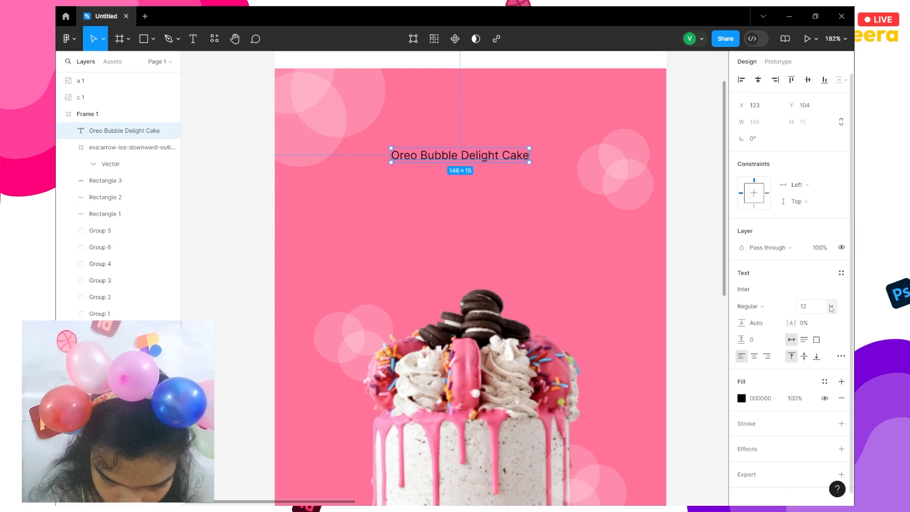
pyautogui.click(775, 308)
pyautogui.press('Down')
pyautogui.press('Down')
pyautogui.press('Down')
pyautogui.press('Down')
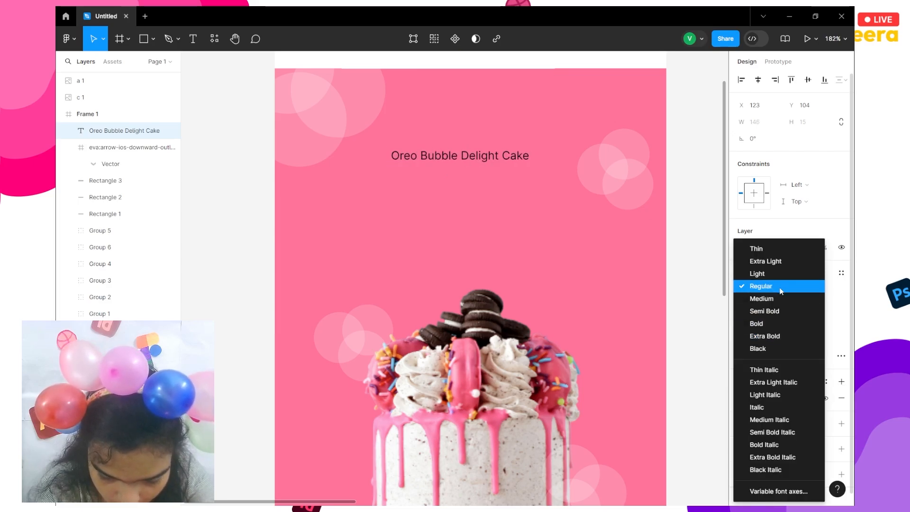
# Change the font of the "Oreo Bubble Delight Cake" title from Inter to Oi
pyautogui.click(781, 288)
pyautogui.click(772, 288)
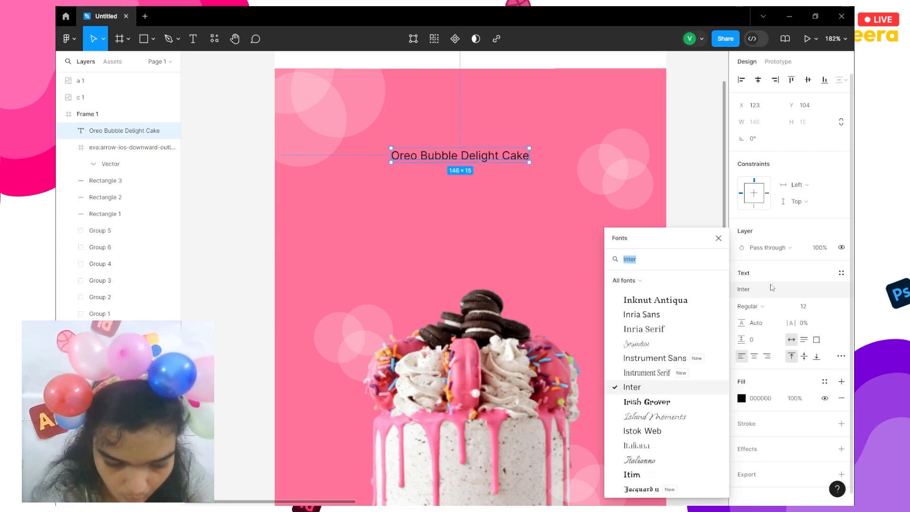
pyautogui.write('Oi')
pyautogui.press('Return')
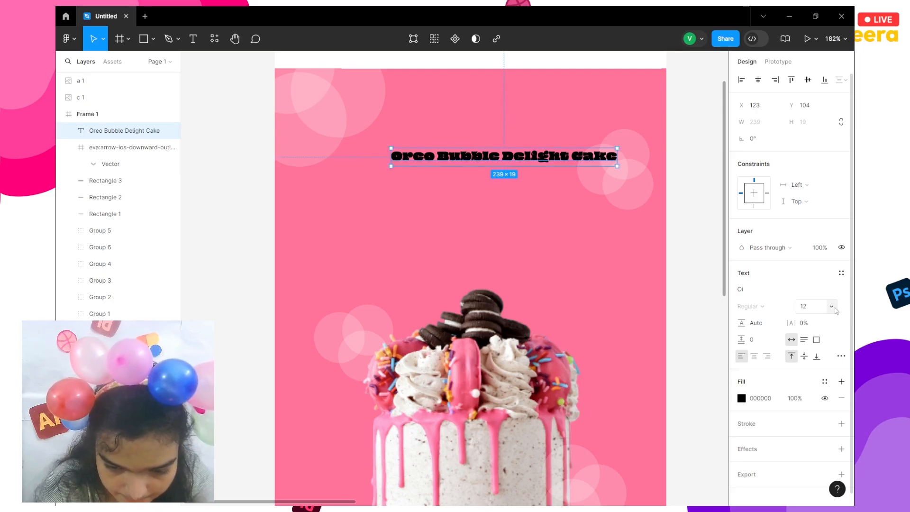
# Set the title's font size to 64 and narrow its text box to a width of about 487 so it wraps
pyautogui.click(833, 307)
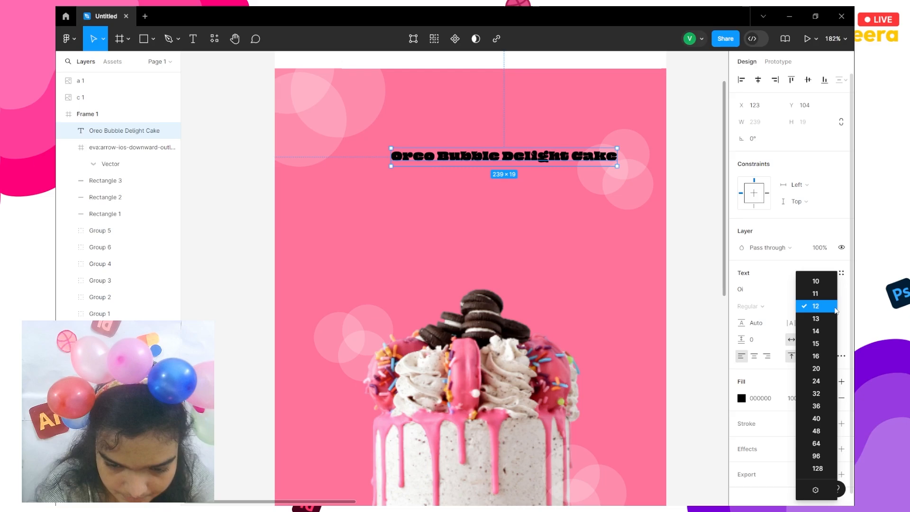
pyautogui.click(817, 443)
pyautogui.scroll(-5, 530, 164)
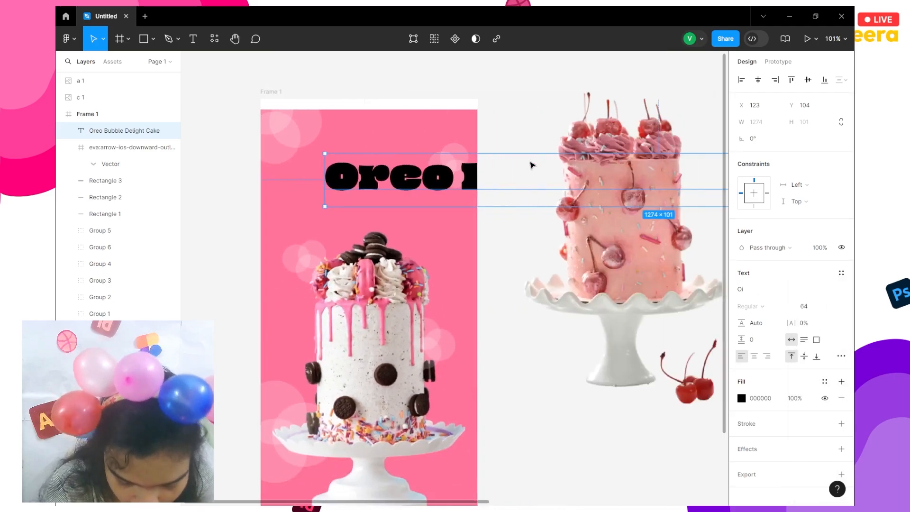
pyautogui.hscroll(2, 533, 164)
pyautogui.scroll(-5, 587, 221)
pyautogui.hscroll(3, 586, 221)
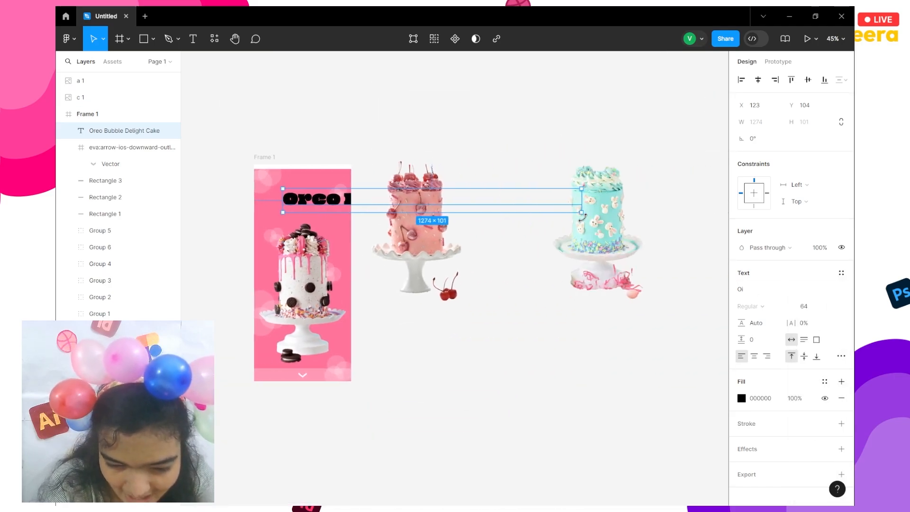
pyautogui.moveTo(554, 199); pyautogui.dragTo(397, 178)
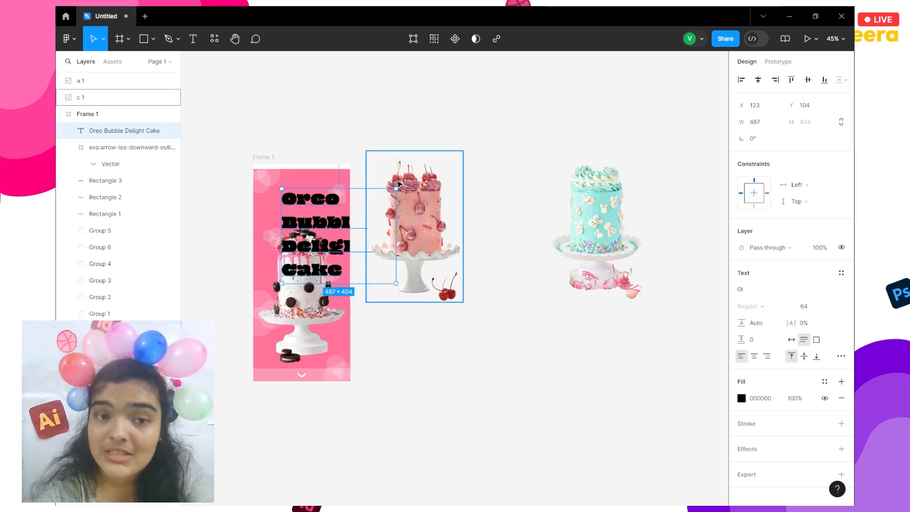
pyautogui.hscroll(-3, 338, 207)
pyautogui.scroll(-1, 430, 197)
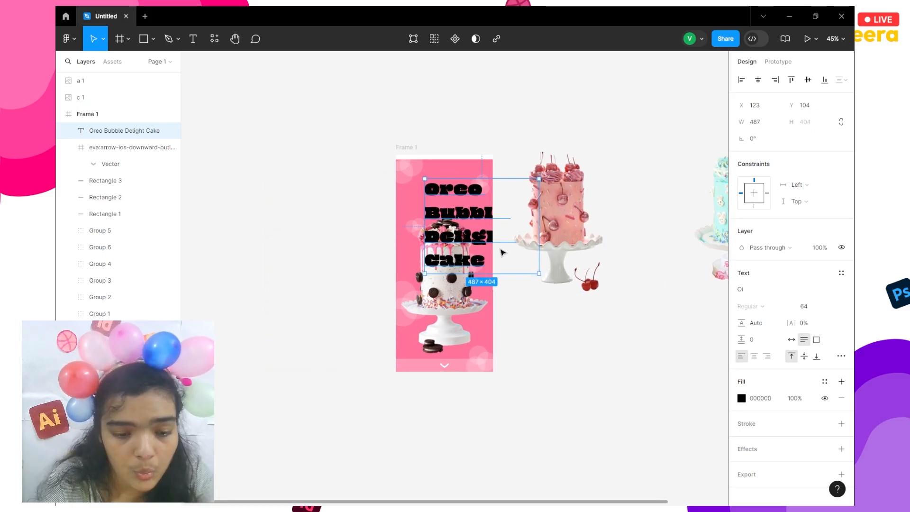
# Reduce the title's line height to about 146.8%
pyautogui.scroll(5, 475, 227)
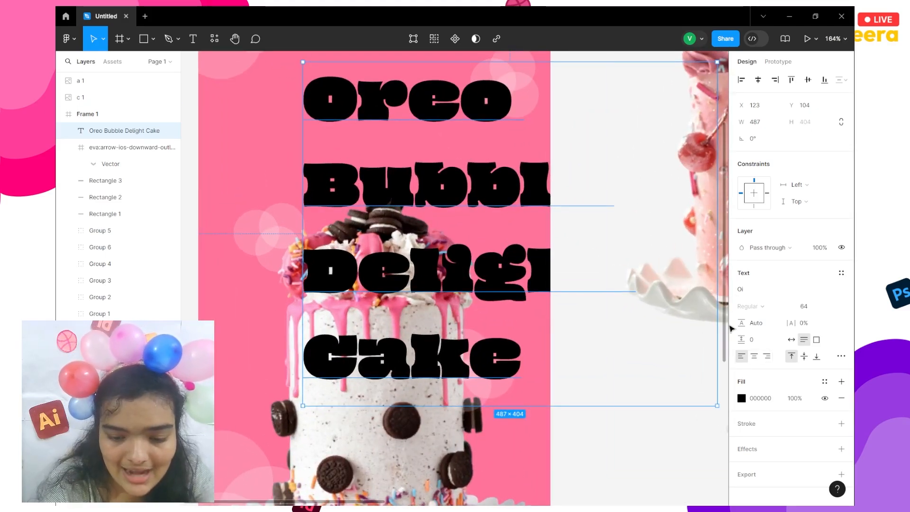
pyautogui.moveTo(742, 323); pyautogui.dragTo(588, 342)
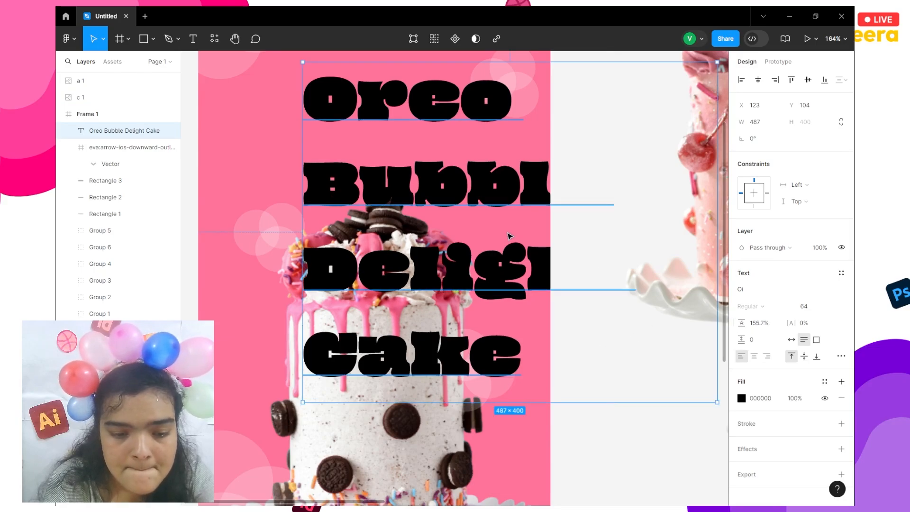
pyautogui.moveTo(741, 323); pyautogui.dragTo(157, 301)
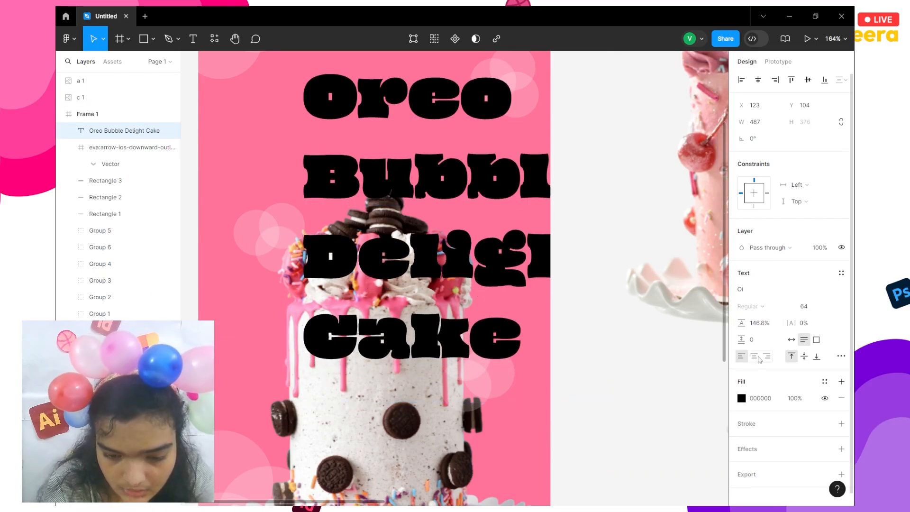
# Try a paragraph spacing of 210 on the title, and reset it to 0
pyautogui.moveTo(742, 340); pyautogui.dragTo(854, 353)
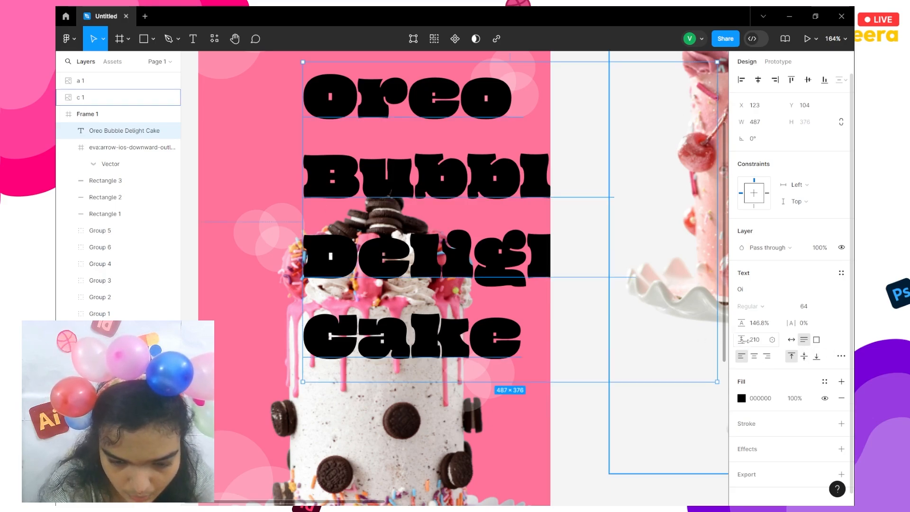
pyautogui.hotkey('ctrl', 'a')
pyautogui.click(488, 218)
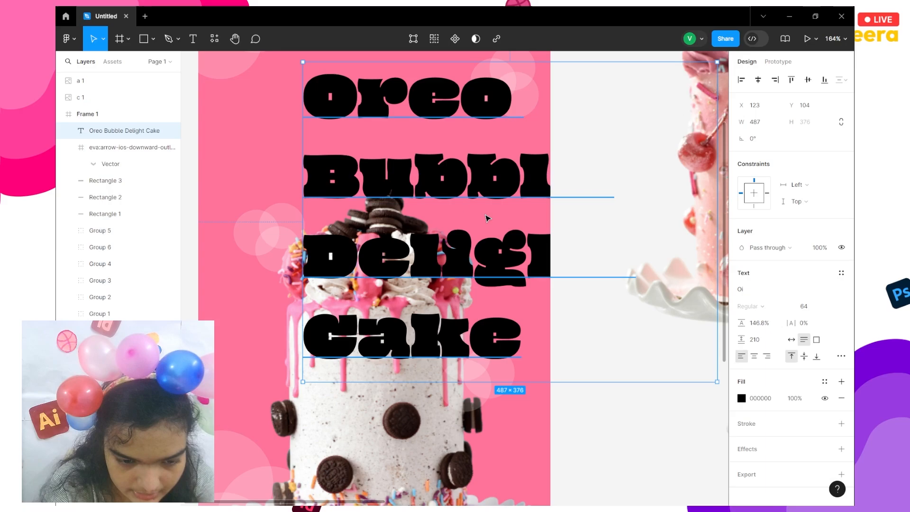
pyautogui.hotkey('ctrl', 'a')
pyautogui.click(483, 183)
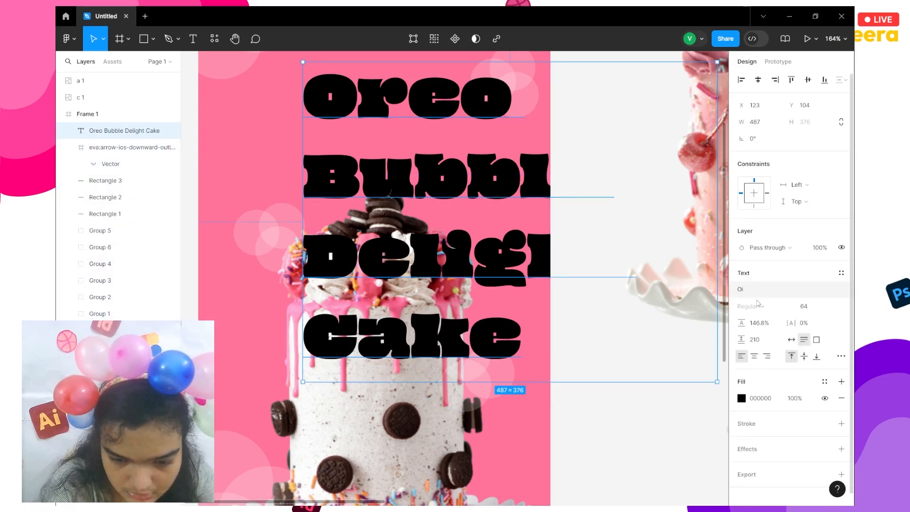
pyautogui.click(759, 344)
pyautogui.write('0')
pyautogui.press('Return')
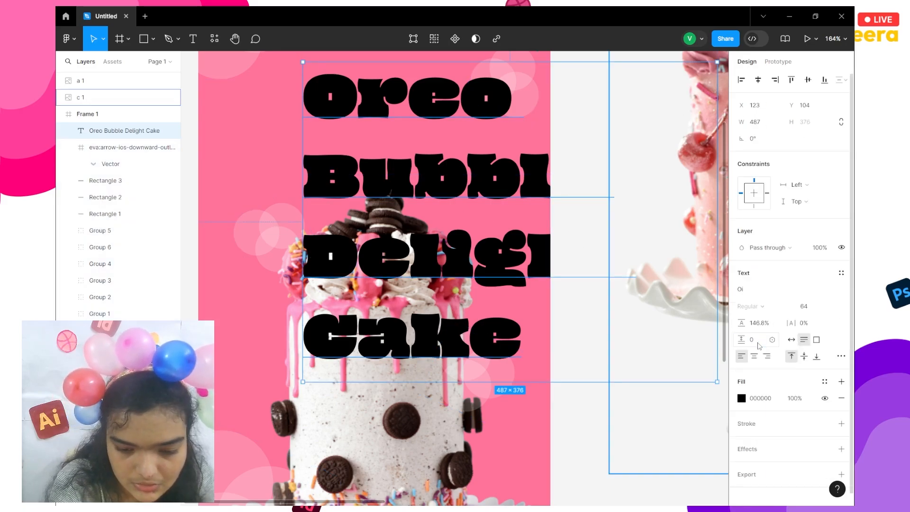
# Tighten the title's line height to 115%
pyautogui.moveTo(742, 323); pyautogui.dragTo(467, 232)
pyautogui.doubleClick(757, 327)
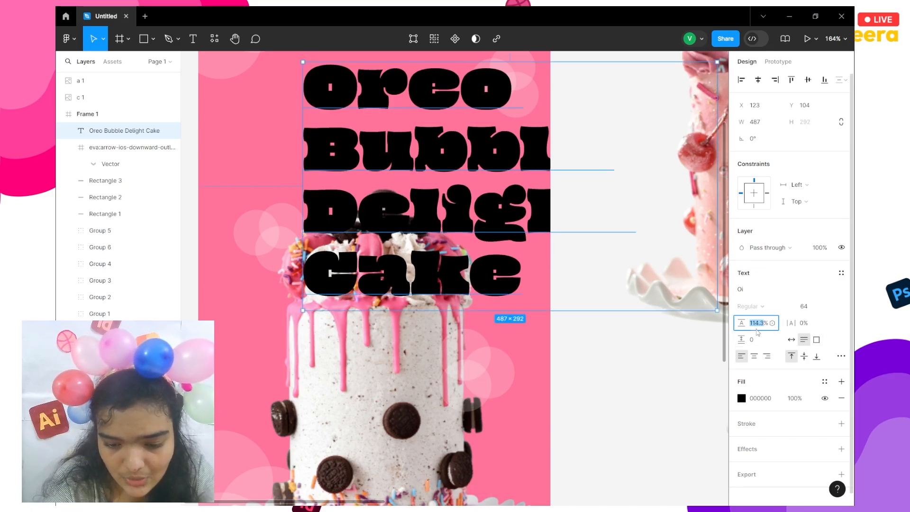
pyautogui.write('115')
pyautogui.press('Return')
# Move the title to X 90, Y 74 and change its fill colour to white (FFFFFF)
pyautogui.scroll(-3, 534, 290)
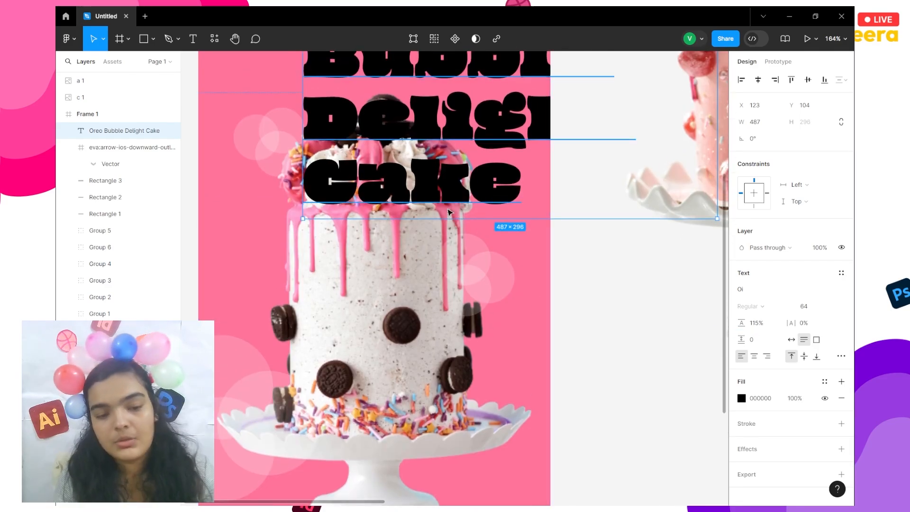
pyautogui.scroll(2, 451, 213)
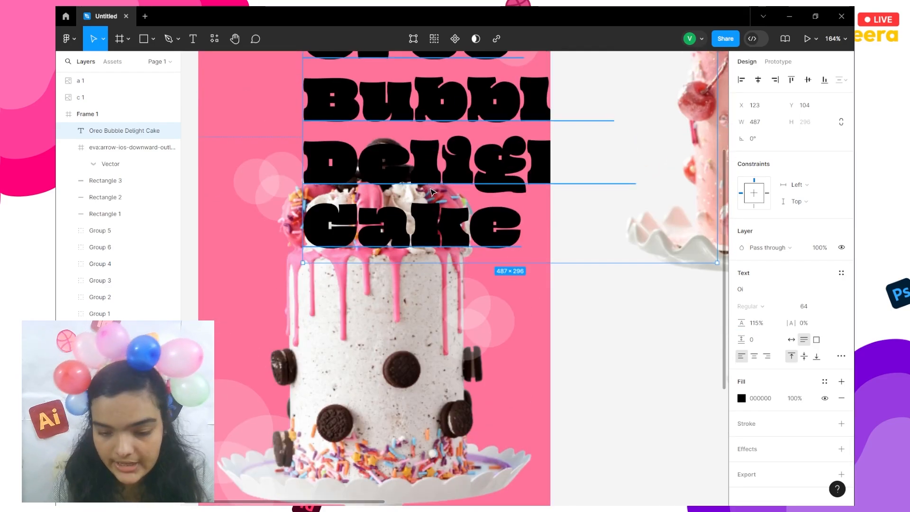
pyautogui.click(742, 399)
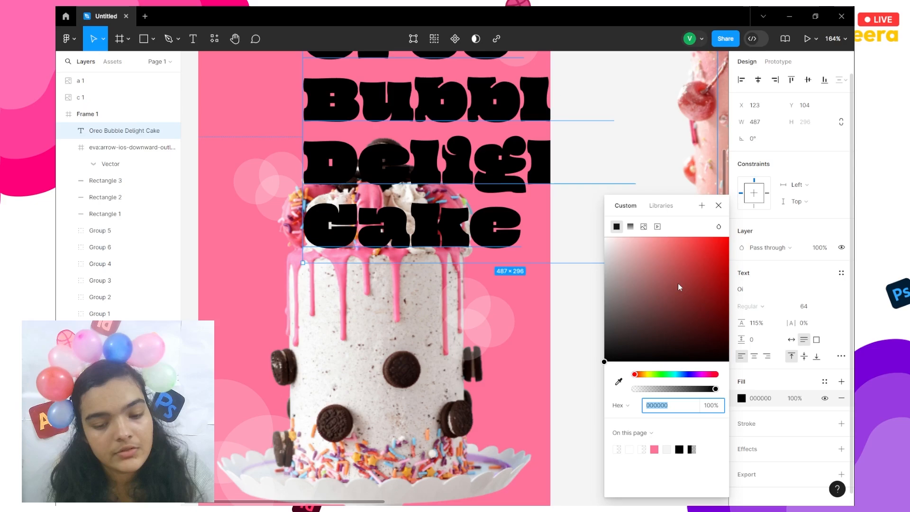
pyautogui.moveTo(544, 260); pyautogui.dragTo(516, 234)
pyautogui.click(605, 237)
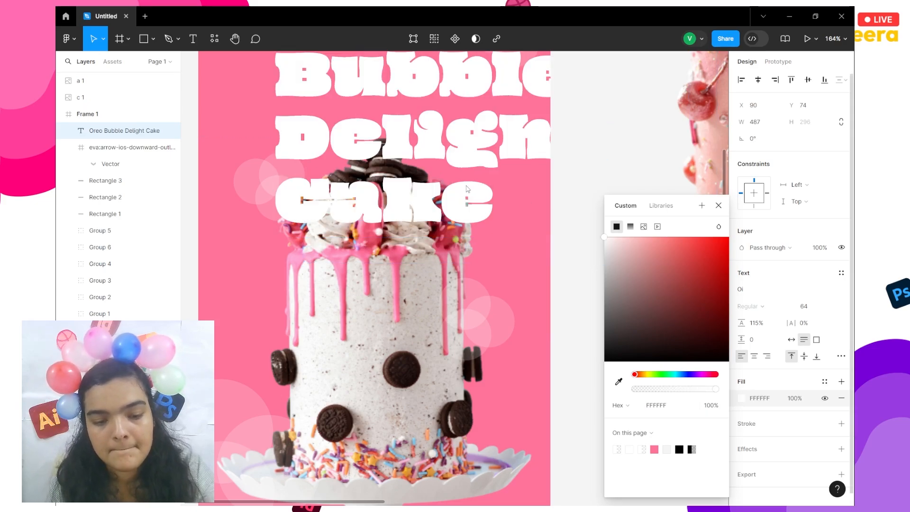
# Set the title's font size to 48
pyautogui.scroll(3, 467, 190)
pyautogui.hscroll(-3, 467, 190)
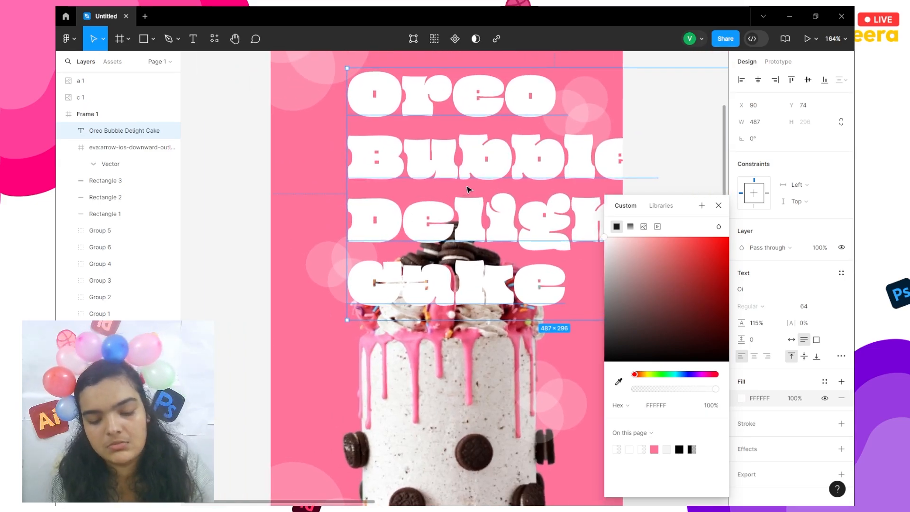
pyautogui.scroll(2, 466, 189)
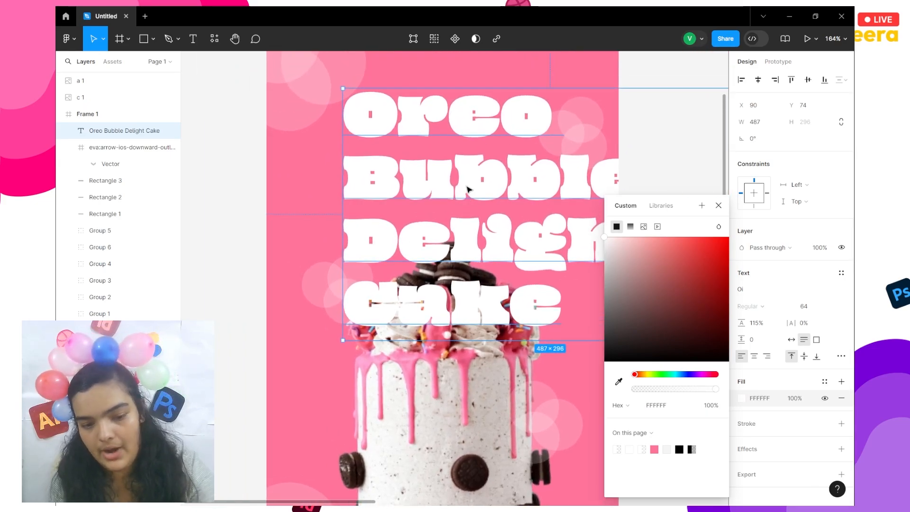
pyautogui.click(807, 307)
pyautogui.write('48')
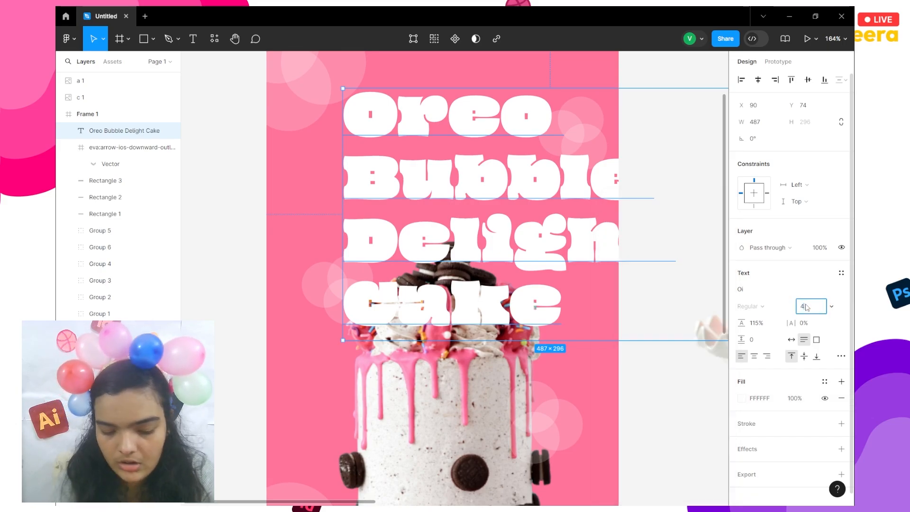
pyautogui.press('Return')
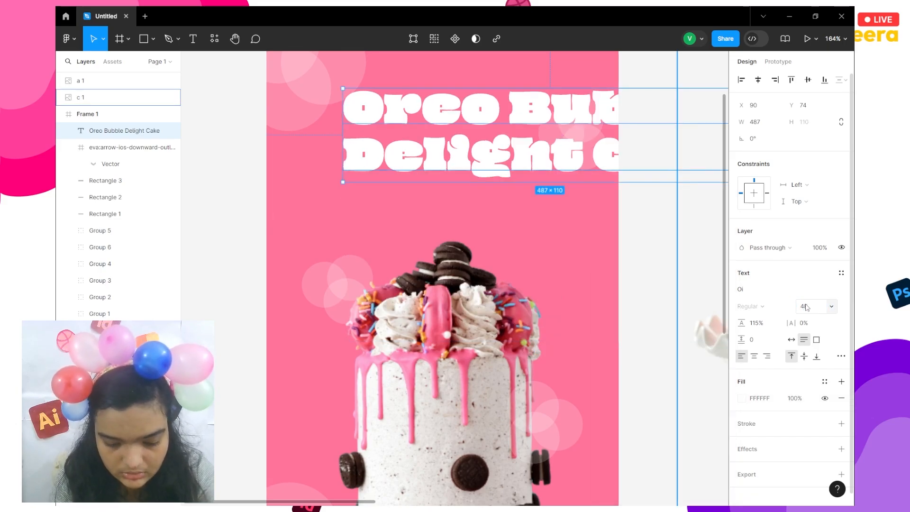
# Narrow the title's text box to a width of about 286 and centre-align its text
pyautogui.hscroll(5, 687, 270)
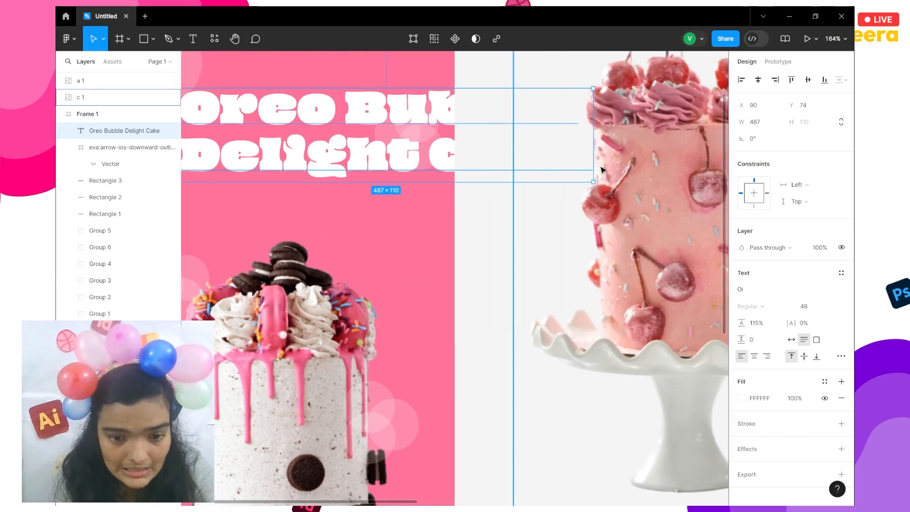
pyautogui.moveTo(596, 157); pyautogui.dragTo(422, 158)
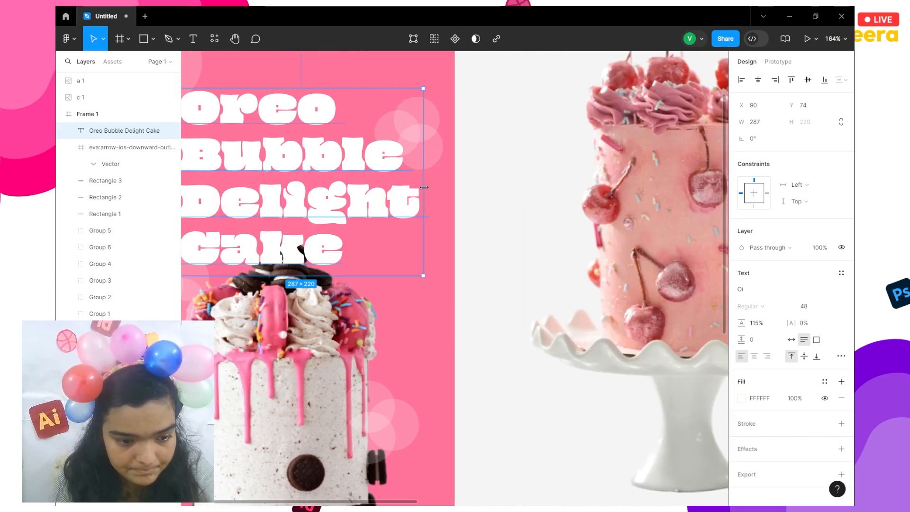
pyautogui.hscroll(-7, 426, 190)
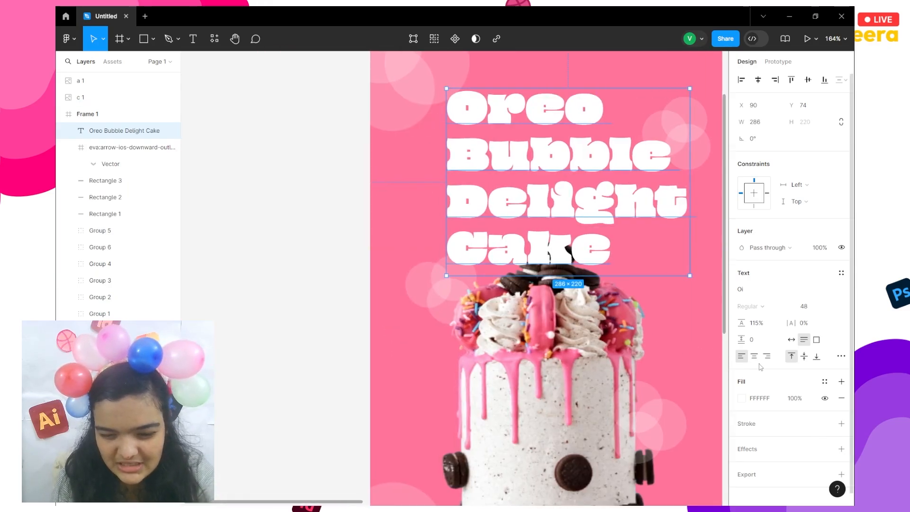
pyautogui.click(756, 356)
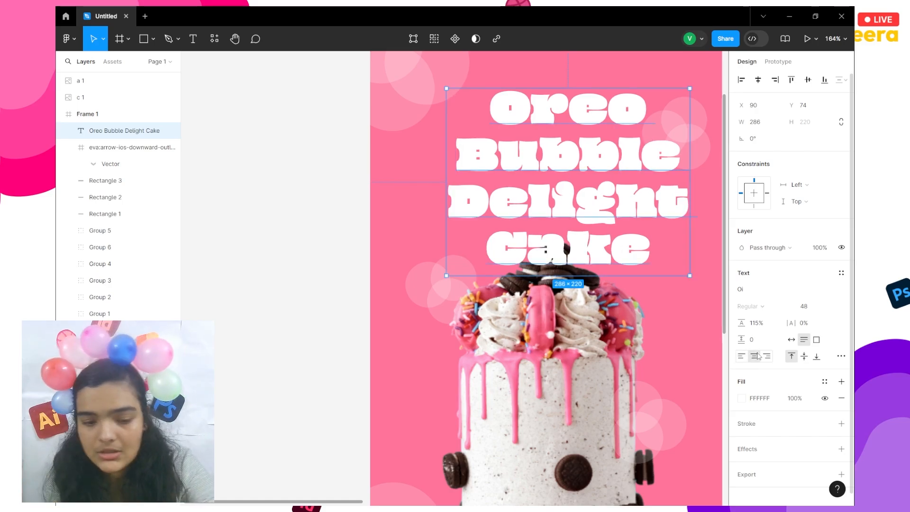
# Set the title's font size to 52 and widen its text box to about 332 so "Delight" fits on one line
pyautogui.click(804, 312)
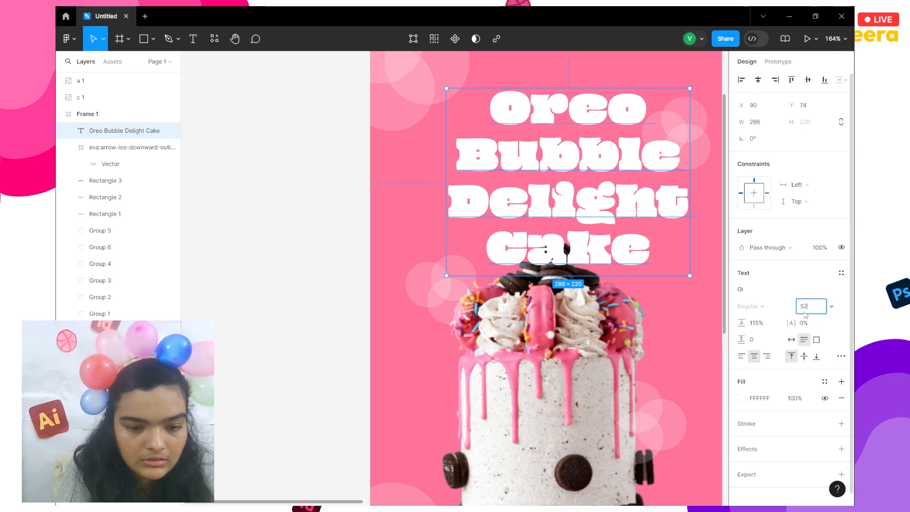
pyautogui.write('52')
pyautogui.press('Return')
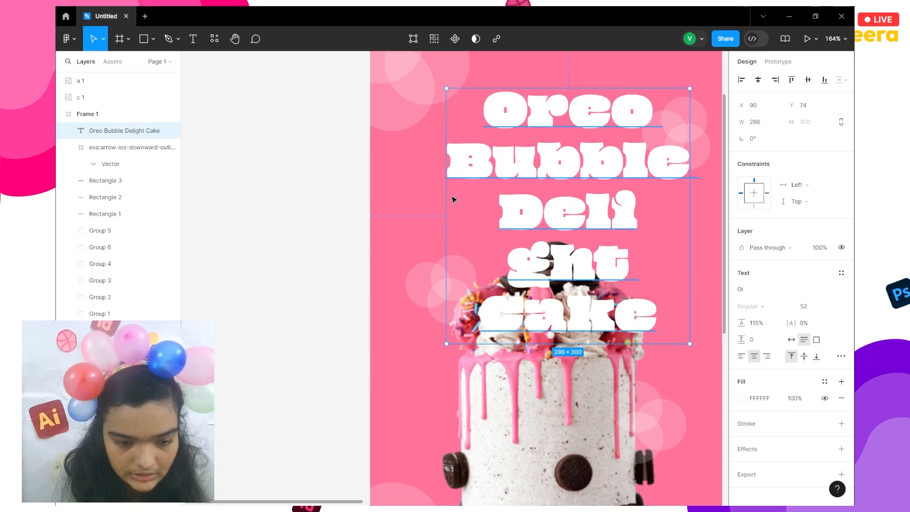
pyautogui.moveTo(446, 194); pyautogui.dragTo(407, 192)
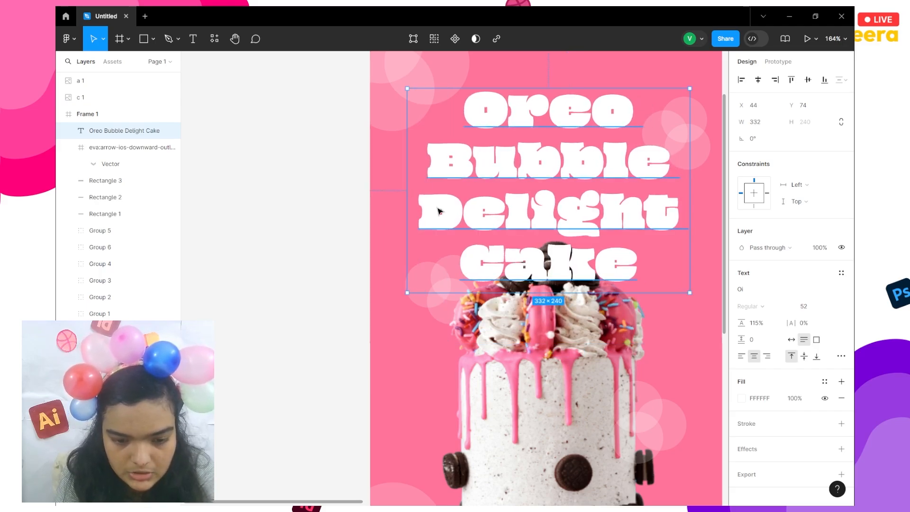
pyautogui.hscroll(2, 416, 207)
pyautogui.hscroll(2, 416, 208)
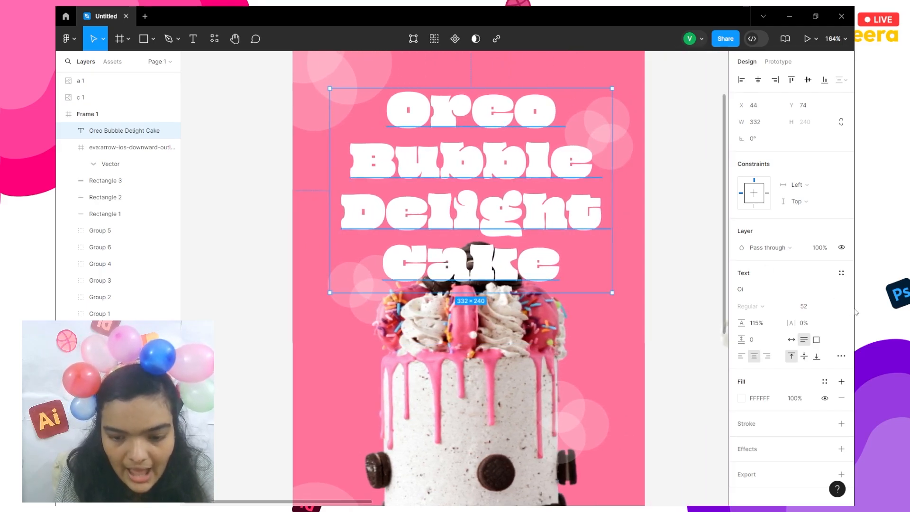
pyautogui.click(832, 308)
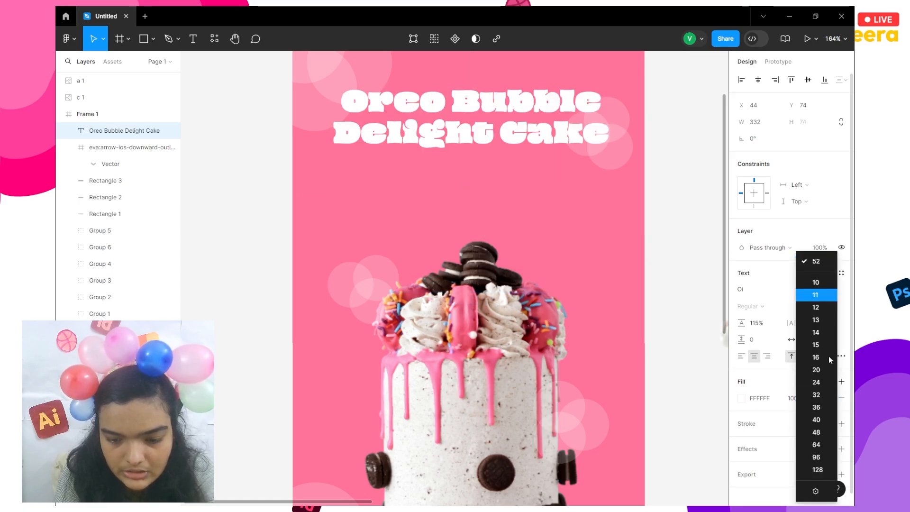
pyautogui.click(703, 259)
# Move the title down to about Y 80 and centre it horizontally in the frame
pyautogui.hscroll(2, 681, 256)
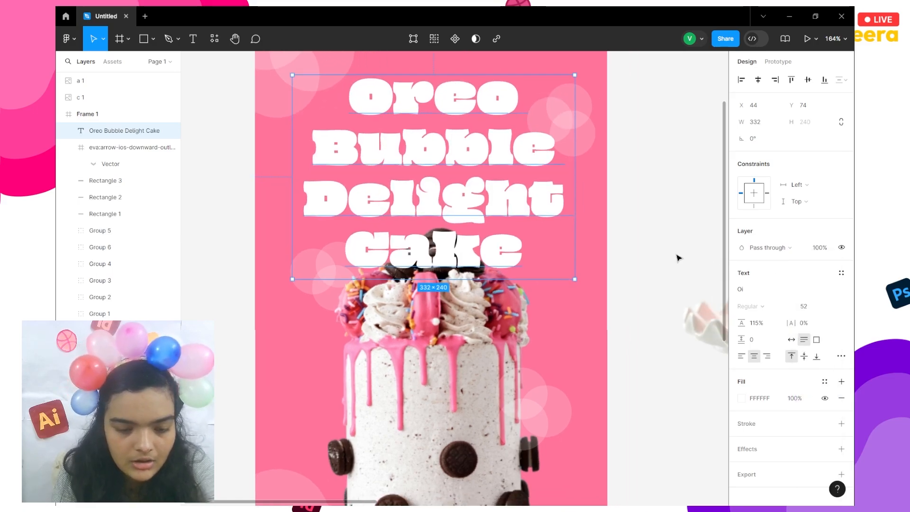
pyautogui.hscroll(-2, 499, 161)
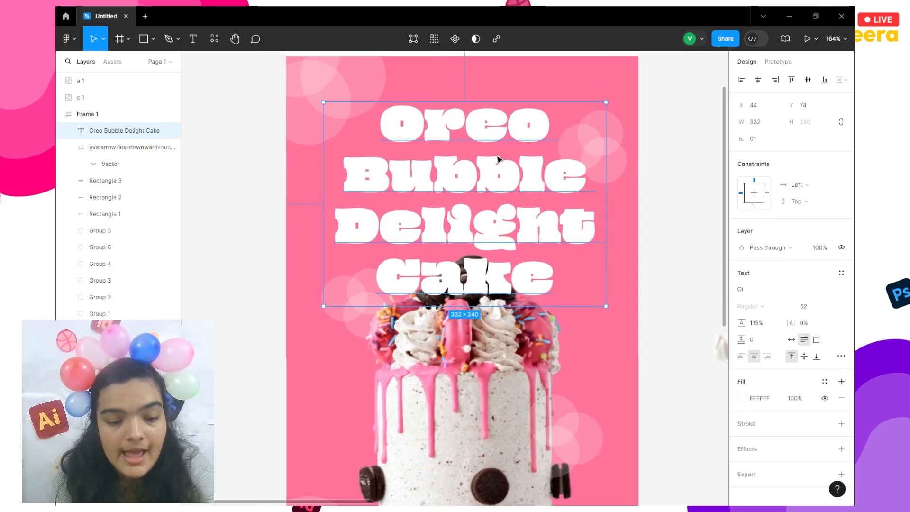
pyautogui.moveTo(498, 160)
pyautogui.mouseDown()
pyautogui.moveTo(504, 172)
pyautogui.moveTo(498, 166)
pyautogui.mouseUp()
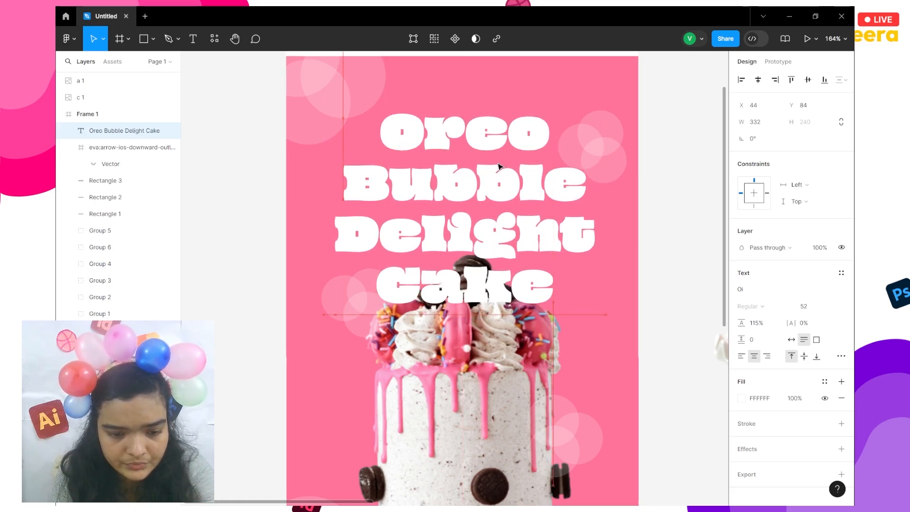
pyautogui.moveTo(498, 166); pyautogui.dragTo(503, 162)
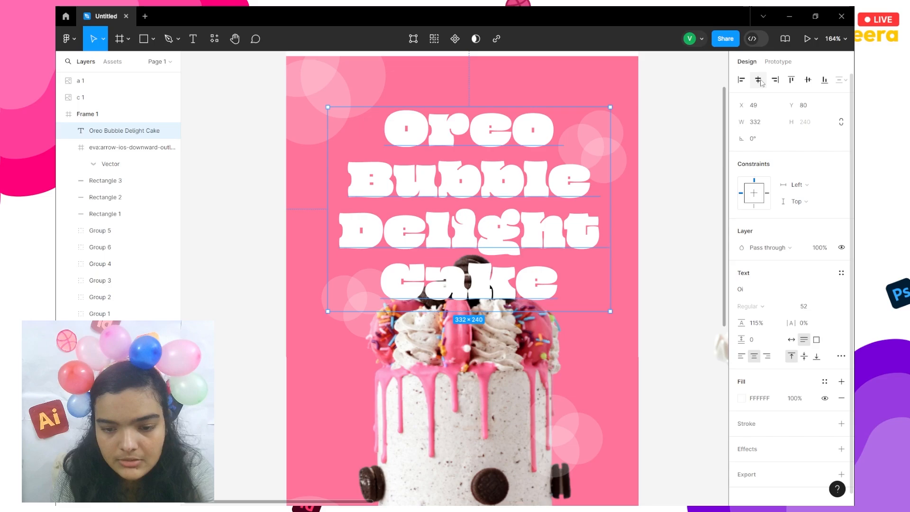
pyautogui.click(759, 80)
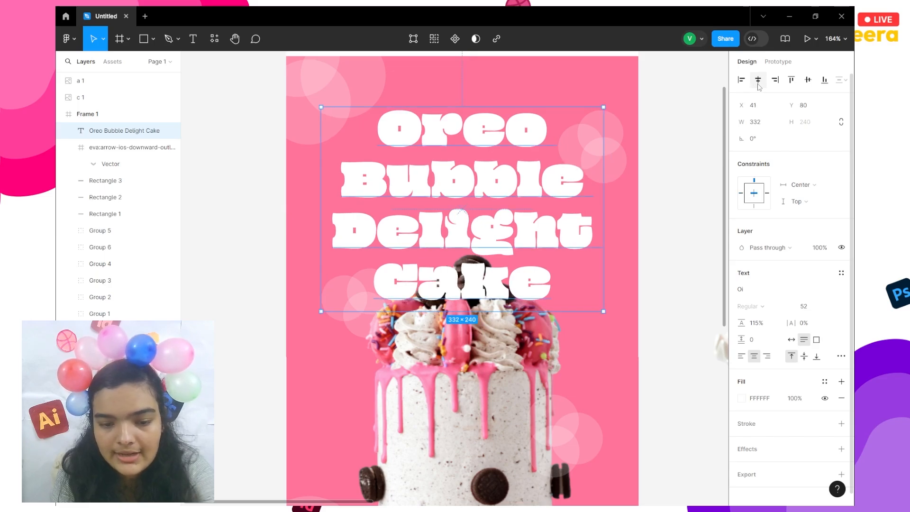
# Try the title at X position 40 and undo the change
pyautogui.click(754, 114)
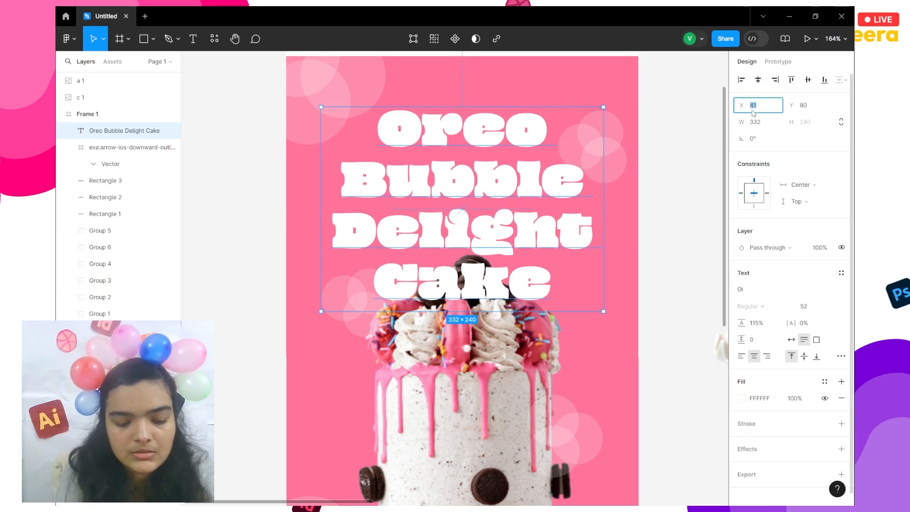
pyautogui.write('40')
pyautogui.press('Return')
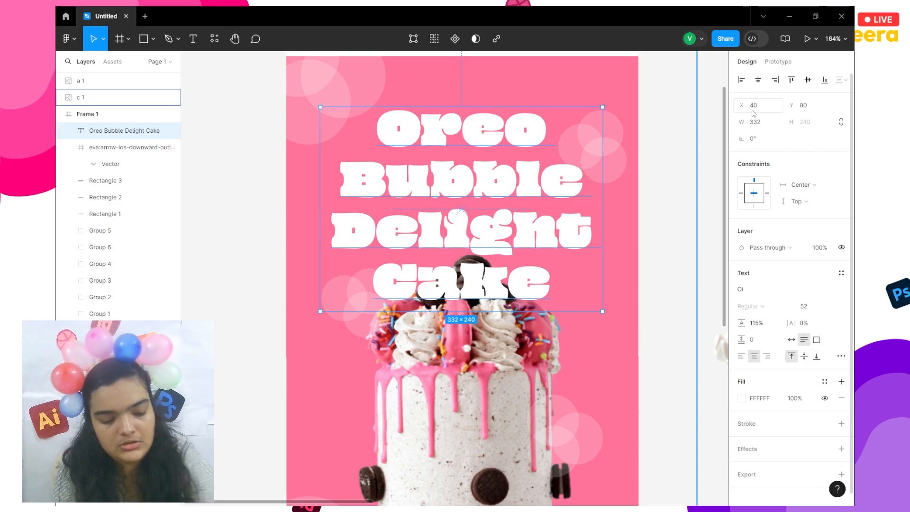
pyautogui.hotkey('ctrl', 'z')
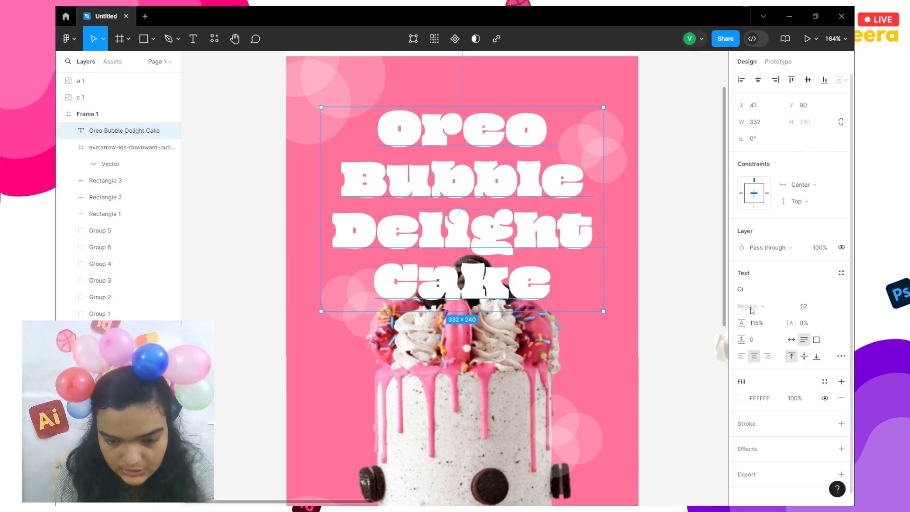
# Try sending the title text to the back of the frame and undo the reordering
pyautogui.rightClick(488, 170)
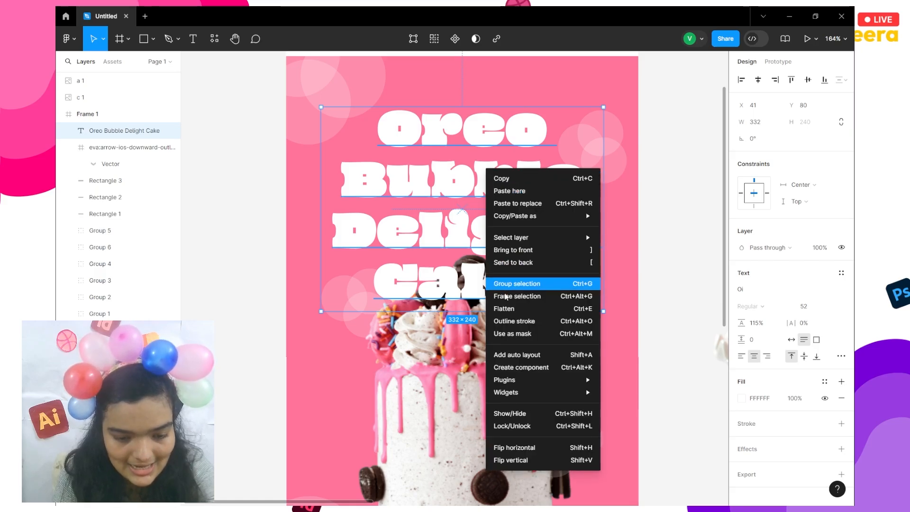
pyautogui.moveTo(525, 247)
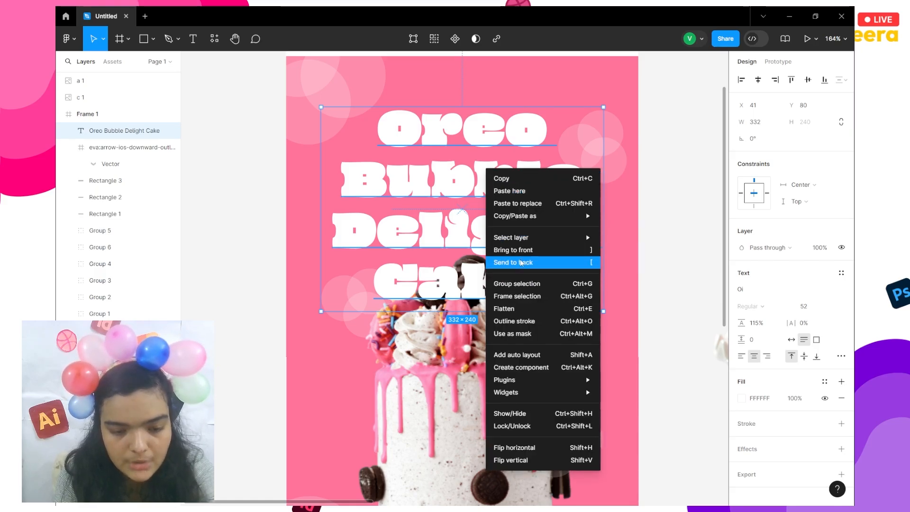
pyautogui.click(521, 262)
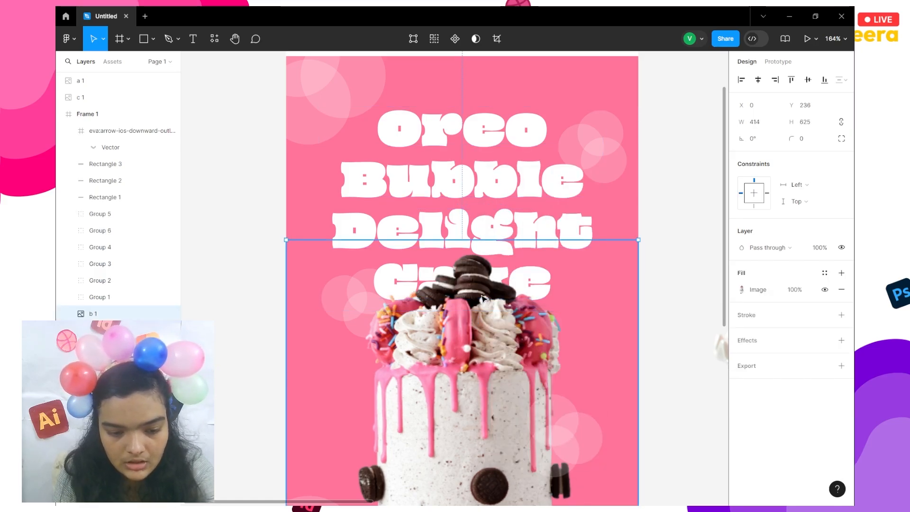
pyautogui.hotkey('ctrl', 'z')
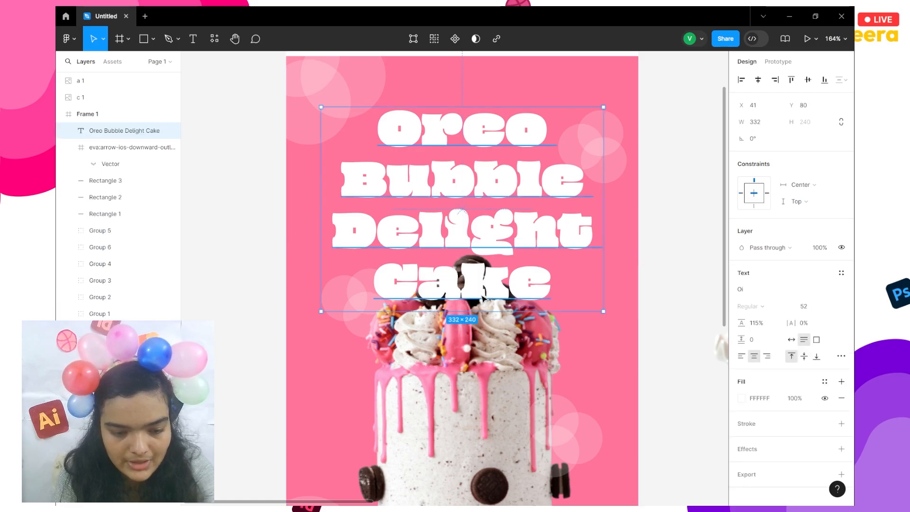
# Bring the cake image to the front of the frame so its Oreo topping overlaps the title
pyautogui.click(458, 347)
pyautogui.scroll(-1, 457, 346)
pyautogui.hscroll(2, 396, 300)
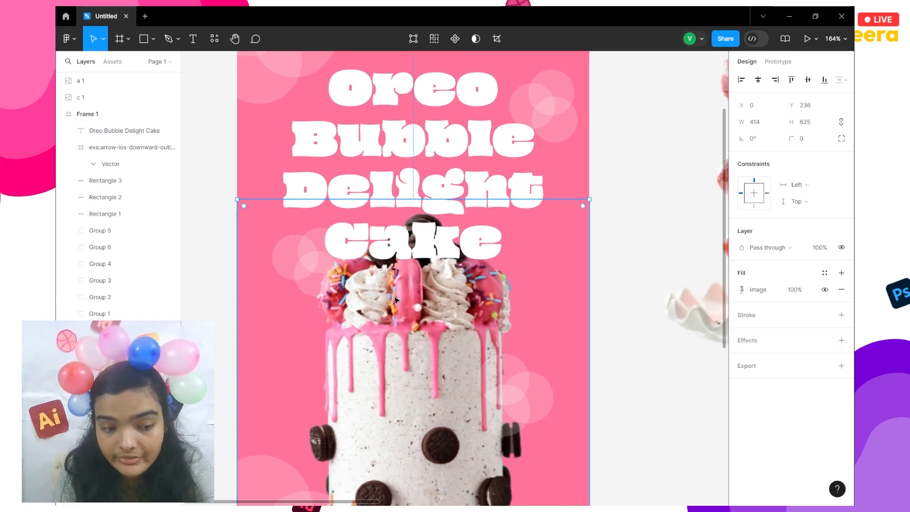
pyautogui.rightClick(417, 354)
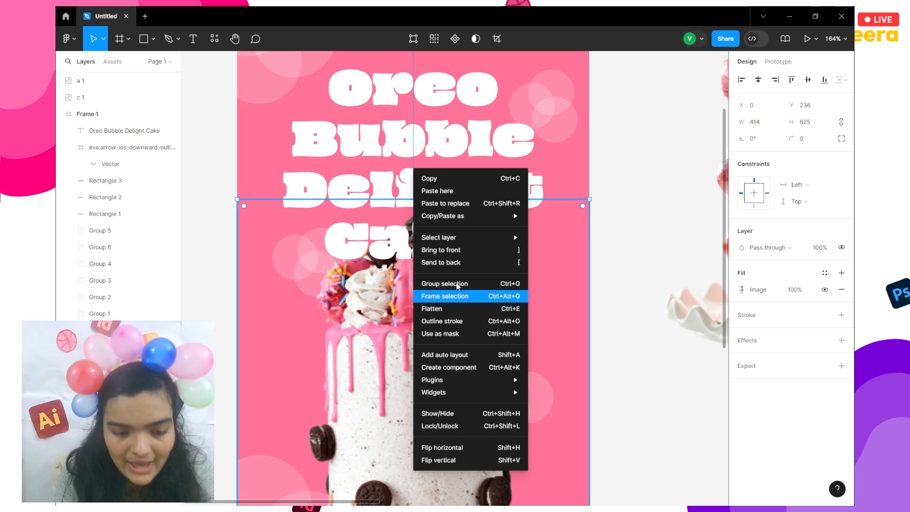
pyautogui.click(458, 251)
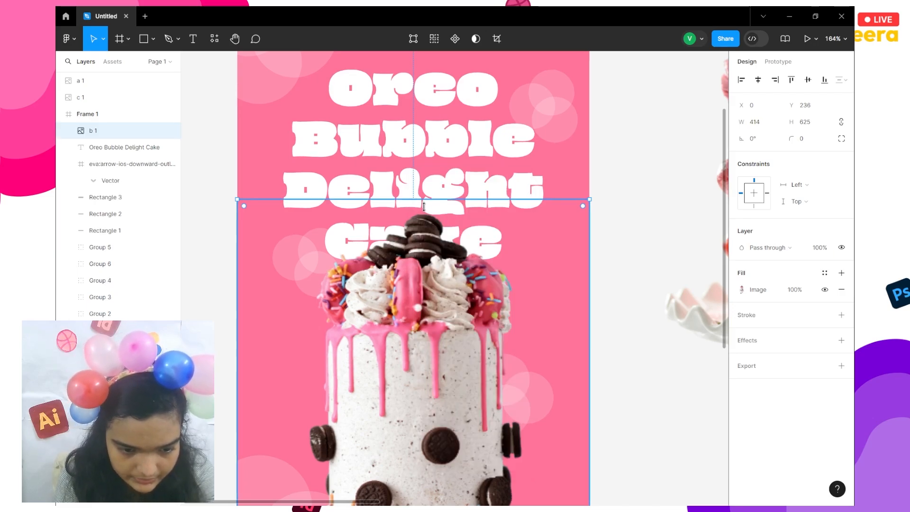
# Add a black (000000) outside stroke to the title text and make it thicker than 1
pyautogui.scroll(1, 429, 208)
pyautogui.click(421, 187)
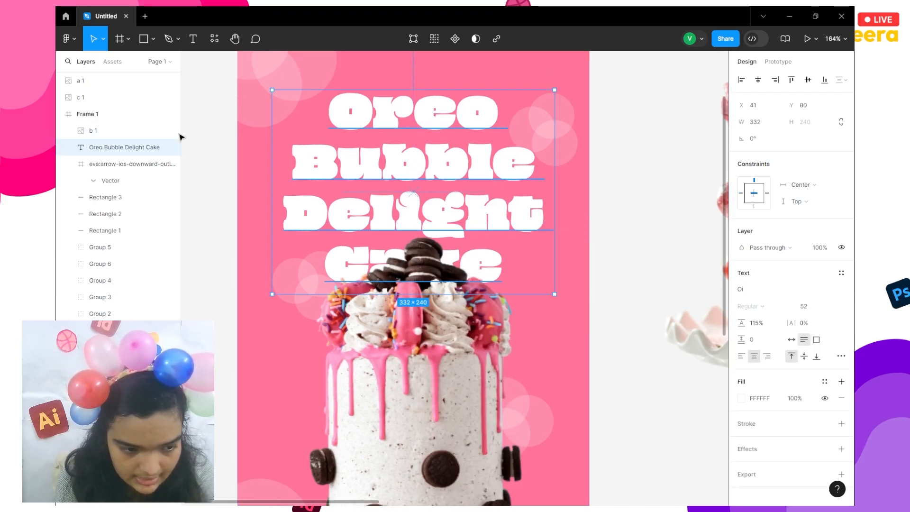
pyautogui.click(131, 133)
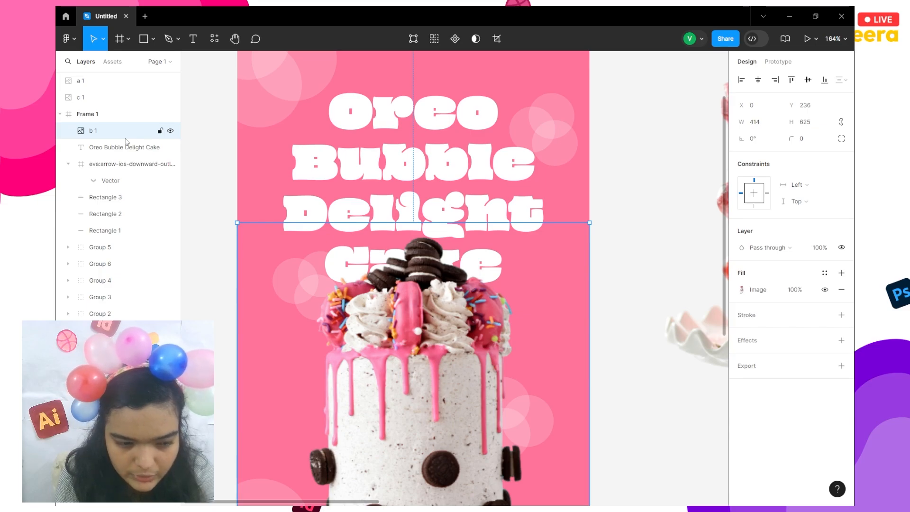
pyautogui.click(156, 147)
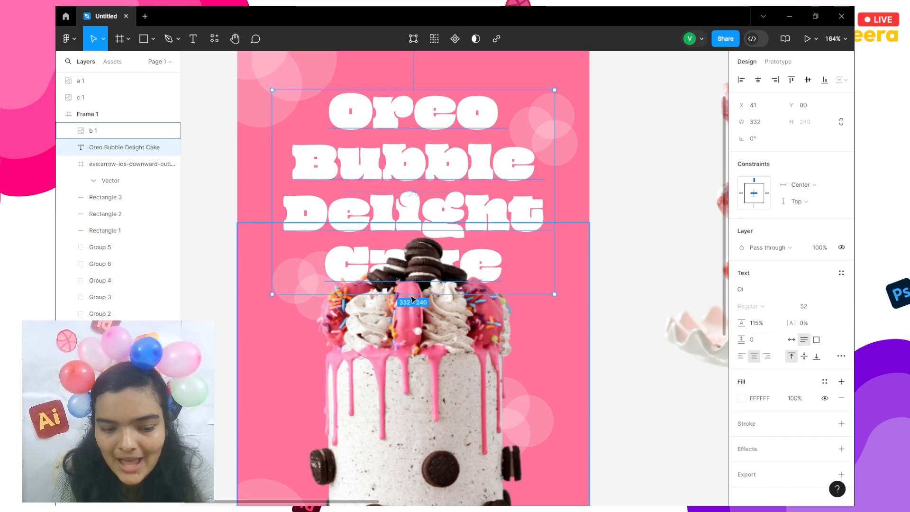
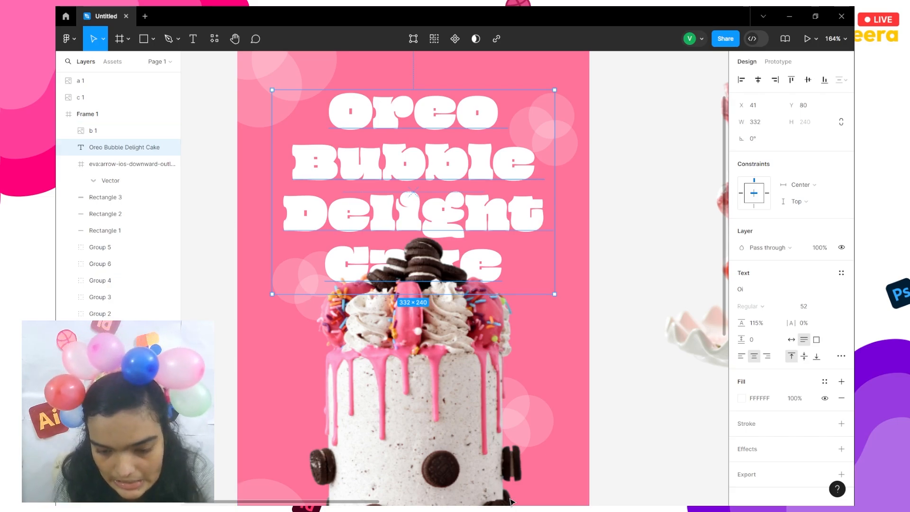
pyautogui.click(842, 424)
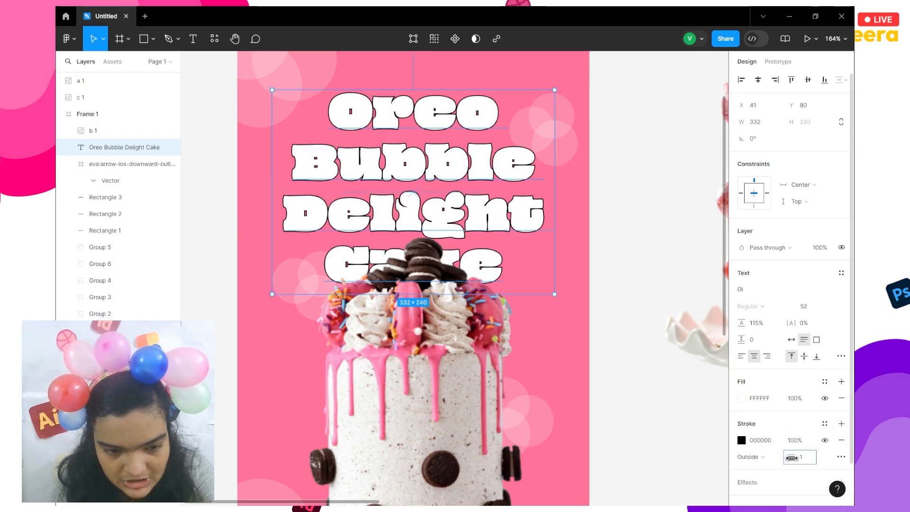
pyautogui.moveTo(792, 458)
pyautogui.mouseDown()
pyautogui.moveTo(810, 458)
pyautogui.moveTo(792, 459)
pyautogui.mouseUp()
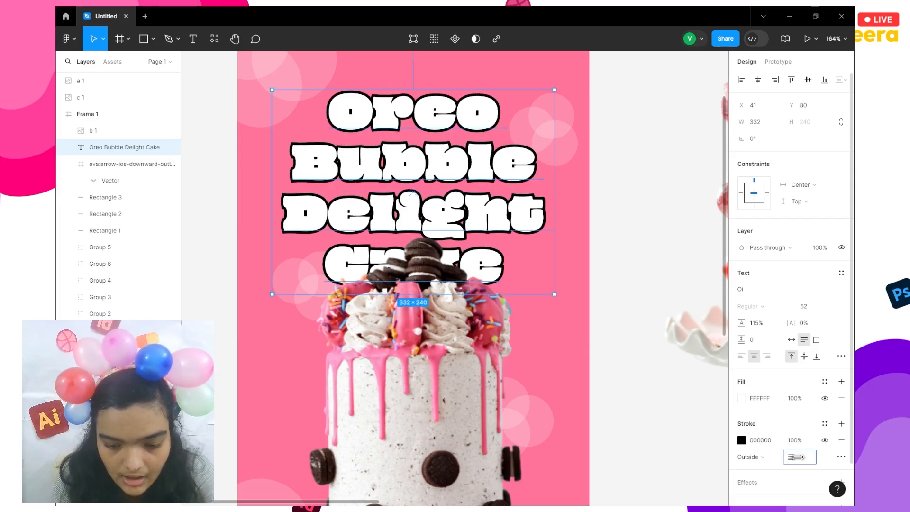
# Set the outline weight of the cake title text to 5
pyautogui.moveTo(797, 457); pyautogui.dragTo(800, 460)
pyautogui.click(805, 461)
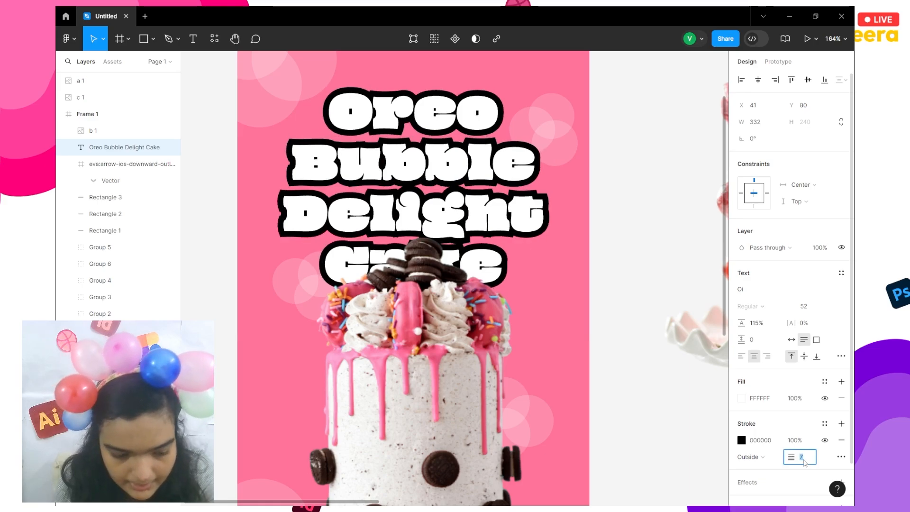
pyautogui.write('5')
pyautogui.press('Return')
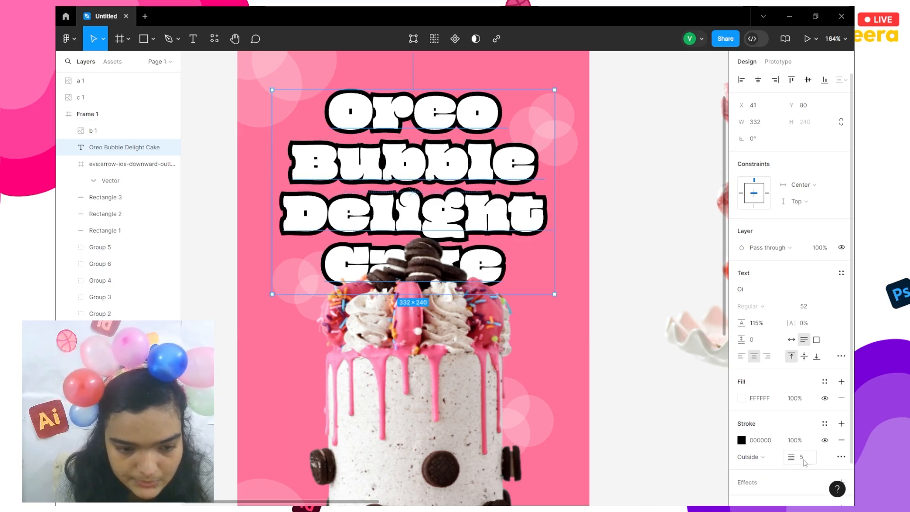
# Try the title's stroke on the inside, return it to Outside, and set the stroke weight to 6
pyautogui.click(753, 456)
pyautogui.click(753, 448)
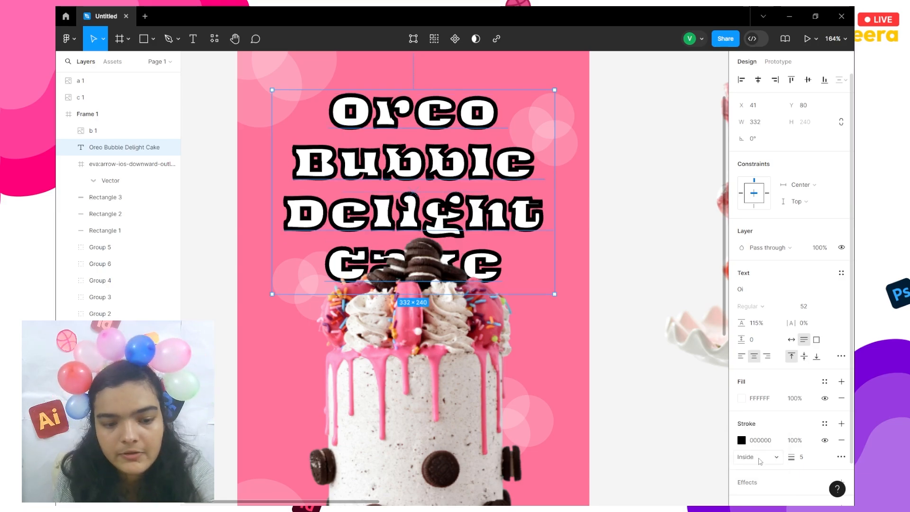
pyautogui.click(760, 460)
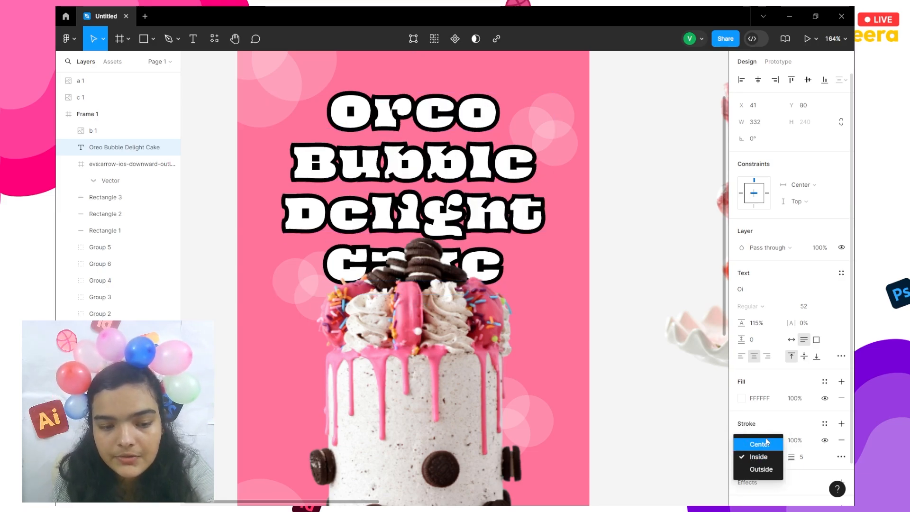
pyautogui.click(760, 469)
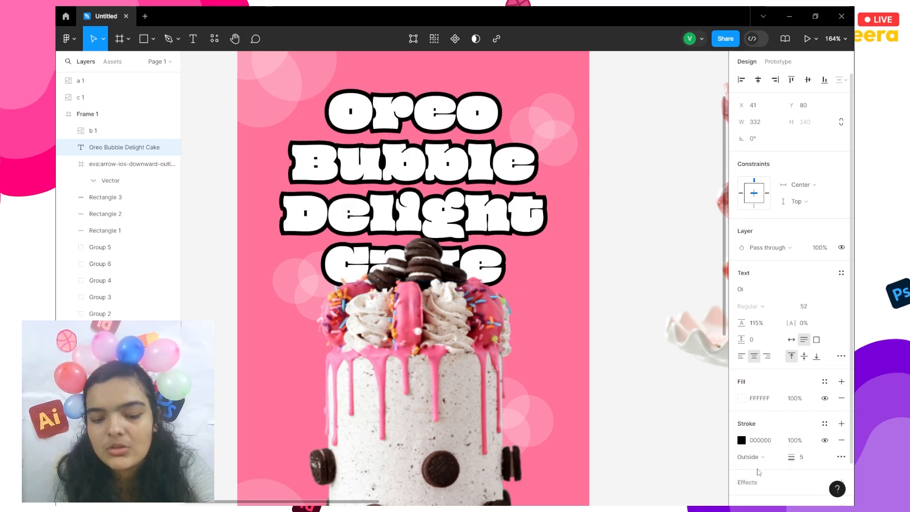
pyautogui.click(806, 459)
pyautogui.press('Return')
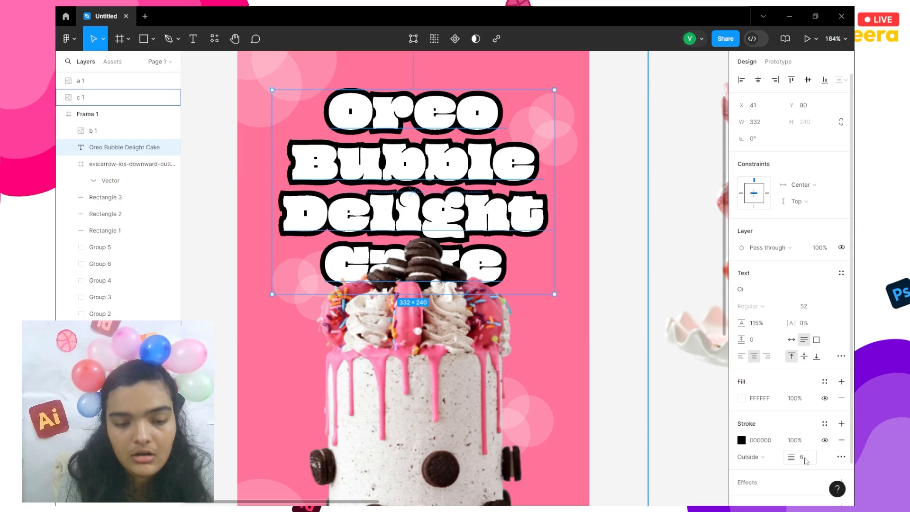
# Recolour the title's stroke from the page's pink swatch FF739A to the deeper pink FF3970
pyautogui.click(742, 441)
pyautogui.click(655, 449)
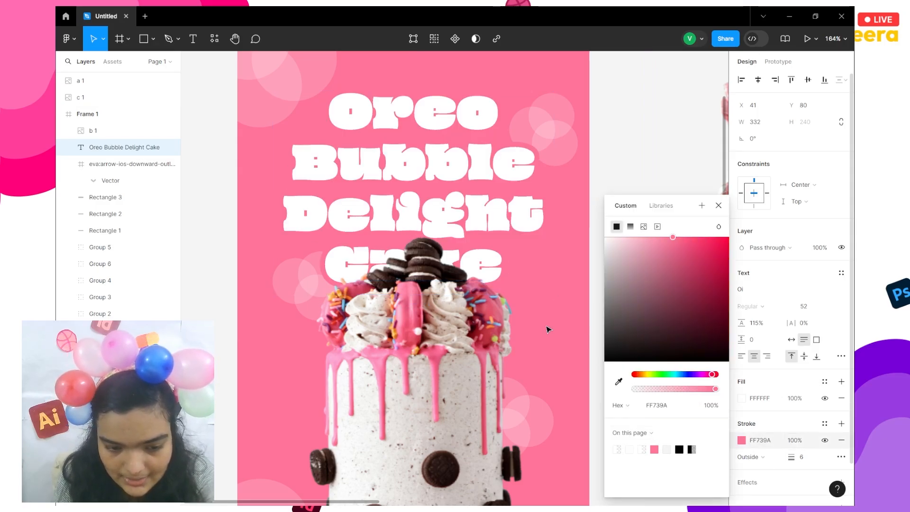
pyautogui.press('i')
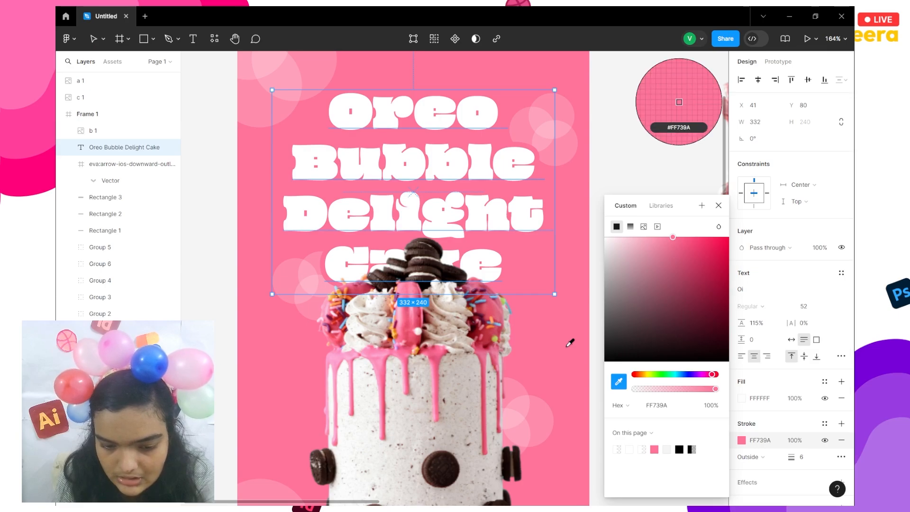
pyautogui.click(571, 342)
pyautogui.moveTo(697, 233); pyautogui.dragTo(704, 234)
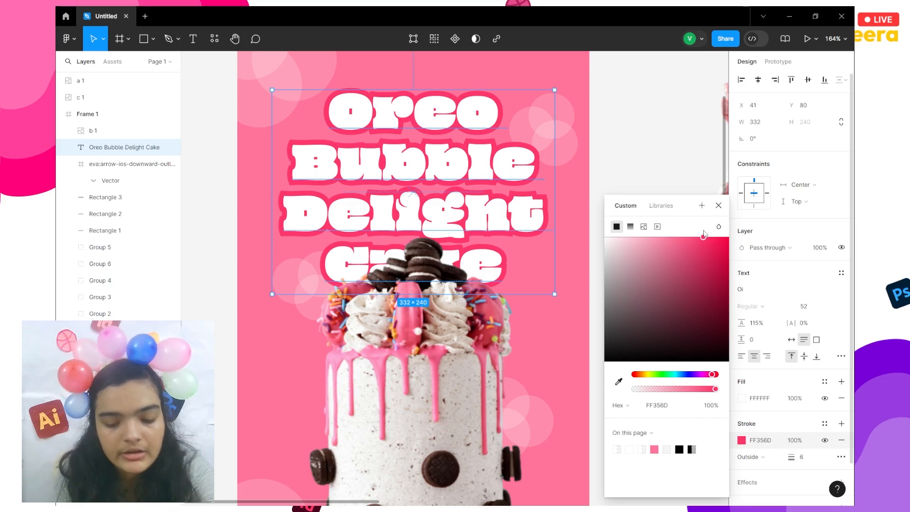
pyautogui.moveTo(702, 241); pyautogui.dragTo(701, 238)
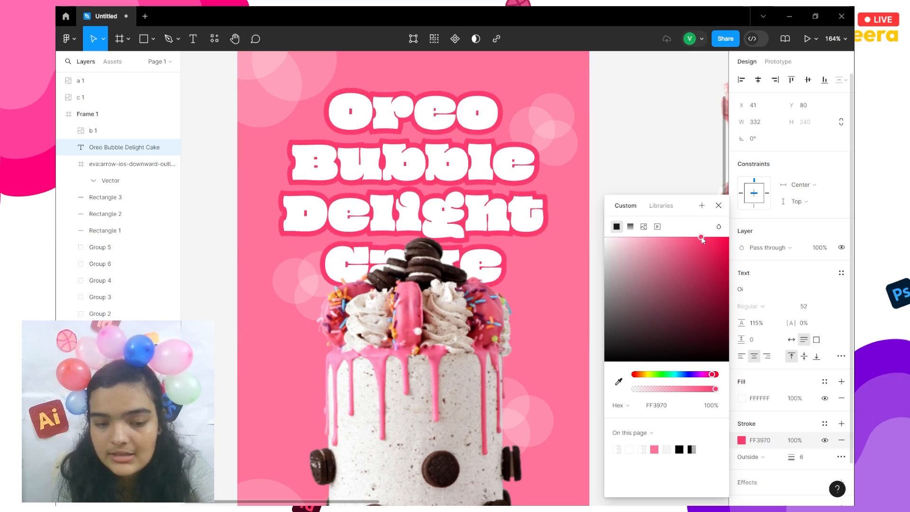
pyautogui.click(681, 132)
# Add a drop shadow to the cake title text and set its blur to 0
pyautogui.click(500, 184)
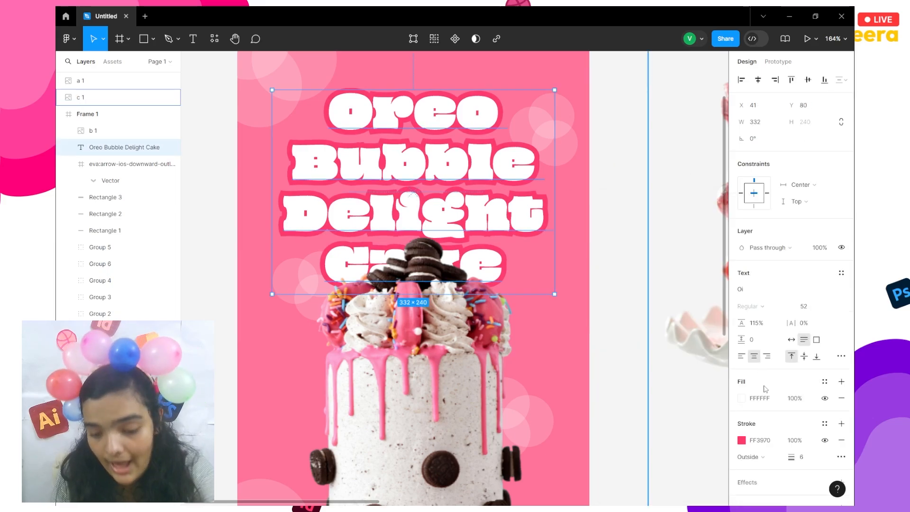
pyautogui.scroll(-1, 761, 382)
pyautogui.click(842, 441)
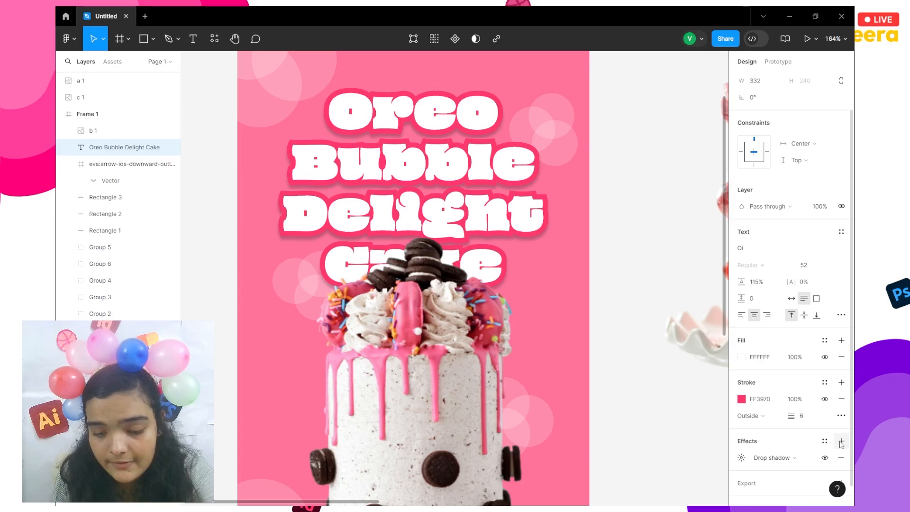
pyautogui.scroll(-1, 788, 404)
pyautogui.click(742, 441)
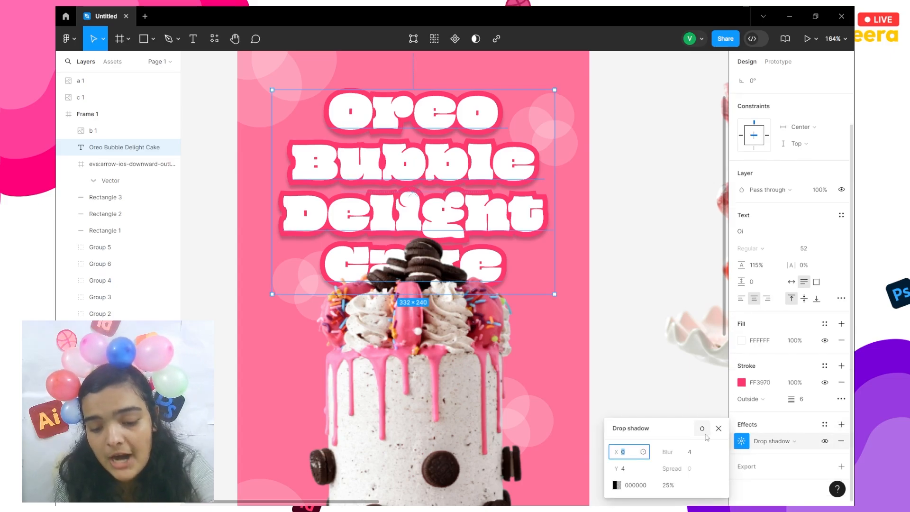
pyautogui.moveTo(675, 452); pyautogui.dragTo(576, 465)
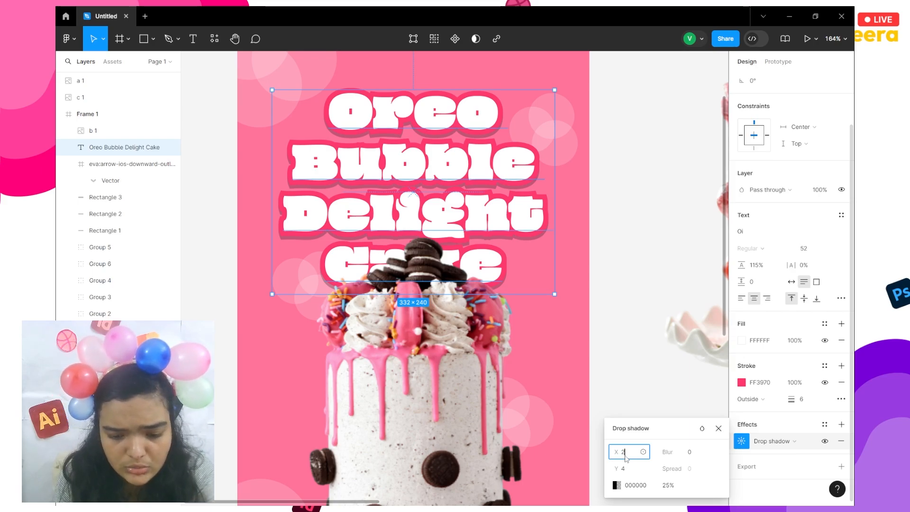
# Set the horizontal offset of the title's drop shadow to 4
pyautogui.press('Escape')
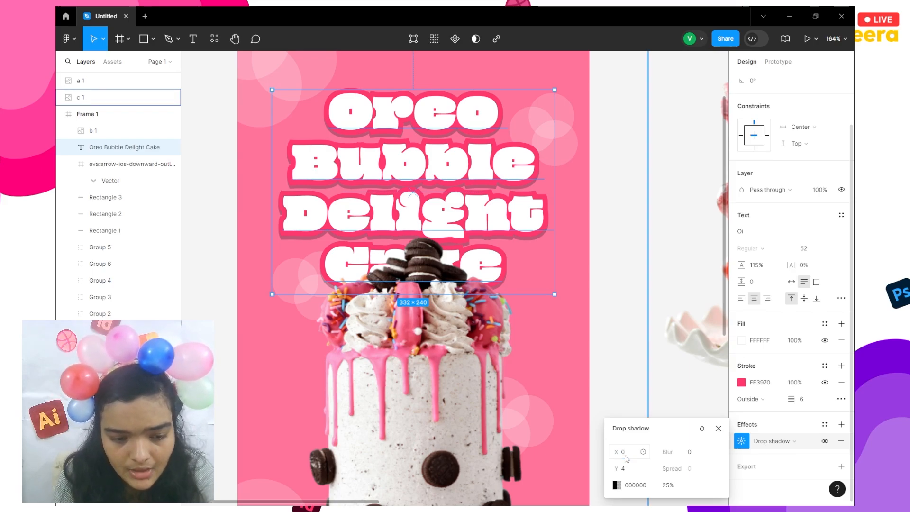
pyautogui.click(626, 456)
pyautogui.write('4')
pyautogui.press('Return')
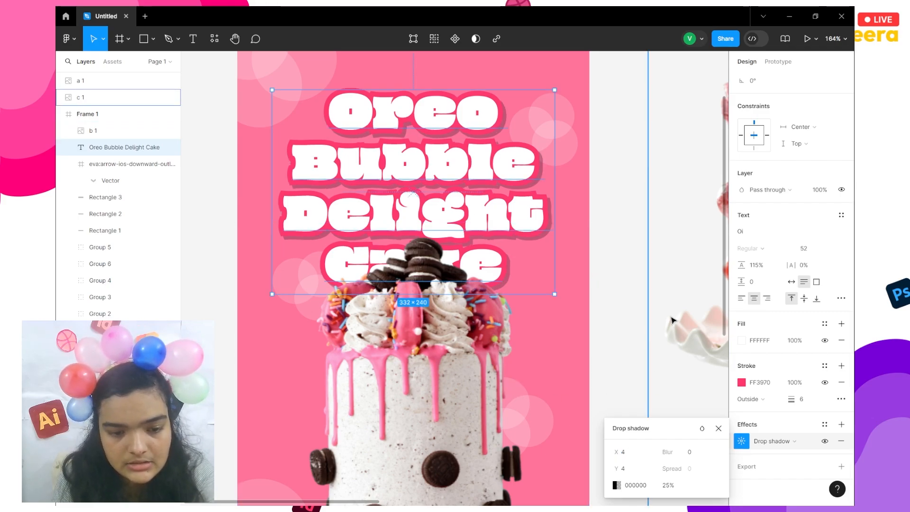
# Raise the title's drop shadow opacity to 100% and colour it with the page's pink swatch FF3970
pyautogui.scroll(-3, 668, 361)
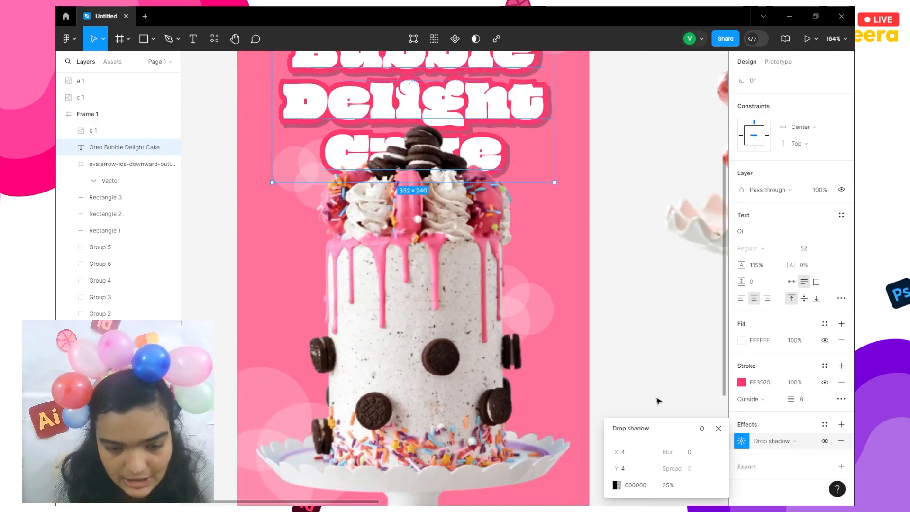
pyautogui.click(618, 485)
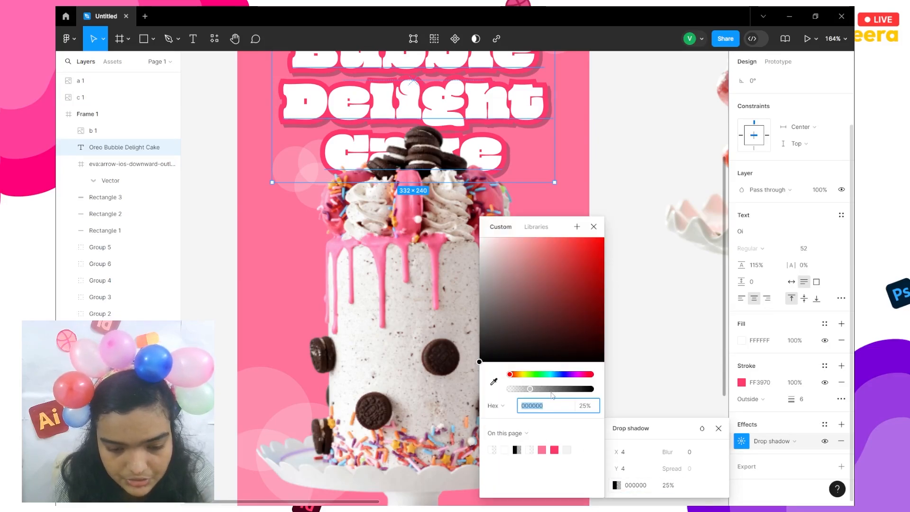
pyautogui.moveTo(551, 391); pyautogui.dragTo(651, 391)
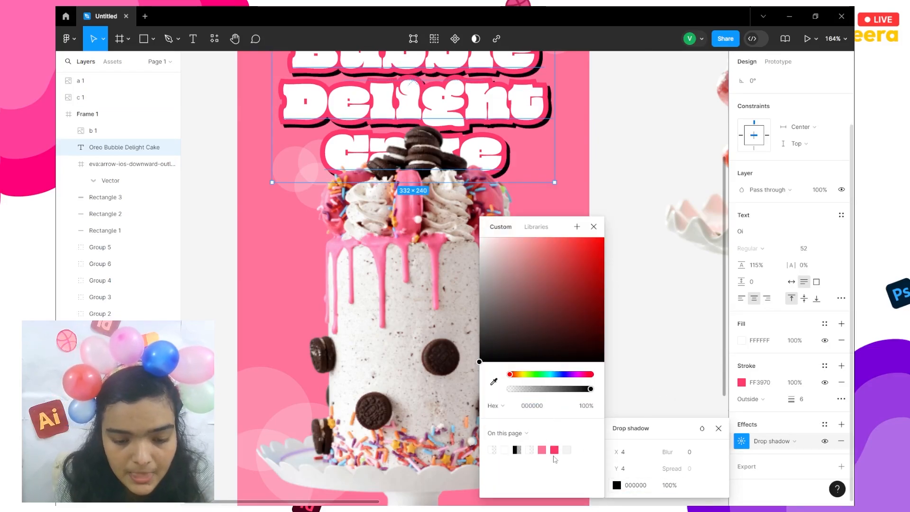
pyautogui.click(554, 449)
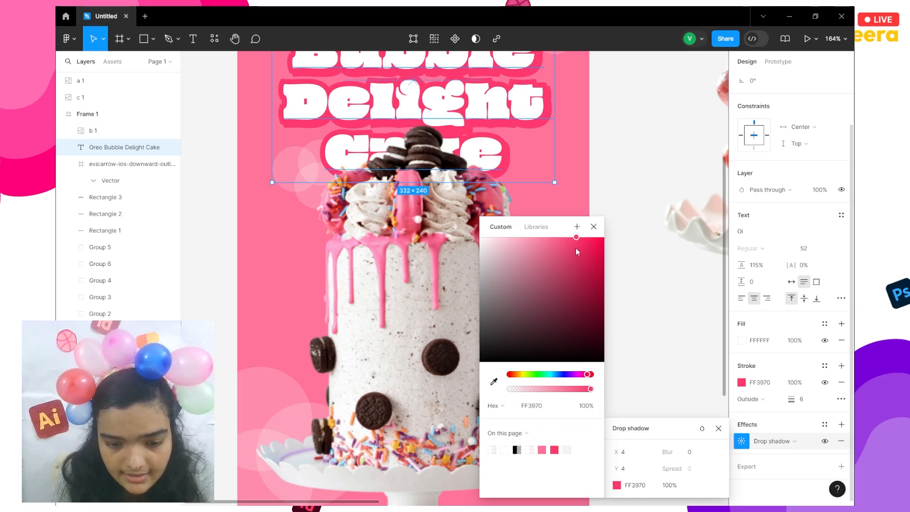
# Darken the title's drop shadow colour to the deep pink C8355F
pyautogui.moveTo(576, 249); pyautogui.dragTo(574, 260)
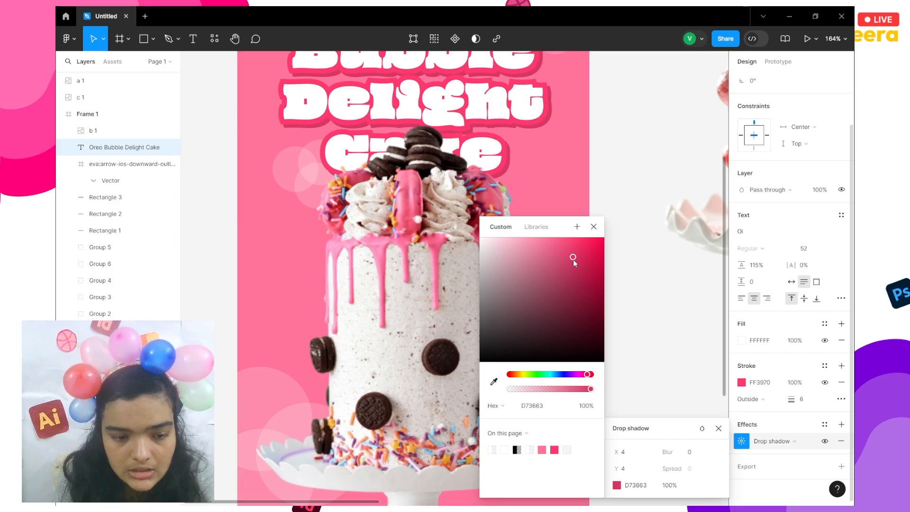
pyautogui.scroll(3, 496, 122)
pyautogui.scroll(4, 495, 121)
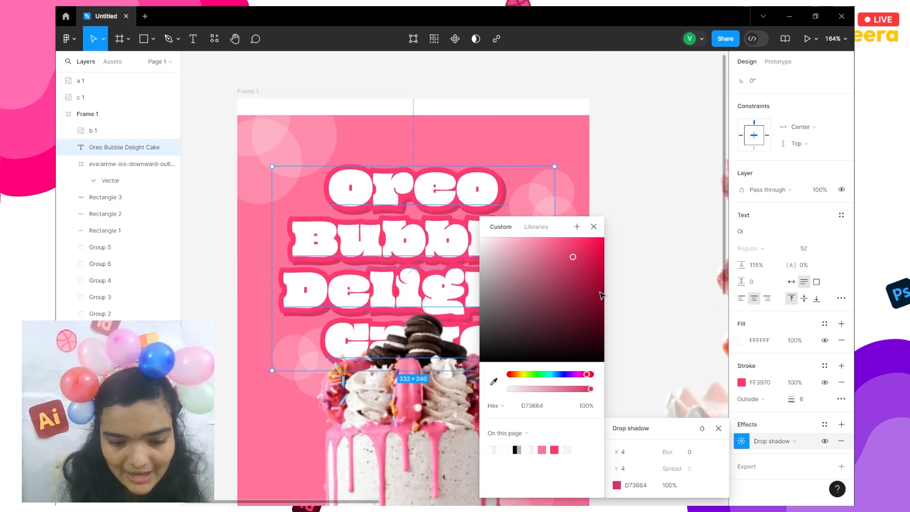
pyautogui.moveTo(574, 256)
pyautogui.mouseDown()
pyautogui.moveTo(580, 268)
pyautogui.moveTo(568, 264)
pyautogui.mouseUp()
pyautogui.hotkey('ctrl', 'z')
pyautogui.hotkey('ctrl', 'z')
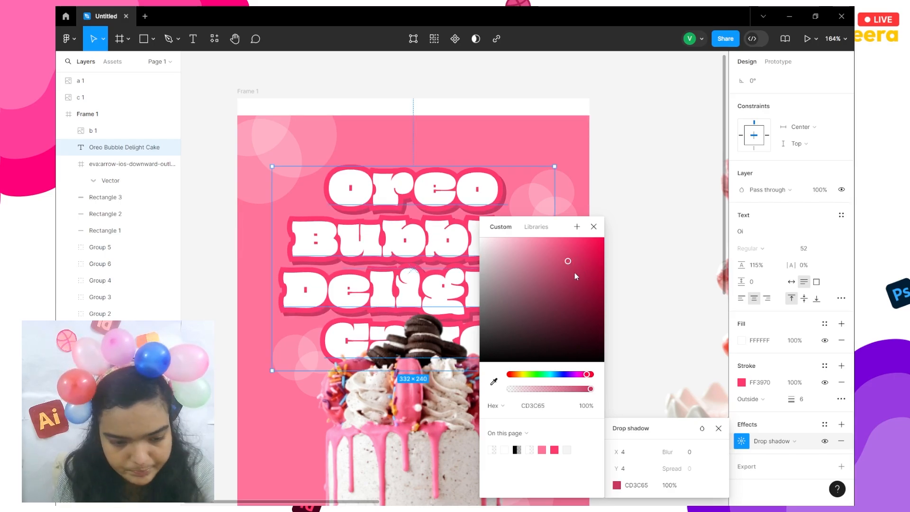
pyautogui.click(572, 267)
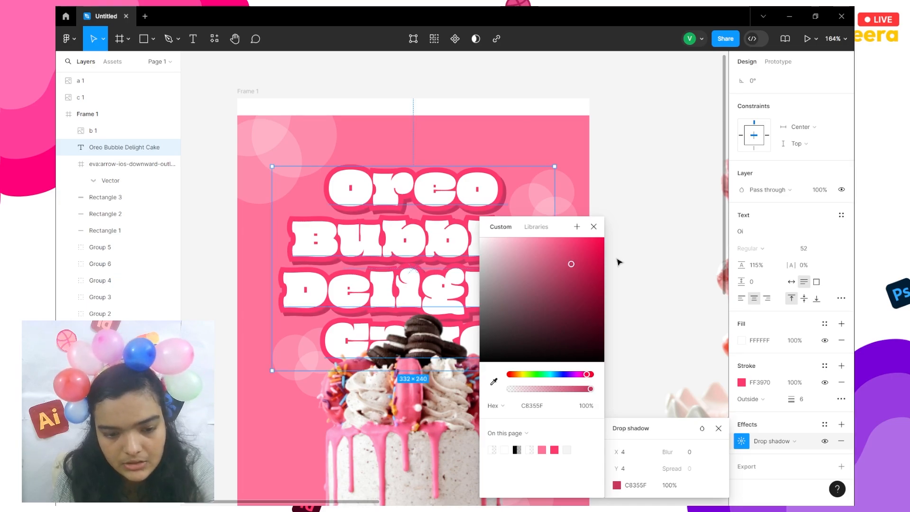
pyautogui.click(634, 264)
# Fine-tune the pink shade of the cake title's stroke
pyautogui.moveTo(640, 263); pyautogui.dragTo(358, 137)
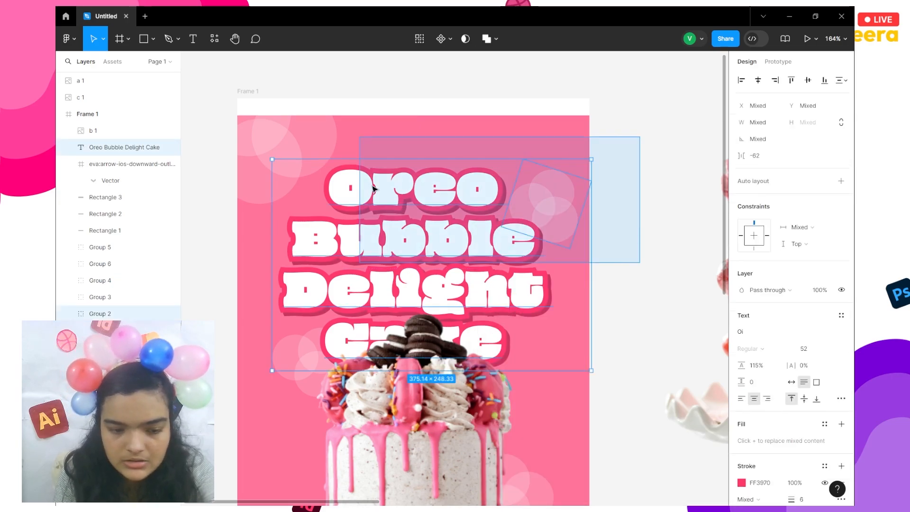
pyautogui.click(373, 187)
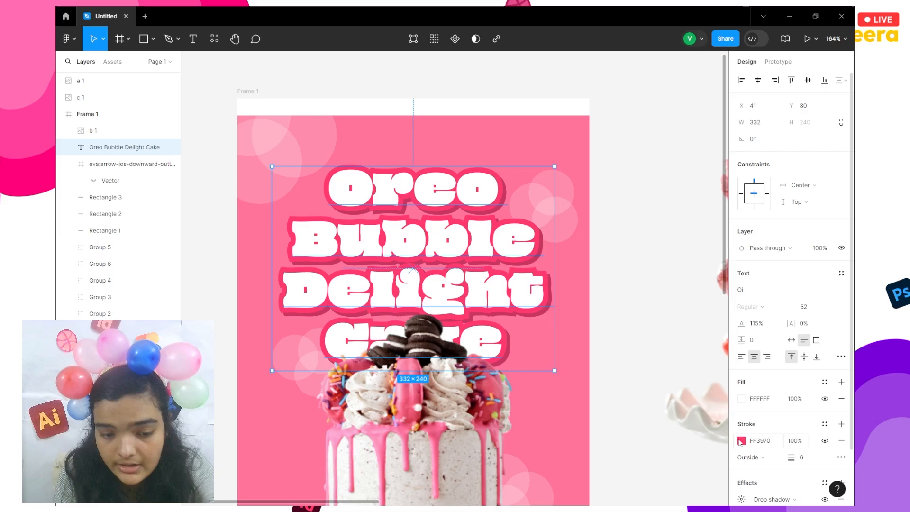
pyautogui.click(742, 441)
pyautogui.moveTo(704, 261)
pyautogui.mouseDown()
pyautogui.moveTo(712, 238)
pyautogui.moveTo(696, 236)
pyautogui.mouseUp()
pyautogui.click(679, 161)
# Move the pink cherry cake and the turquoise cake images together above Frame 1, to Y -835
pyautogui.scroll(-5, 601, 189)
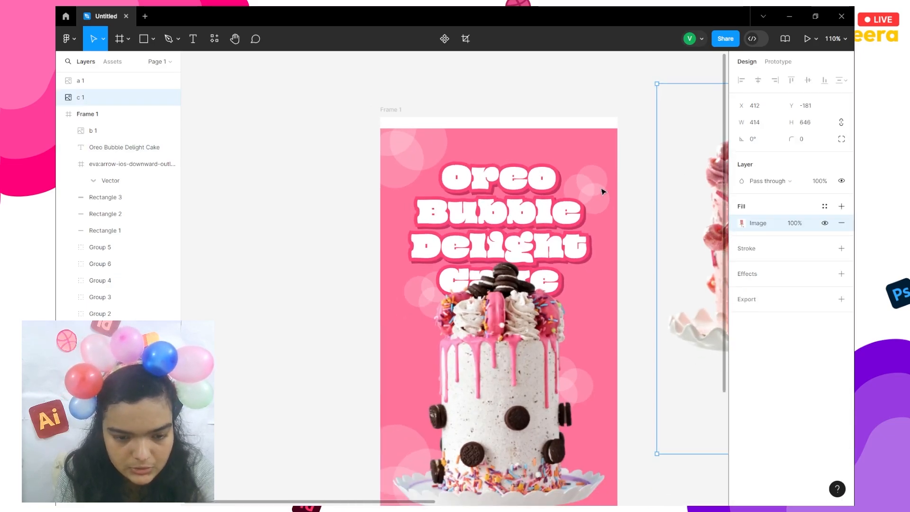
pyautogui.scroll(2, 589, 199)
pyautogui.hscroll(3, 590, 200)
pyautogui.scroll(-5, 524, 201)
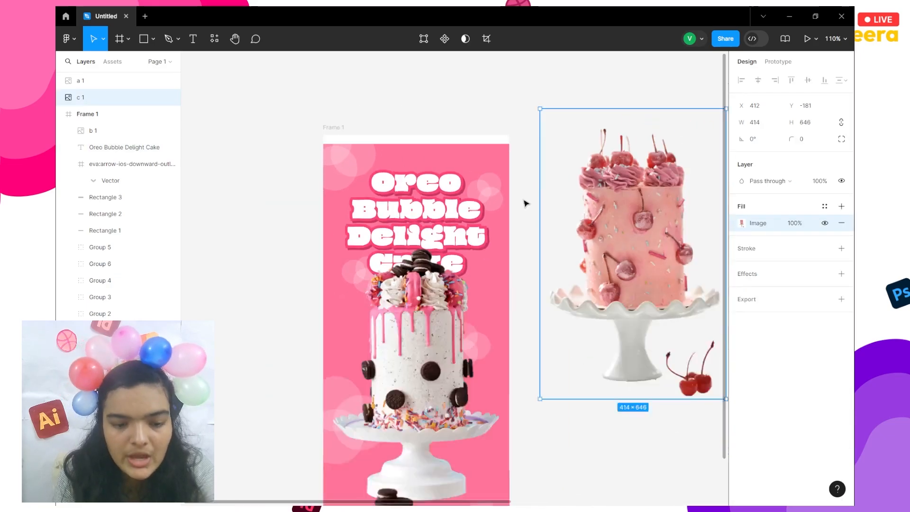
pyautogui.click(439, 163)
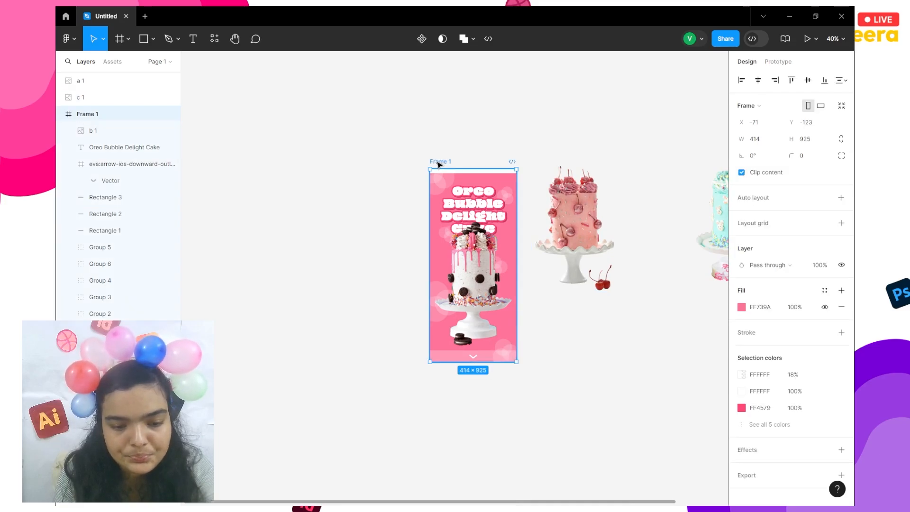
pyautogui.moveTo(511, 112); pyautogui.dragTo(638, 157)
pyautogui.click(628, 148)
pyautogui.hscroll(5, 593, 143)
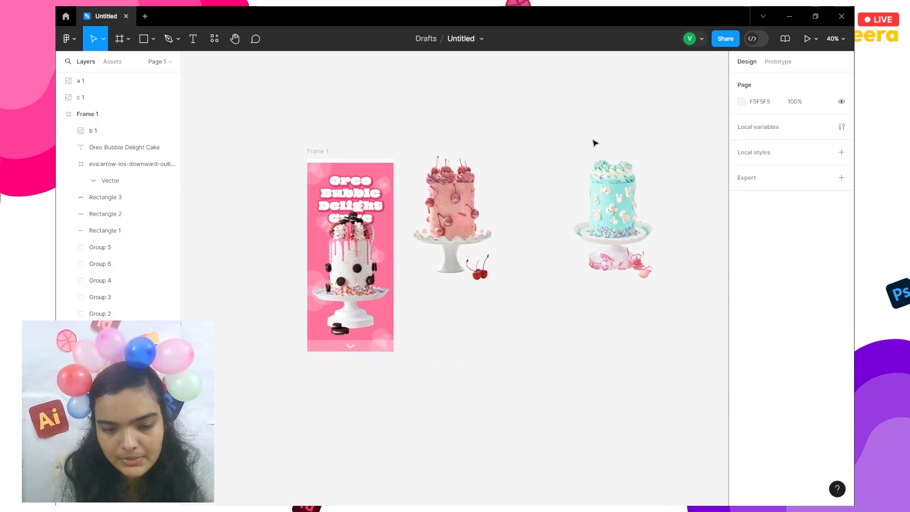
pyautogui.moveTo(441, 142); pyautogui.dragTo(671, 234)
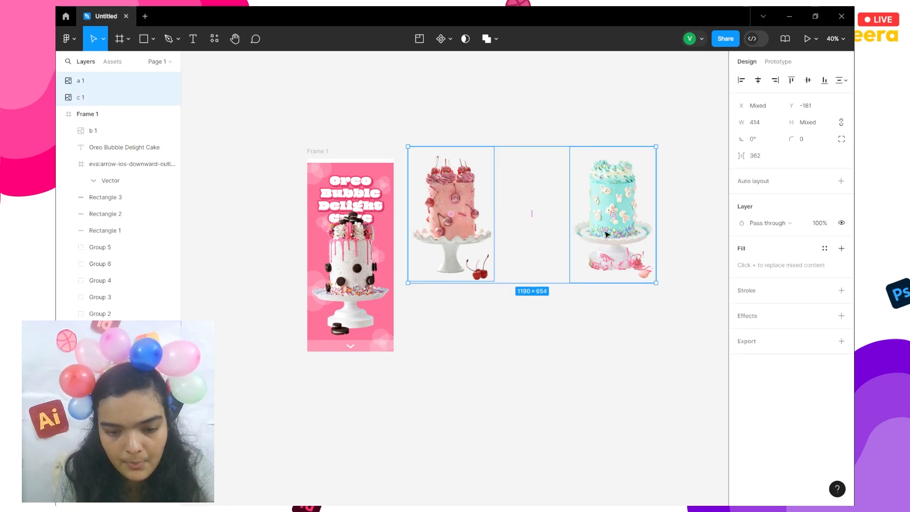
pyautogui.moveTo(604, 234); pyautogui.dragTo(441, 99)
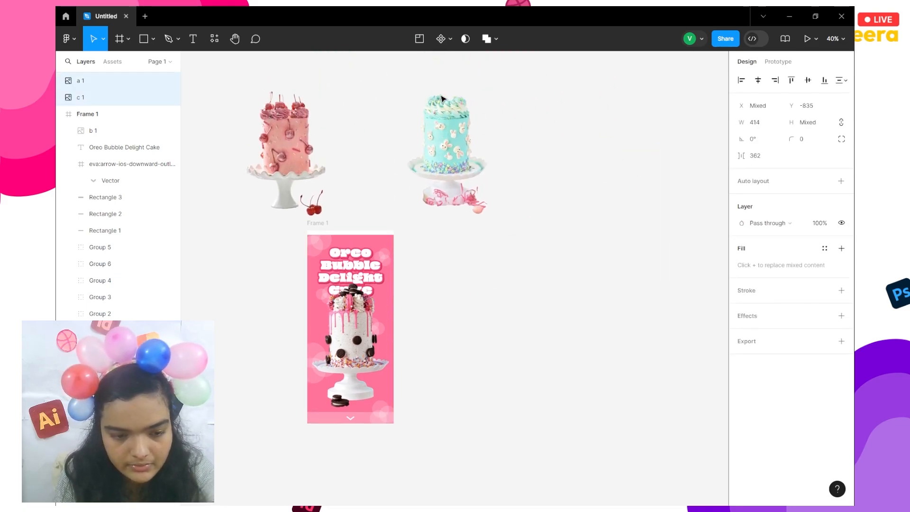
# Duplicate Frame 1 beside the original and replace the copy's Oreo cake image with the turquoise cake file a
pyautogui.click(325, 227)
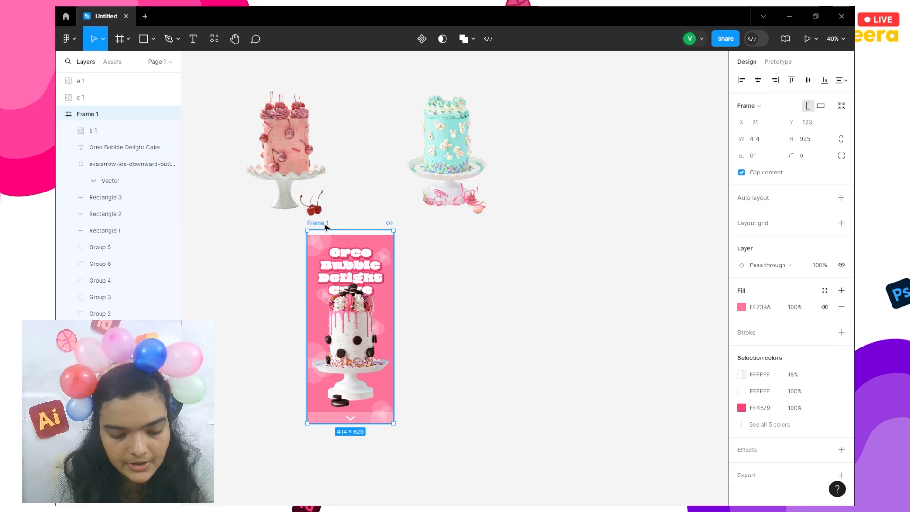
pyautogui.hotkey('ctrl', 'd')
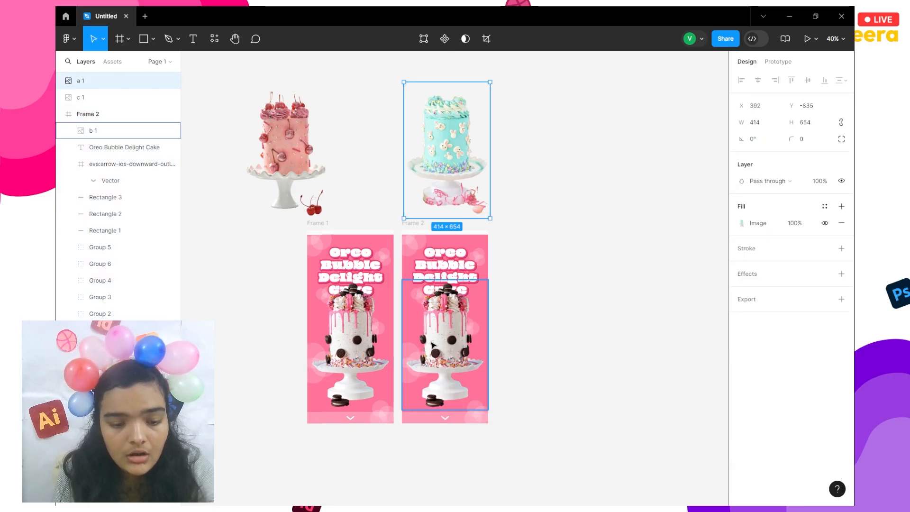
pyautogui.click(93, 131)
pyautogui.click(742, 290)
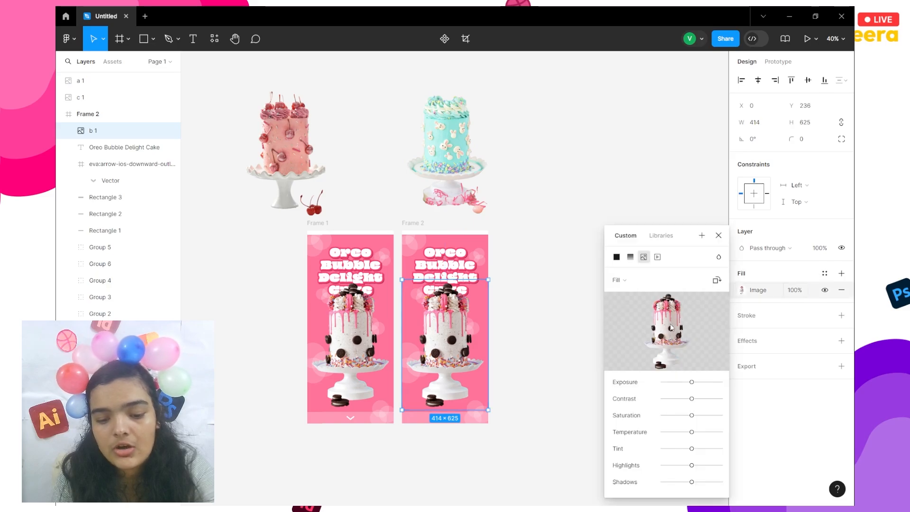
pyautogui.click(670, 331)
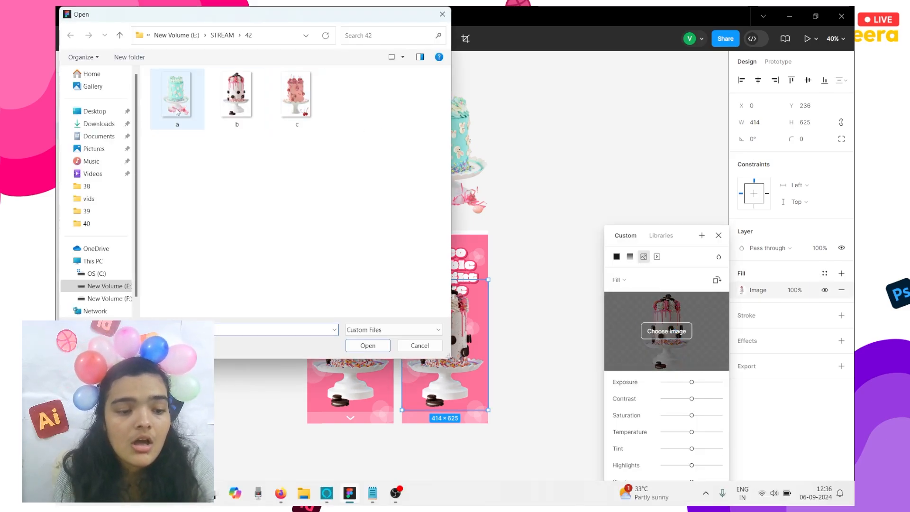
pyautogui.click(368, 345)
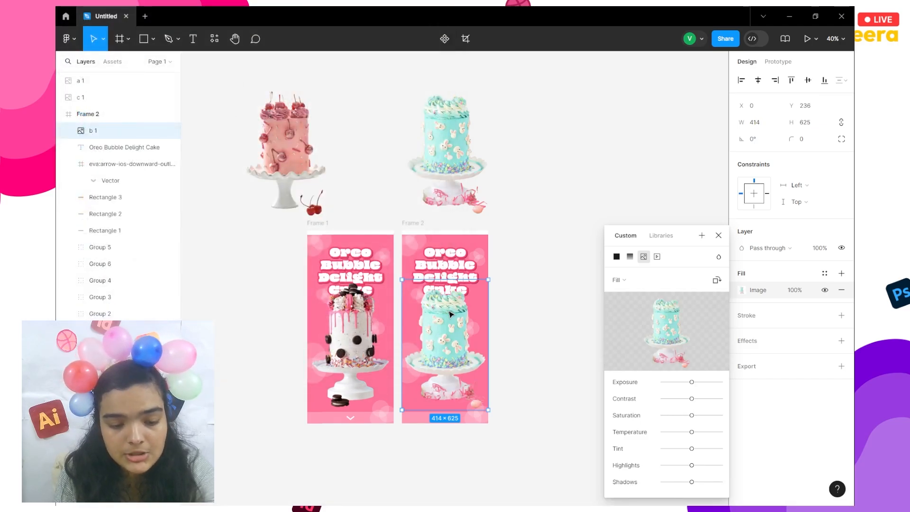
# Change Frame 2's title text to "Easter Blue Bliss Cake"
pyautogui.scroll(6, 451, 315)
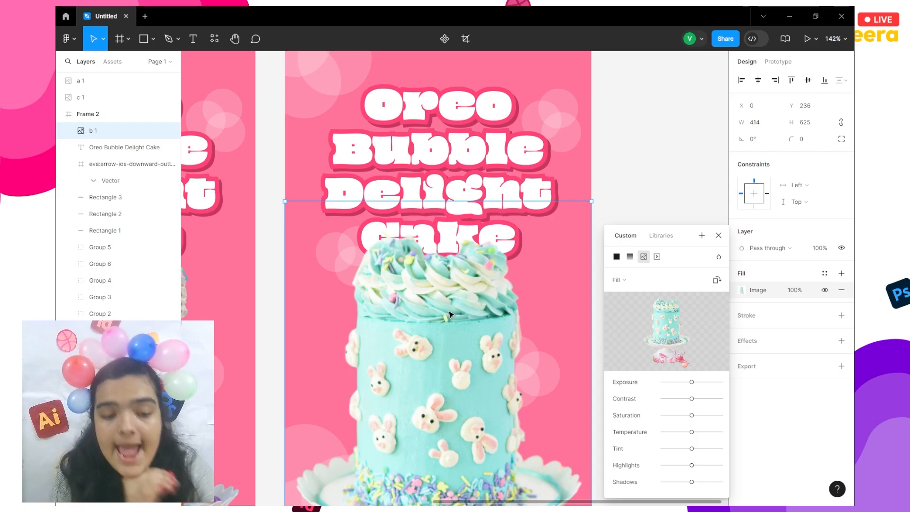
pyautogui.click(411, 120)
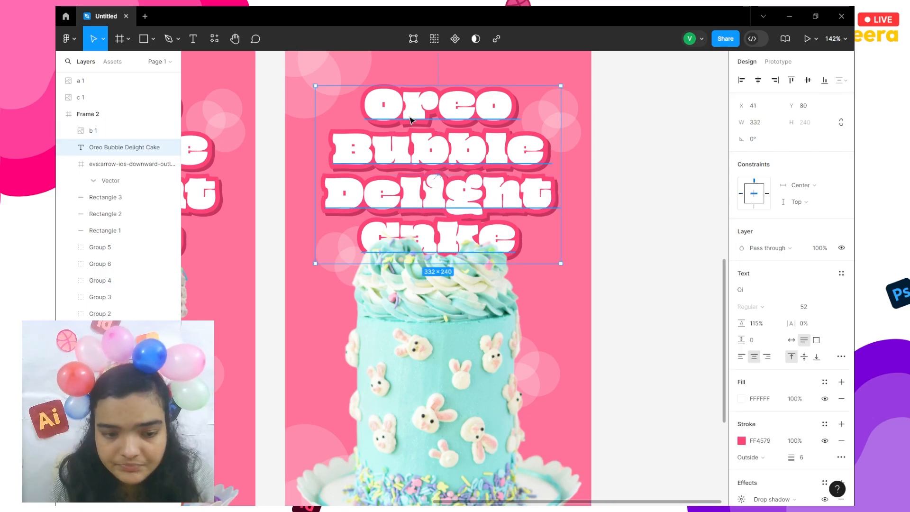
pyautogui.doubleClick(411, 120)
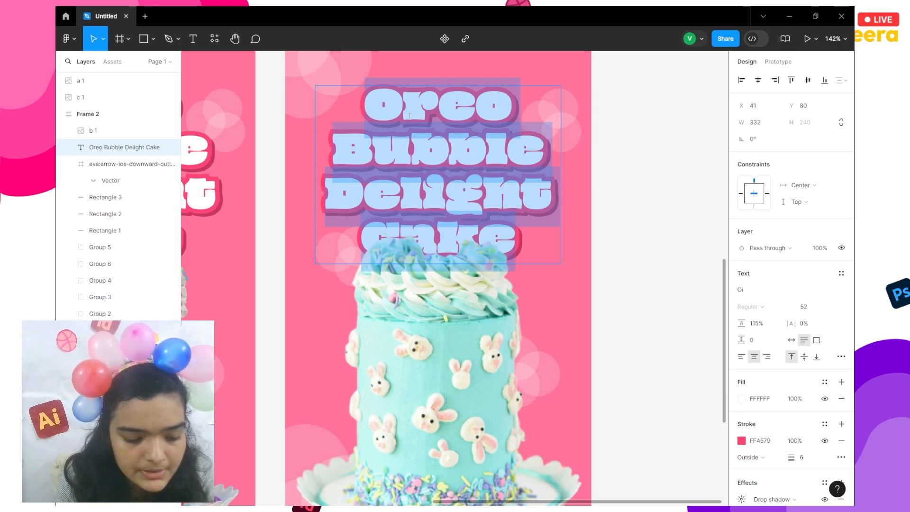
pyautogui.write('Easter')
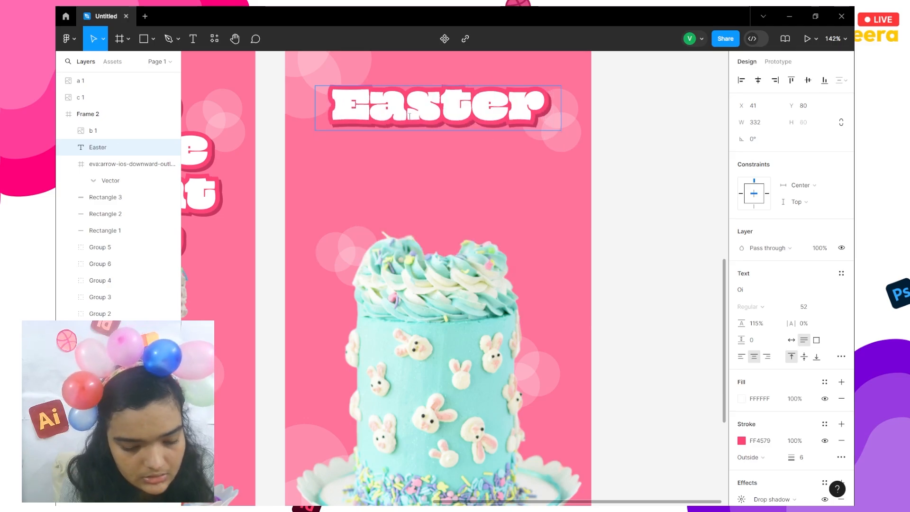
pyautogui.write(' Blue')
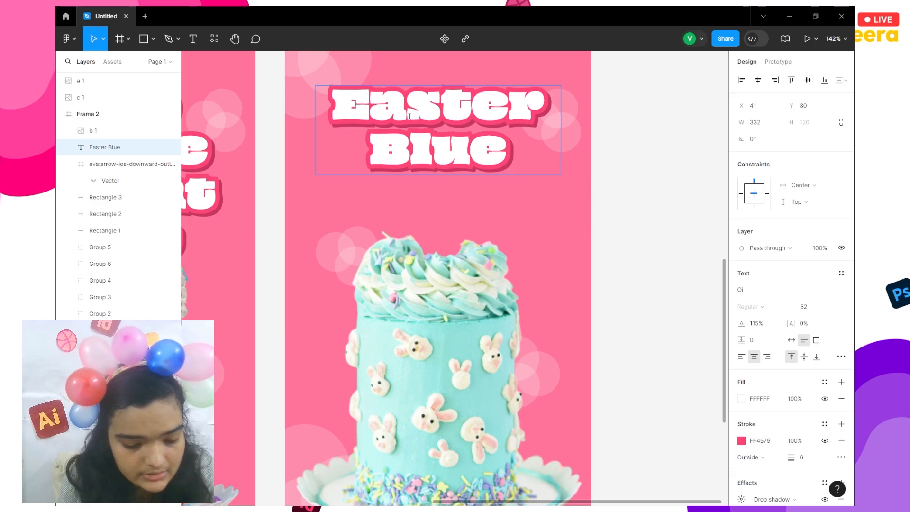
pyautogui.write(' Bliss')
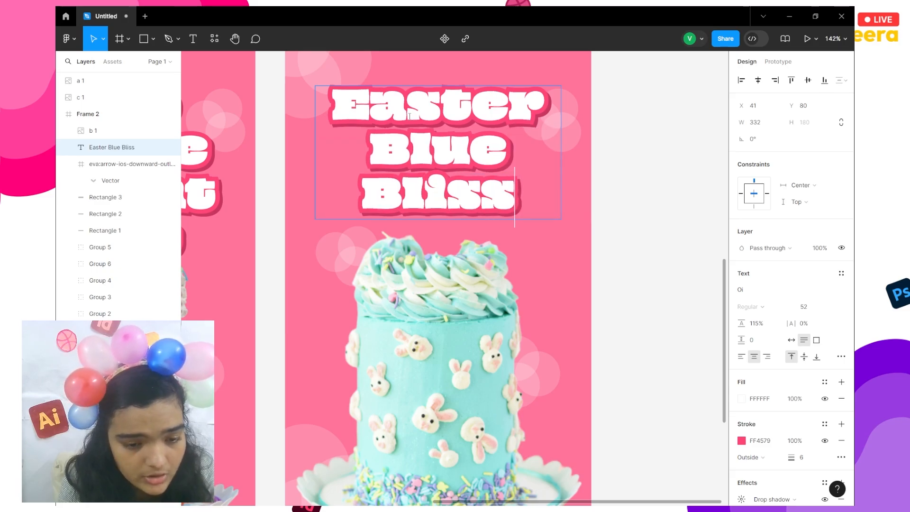
pyautogui.write(' Cake')
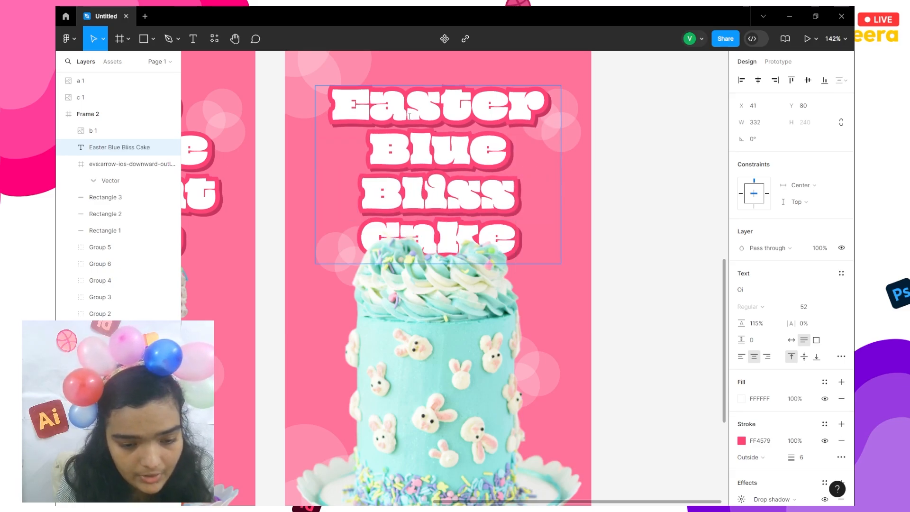
pyautogui.scroll(2, 409, 116)
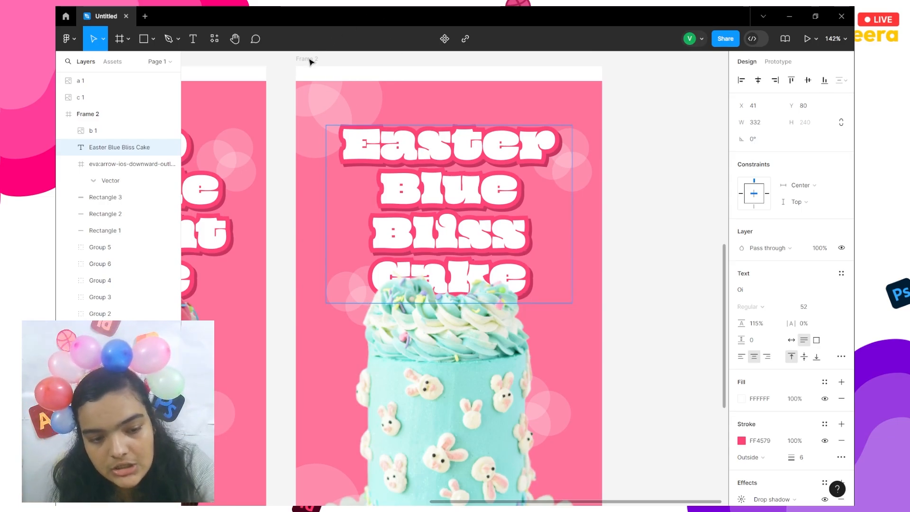
pyautogui.press('Escape')
pyautogui.scroll(-1, 438, 283)
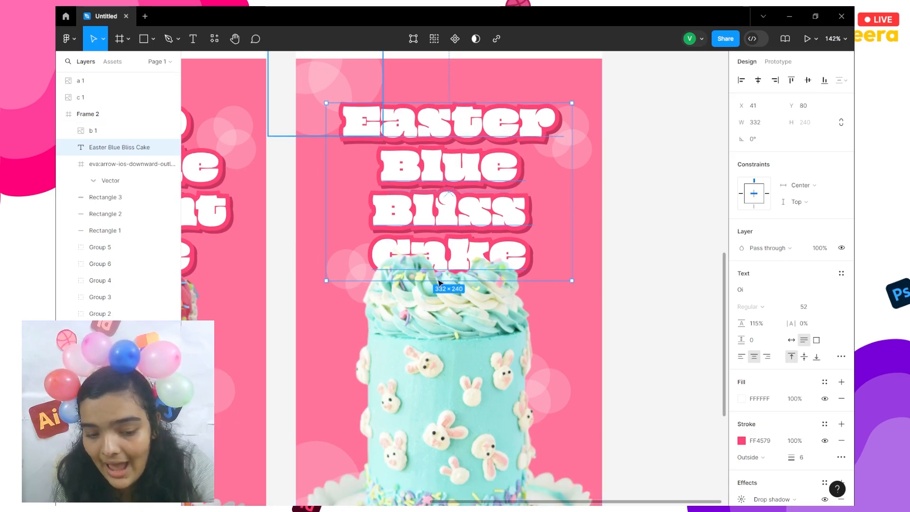
pyautogui.scroll(-1, 479, 376)
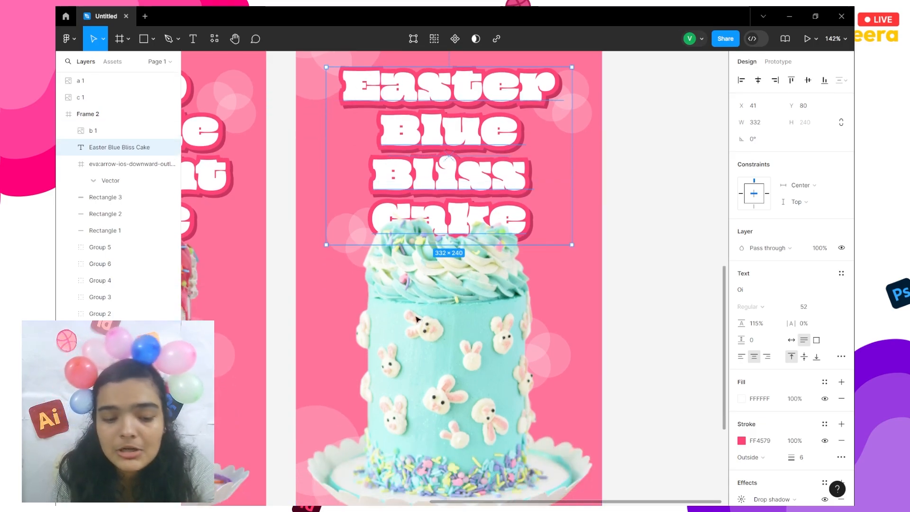
# Try lowering the contrast of Frame 2's turquoise cake image, then undo the adjustment
pyautogui.scroll(-3, 457, 395)
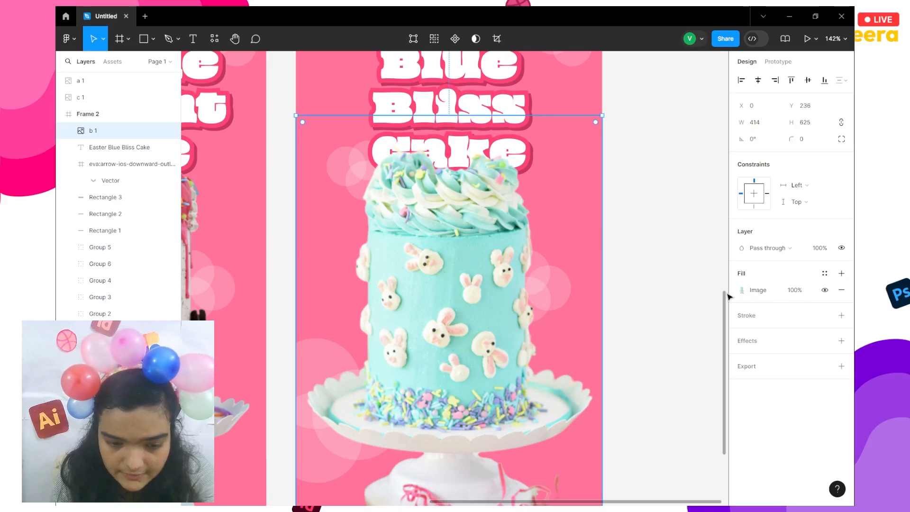
pyautogui.click(740, 291)
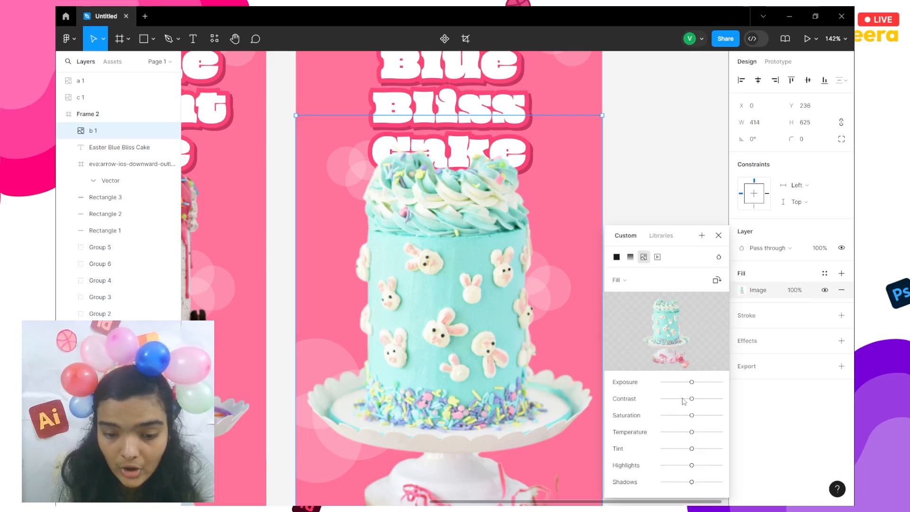
pyautogui.moveTo(694, 398); pyautogui.dragTo(668, 406)
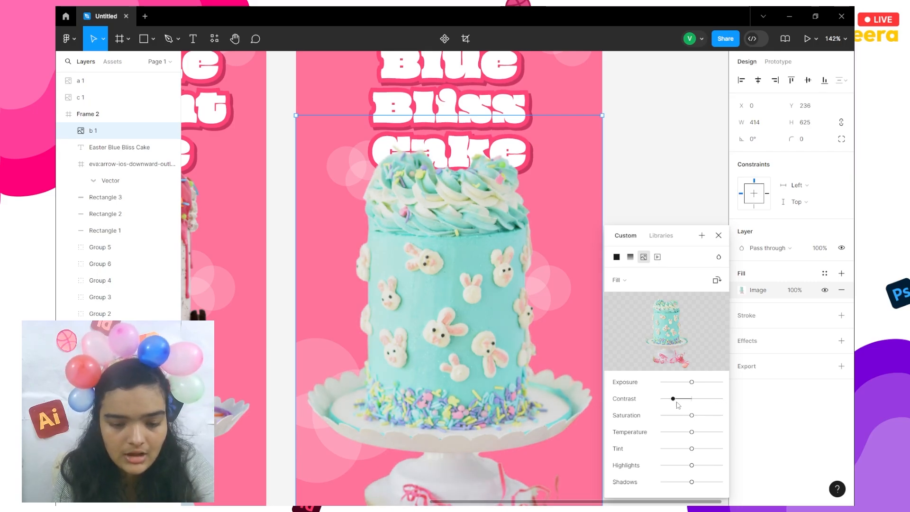
pyautogui.click(681, 403)
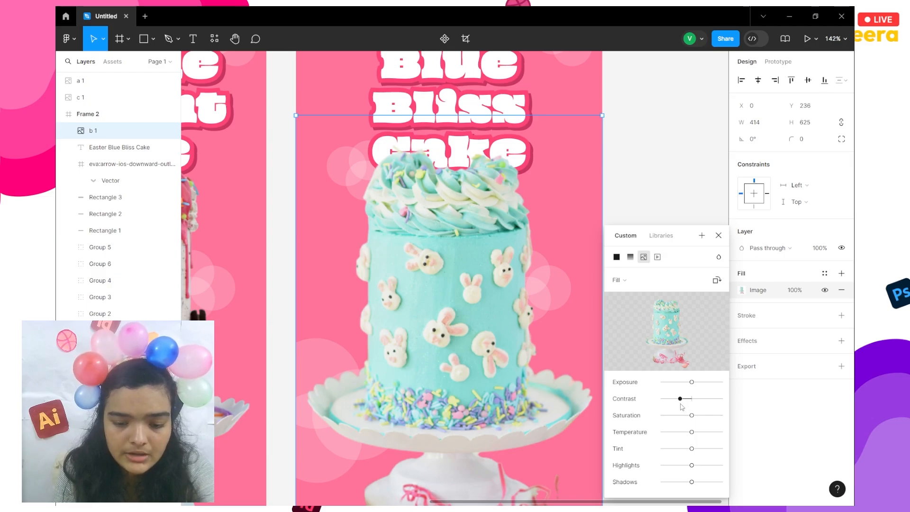
pyautogui.scroll(-3, 525, 335)
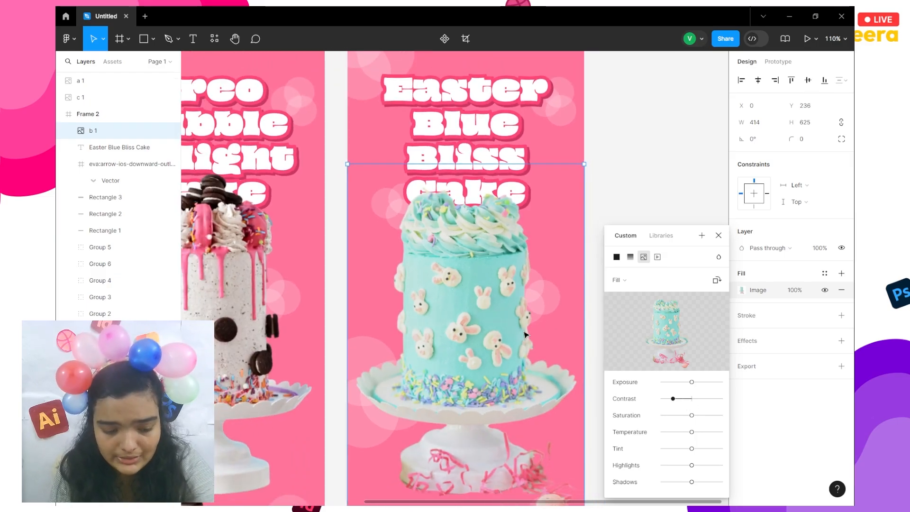
pyautogui.hotkey('ctrl', 'z')
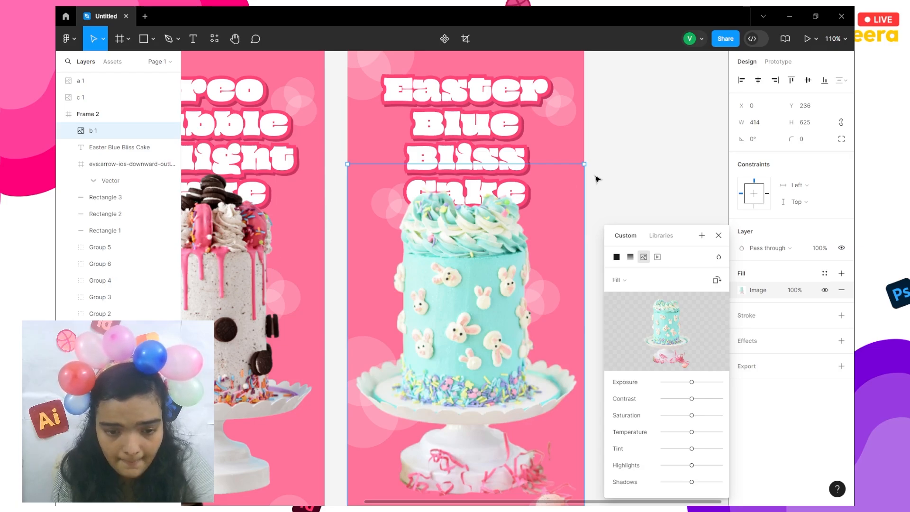
# Try stronger and weaker saturation on Frame 2's turquoise cake image and return it to neutral
pyautogui.scroll(3, 598, 180)
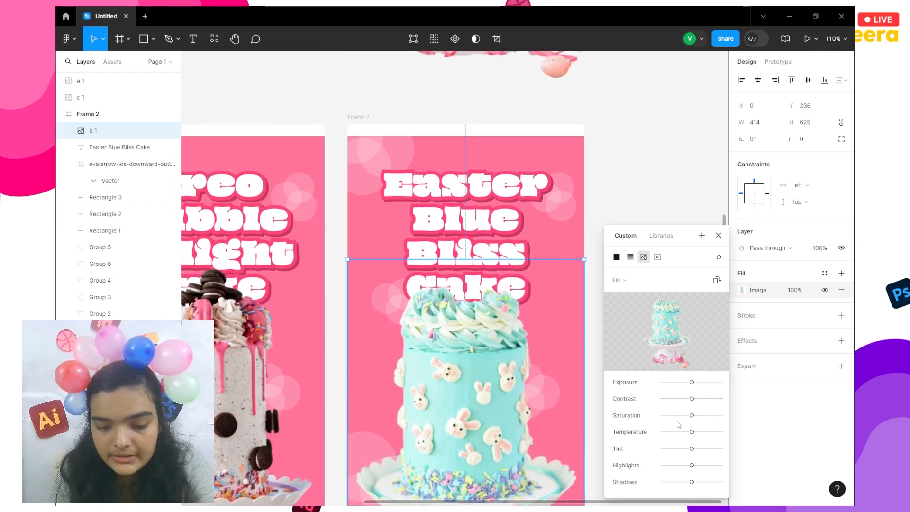
pyautogui.moveTo(691, 416); pyautogui.dragTo(719, 416)
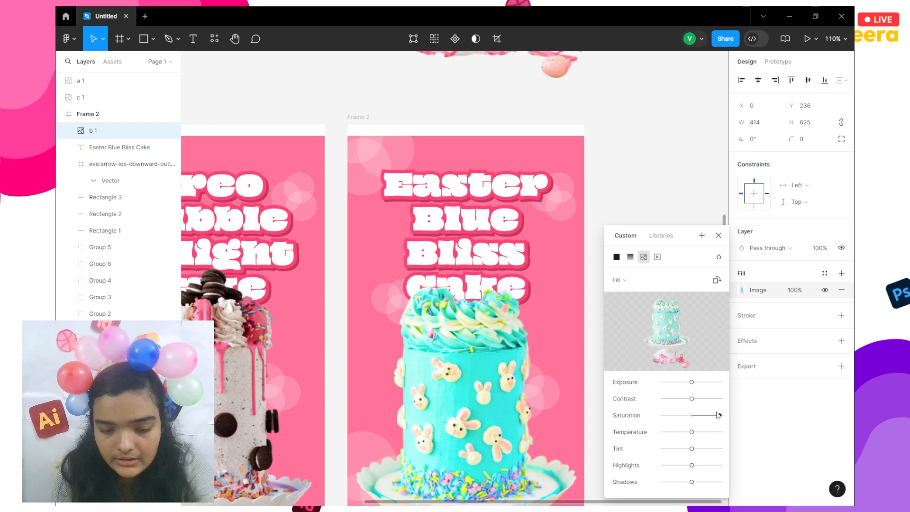
pyautogui.click(686, 415)
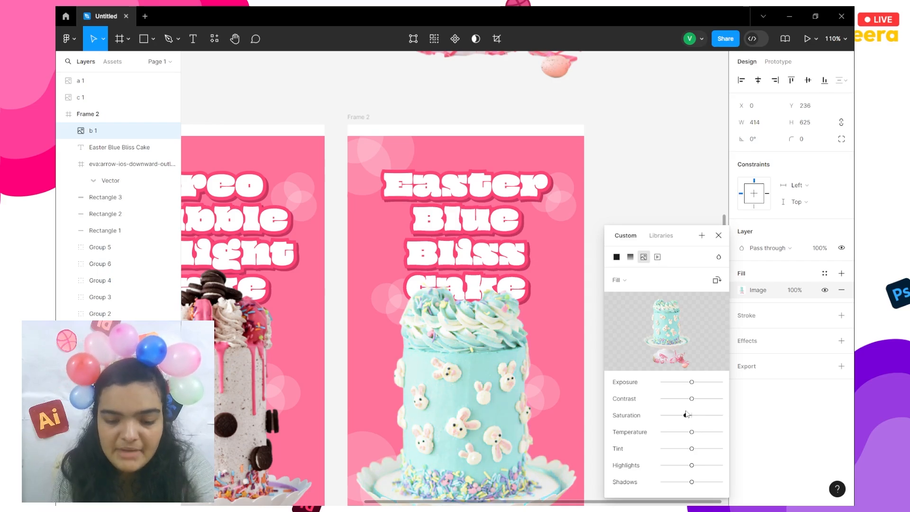
pyautogui.click(686, 181)
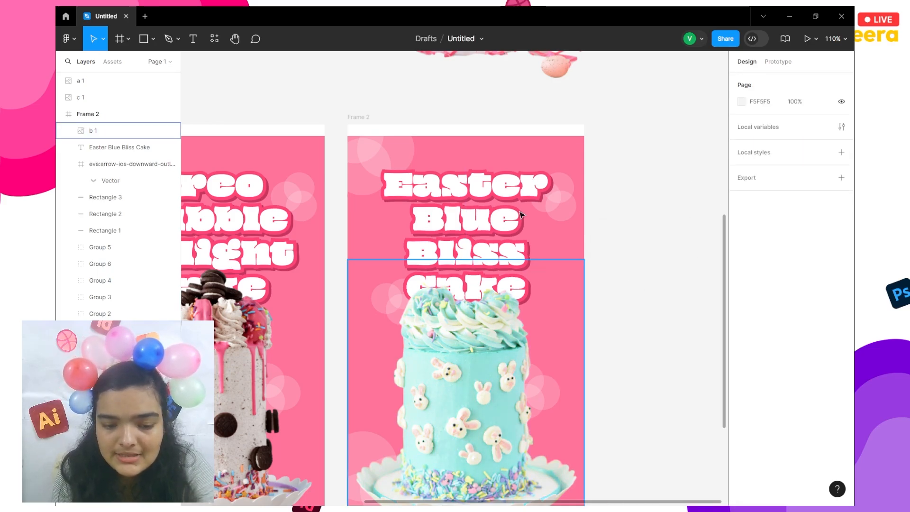
# Preview the Darken blend mode on the turquoise cake's image fill, keep Normal and deselect the image
pyautogui.click(463, 386)
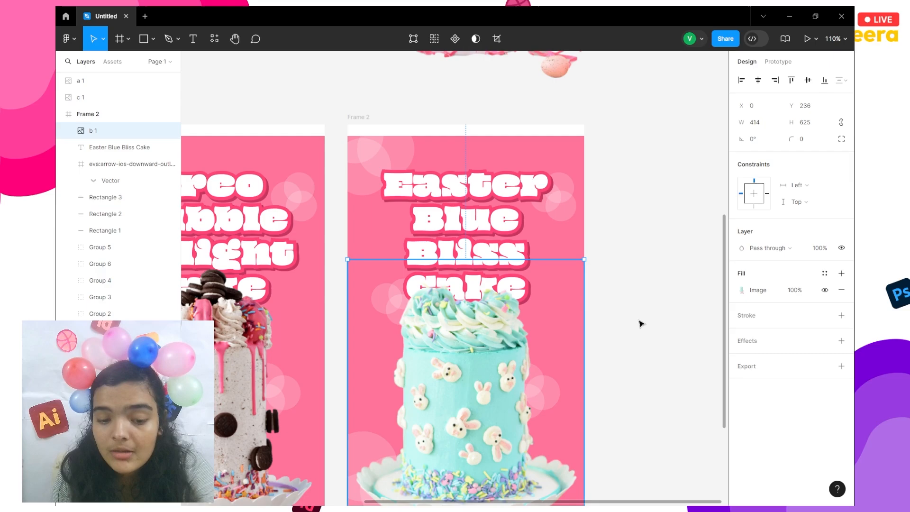
pyautogui.click(741, 290)
pyautogui.click(741, 291)
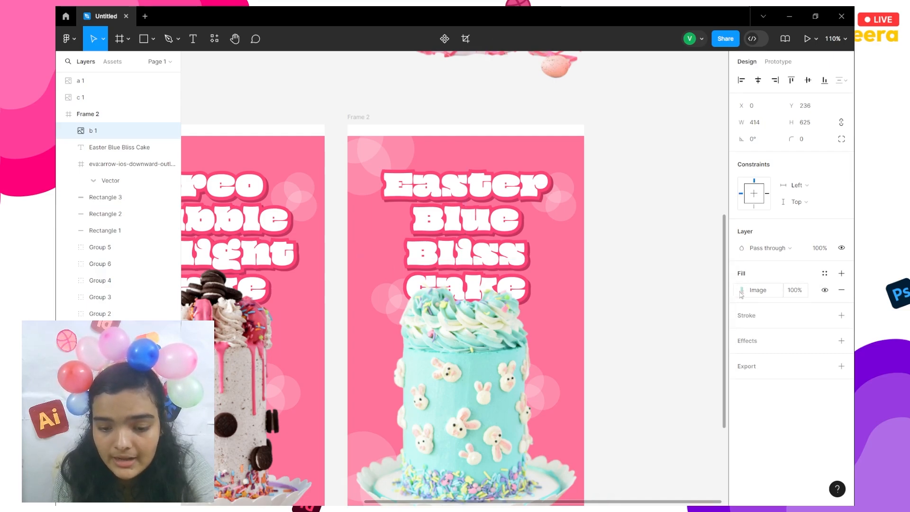
pyautogui.click(741, 290)
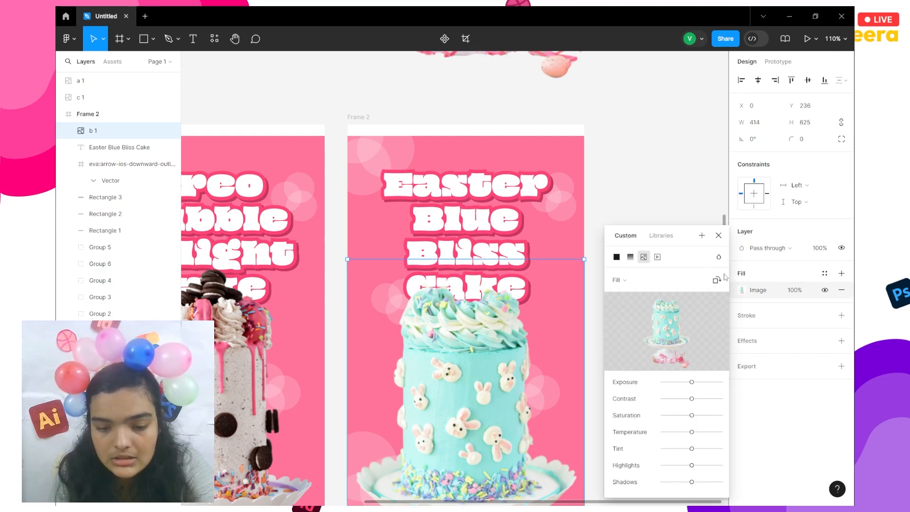
pyautogui.click(720, 257)
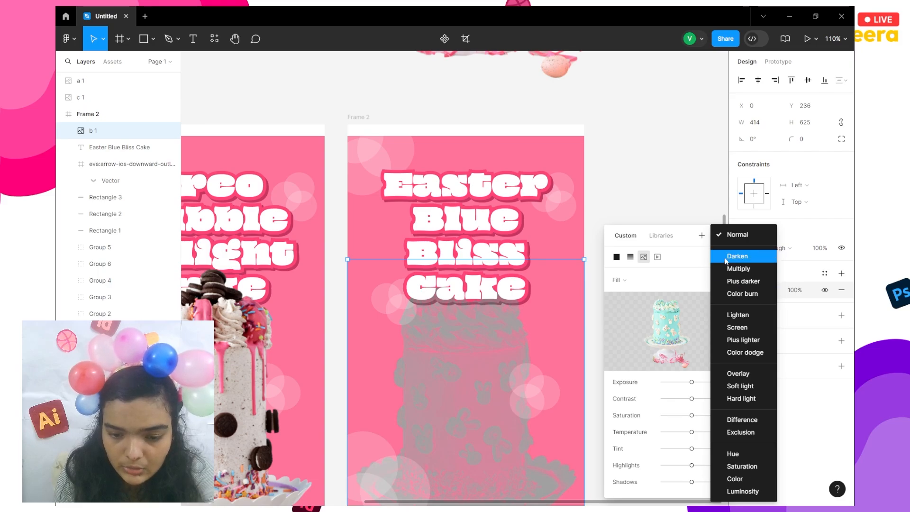
pyautogui.click(729, 236)
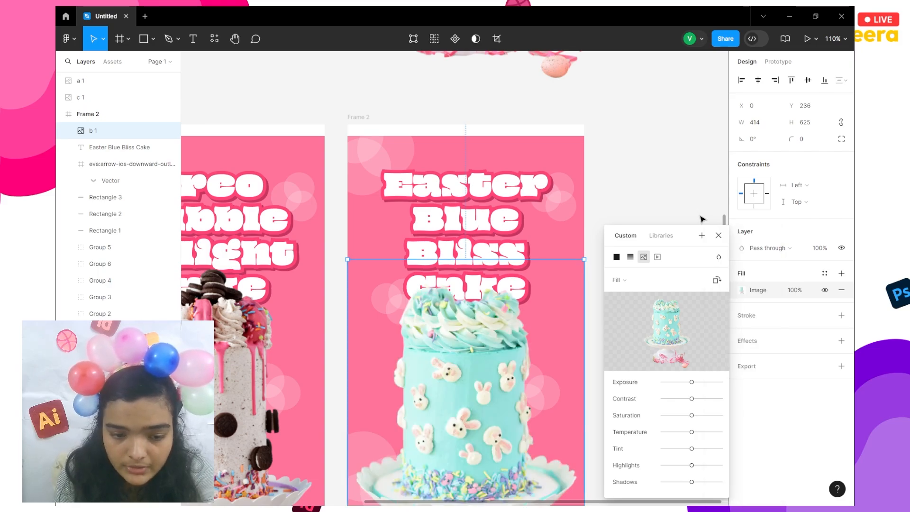
pyautogui.scroll(-2, 701, 219)
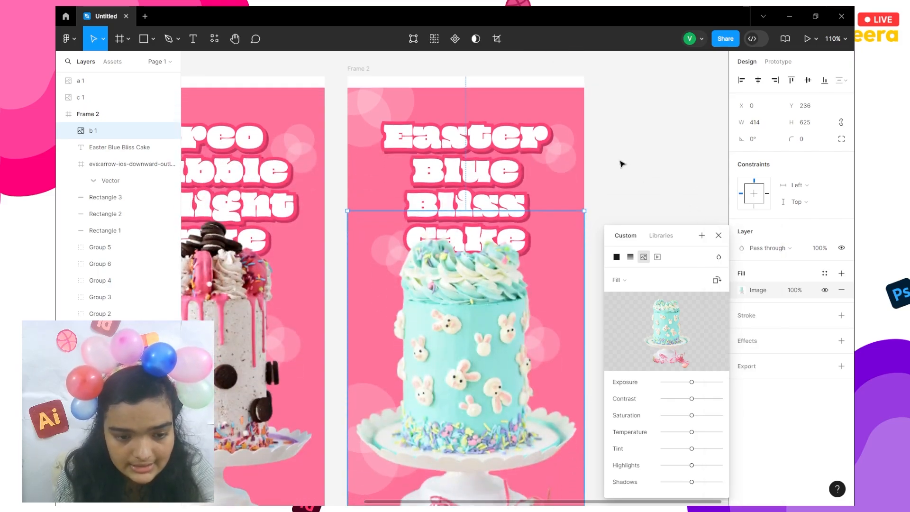
pyautogui.click(656, 184)
pyautogui.click(485, 314)
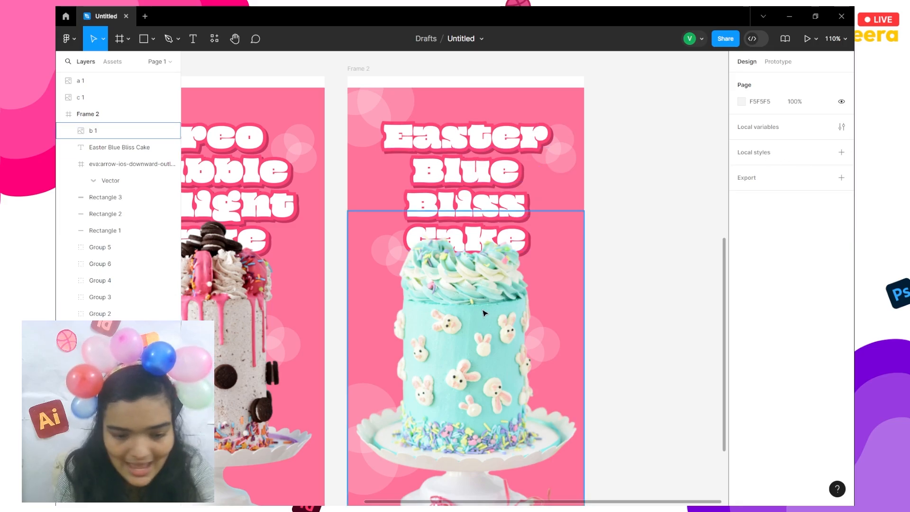
# Recolour Frame 2's background by sampling the turquoise cake and shifting the sampled colour to a saturated teal, 00B1B1
pyautogui.click(373, 70)
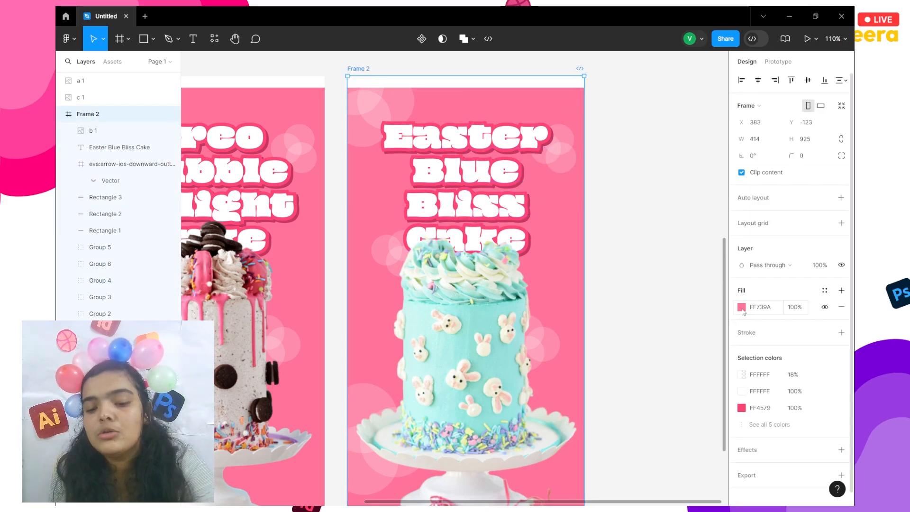
pyautogui.click(742, 307)
pyautogui.click(619, 382)
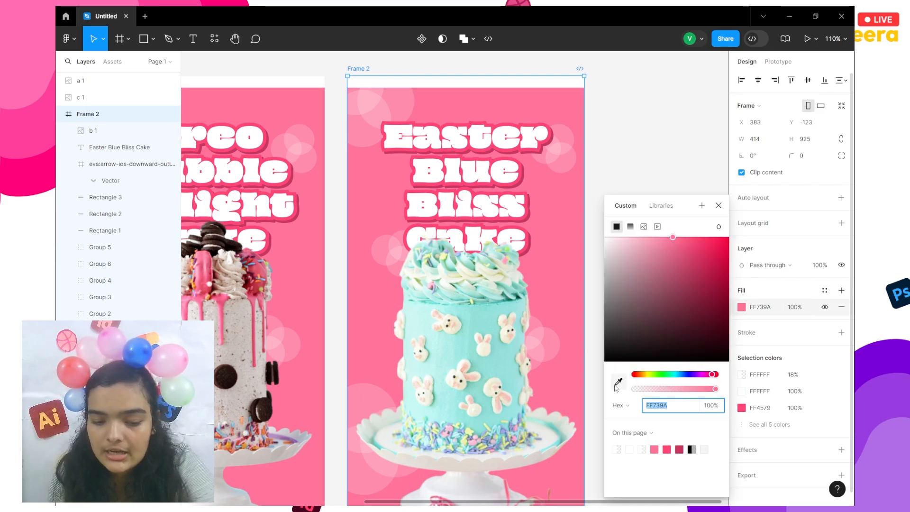
pyautogui.click(473, 348)
pyautogui.moveTo(677, 319); pyautogui.dragTo(715, 311)
pyautogui.click(680, 373)
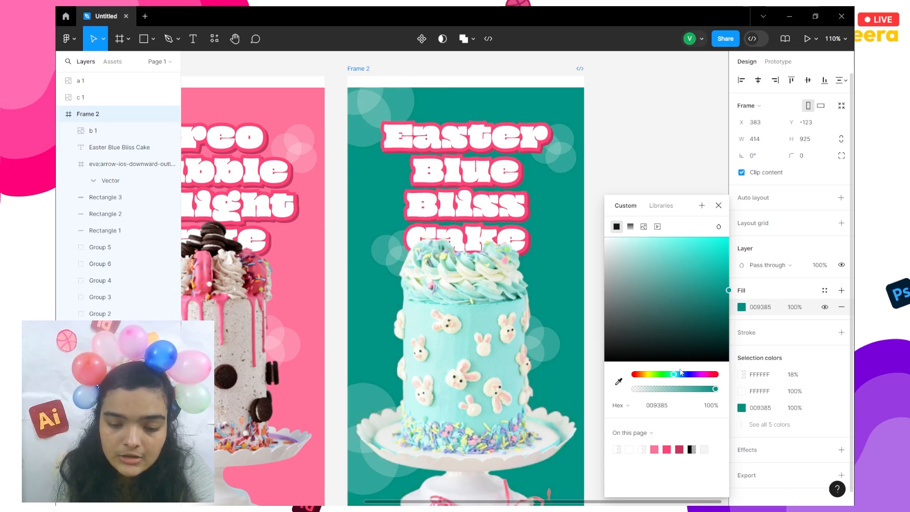
pyautogui.moveTo(681, 377)
pyautogui.mouseDown()
pyautogui.moveTo(690, 377)
pyautogui.moveTo(677, 379)
pyautogui.mouseUp()
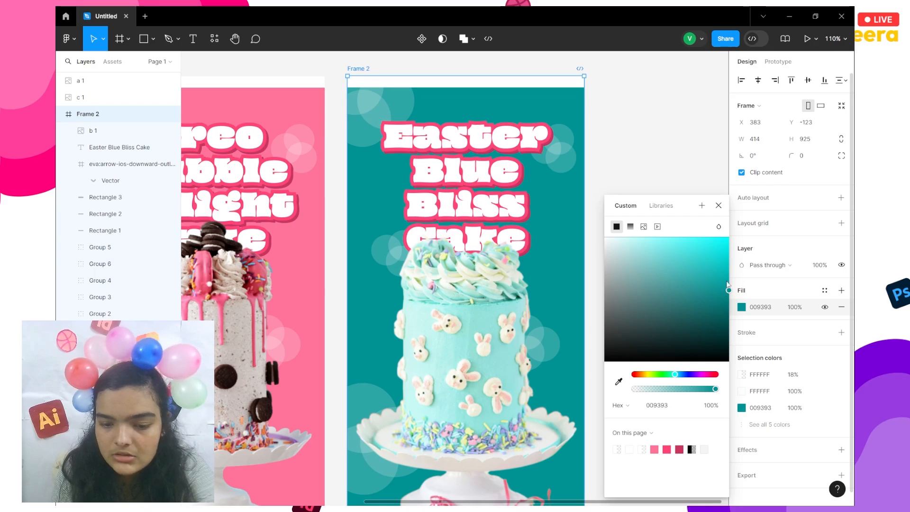
pyautogui.moveTo(727, 280); pyautogui.dragTo(729, 275)
# Set Frame 2's background fill to the hex colour 00D0DD
pyautogui.click(672, 407)
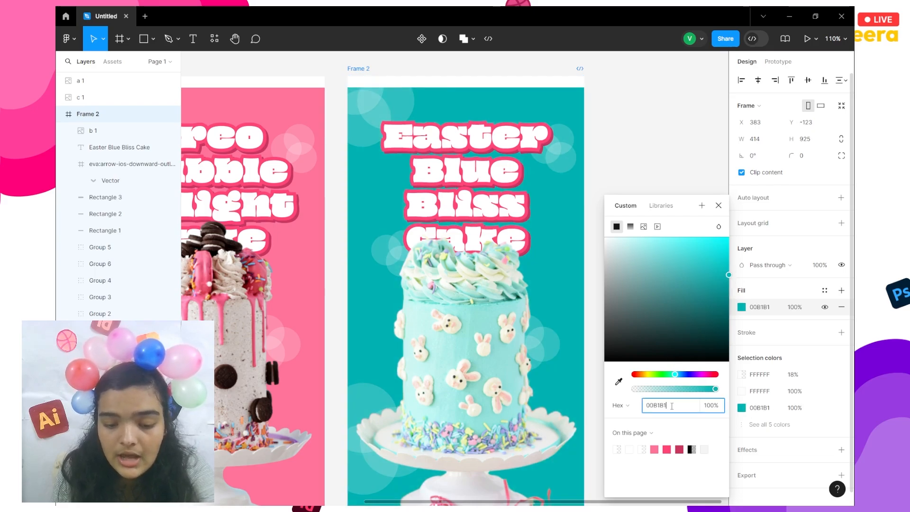
pyautogui.doubleClick(672, 406)
pyautogui.write('00d0')
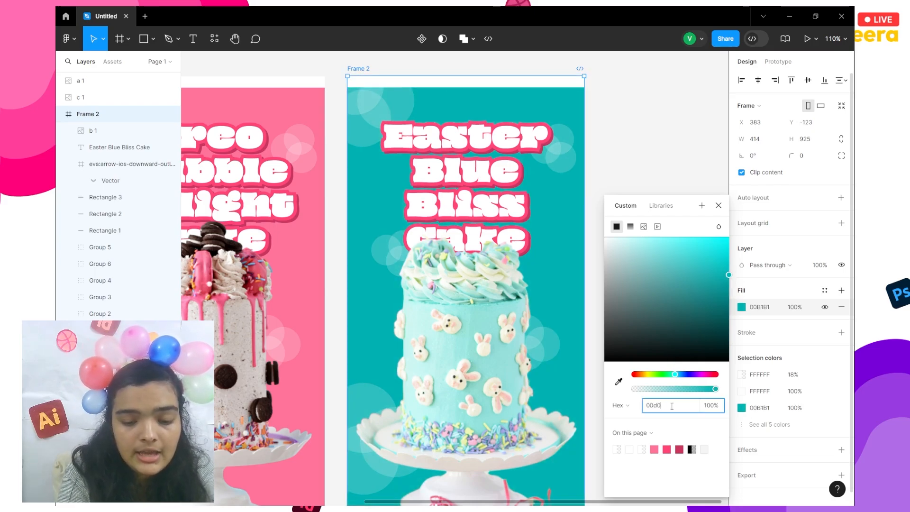
pyautogui.write('dd')
pyautogui.press('Return')
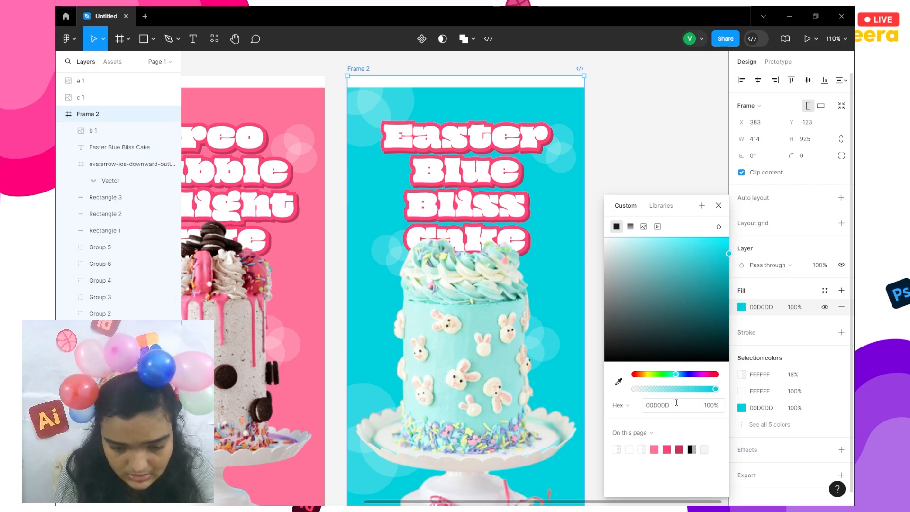
# Try darker teal, blue and green shades for Frame 2's background fill
pyautogui.click(724, 260)
pyautogui.moveTo(730, 272); pyautogui.dragTo(729, 274)
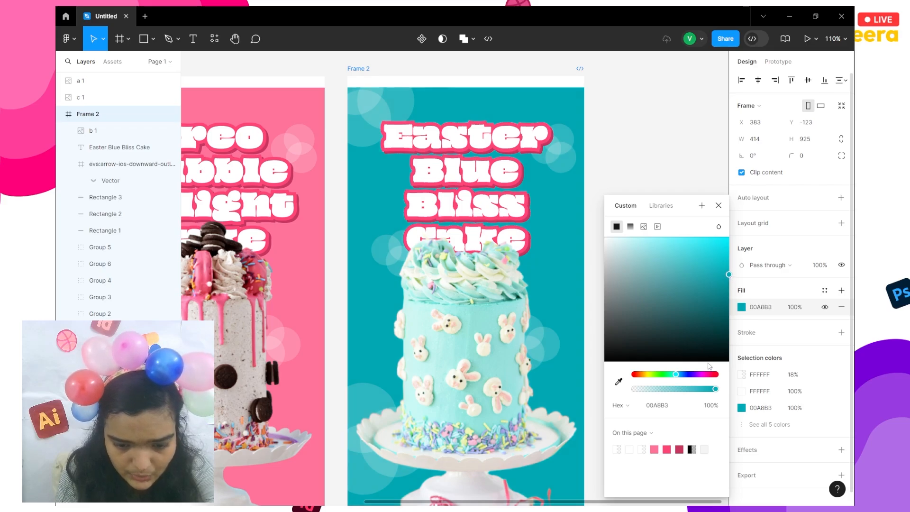
pyautogui.click(679, 377)
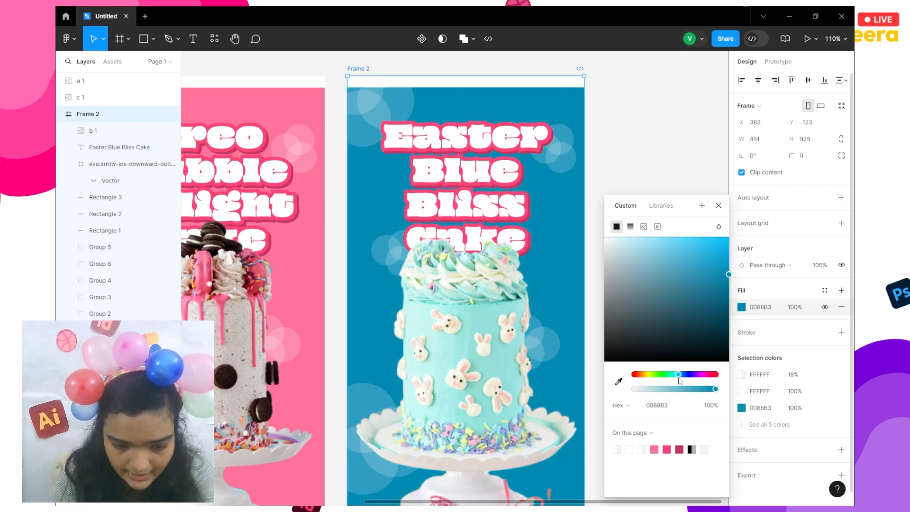
pyautogui.moveTo(677, 381); pyautogui.dragTo(675, 378)
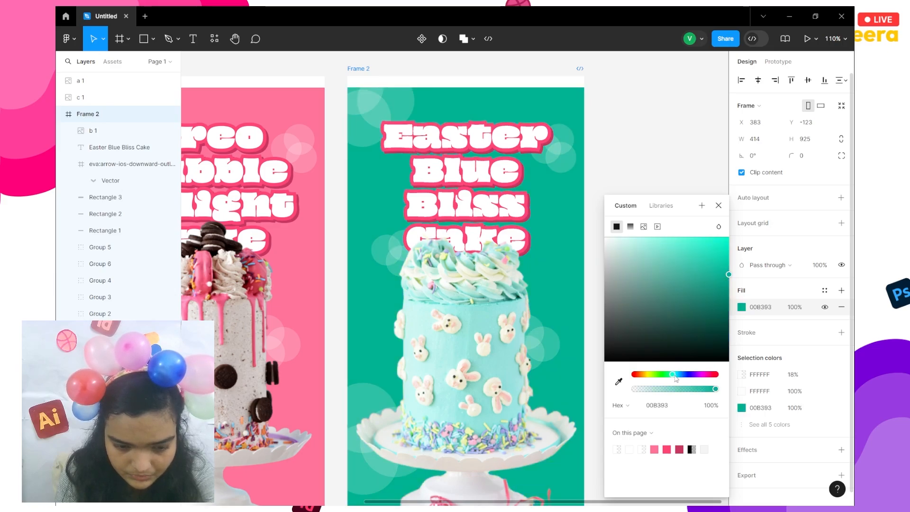
# Sample a blue sprinkle, 657EB9, for Frame 2's background, and try darkening it and shifting its hue to deep purple
pyautogui.click(619, 381)
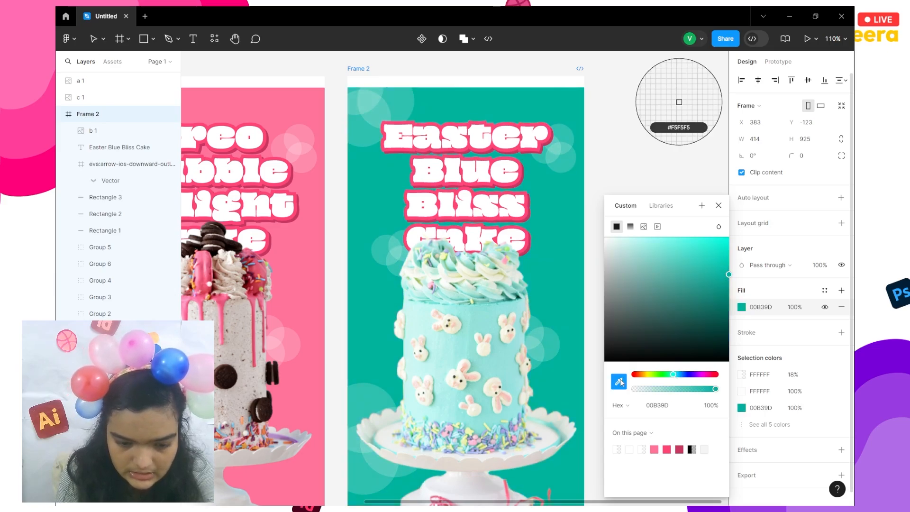
pyautogui.click(507, 429)
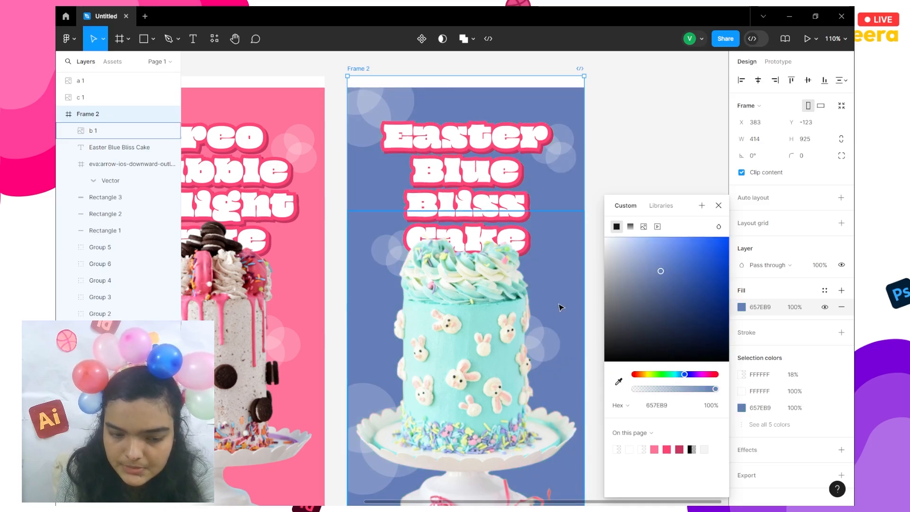
pyautogui.click(671, 322)
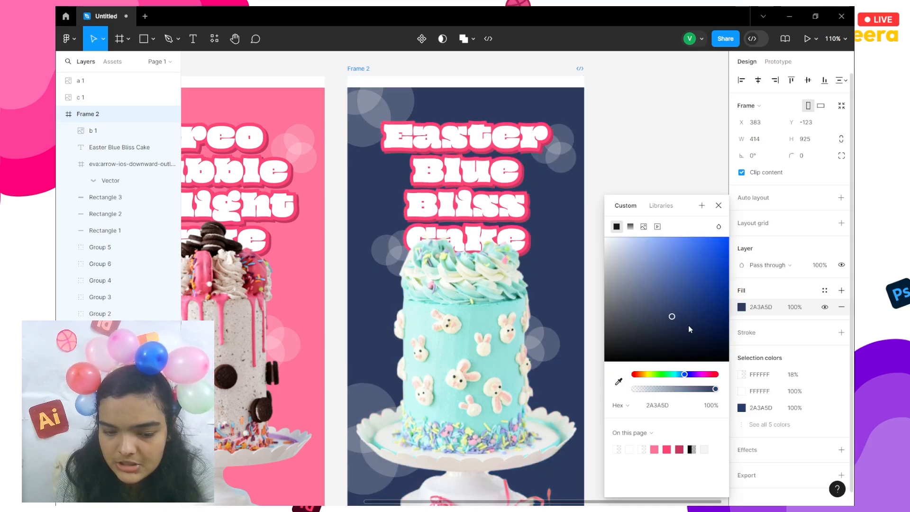
pyautogui.click(688, 323)
pyautogui.moveTo(695, 375); pyautogui.dragTo(700, 374)
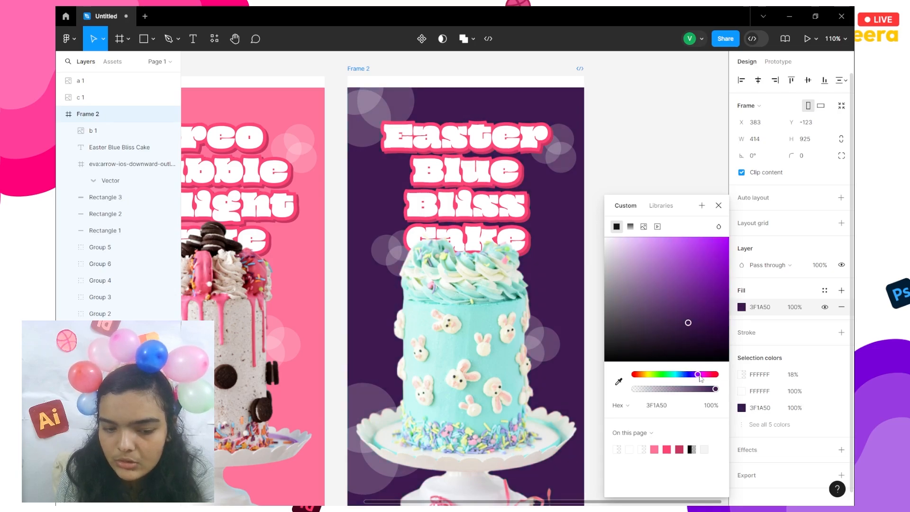
# Sample the cake's light turquoise for Frame 2's background and deepen it to the teal 00ABAB
pyautogui.click(619, 381)
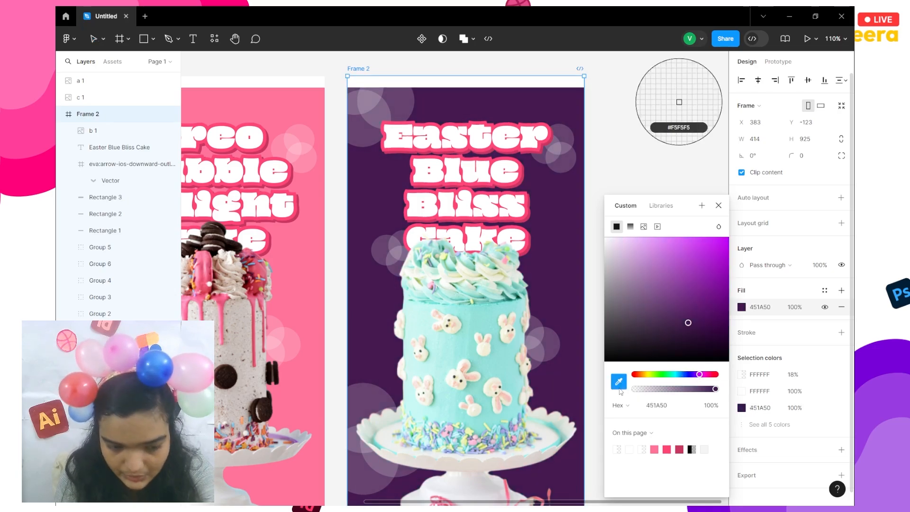
pyautogui.click(453, 338)
pyautogui.scroll(-4, 453, 337)
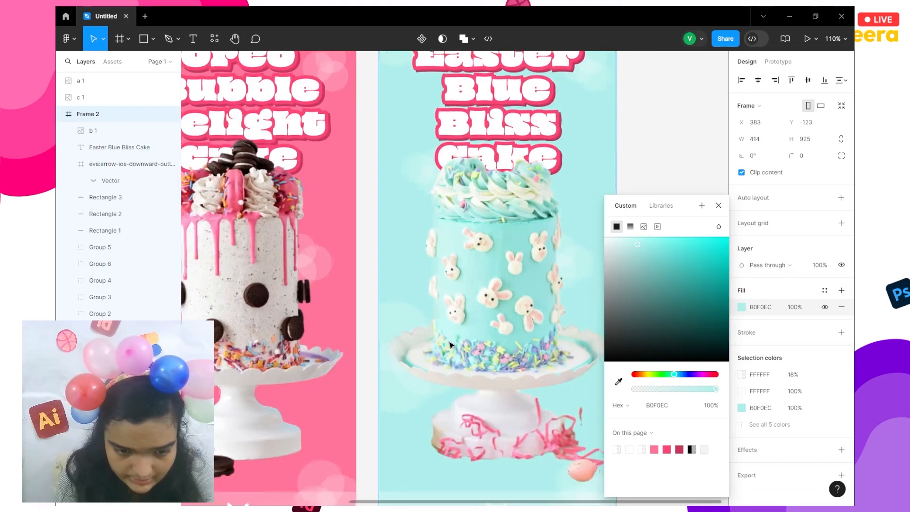
pyautogui.moveTo(659, 285); pyautogui.dragTo(740, 287)
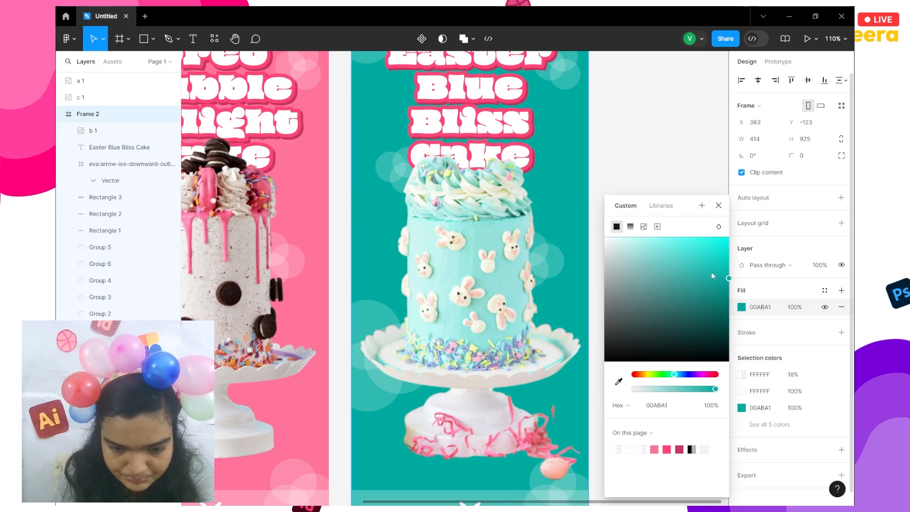
pyautogui.moveTo(677, 377); pyautogui.dragTo(677, 378)
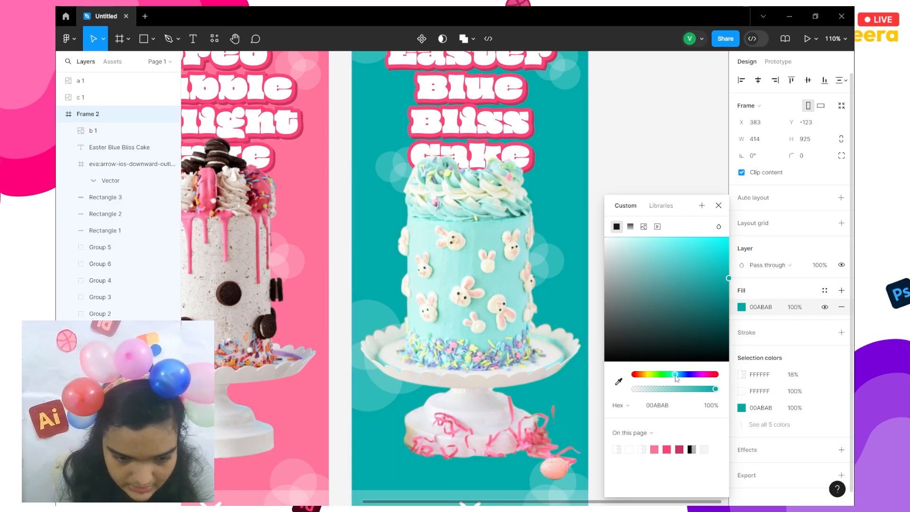
# Slightly lower the contrast of Frame 2's turquoise cake image
pyautogui.click(493, 256)
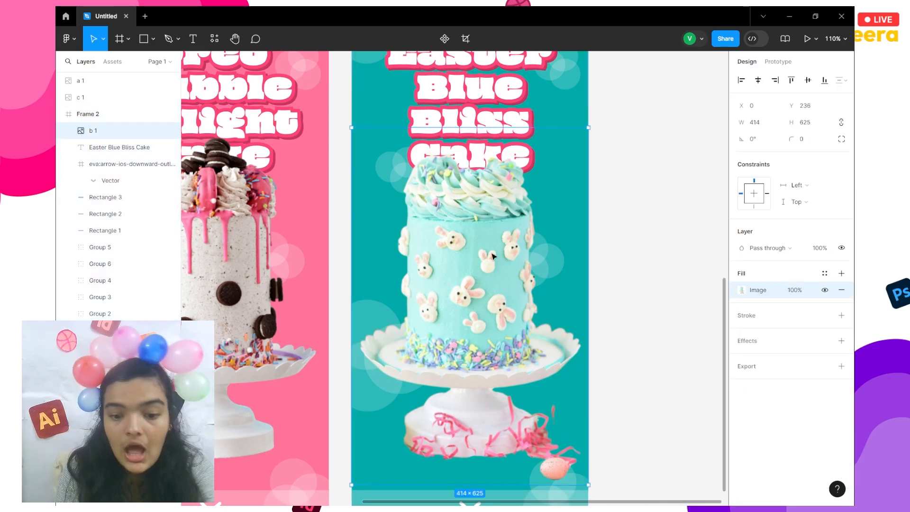
pyautogui.click(743, 290)
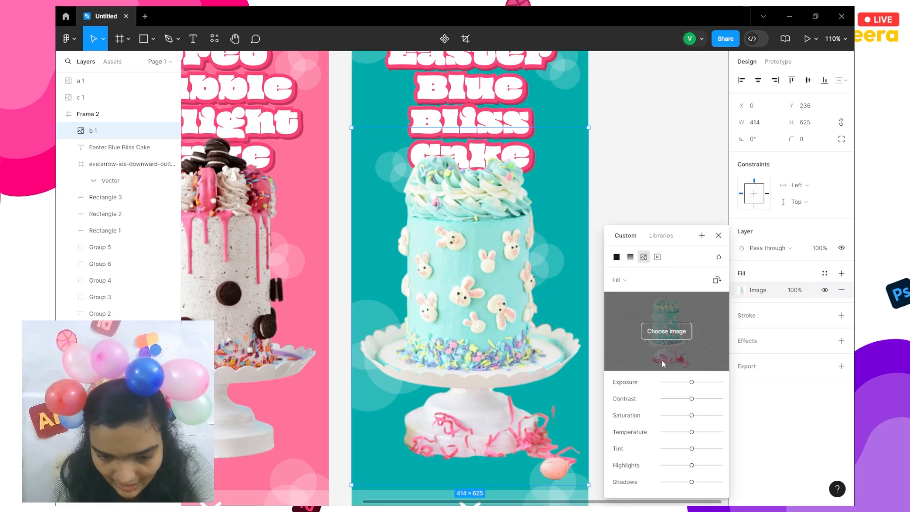
pyautogui.moveTo(683, 399); pyautogui.dragTo(684, 399)
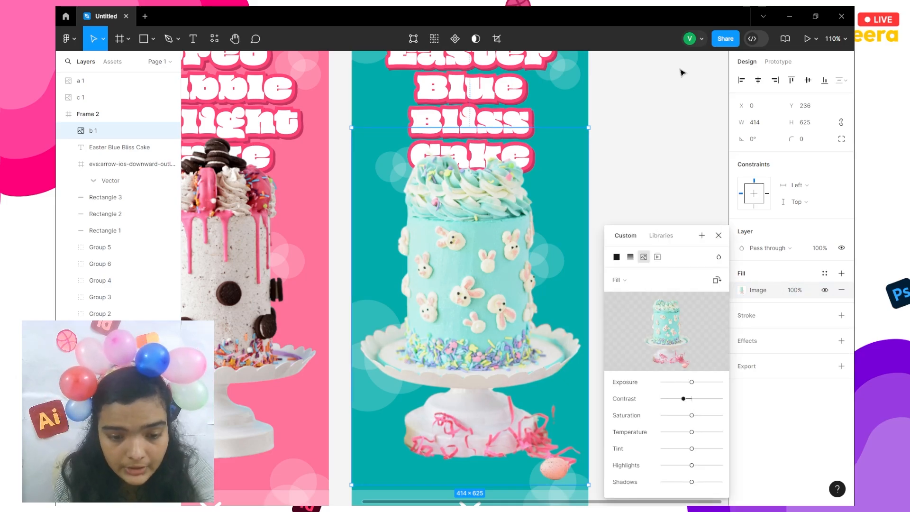
# Sample the cake's turquoise for Frame 2's background fill, adjust it to 42CDCD and deselect the frame
pyautogui.scroll(5, 383, 150)
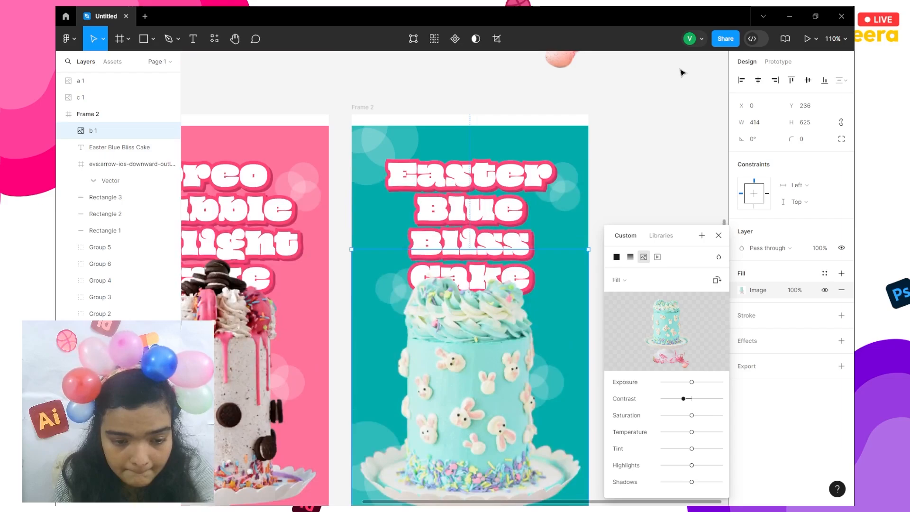
pyautogui.click(362, 107)
pyautogui.click(741, 308)
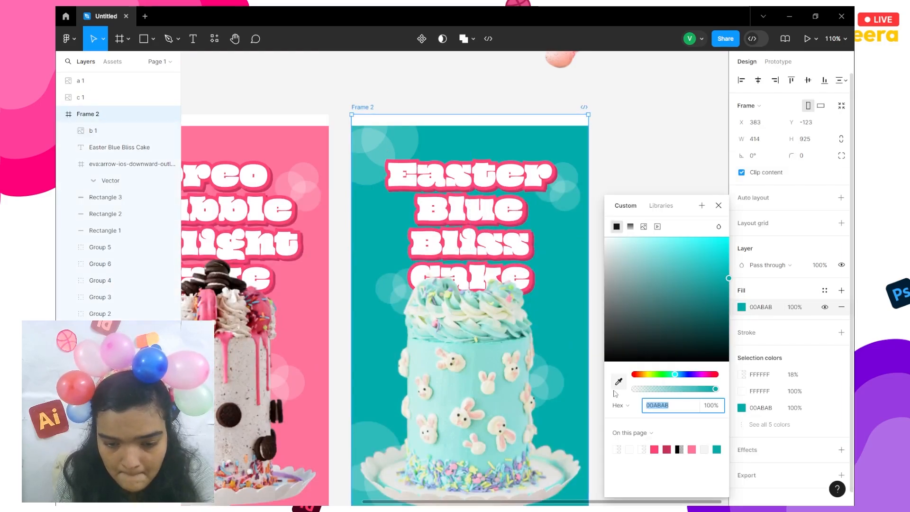
pyautogui.click(618, 382)
pyautogui.click(494, 364)
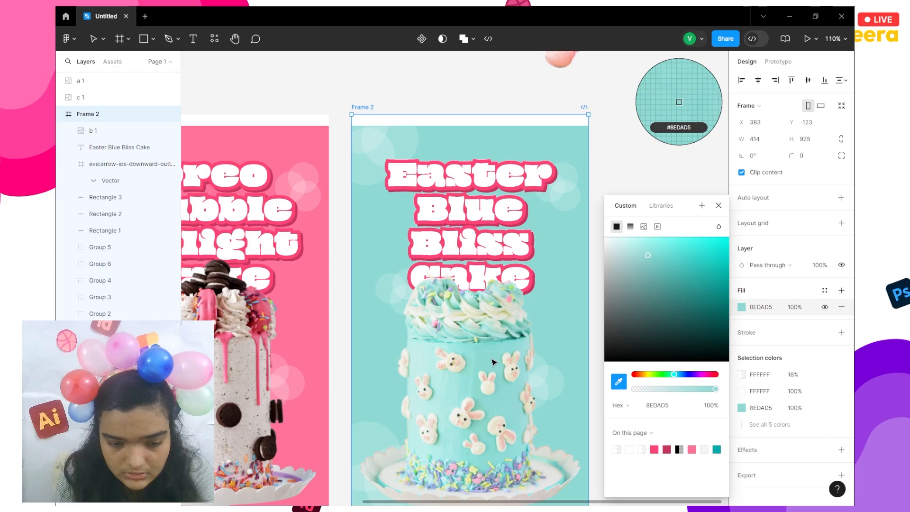
pyautogui.moveTo(684, 283)
pyautogui.mouseDown()
pyautogui.moveTo(729, 294)
pyautogui.moveTo(733, 269)
pyautogui.moveTo(689, 268)
pyautogui.mouseUp()
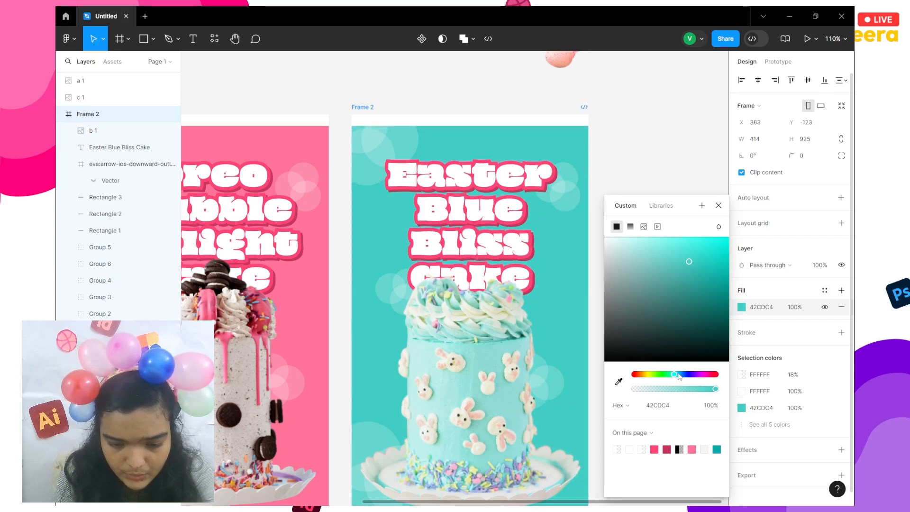
pyautogui.moveTo(677, 377); pyautogui.dragTo(677, 377)
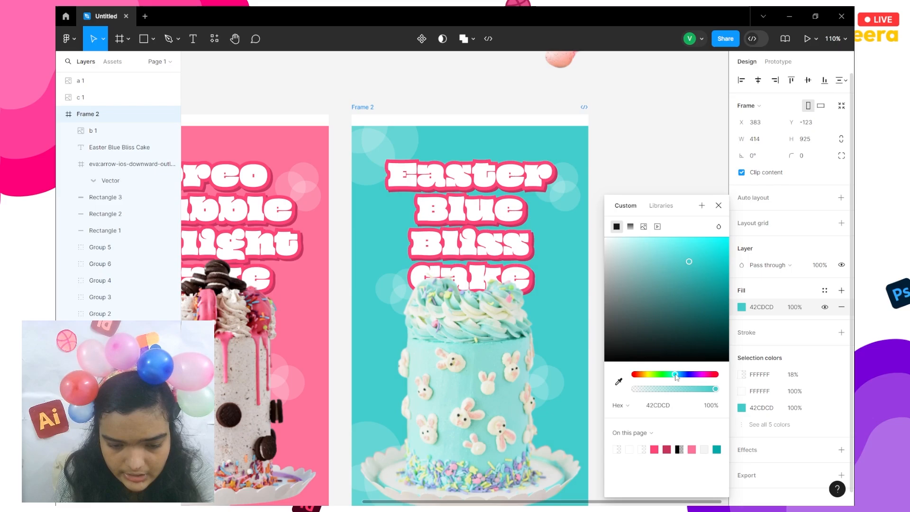
pyautogui.click(658, 77)
pyautogui.scroll(-1, 636, 163)
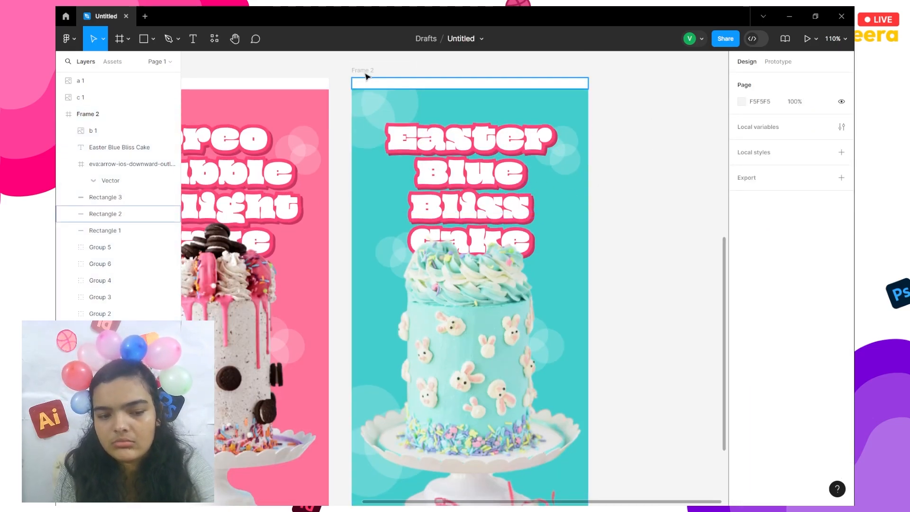
# Try the brighter turquoise 23DEDE on Frame 2's background, then undo the colour change and deselect the frame
pyautogui.click(365, 74)
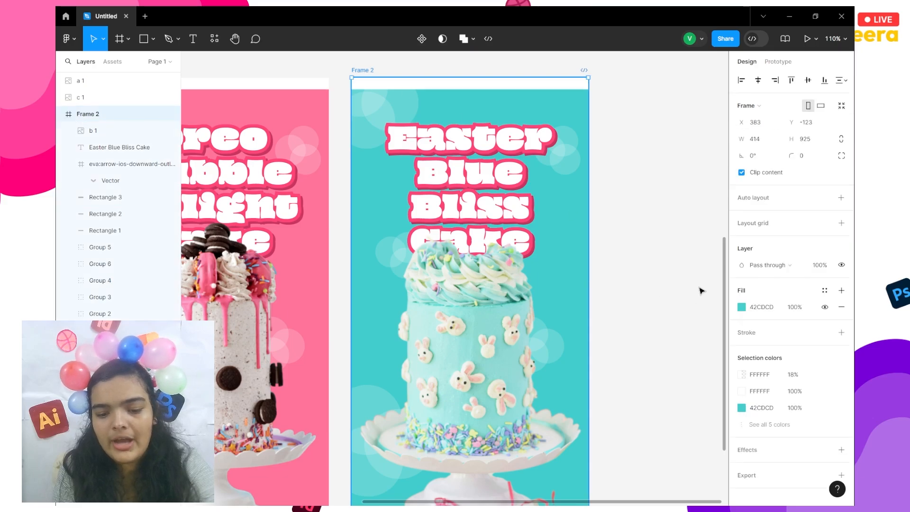
pyautogui.click(768, 307)
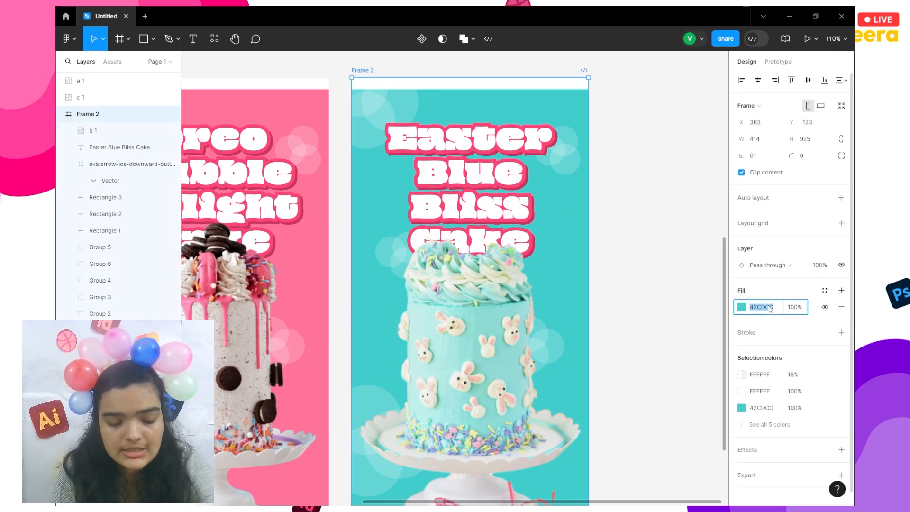
pyautogui.click(742, 307)
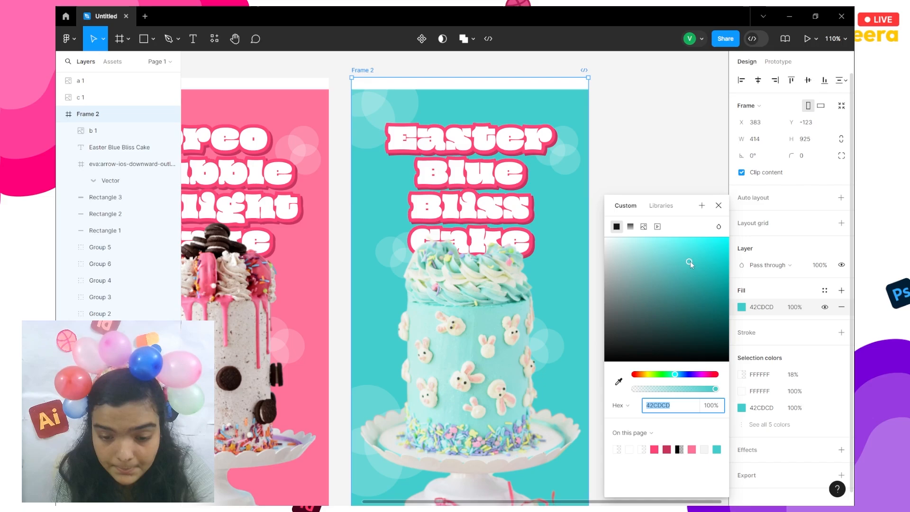
pyautogui.moveTo(690, 263); pyautogui.dragTo(699, 250)
pyautogui.click(709, 255)
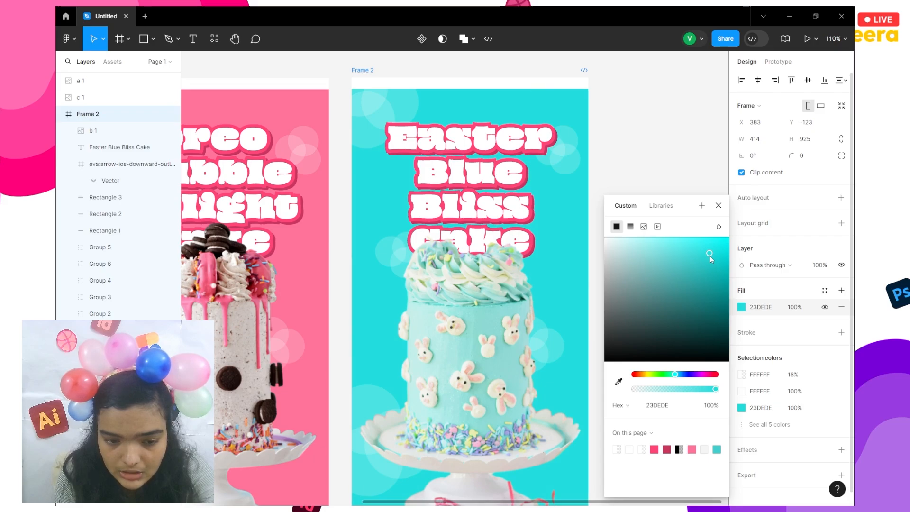
pyautogui.hotkey('ctrl', 'z')
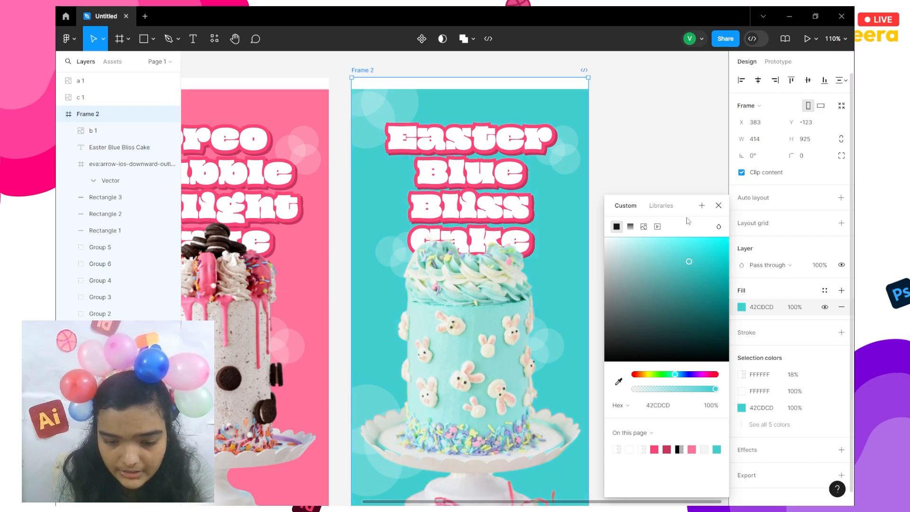
pyautogui.click(677, 178)
pyautogui.scroll(-2, 678, 178)
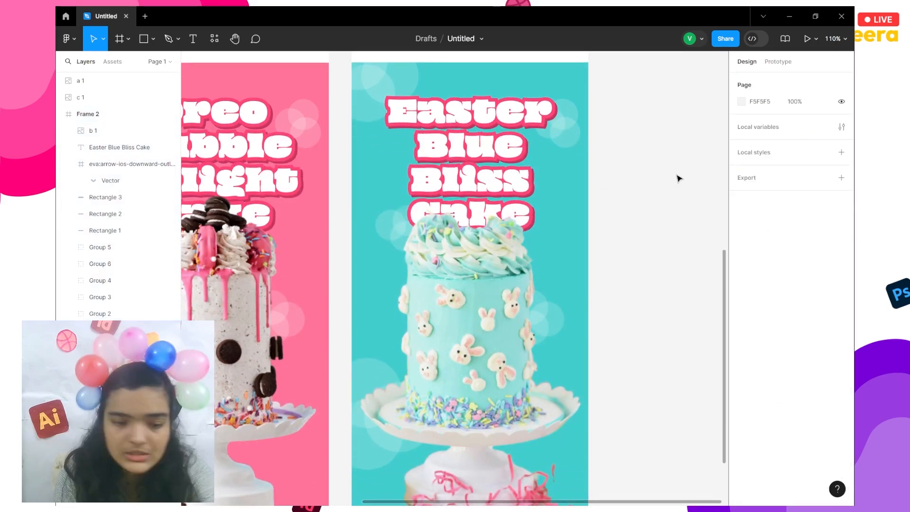
# Sample Frame 2's turquoise background for the title's outline colour and deepen it to 00C2C2
pyautogui.click(470, 168)
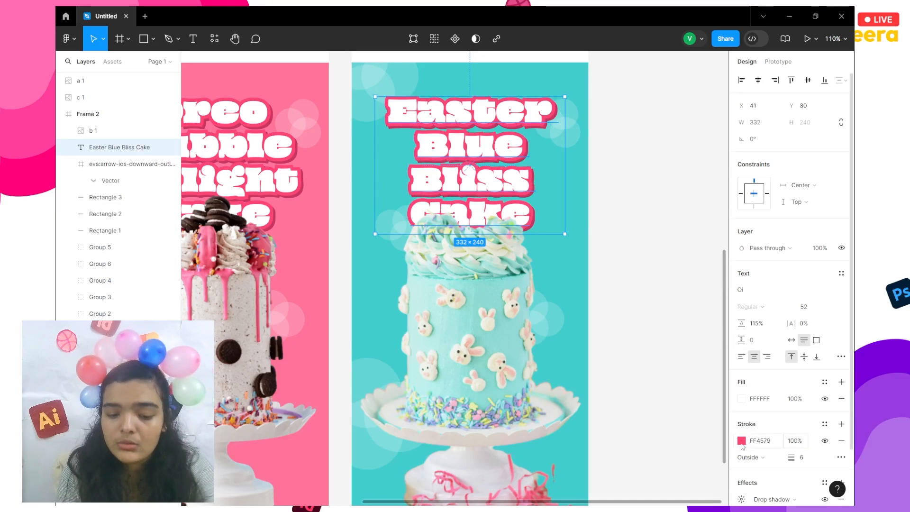
pyautogui.click(742, 440)
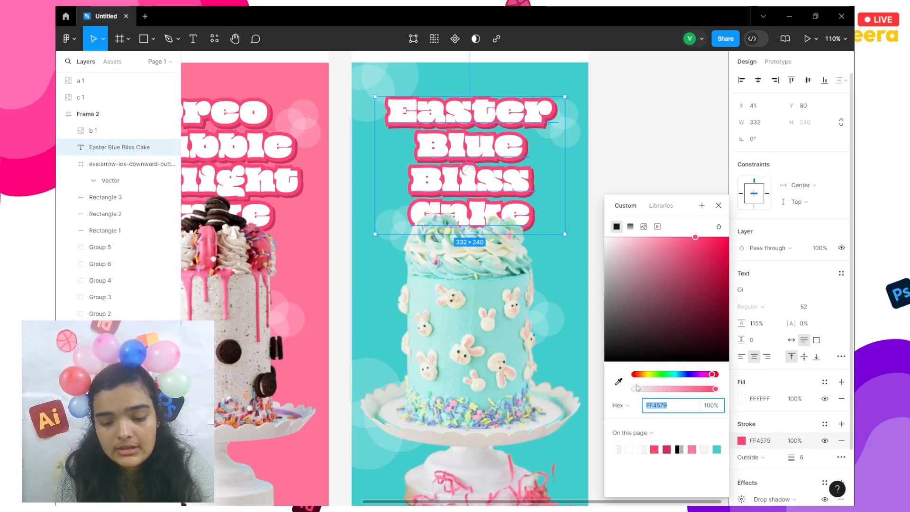
pyautogui.click(619, 382)
pyautogui.click(554, 247)
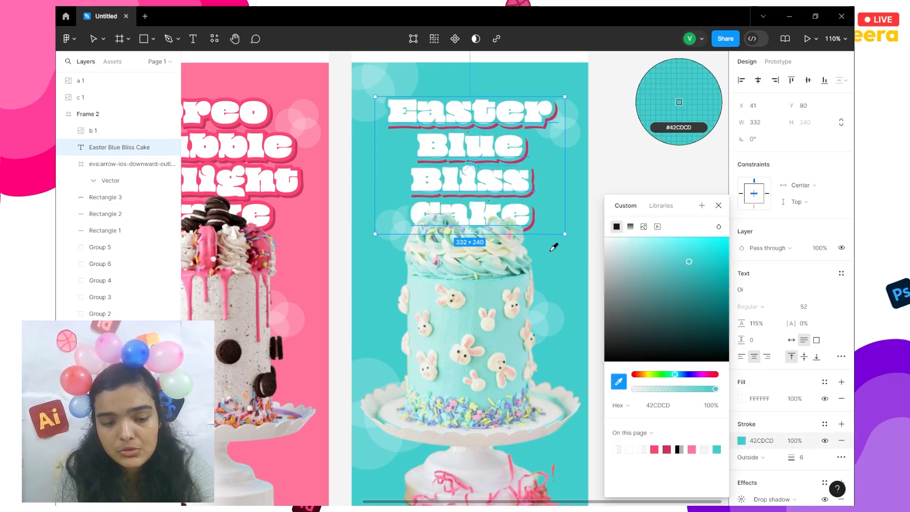
pyautogui.moveTo(691, 263)
pyautogui.mouseDown()
pyautogui.moveTo(732, 262)
pyautogui.moveTo(737, 274)
pyautogui.mouseUp()
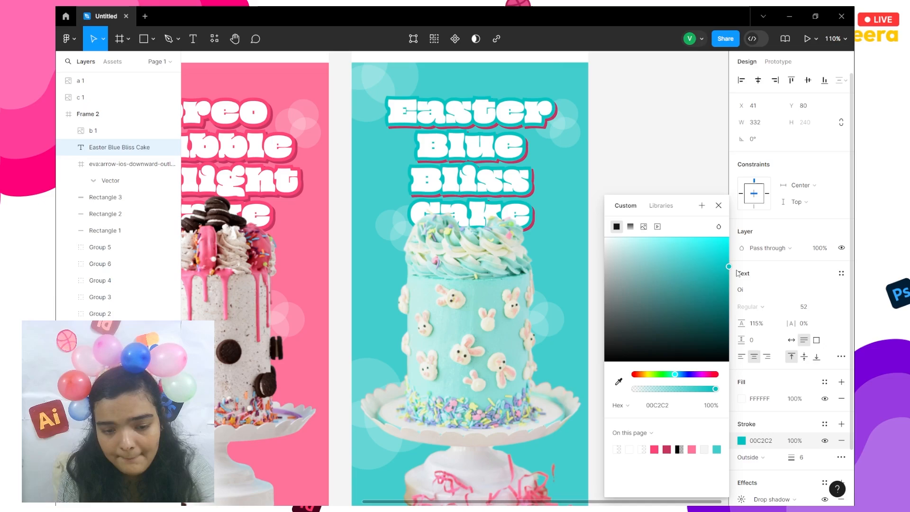
# Recolour the drop shadow of Frame 2's title to the darker teal 00A8A8 and deselect the title
pyautogui.scroll(-2, 752, 450)
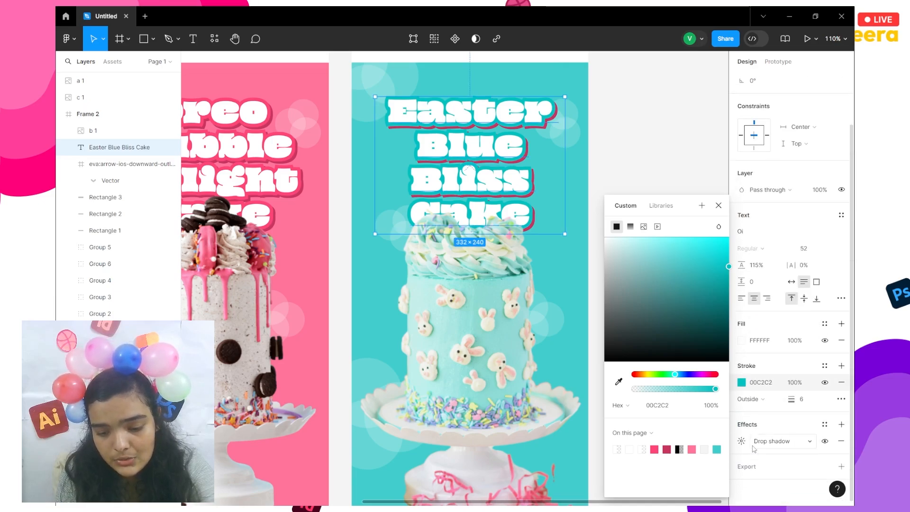
pyautogui.click(753, 448)
pyautogui.click(742, 442)
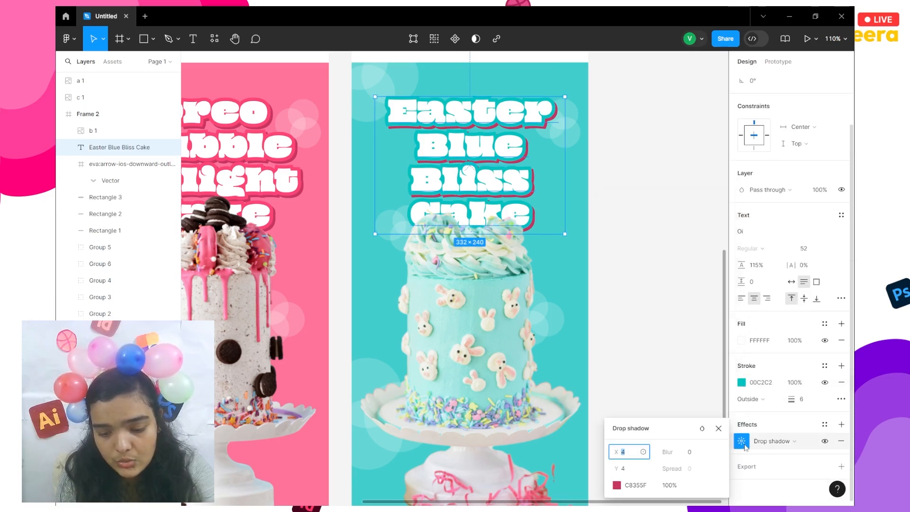
pyautogui.click(617, 485)
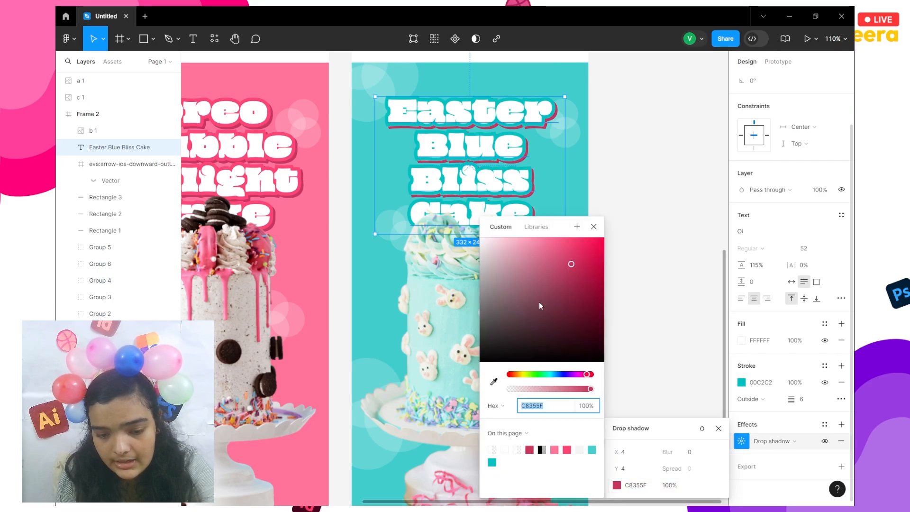
pyautogui.click(493, 461)
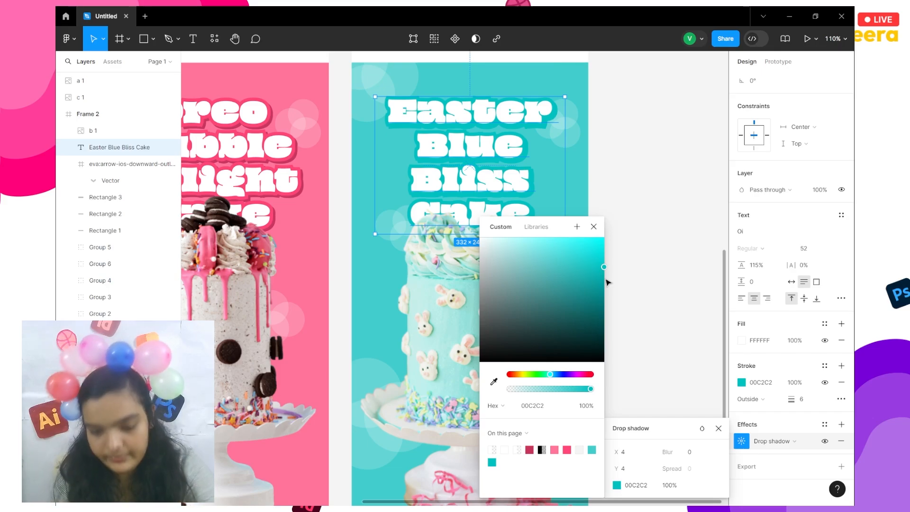
pyautogui.moveTo(625, 308); pyautogui.dragTo(610, 284)
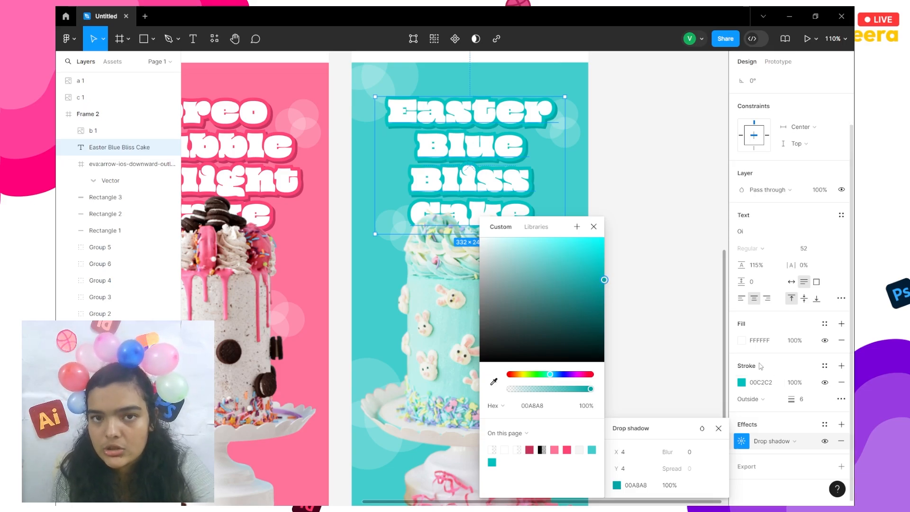
pyautogui.click(667, 266)
pyautogui.scroll(1, 670, 266)
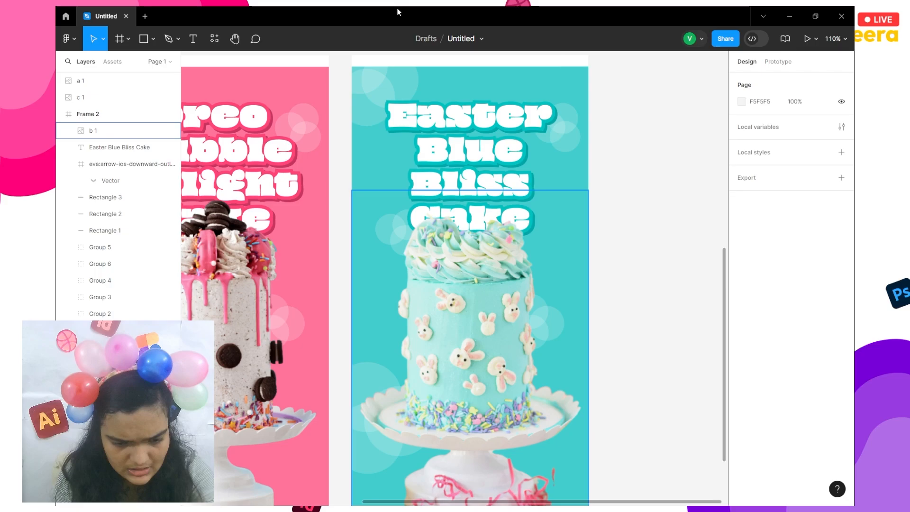
pyautogui.click(527, 218)
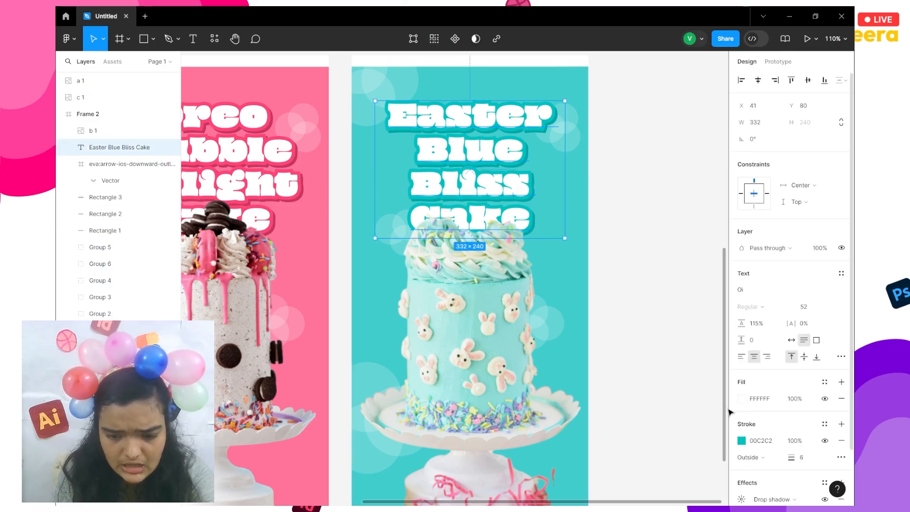
pyautogui.scroll(-3, 649, 315)
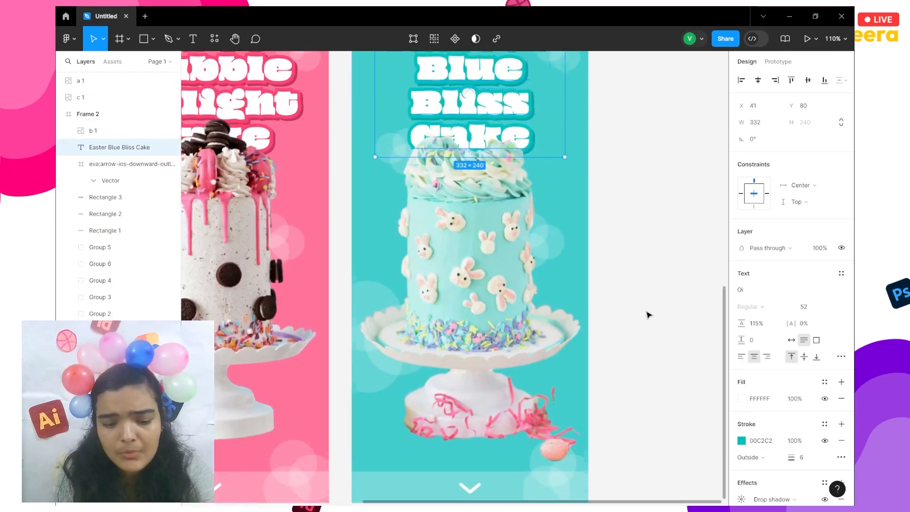
pyautogui.scroll(3, 649, 315)
pyautogui.scroll(-5, 648, 313)
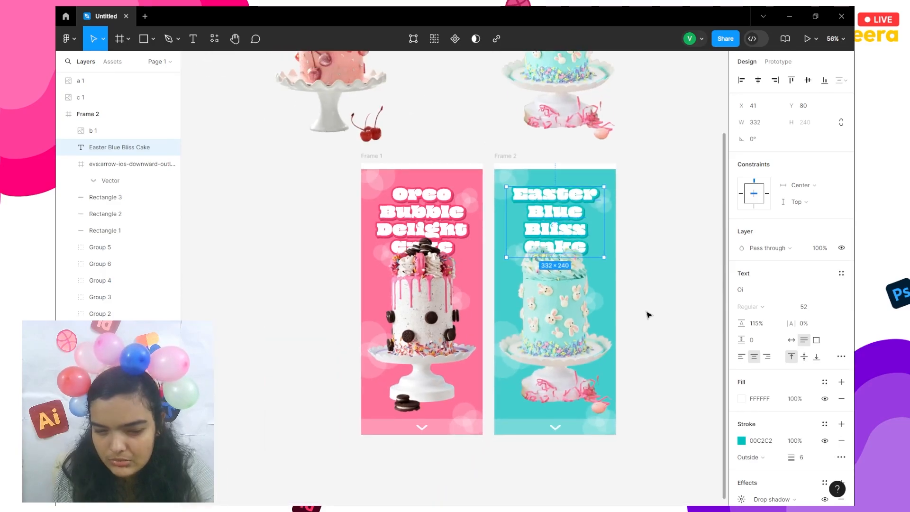
pyautogui.hscroll(3, 641, 310)
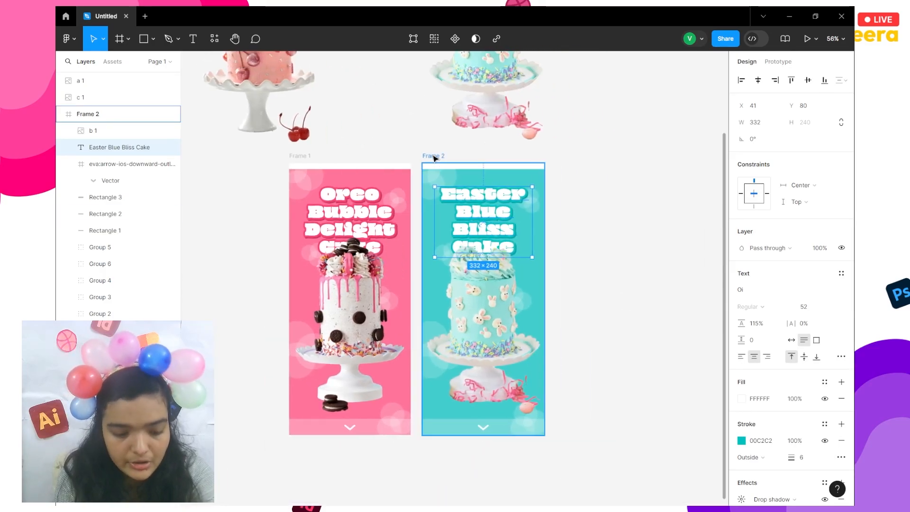
pyautogui.press('Escape')
# Move the circle cluster from Frame 2's upper-left corner to its upper-right corner, shrink it to about 101 × 102 and tilt it slightly
pyautogui.click(447, 180)
pyautogui.scroll(5, 437, 179)
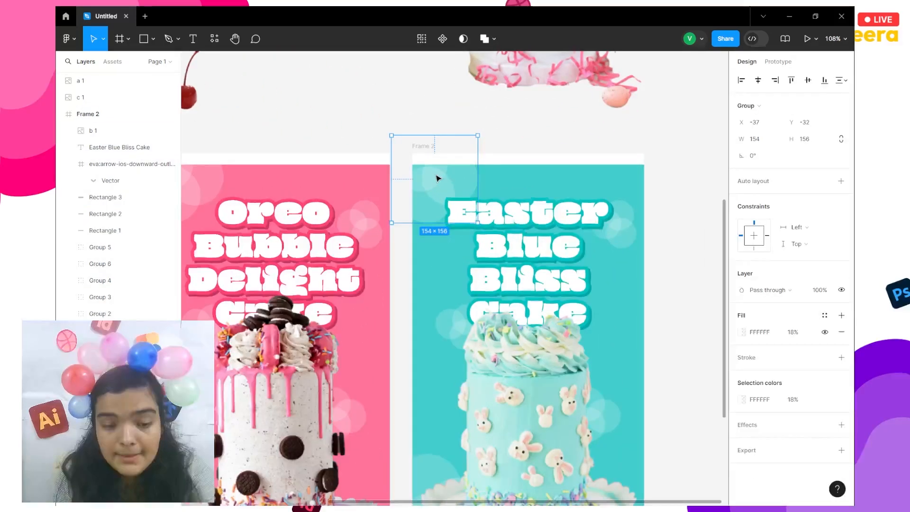
pyautogui.scroll(4, 438, 178)
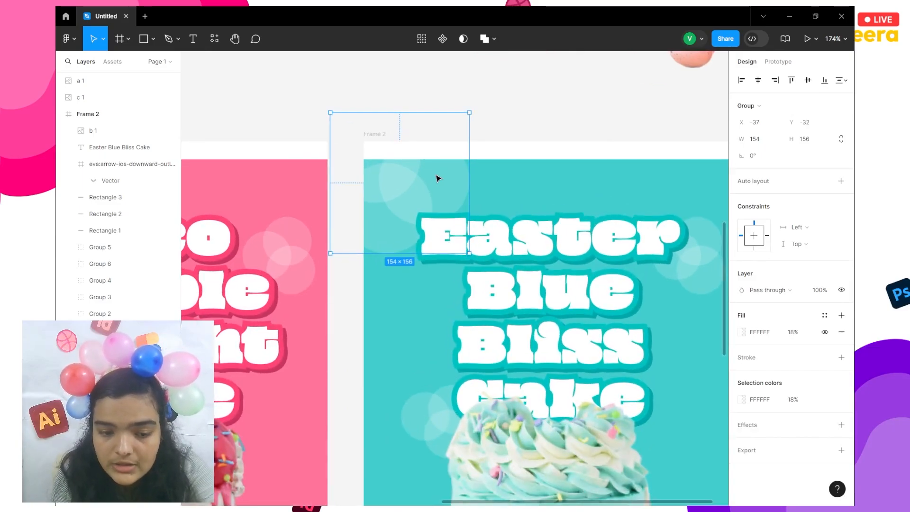
pyautogui.hscroll(5, 437, 178)
pyautogui.moveTo(285, 197); pyautogui.dragTo(593, 199)
pyautogui.moveTo(586, 259); pyautogui.dragTo(588, 199)
pyautogui.doubleClick(582, 184)
pyautogui.hotkey('ctrl', 'z')
pyautogui.moveTo(532, 237); pyautogui.dragTo(531, 233)
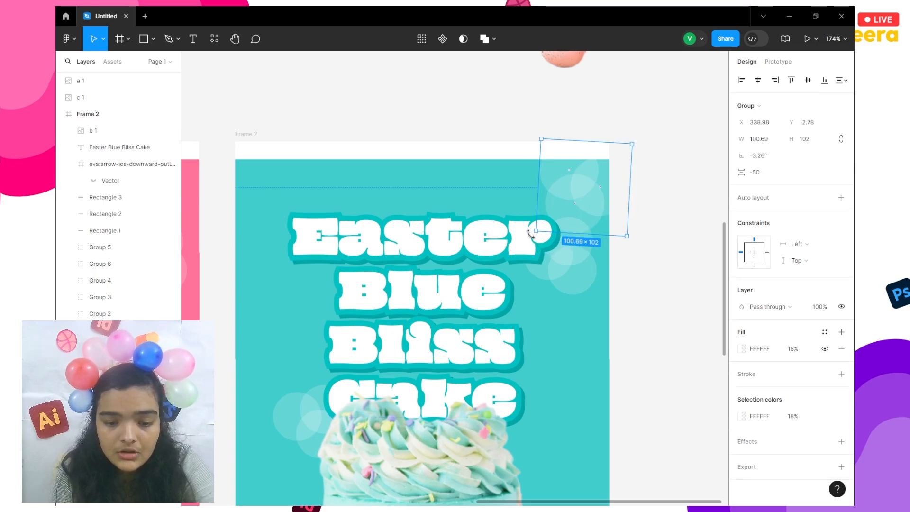
# Move the circle cluster beside Frame 2's title to the upper-left area, enlarge it and turn it to about 180°
pyautogui.moveTo(574, 283); pyautogui.dragTo(361, 279)
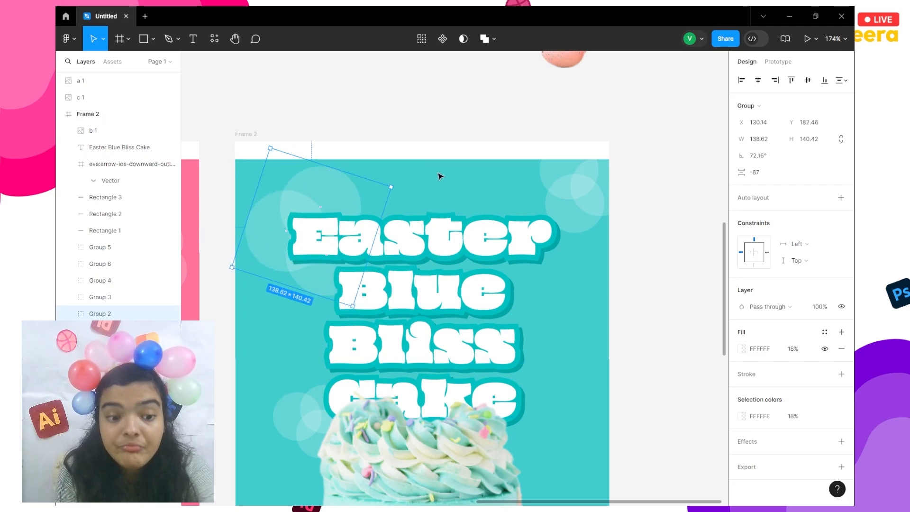
pyautogui.moveTo(395, 185); pyautogui.dragTo(310, 156)
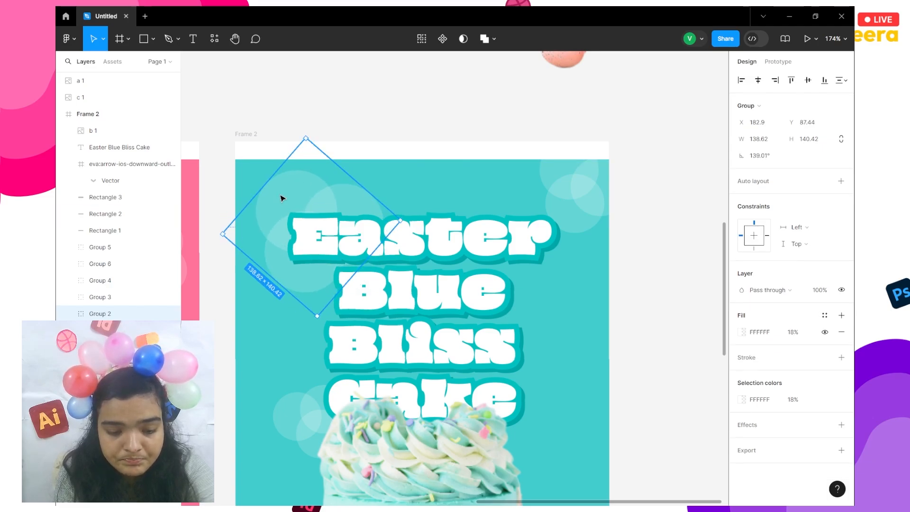
pyautogui.moveTo(232, 263); pyautogui.dragTo(220, 231)
pyautogui.moveTo(287, 251); pyautogui.dragTo(279, 261)
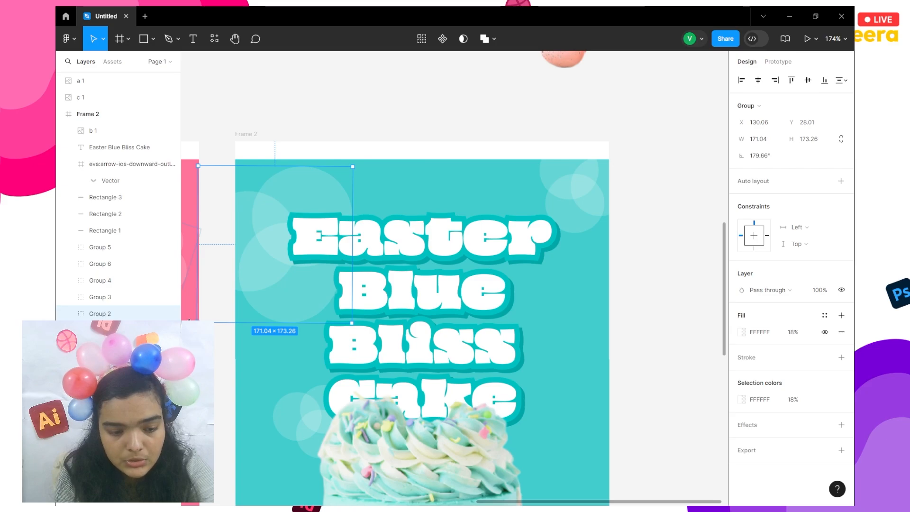
# Resize the upper-left circle cluster to about 136 × 138, decline Sticky Keys and place the cluster across Frame 2's left edge
pyautogui.moveTo(188, 320); pyautogui.dragTo(226, 287)
pyautogui.press('shift')
pyautogui.press('shift')
pyautogui.press('shift')
pyautogui.press('shift')
pyautogui.press('shift')
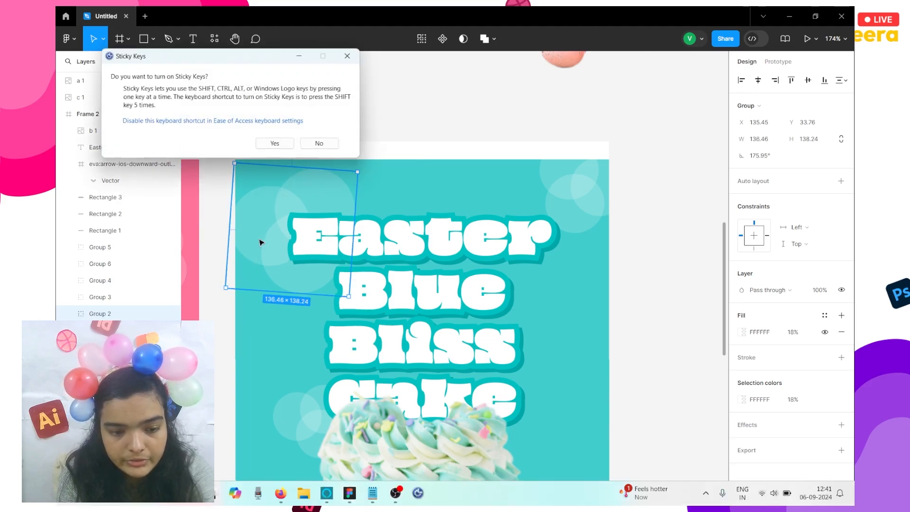
pyautogui.click(323, 143)
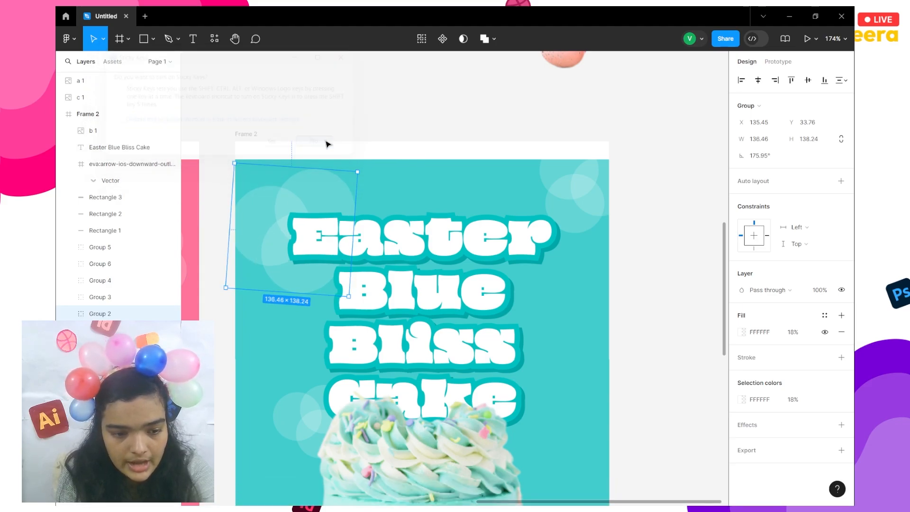
pyautogui.moveTo(269, 243); pyautogui.dragTo(257, 247)
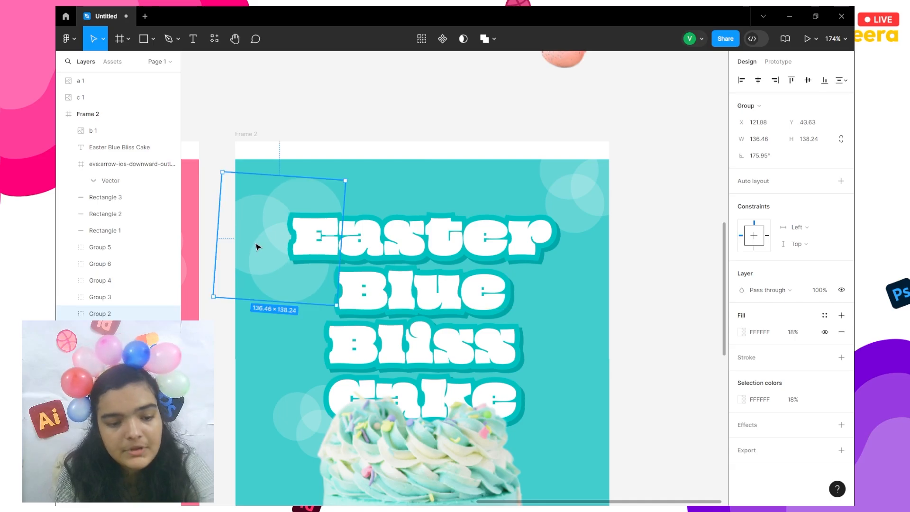
pyautogui.rightClick(218, 239)
pyautogui.click(304, 95)
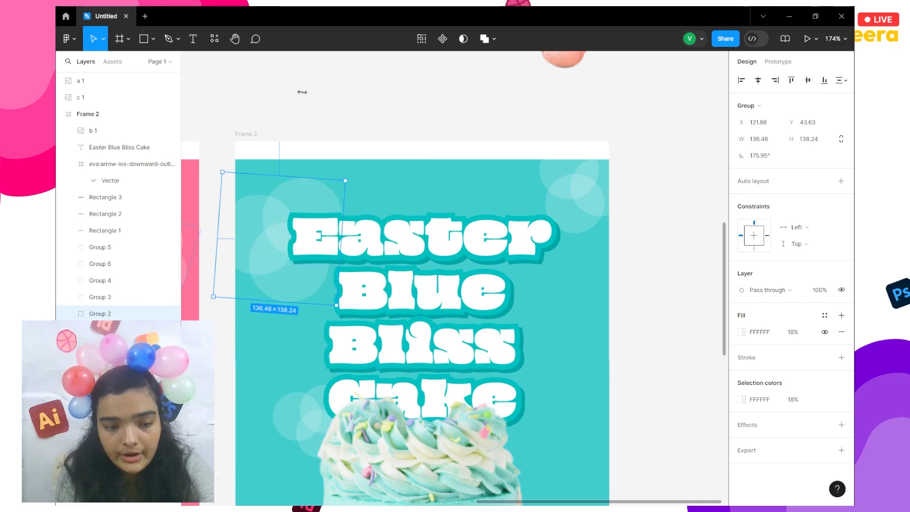
# Lock the cake image b 1 in Frame 2 so the circles behind it can be selected
pyautogui.scroll(-2, 304, 94)
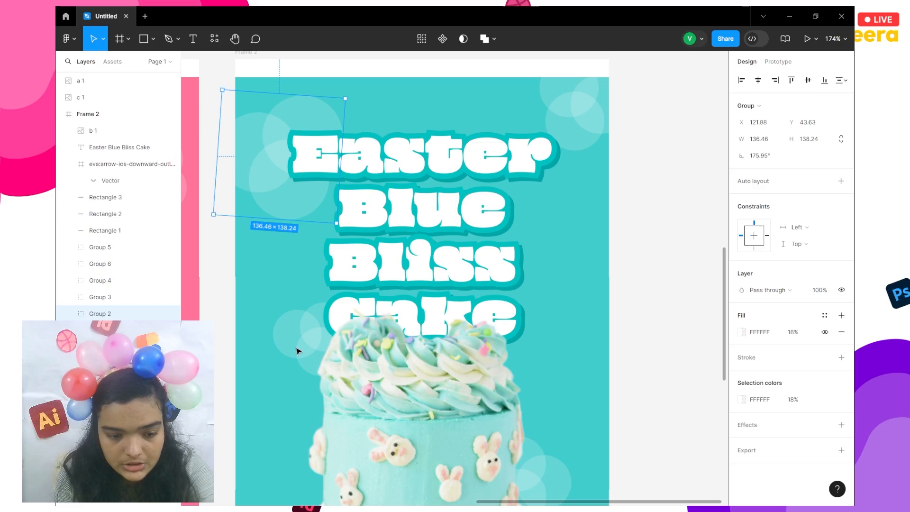
pyautogui.click(298, 351)
pyautogui.doubleClick(299, 350)
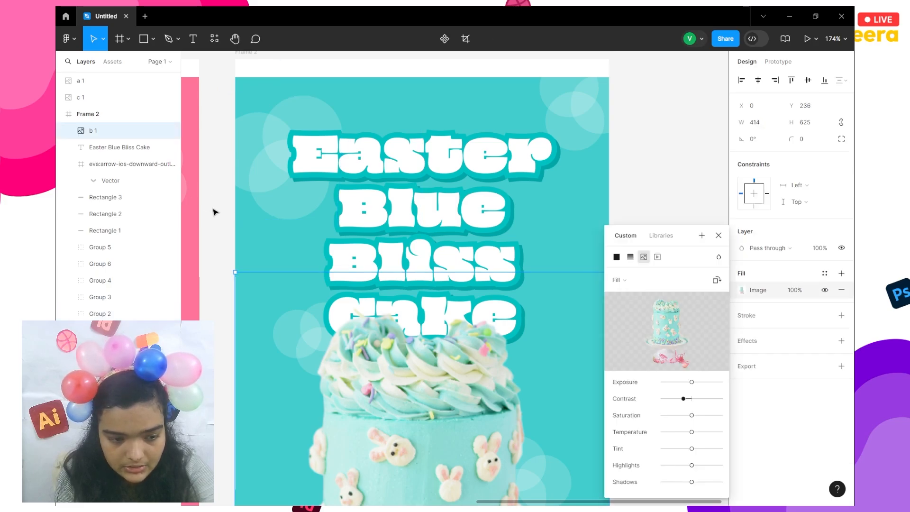
pyautogui.click(159, 132)
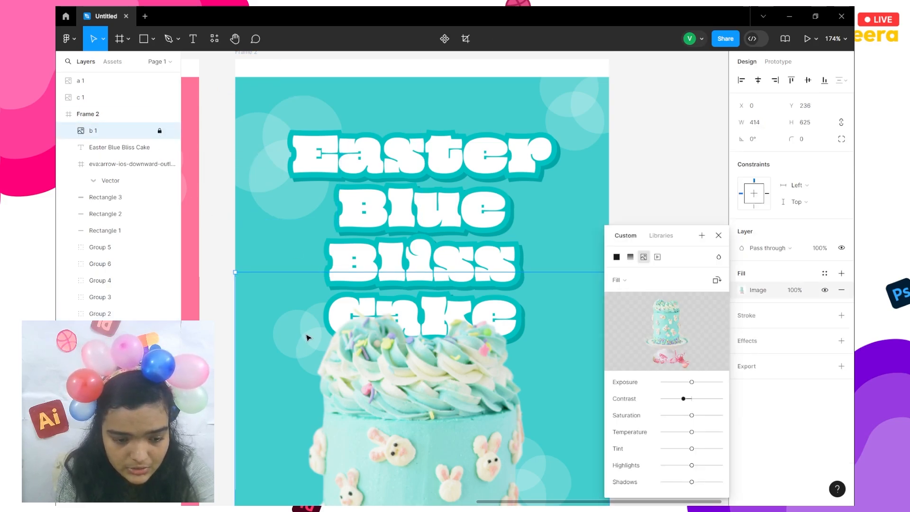
pyautogui.click(255, 252)
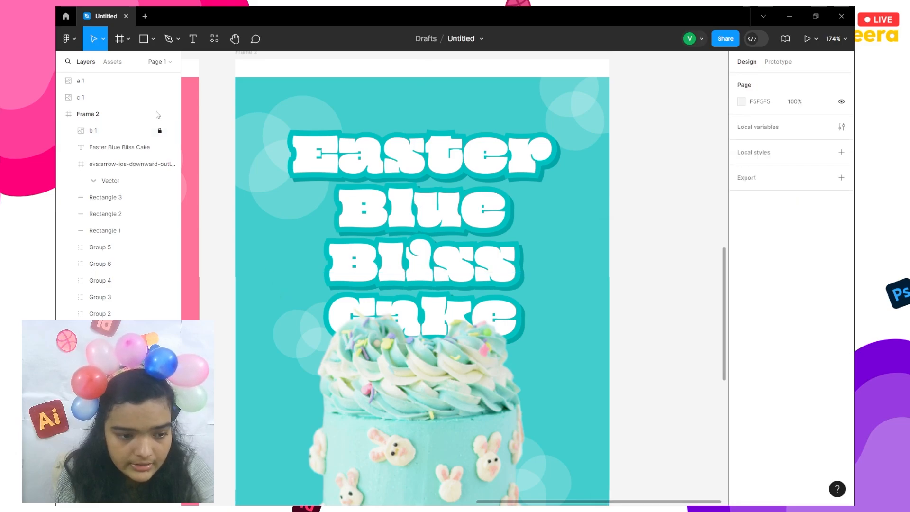
# Move the small circle cluster beside the word "Cake" from the left to the right side of Frame 2's title
pyautogui.moveTo(276, 338); pyautogui.dragTo(533, 278)
pyautogui.click(612, 321)
pyautogui.scroll(-3, 612, 321)
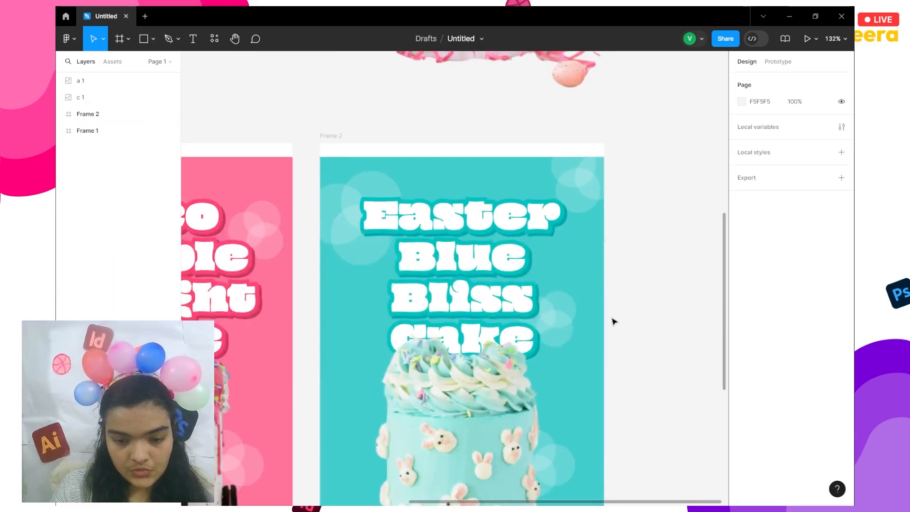
pyautogui.scroll(-2, 613, 321)
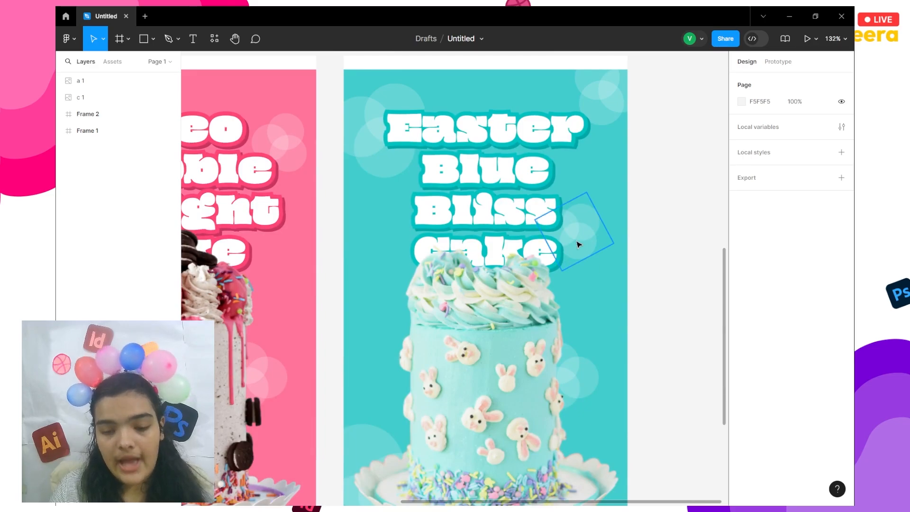
pyautogui.scroll(-4, 598, 238)
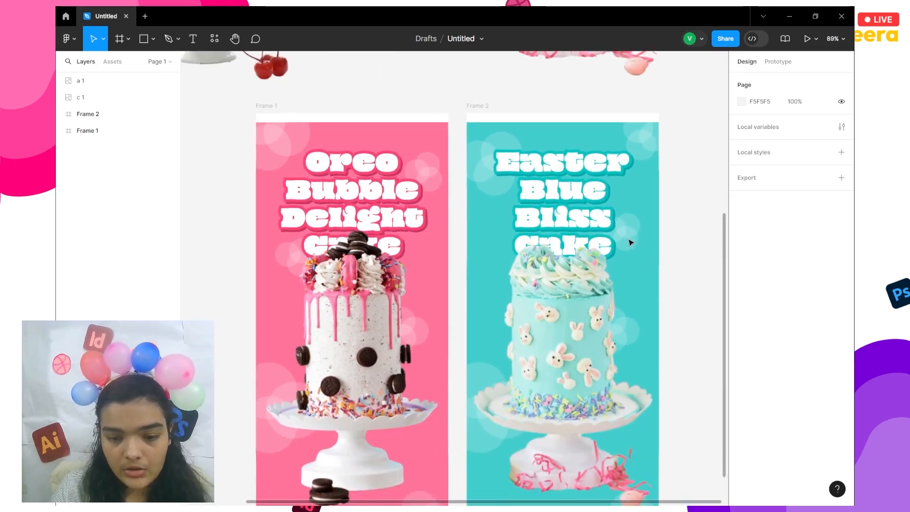
pyautogui.click(654, 265)
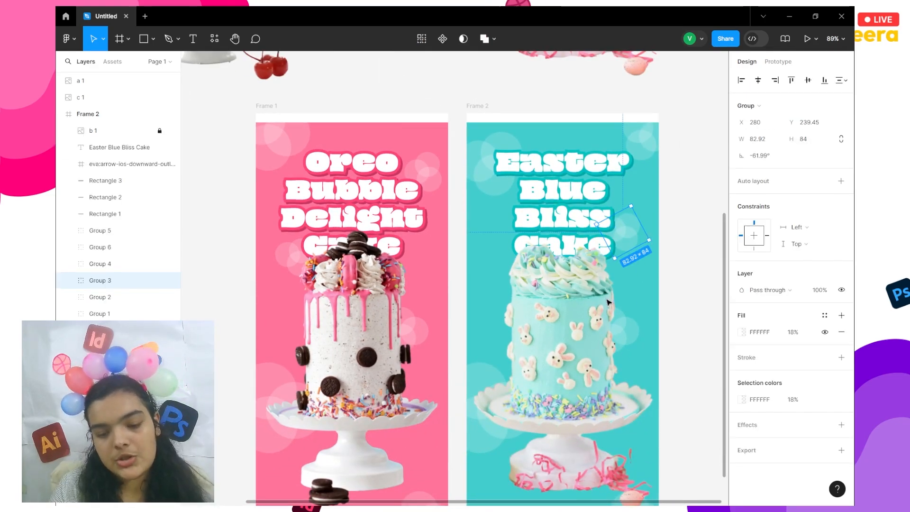
# Move the large circle cluster by the cake stand to Frame 2's right edge and the smaller cluster from the cake's right side to its left
pyautogui.scroll(-2, 610, 303)
pyautogui.click(512, 322)
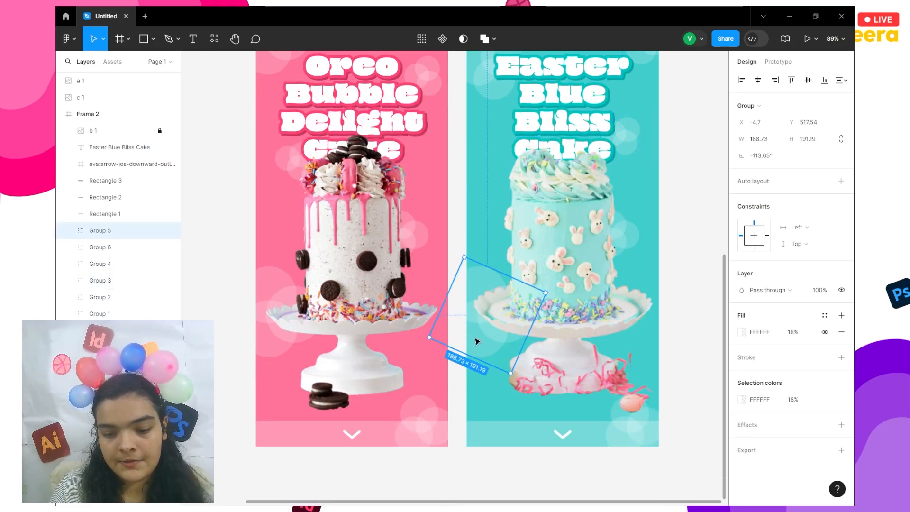
pyautogui.moveTo(514, 328); pyautogui.dragTo(659, 350)
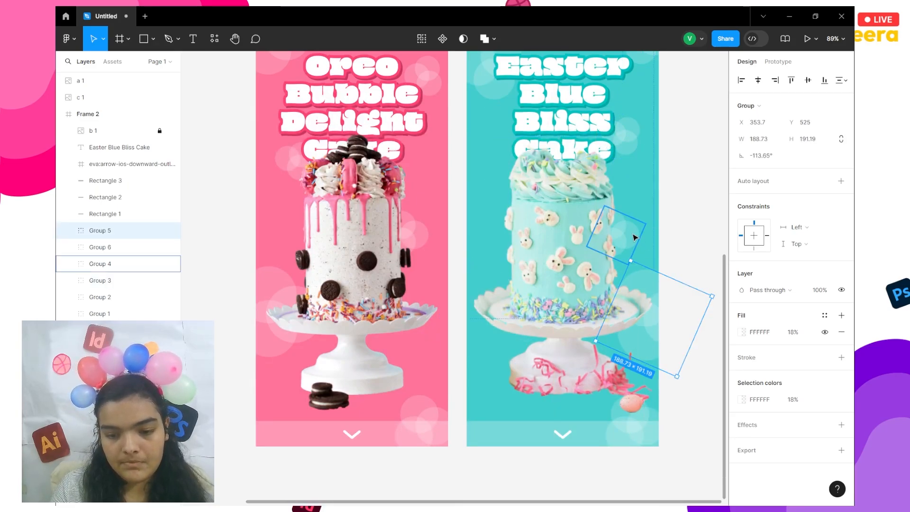
pyautogui.click(635, 237)
pyautogui.moveTo(628, 237); pyautogui.dragTo(514, 221)
# Move the circle cluster in Frame 2's bottom-right corner to the left of the stand's base and rotate it to about 113°
pyautogui.click(630, 422)
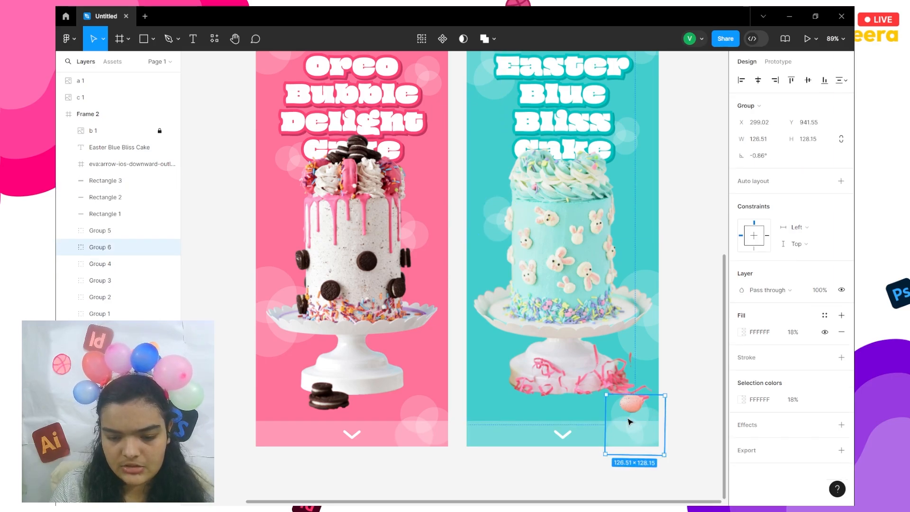
pyautogui.moveTo(630, 422); pyautogui.dragTo(505, 373)
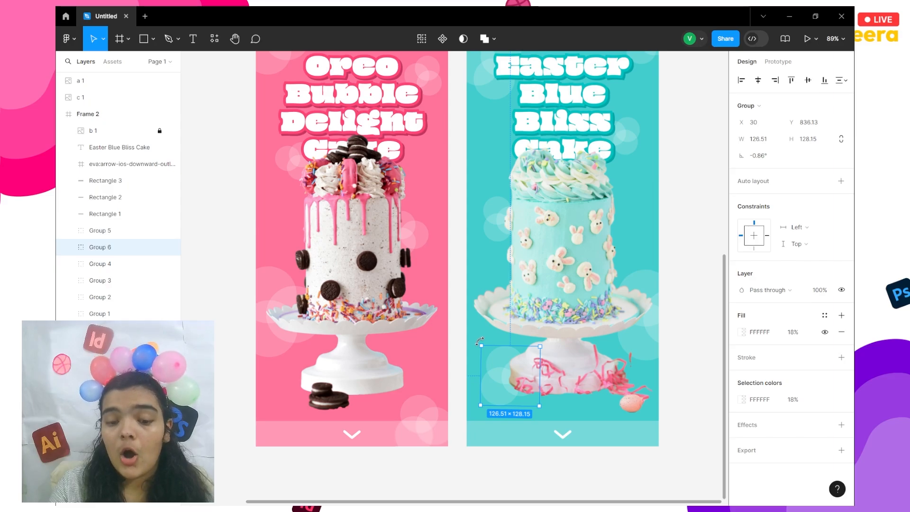
pyautogui.moveTo(480, 341); pyautogui.dragTo(502, 391)
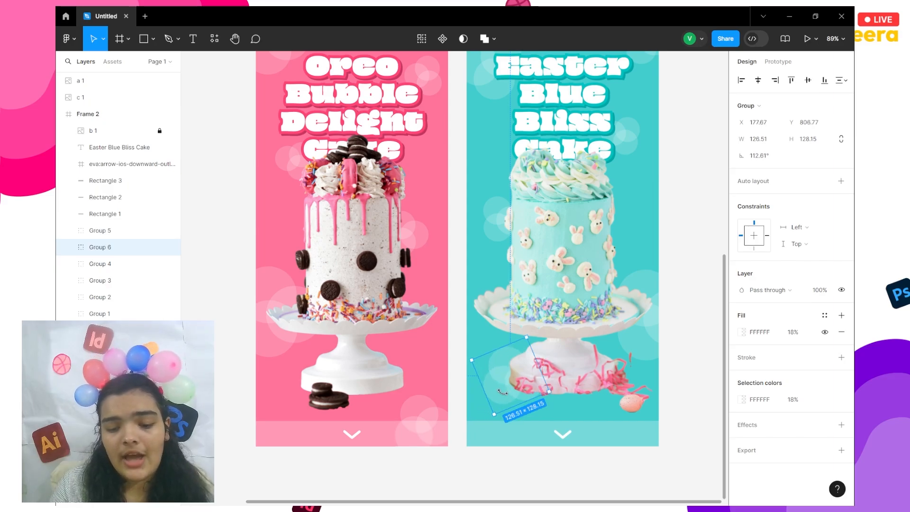
pyautogui.click(684, 328)
pyautogui.scroll(3, 682, 326)
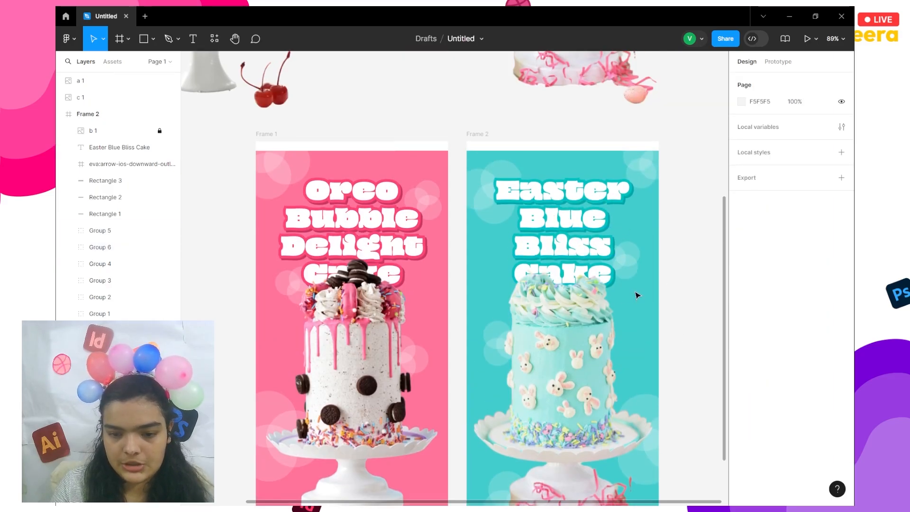
pyautogui.scroll(-2, 637, 295)
pyautogui.hscroll(3, 636, 294)
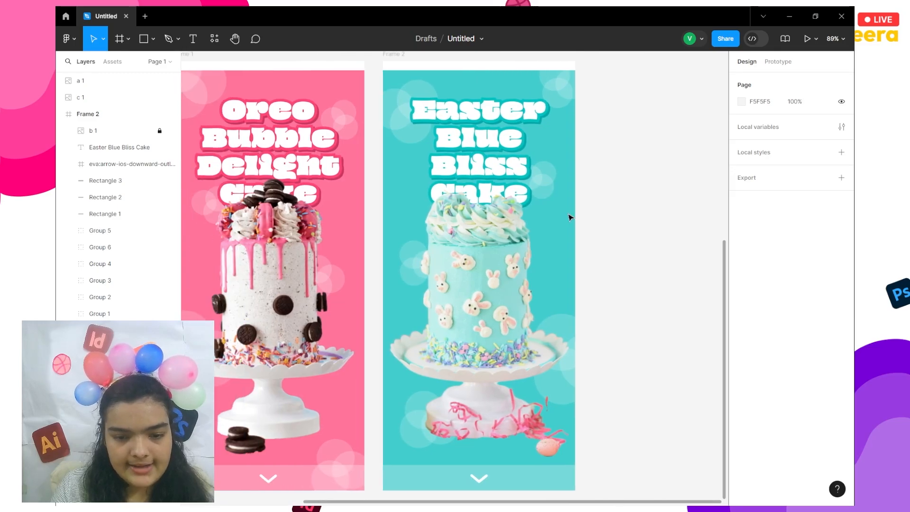
pyautogui.scroll(2, 498, 137)
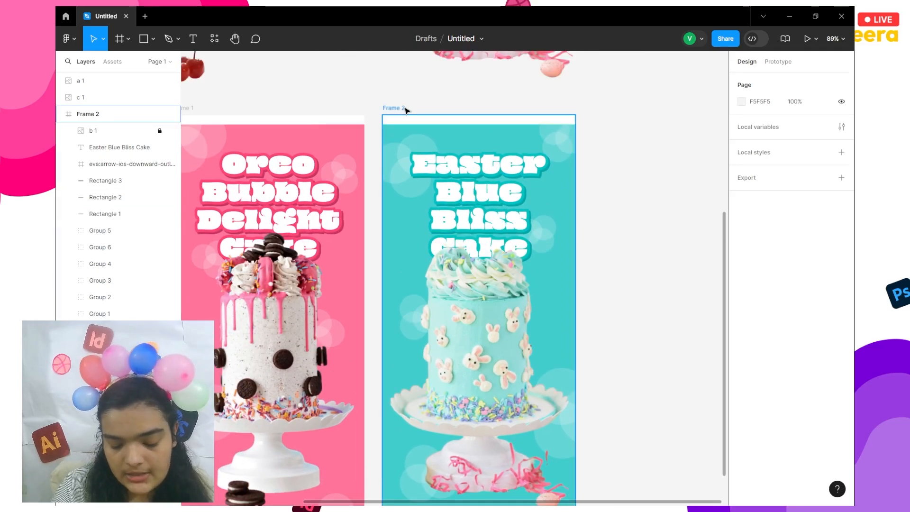
pyautogui.hotkey('ctrl', 'v')
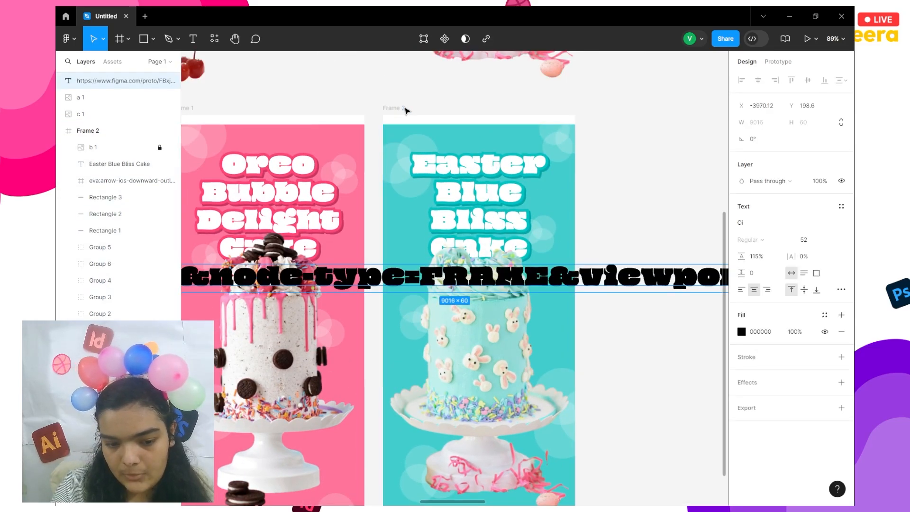
pyautogui.hotkey('ctrl', 'z')
pyautogui.hotkey('ctrl', 'v')
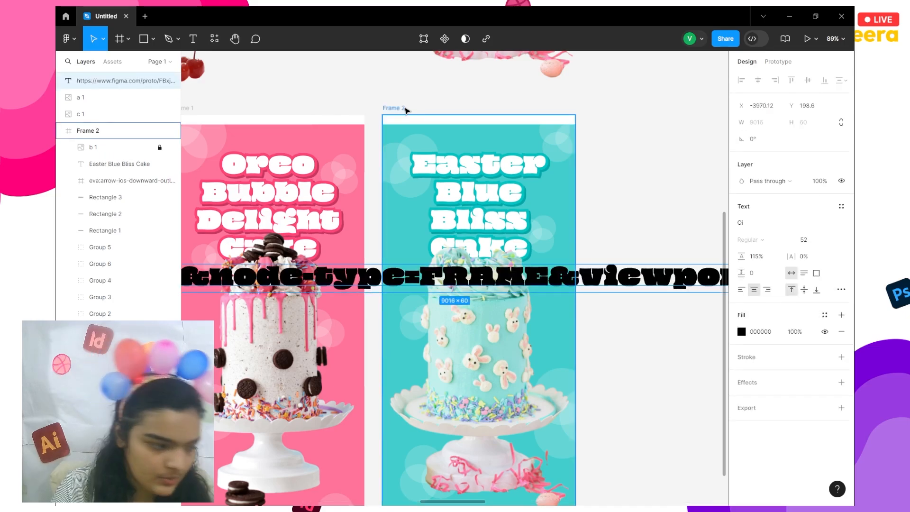
pyautogui.hotkey('ctrl', 'z')
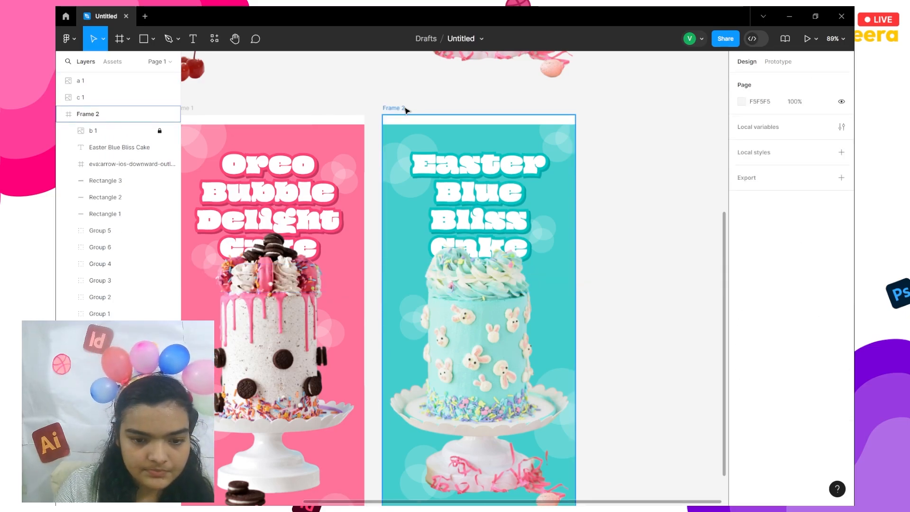
pyautogui.hotkey('ctrl', 'v')
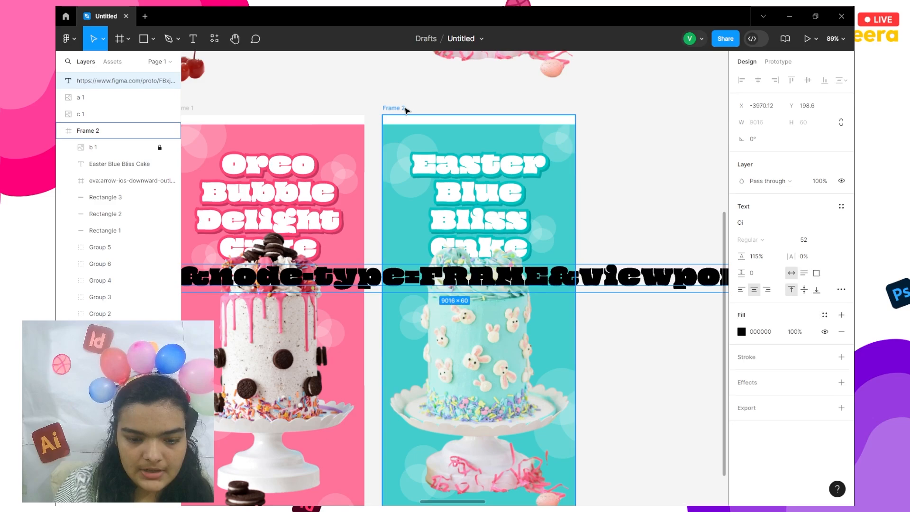
pyautogui.hotkey('ctrl', 'z')
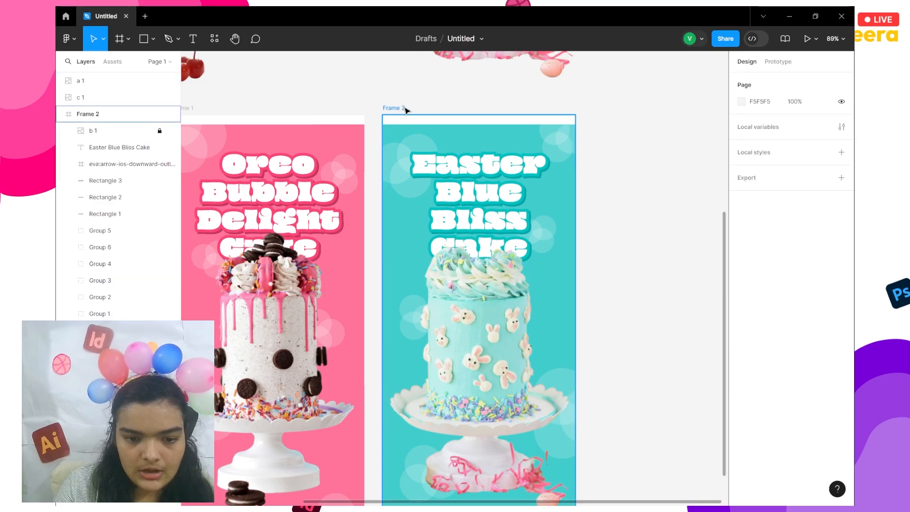
# Duplicate Frame 2 beside the original and deselect the copy
pyautogui.click(394, 109)
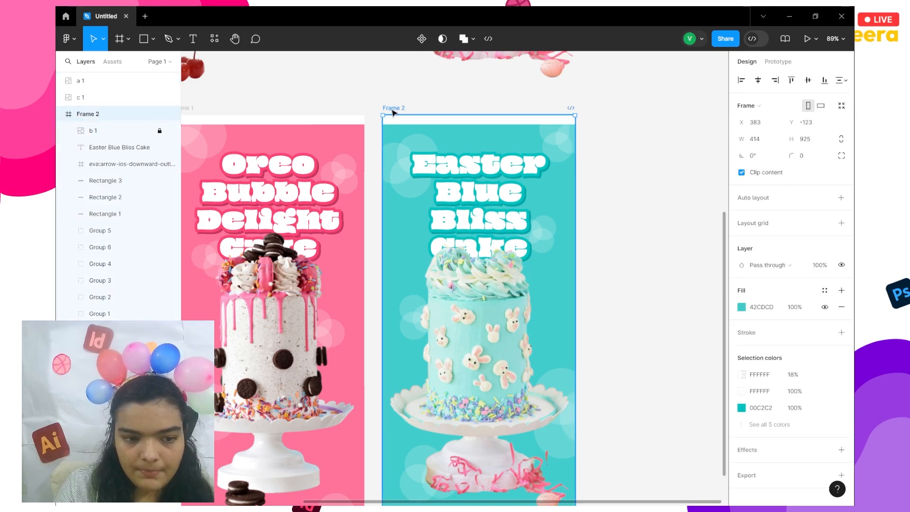
pyautogui.hotkey('ctrl', 'd')
pyautogui.hscroll(5, 394, 113)
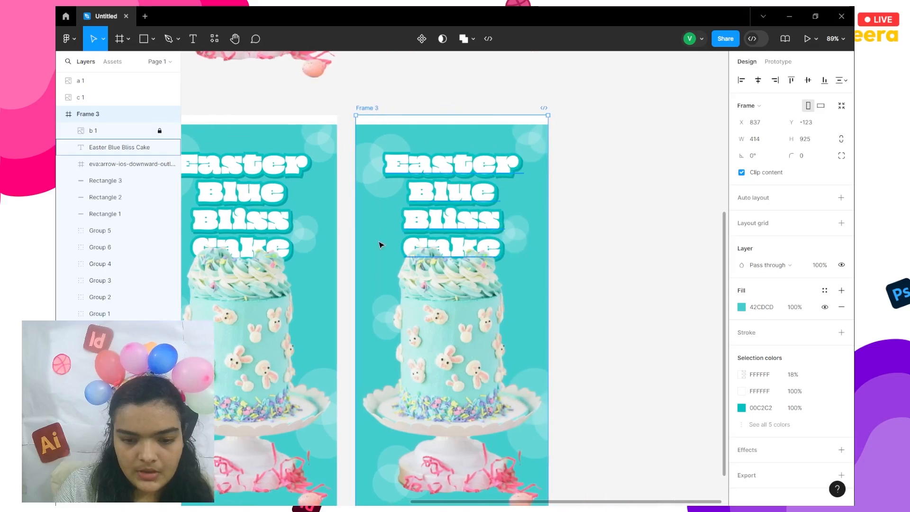
pyautogui.press('Escape')
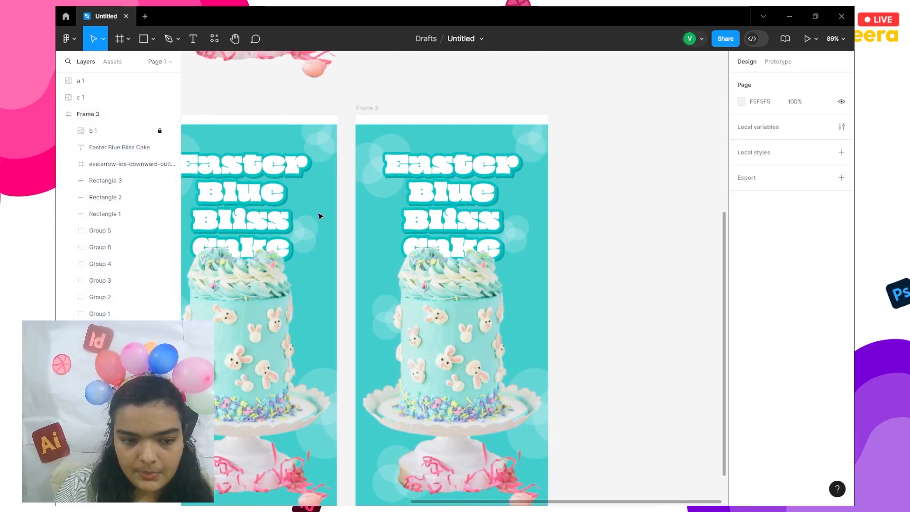
# Replace the fill image of b 1 in Frame 3 with image c from the STREAM folder 42, and select Frame 3
pyautogui.click(115, 136)
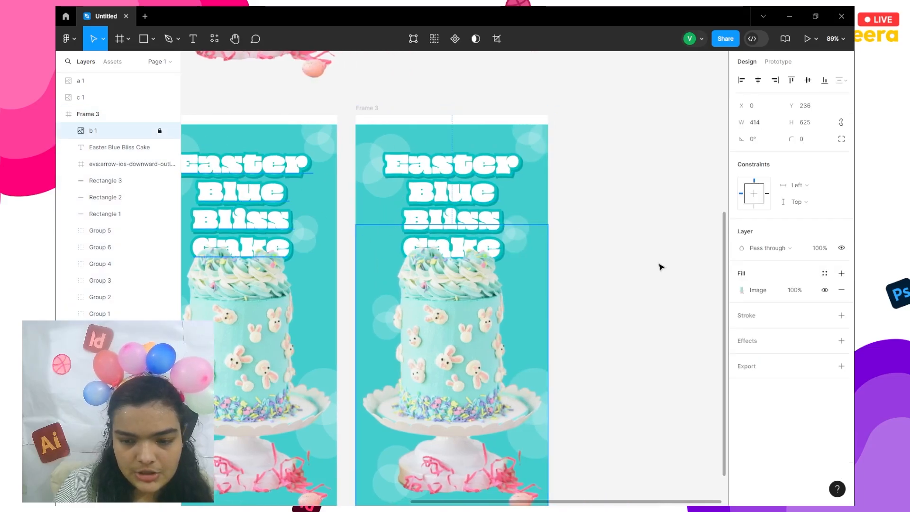
pyautogui.click(758, 290)
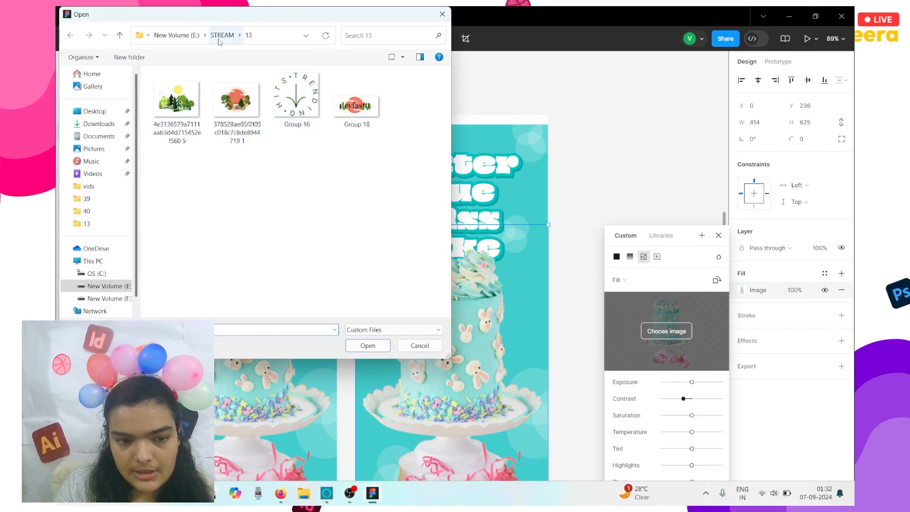
pyautogui.click(221, 35)
pyautogui.click(180, 156)
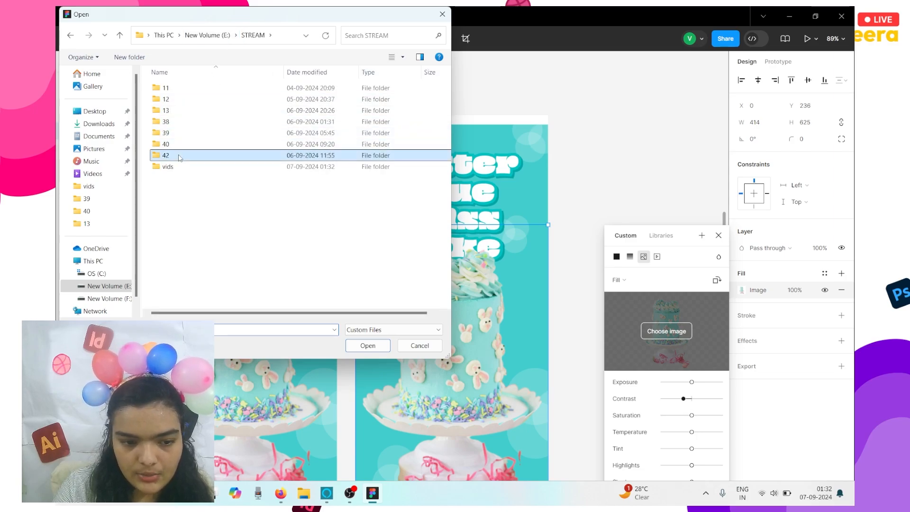
pyautogui.doubleClick(179, 157)
pyautogui.click(313, 120)
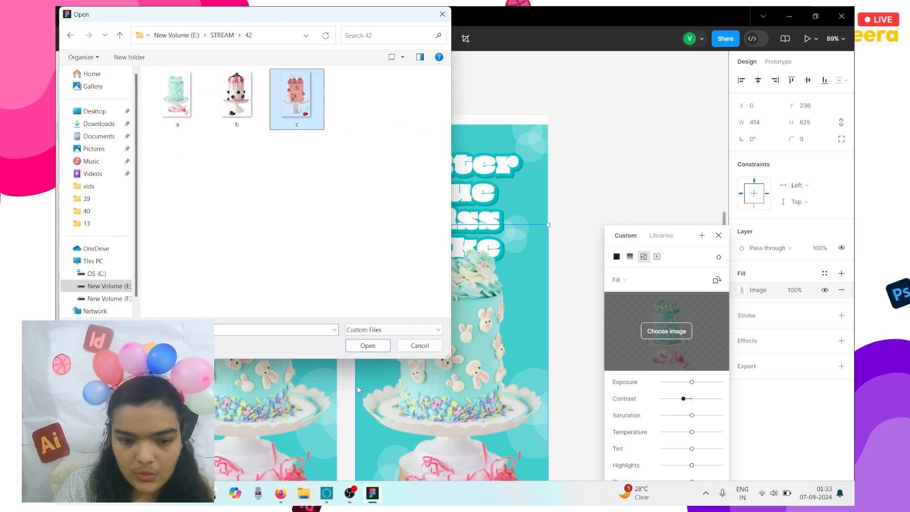
pyautogui.click(371, 345)
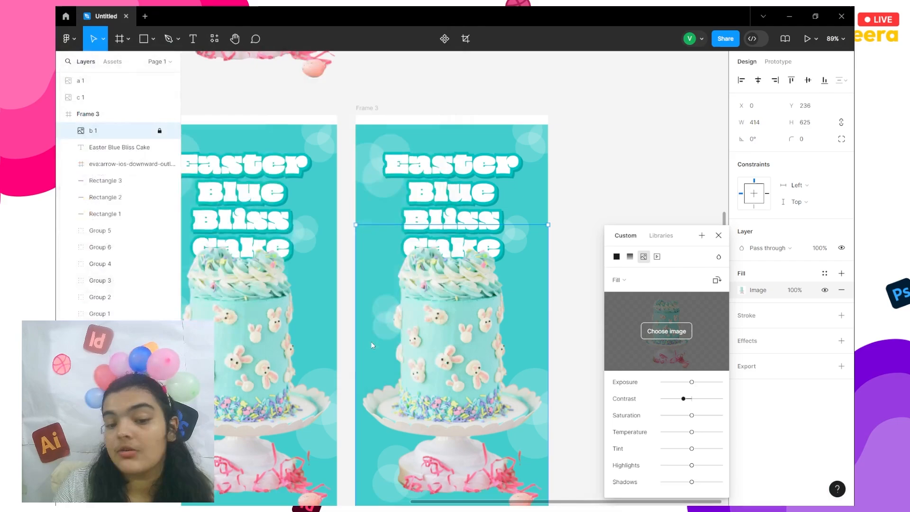
pyautogui.scroll(-5, 373, 344)
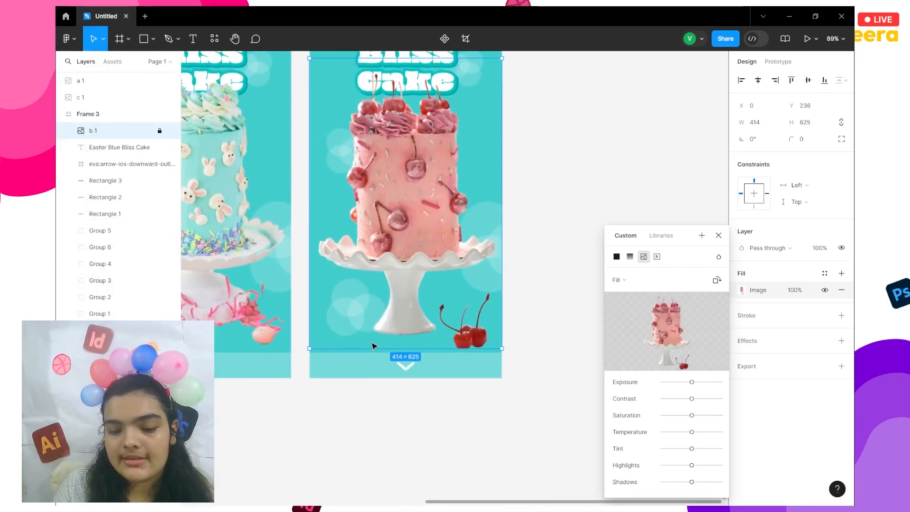
pyautogui.scroll(3, 372, 345)
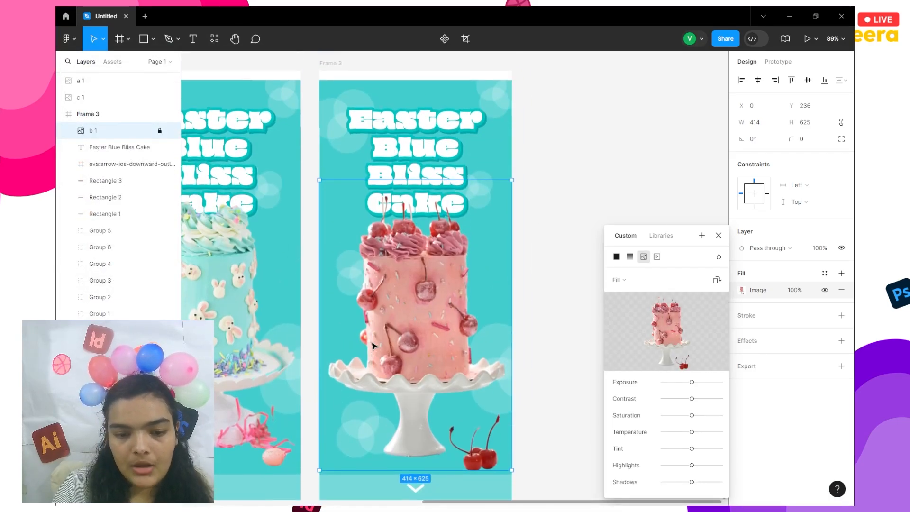
pyautogui.click(332, 66)
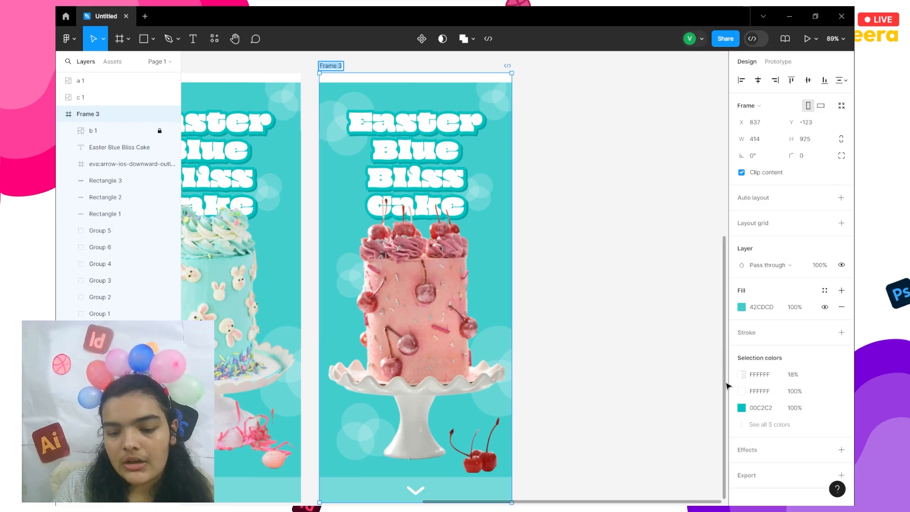
pyautogui.click(743, 408)
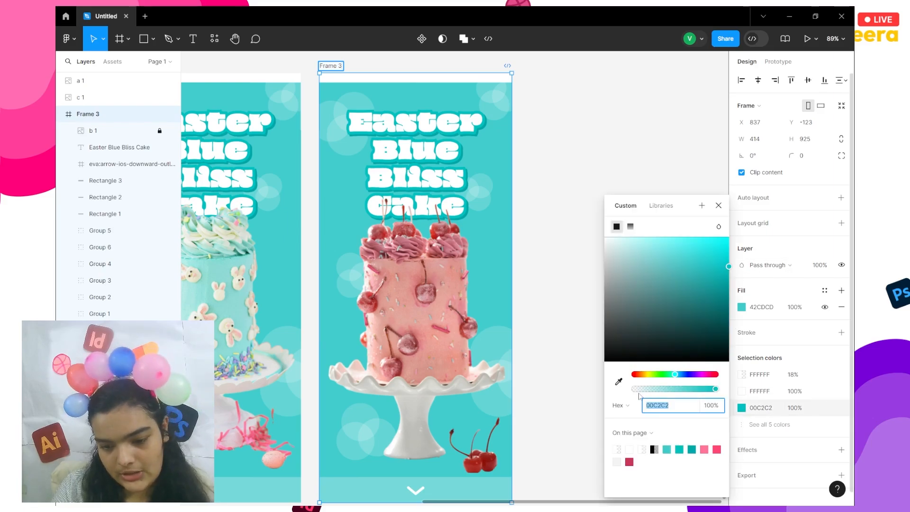
pyautogui.click(619, 381)
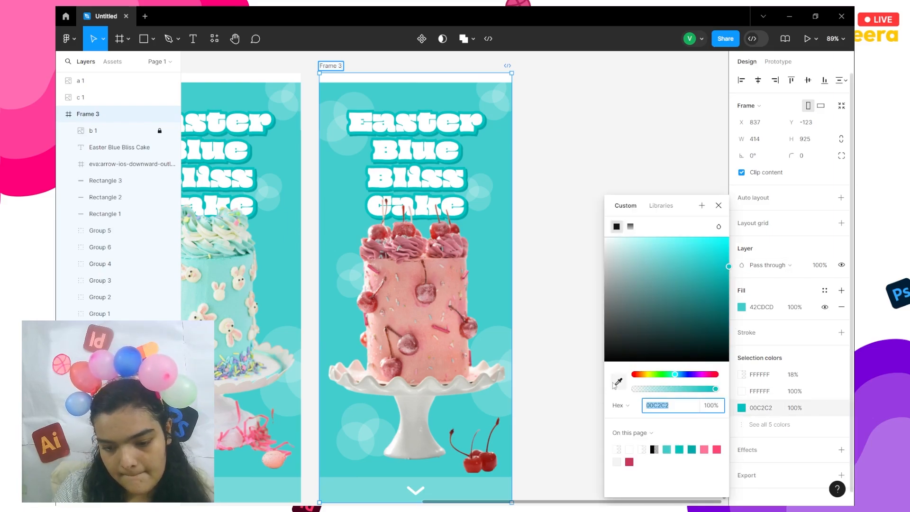
pyautogui.click(413, 284)
pyautogui.hotkey('ctrl', 'z')
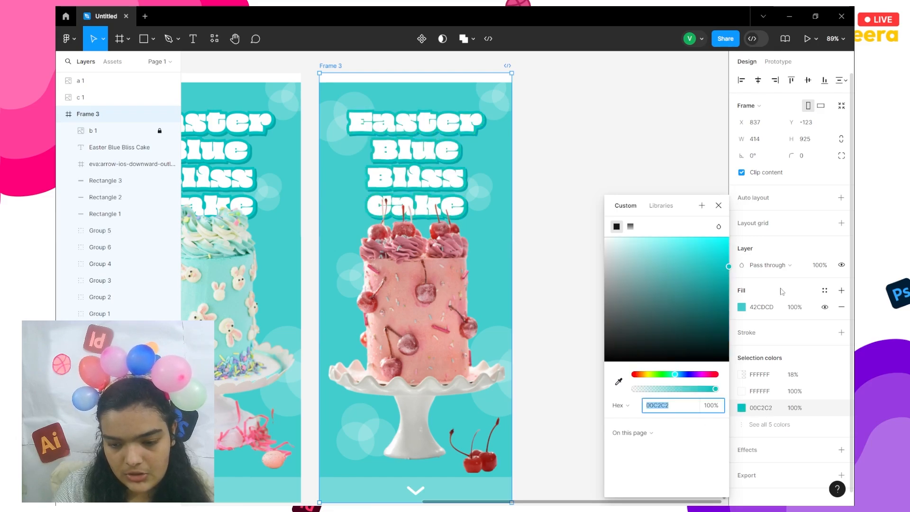
# Set Frame 3's background fill to a pink sampled from the cherry cake, brightened to FF9D8E
pyautogui.click(742, 308)
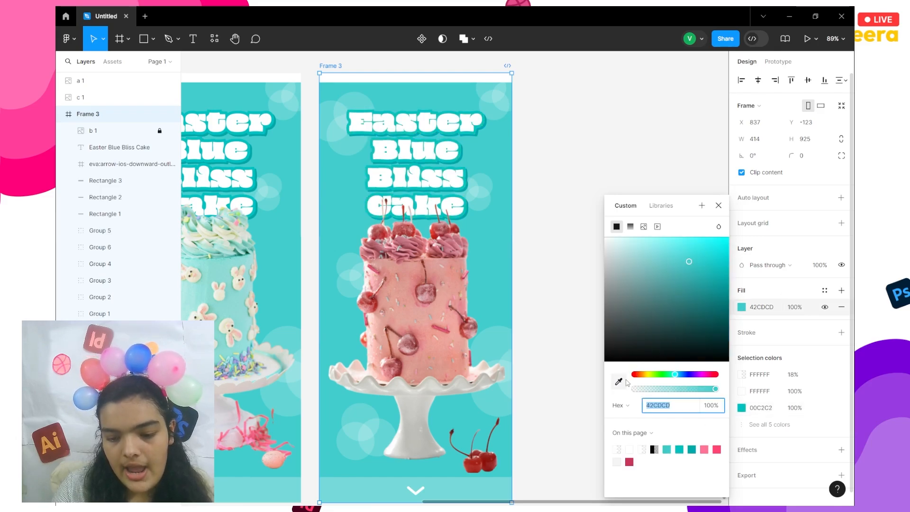
pyautogui.click(625, 382)
pyautogui.click(398, 294)
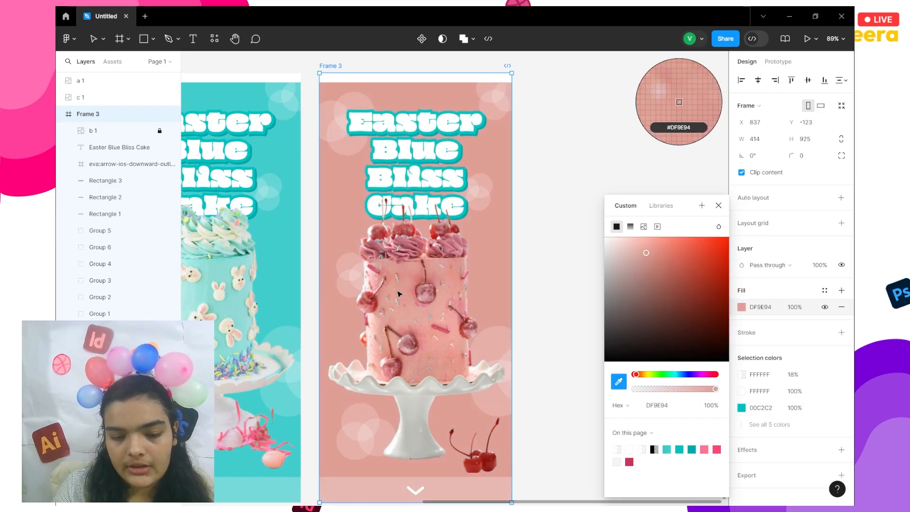
pyautogui.moveTo(656, 250); pyautogui.dragTo(652, 234)
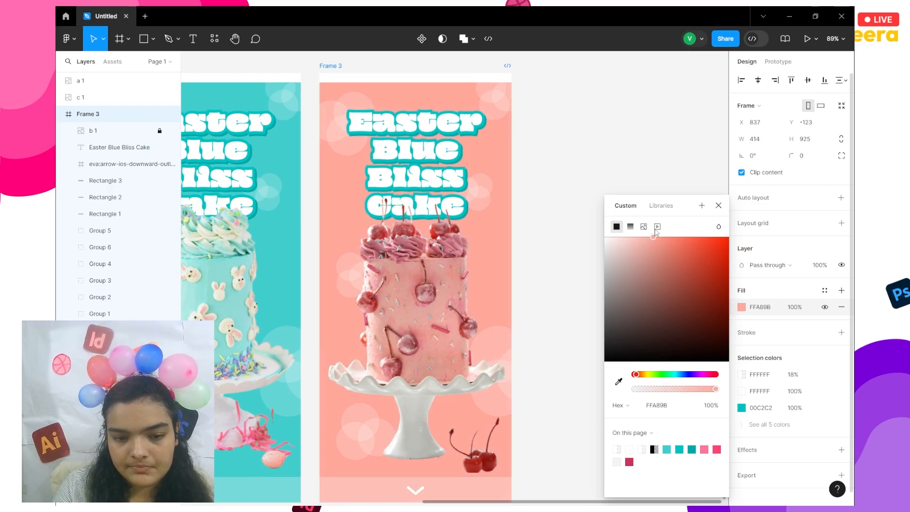
# Recolour the teal 00C2C2 title outline in Frame 3 to the coral shade FF6C56, starting from the background pink
pyautogui.click(742, 408)
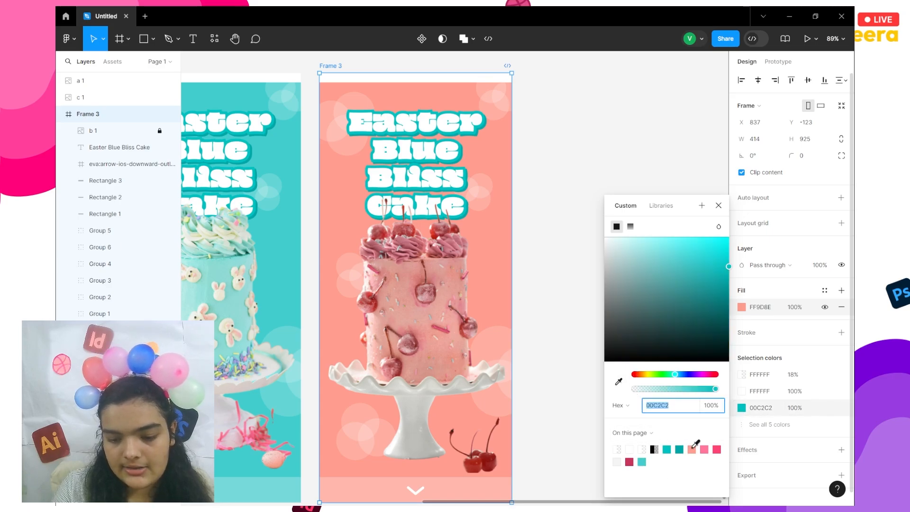
pyautogui.click(692, 447)
pyautogui.moveTo(671, 250); pyautogui.dragTo(743, 176)
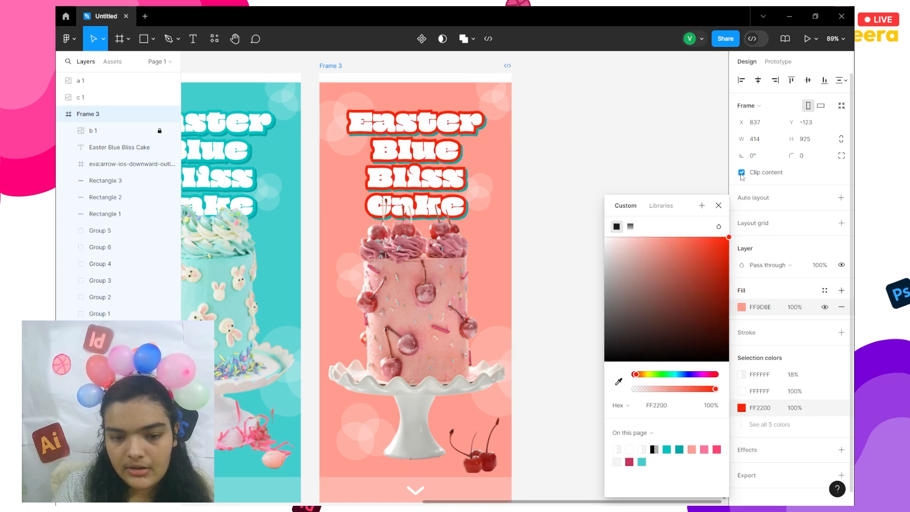
pyautogui.moveTo(689, 183); pyautogui.dragTo(687, 235)
# Recolour the drop shadow of Frame 3's title to a darker muted red, starting from the outline's FF6C56, and deselect the title
pyautogui.click(745, 429)
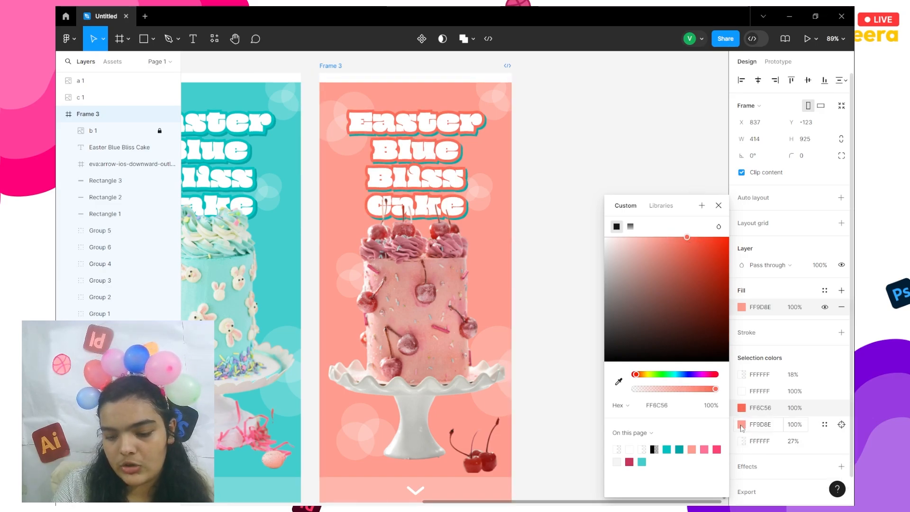
pyautogui.click(386, 164)
pyautogui.scroll(-3, 727, 394)
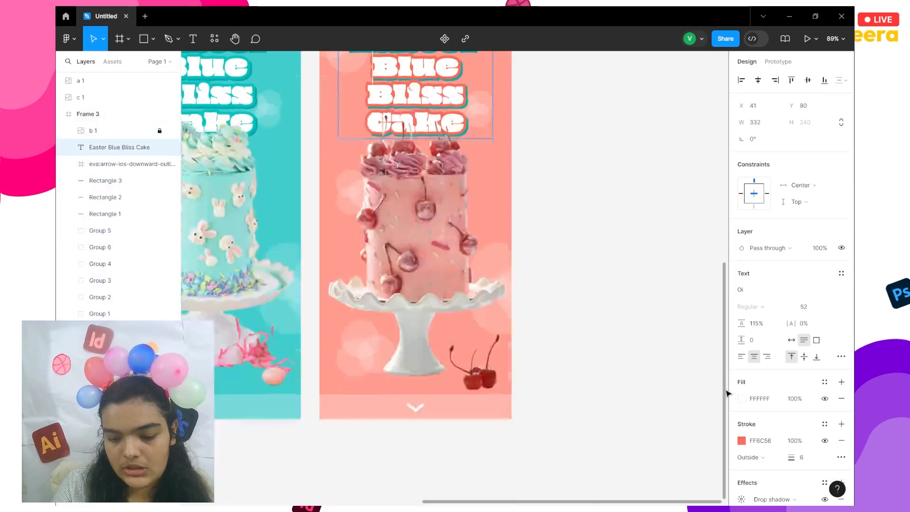
pyautogui.scroll(-2, 739, 403)
pyautogui.click(742, 441)
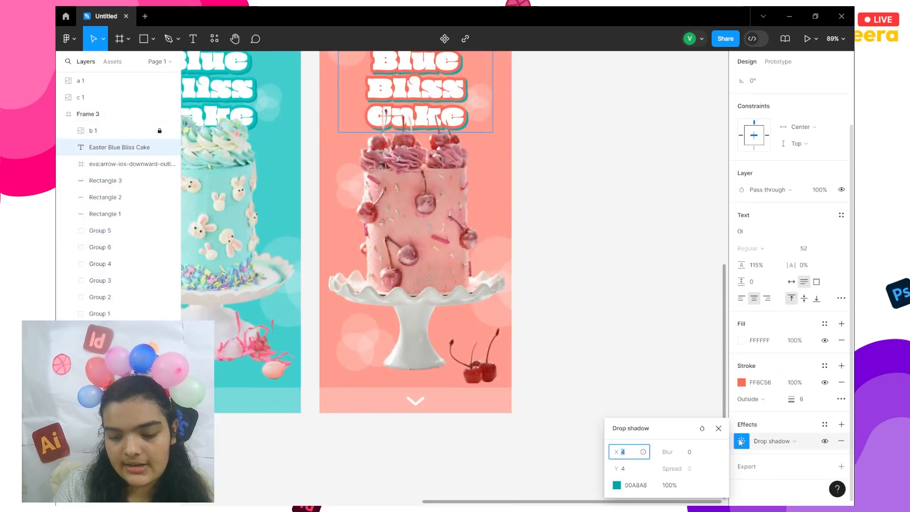
pyautogui.click(617, 486)
pyautogui.click(580, 449)
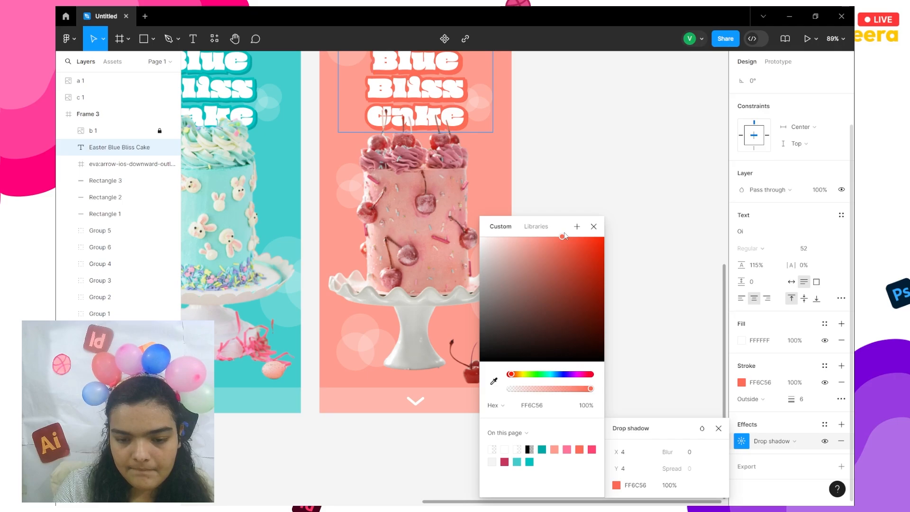
pyautogui.click(590, 258)
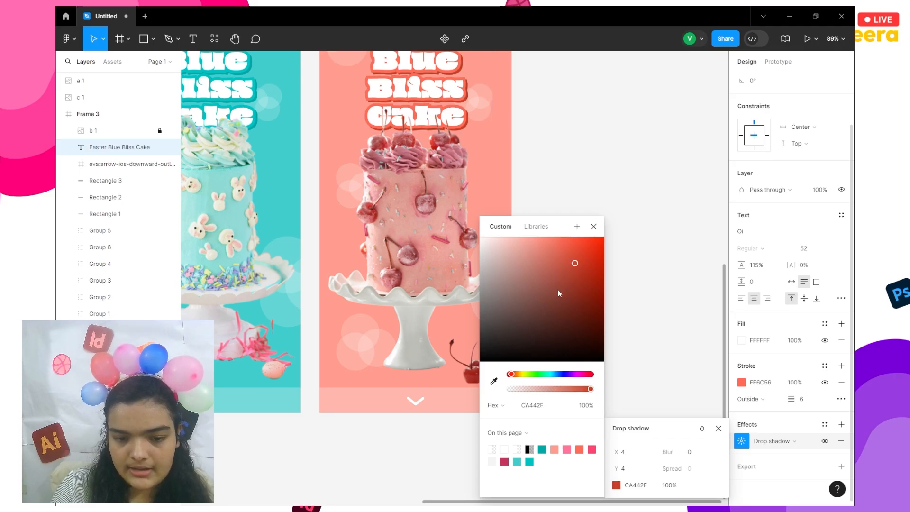
pyautogui.moveTo(558, 291); pyautogui.dragTo(550, 275)
pyautogui.scroll(3, 565, 173)
pyautogui.scroll(-1, 565, 173)
pyautogui.click(563, 258)
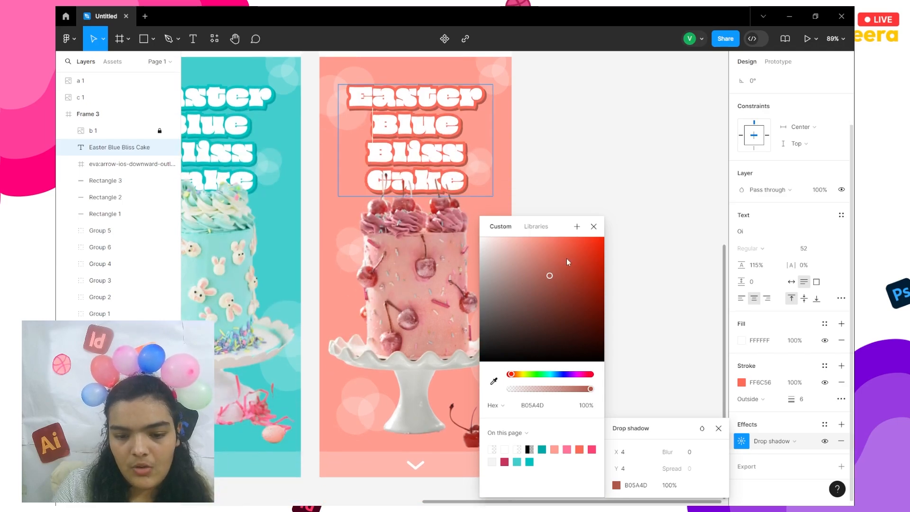
pyautogui.click(566, 191)
pyautogui.hscroll(-1, 565, 191)
pyautogui.rightClick(563, 188)
pyautogui.click(522, 73)
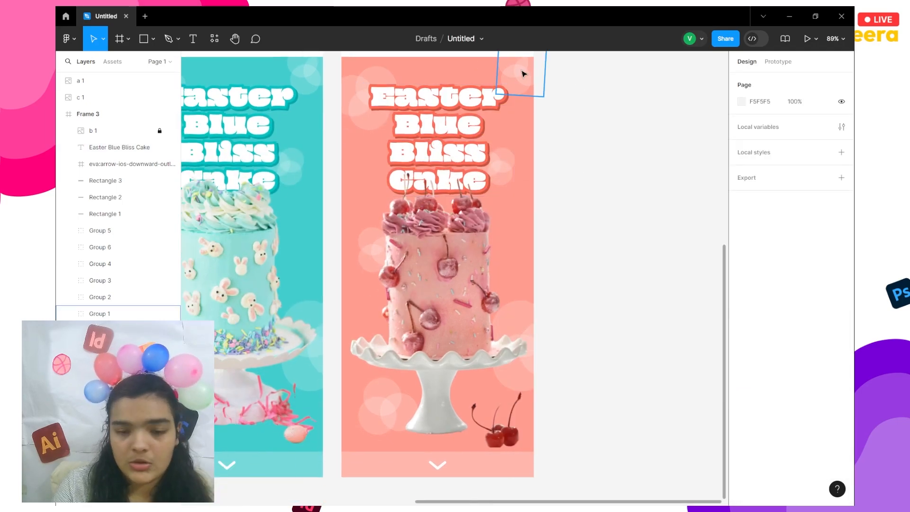
pyautogui.scroll(1, 550, 79)
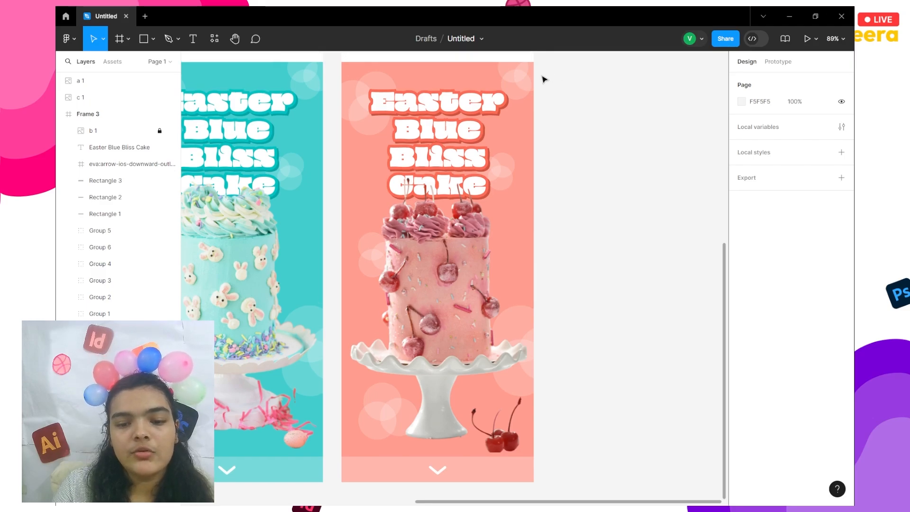
pyautogui.click(518, 81)
pyautogui.moveTo(524, 104); pyautogui.dragTo(524, 128)
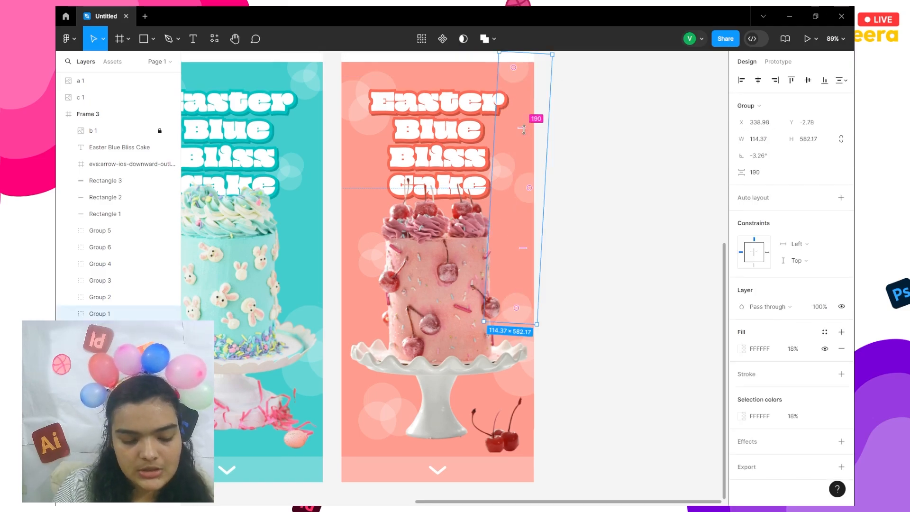
pyautogui.hotkey('ctrl', 'z')
# Move circle Group 1 in Frame 3 down beside the cake's right side and Group 3 above the title
pyautogui.moveTo(516, 83); pyautogui.dragTo(490, 277)
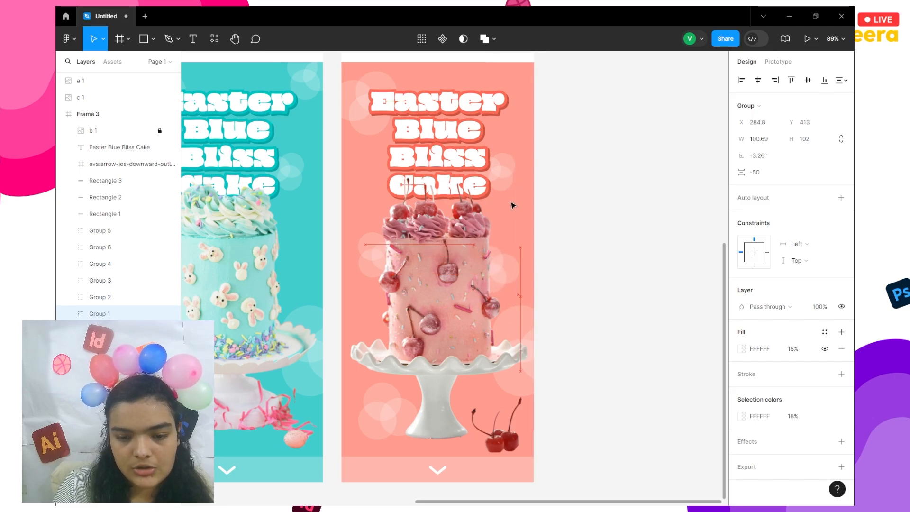
pyautogui.click(503, 165)
pyautogui.moveTo(428, 137); pyautogui.dragTo(431, 84)
# Move Group 2 to Frame 3's right edge beside the title and place Group 3 near the left edge, enlarged to about 119 × 121
pyautogui.click(356, 102)
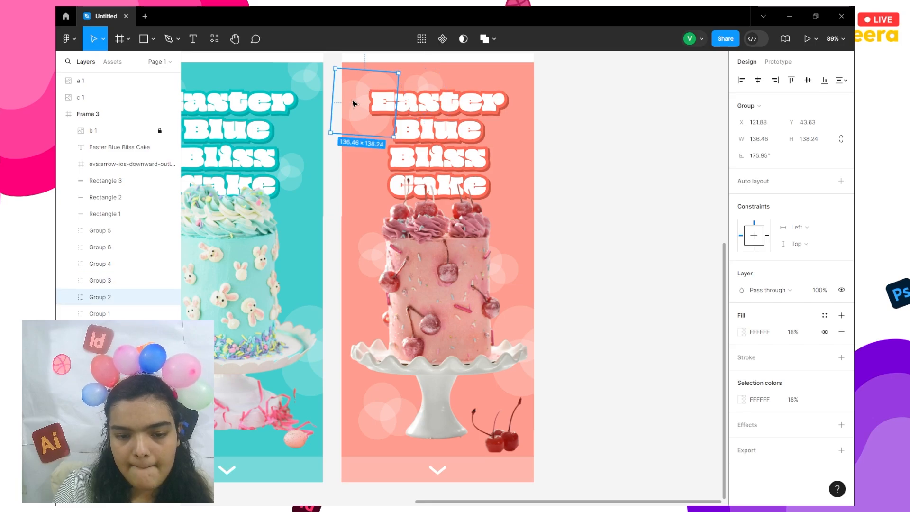
pyautogui.moveTo(352, 102); pyautogui.dragTo(495, 148)
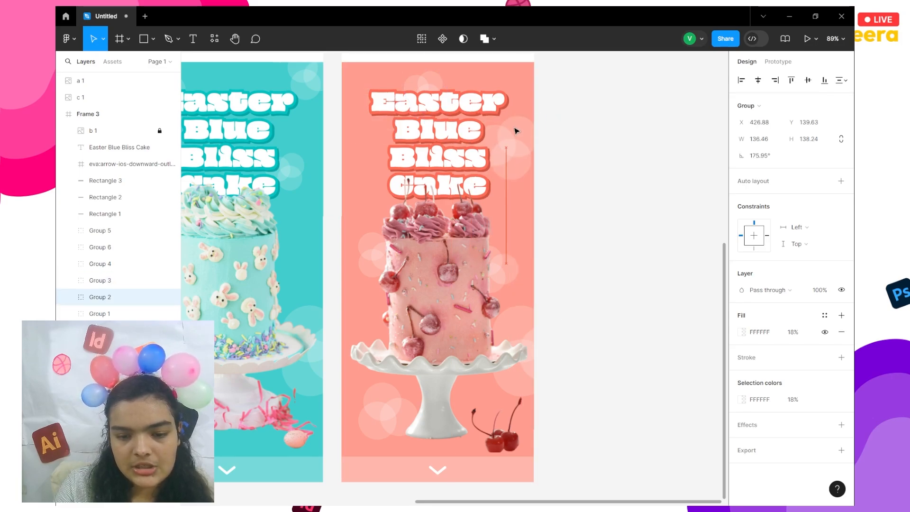
pyautogui.moveTo(543, 115); pyautogui.dragTo(517, 140)
pyautogui.click(425, 87)
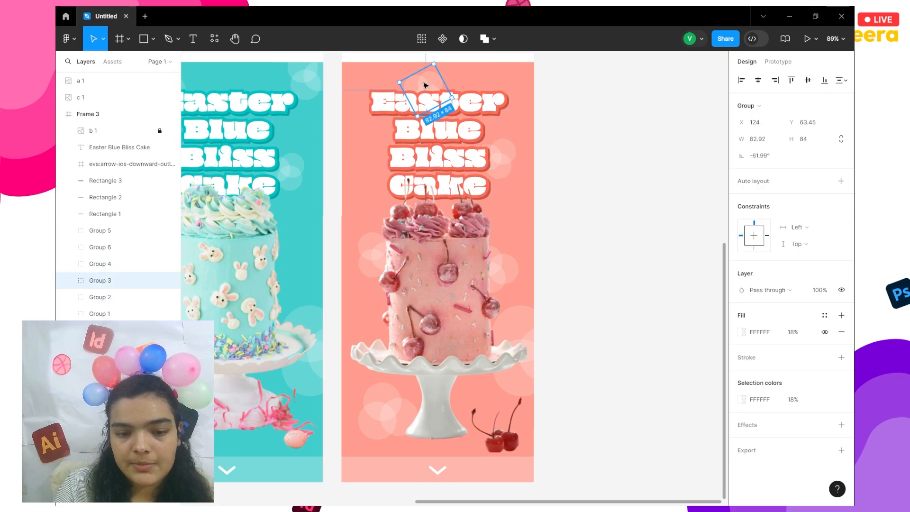
pyautogui.moveTo(397, 109); pyautogui.dragTo(342, 115)
# Move circle Group 4 behind the loose cherries by the cake stand's base and Group 6 to Frame 3's left edge beside the cake
pyautogui.click(371, 259)
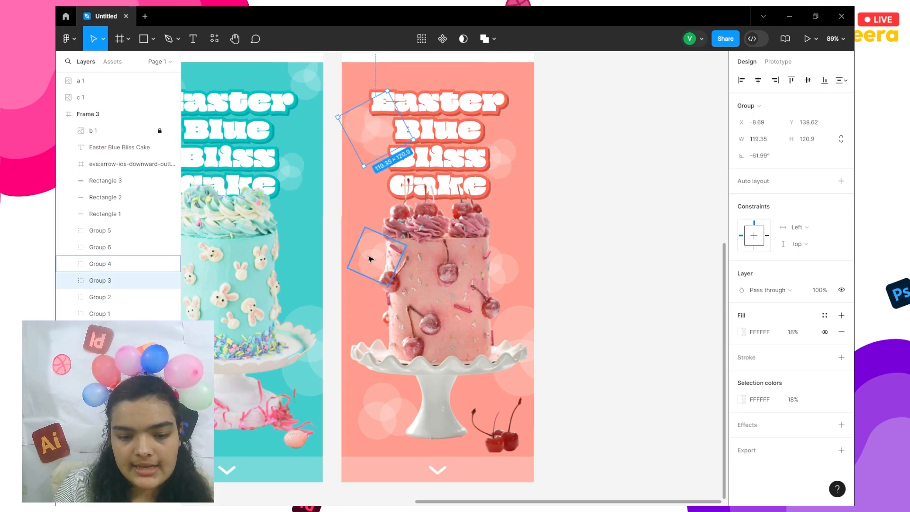
pyautogui.moveTo(373, 256); pyautogui.dragTo(468, 421)
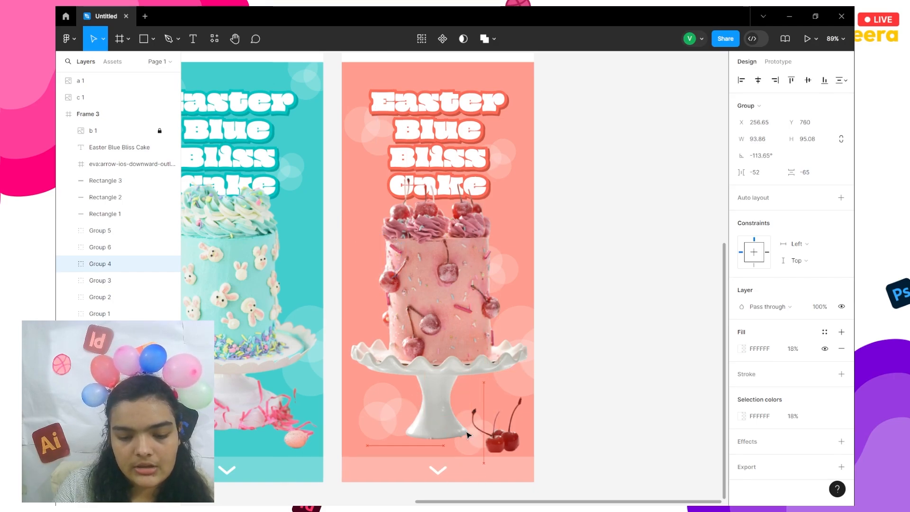
pyautogui.click(391, 419)
pyautogui.rightClick(357, 299)
pyautogui.press('Escape')
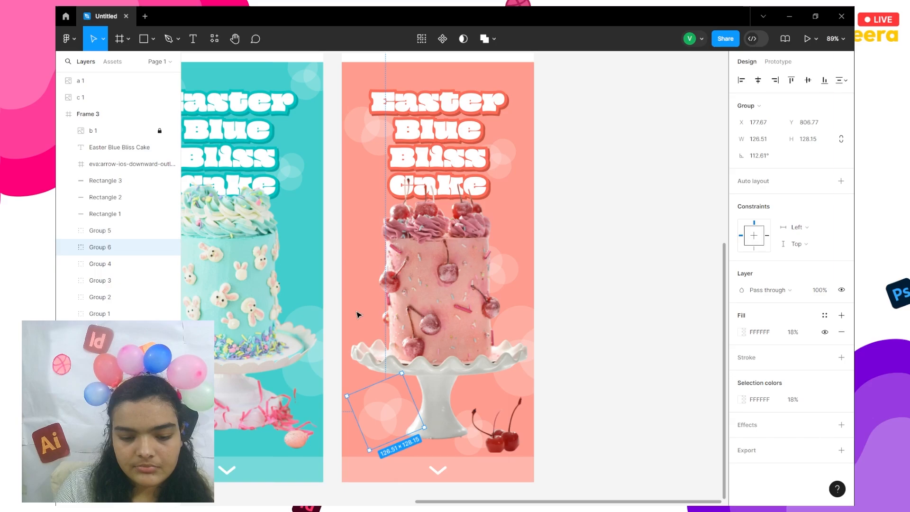
pyautogui.moveTo(367, 399); pyautogui.dragTo(344, 294)
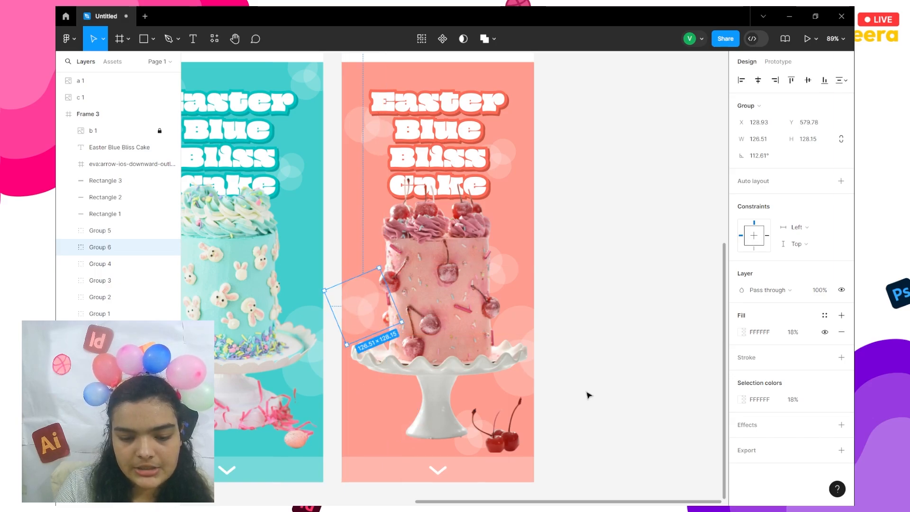
# Move Group 5 to Frame 3's top edge at about 163 × 165, and enlarge Group 4 by the stand's base to about 114 × 115
pyautogui.click(530, 382)
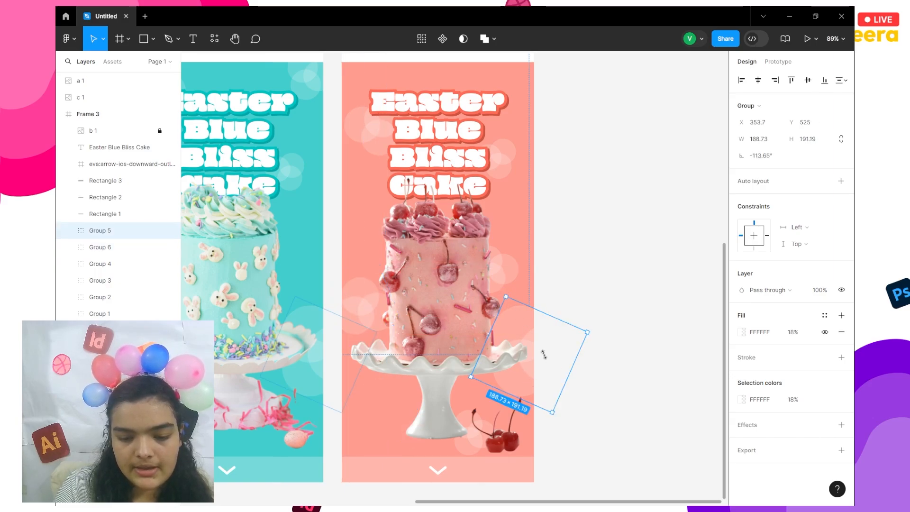
pyautogui.moveTo(544, 355); pyautogui.dragTo(448, 106)
pyautogui.scroll(-1, 446, 104)
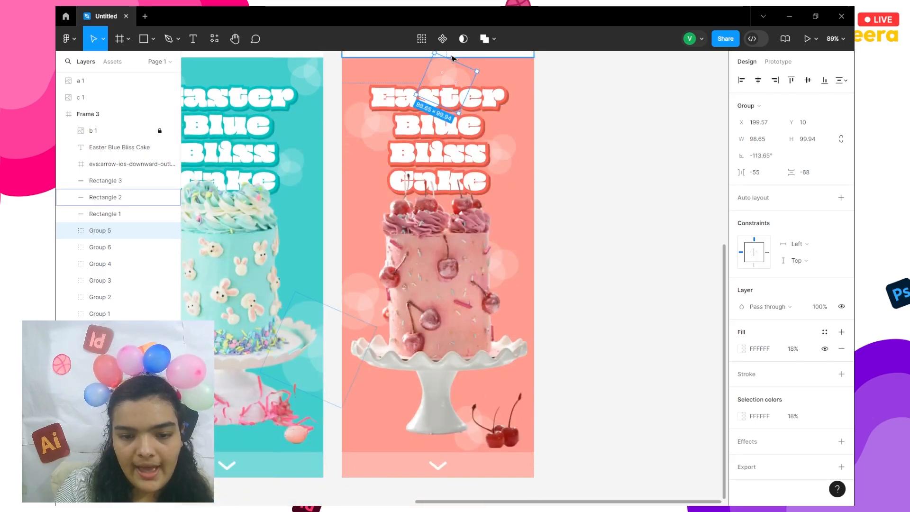
pyautogui.moveTo(457, 64); pyautogui.dragTo(623, 80)
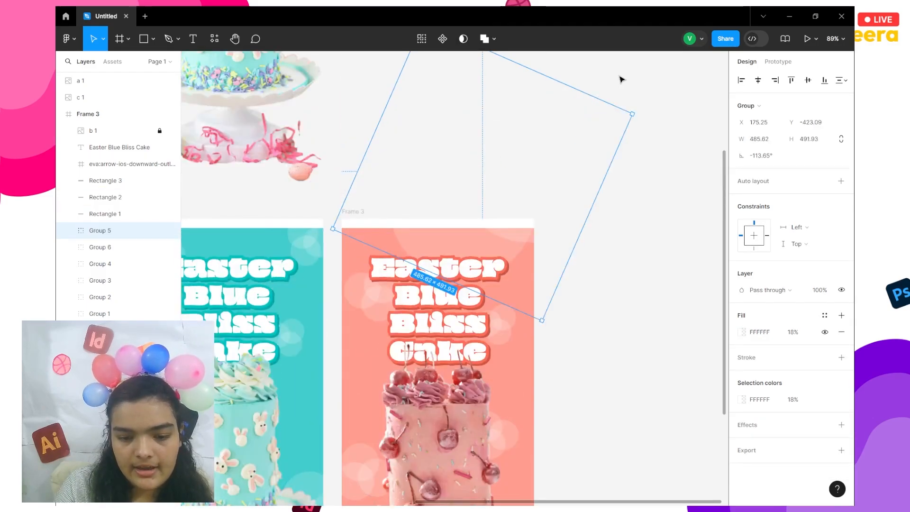
pyautogui.moveTo(505, 138); pyautogui.dragTo(478, 210)
pyautogui.scroll(-5, 466, 402)
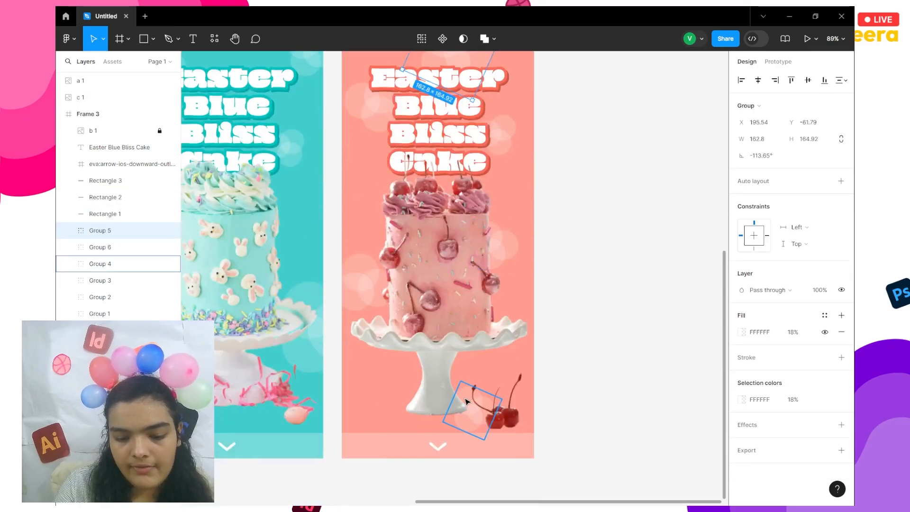
pyautogui.click(464, 426)
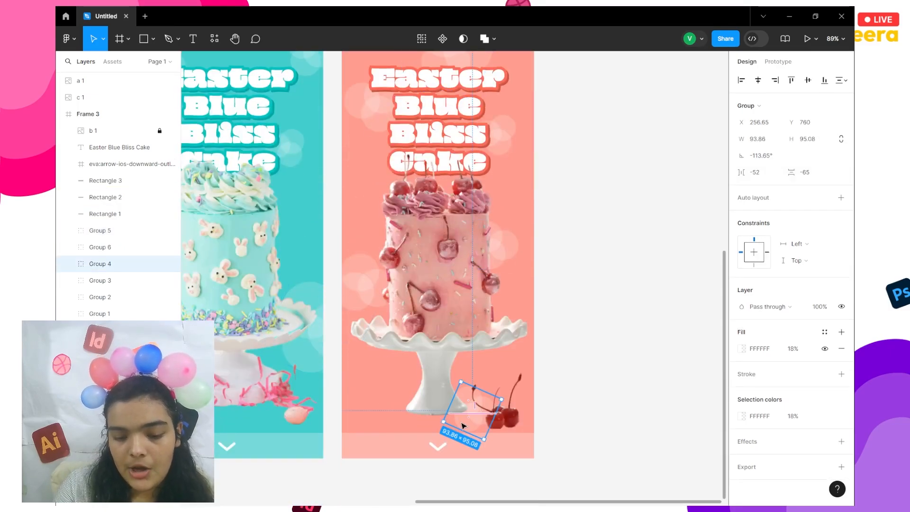
pyautogui.moveTo(454, 430); pyautogui.dragTo(573, 406)
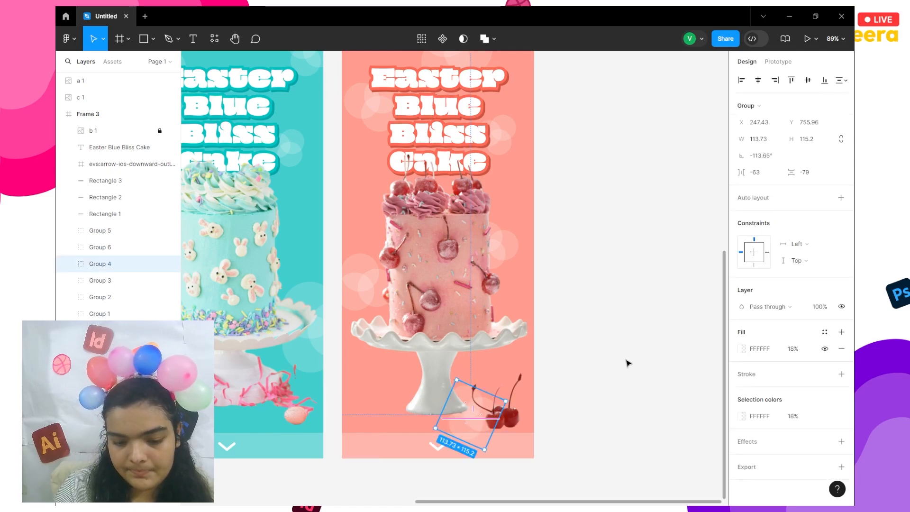
# Delete the two loose cake images, a 1 and c 1, above the frames
pyautogui.scroll(-5, 627, 364)
pyautogui.scroll(-1, 451, 300)
pyautogui.scroll(4, 451, 301)
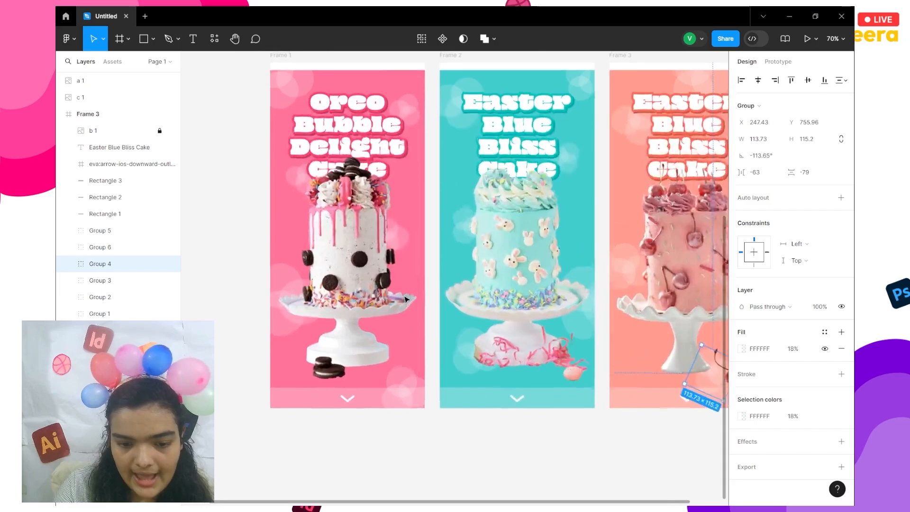
pyautogui.scroll(5, 405, 298)
pyautogui.hscroll(-2, 405, 299)
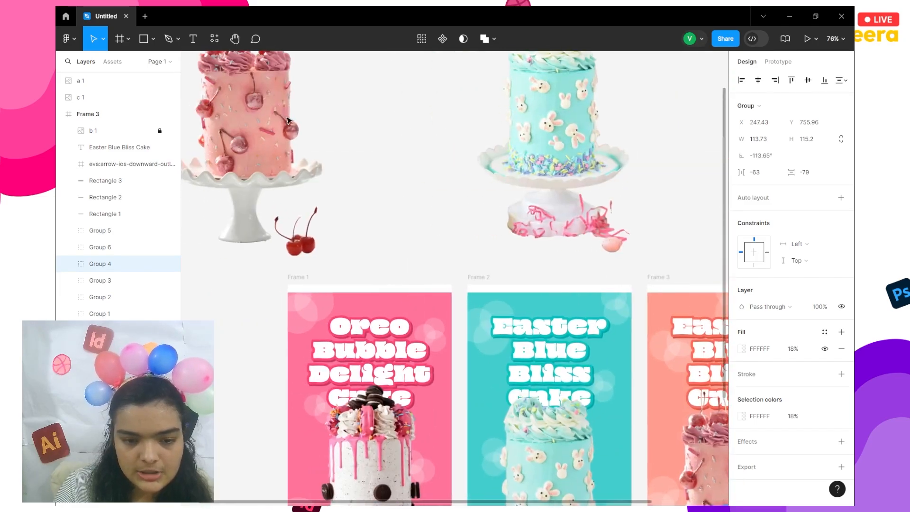
pyautogui.click(550, 165)
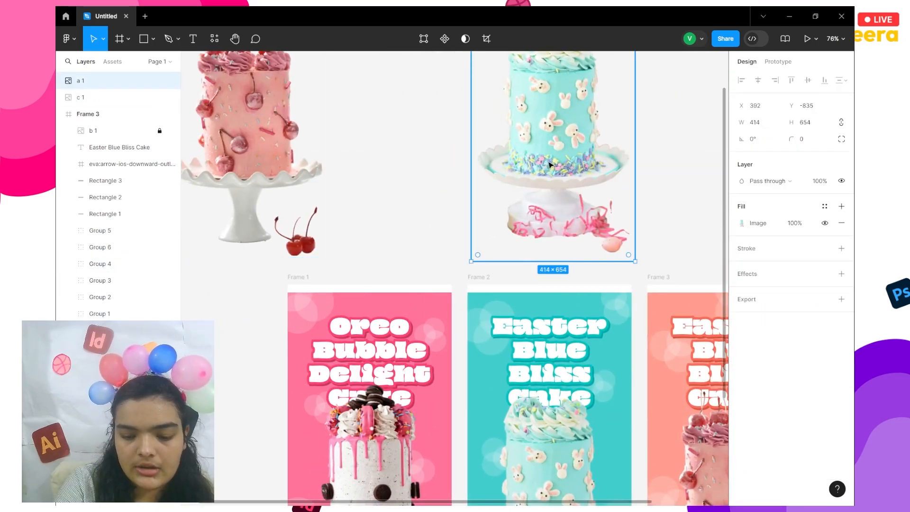
pyautogui.press('Delete')
pyautogui.click(317, 166)
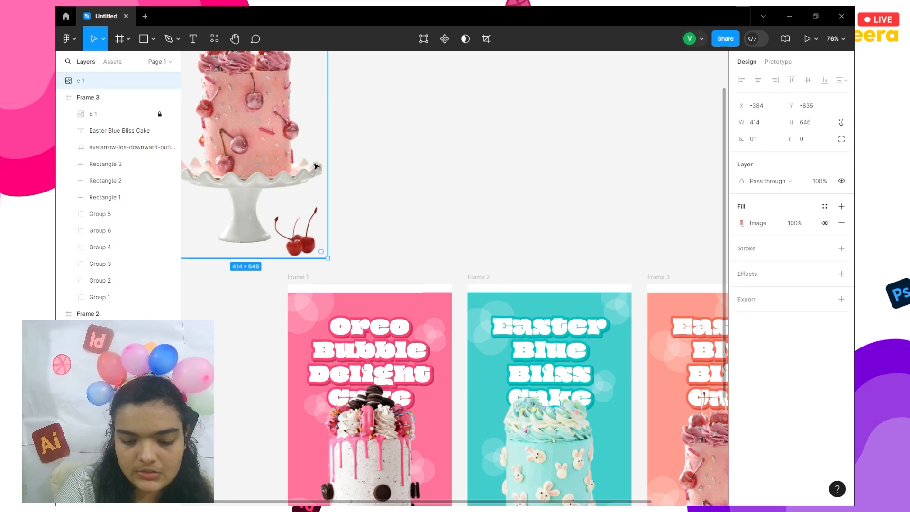
pyautogui.press('Delete')
# Duplicate the b 1 cake images of Frame 2 and Frame 3 together and scale both copies down to 142 × 214
pyautogui.scroll(-5, 317, 166)
pyautogui.hscroll(3, 316, 166)
pyautogui.hscroll(-1, 316, 166)
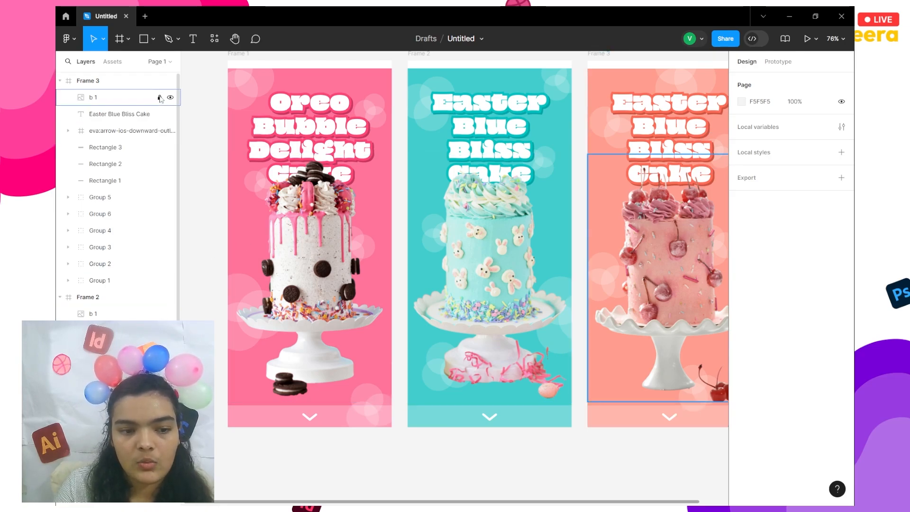
pyautogui.click(129, 97)
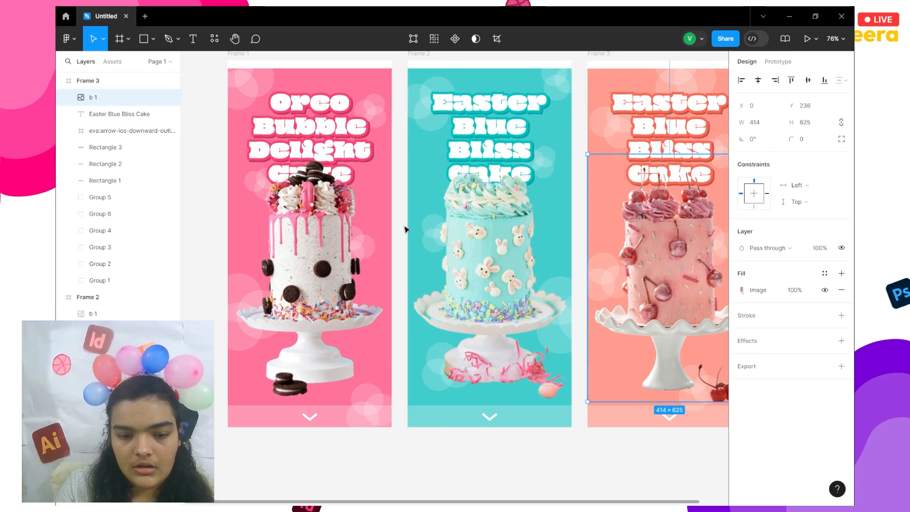
pyautogui.click(475, 266)
pyautogui.keyDown('shift'); pyautogui.click(679, 264); pyautogui.keyUp('shift')
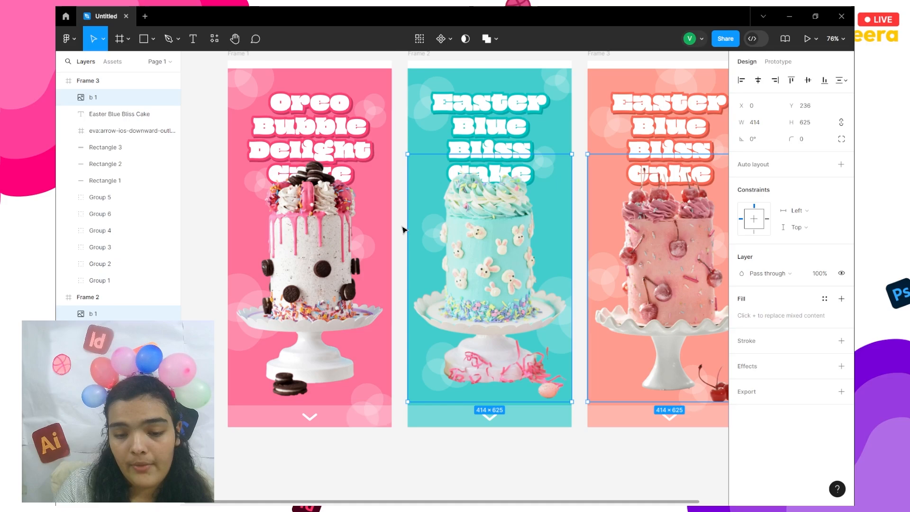
pyautogui.hotkey('ctrl', 'd')
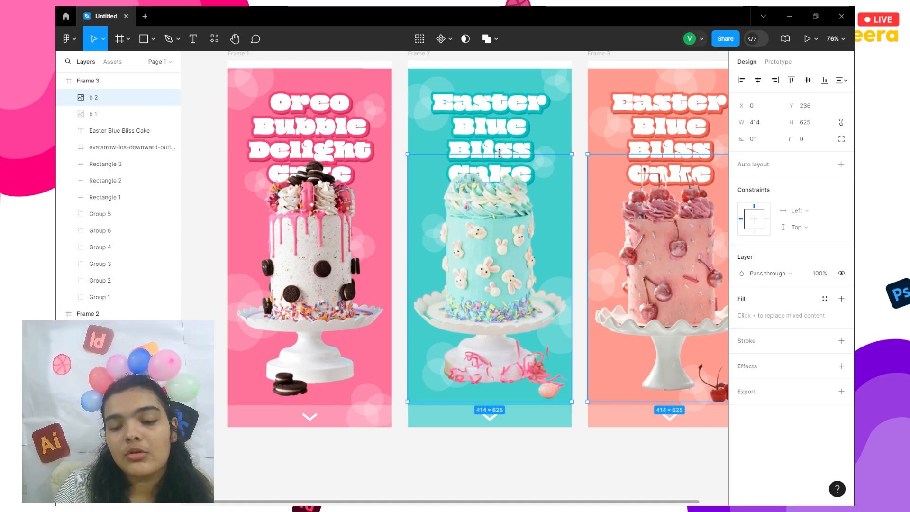
pyautogui.moveTo(500, 154); pyautogui.dragTo(506, 349)
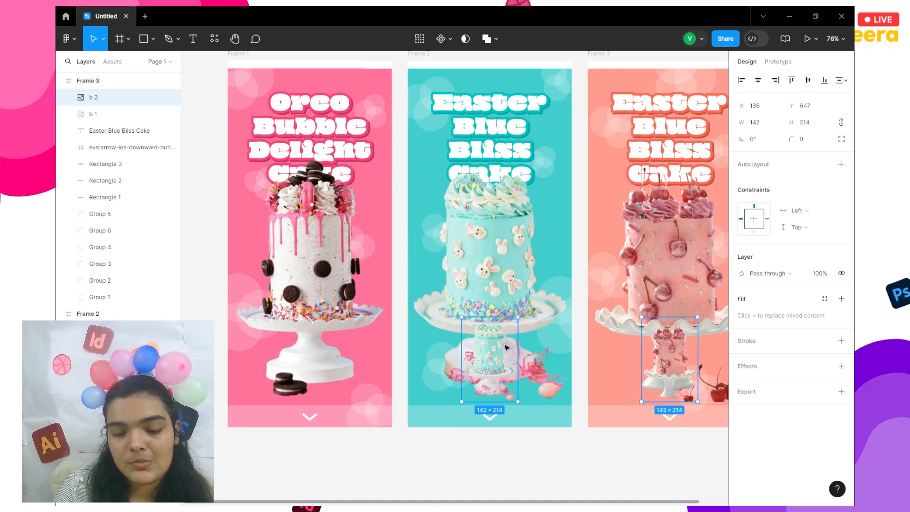
# Bring both small cake copies into Frame 1 over its large cake, cutting the cherry cake copy from Frame 2 and pasting it there
pyautogui.moveTo(318, 288); pyautogui.dragTo(315, 276)
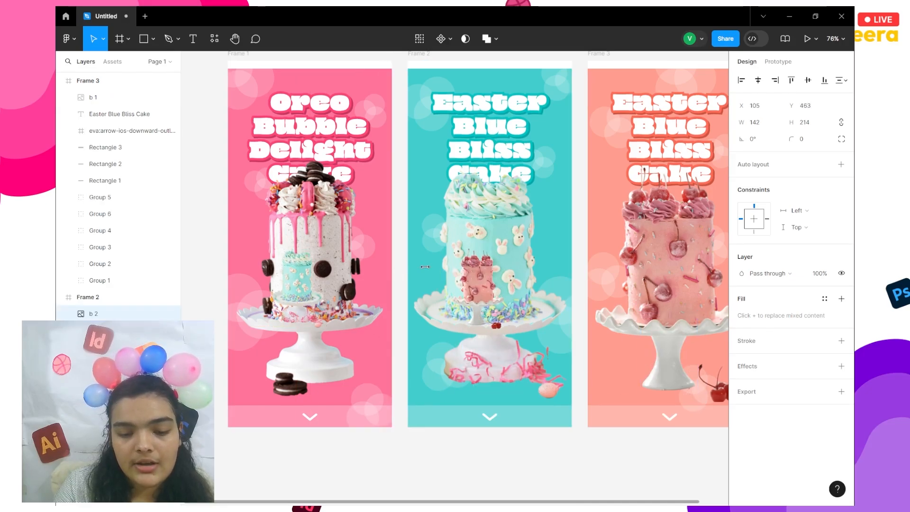
pyautogui.click(474, 278)
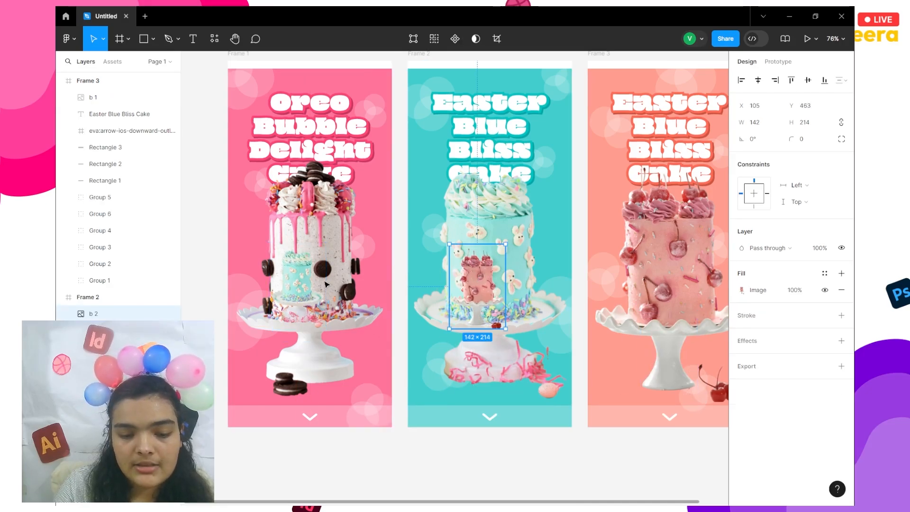
pyautogui.hotkey('ctrl', 'x')
pyautogui.hotkey('ctrl', 'v')
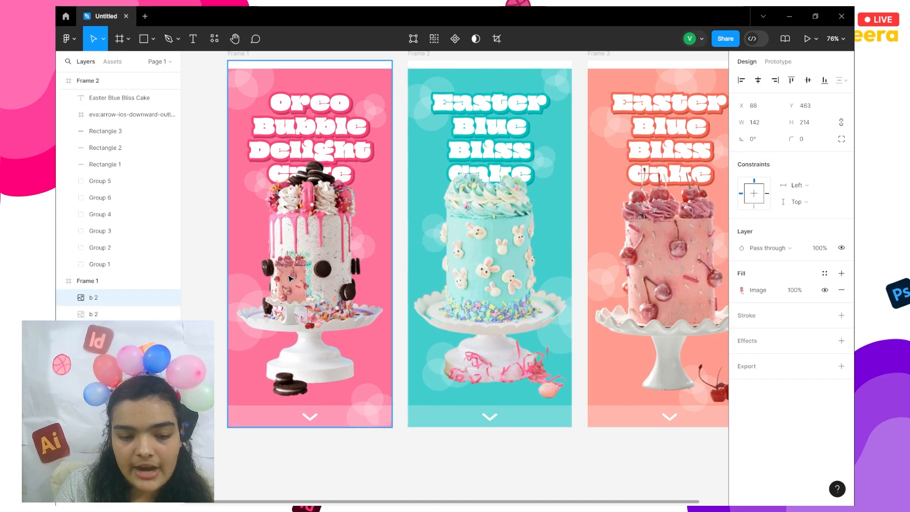
# Move the two small b 2 cake copies in Frame 1 up to Y 393 and send them behind the frame's other layers
pyautogui.keyDown('shift'); pyautogui.click(85, 313); pyautogui.keyUp('shift')
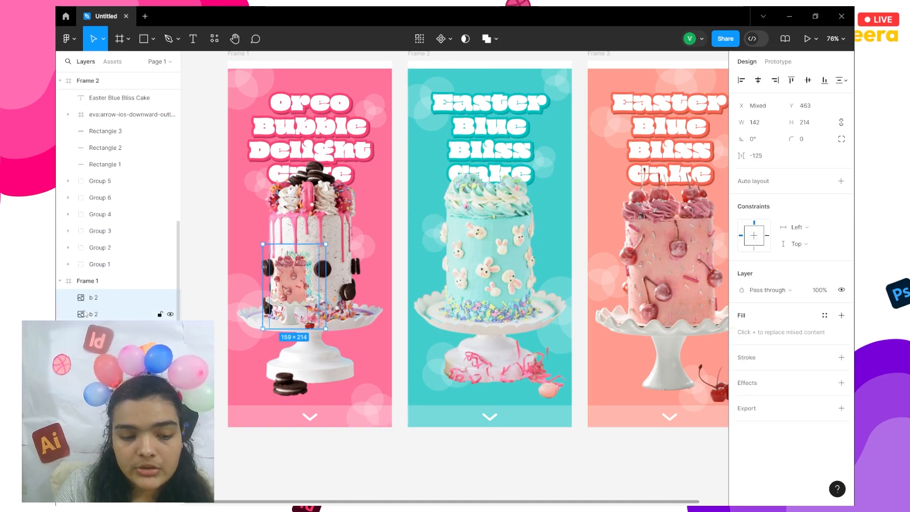
pyautogui.moveTo(304, 281); pyautogui.dragTo(324, 256)
pyautogui.rightClick(323, 251)
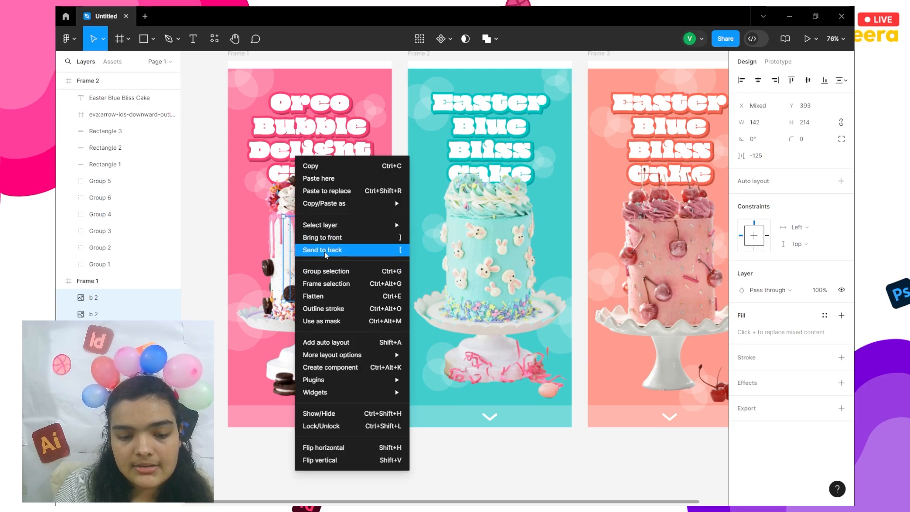
pyautogui.click(326, 251)
# Duplicate the large b 1 cakes of Frame 1 and Frame 2 together, scale both copies to 100 × 151 and move them towards Frame 3
pyautogui.click(320, 192)
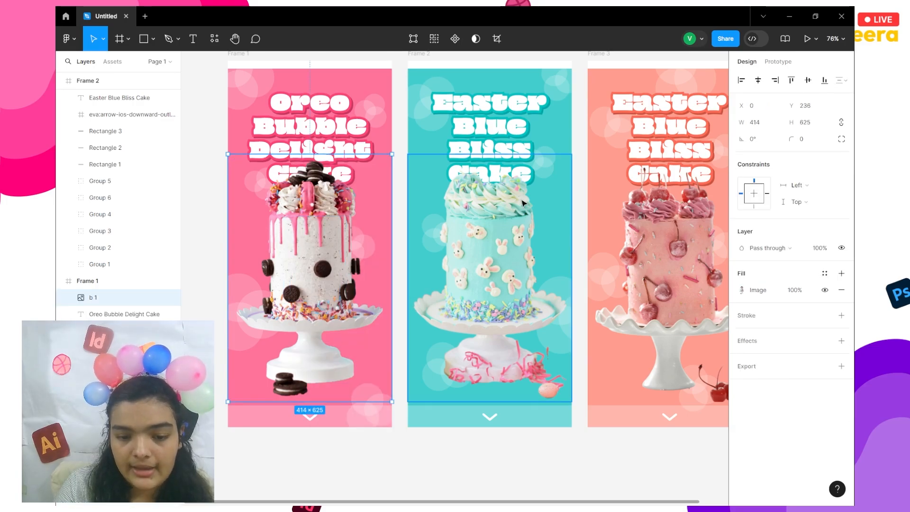
pyautogui.keyDown('shift'); pyautogui.click(524, 203); pyautogui.keyUp('shift')
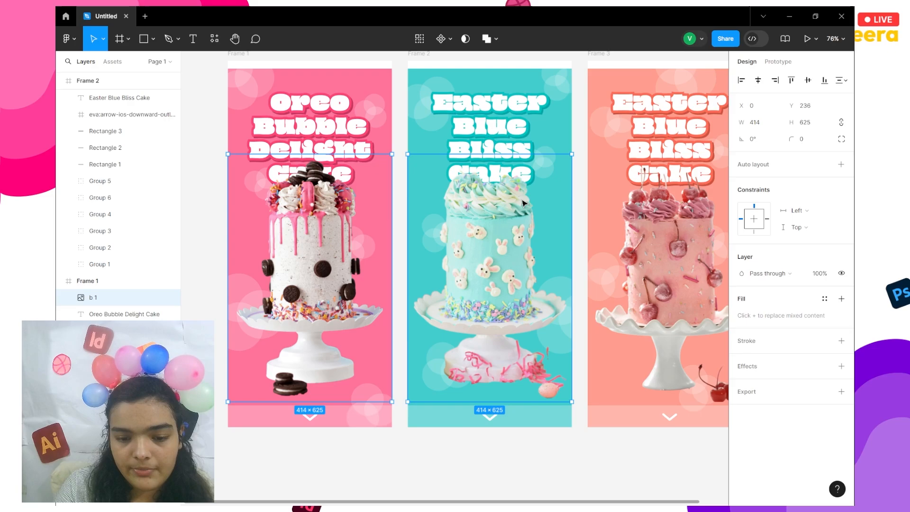
pyautogui.moveTo(487, 151); pyautogui.dragTo(705, 217)
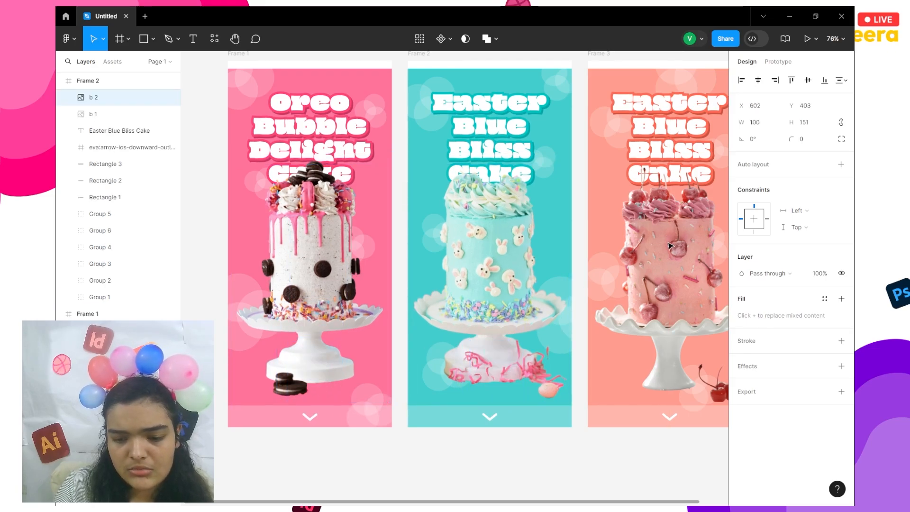
pyautogui.moveTo(667, 260); pyautogui.dragTo(565, 267)
# Place both 100 × 151 cake copies inside Frame 3 over its large cake and send them behind the frame's other layers
pyautogui.click(498, 264)
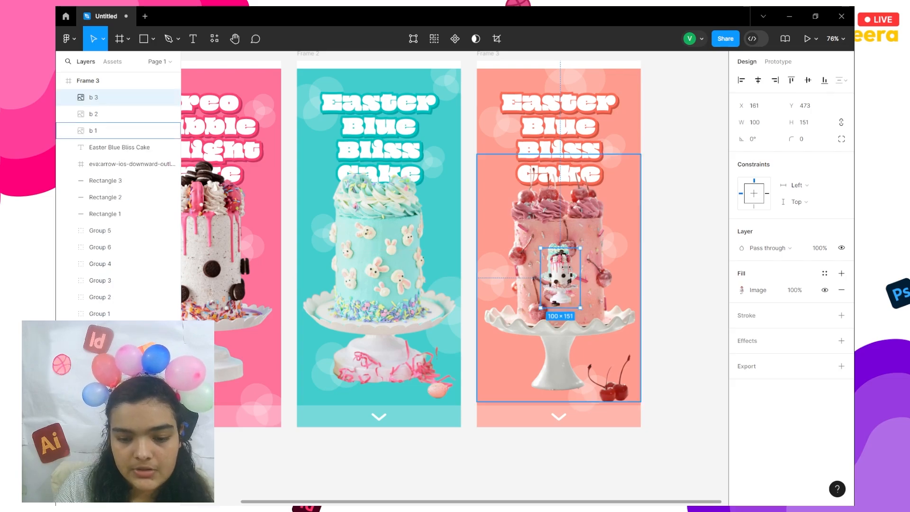
pyautogui.keyDown('shift'); pyautogui.click(559, 240); pyautogui.keyUp('shift')
pyautogui.rightClick(559, 240)
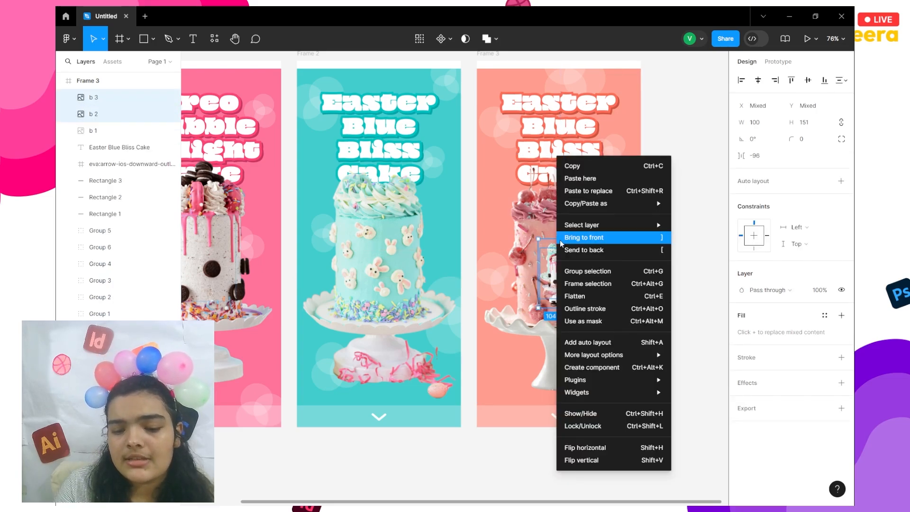
pyautogui.click(580, 257)
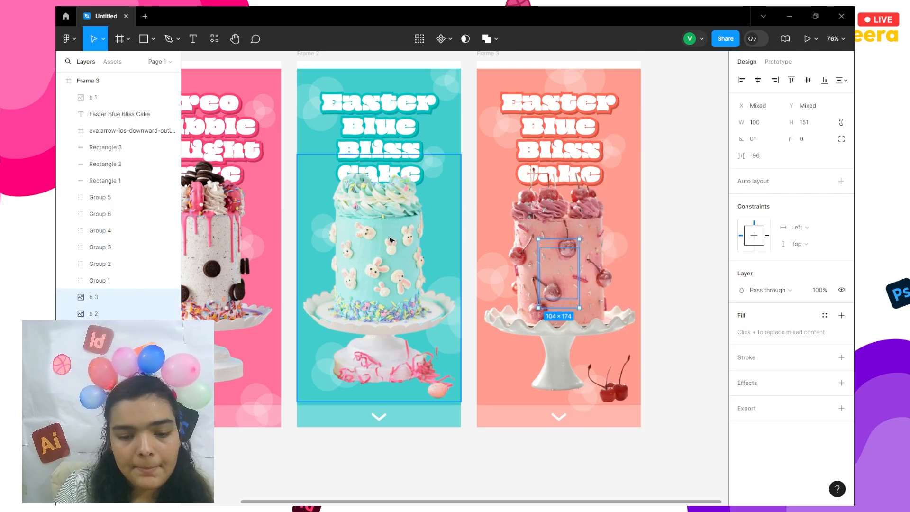
# Duplicate the large b 1 cakes of Frame 1 and Frame 3 together, scale both copies to 146 × 221 and move them towards Frame 2
pyautogui.hscroll(-3, 403, 230)
pyautogui.click(275, 203)
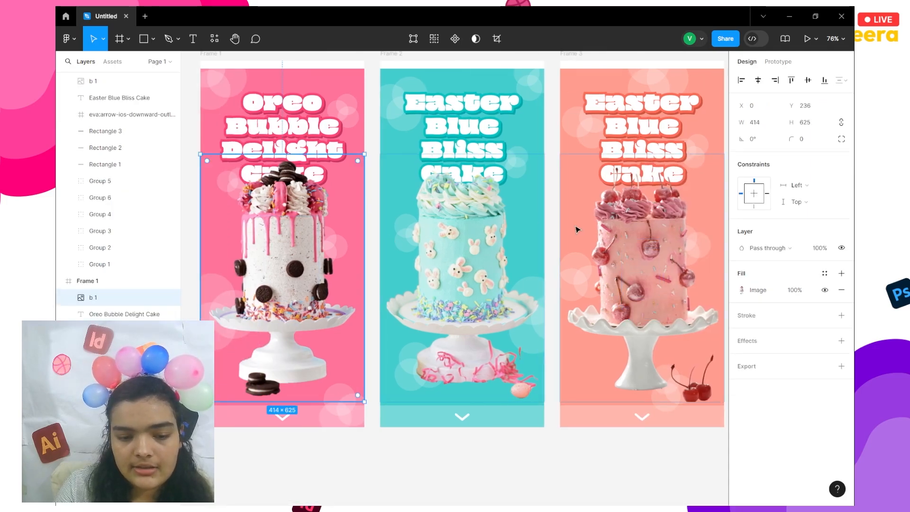
pyautogui.keyDown('shift'); pyautogui.click(636, 231); pyautogui.keyUp('shift')
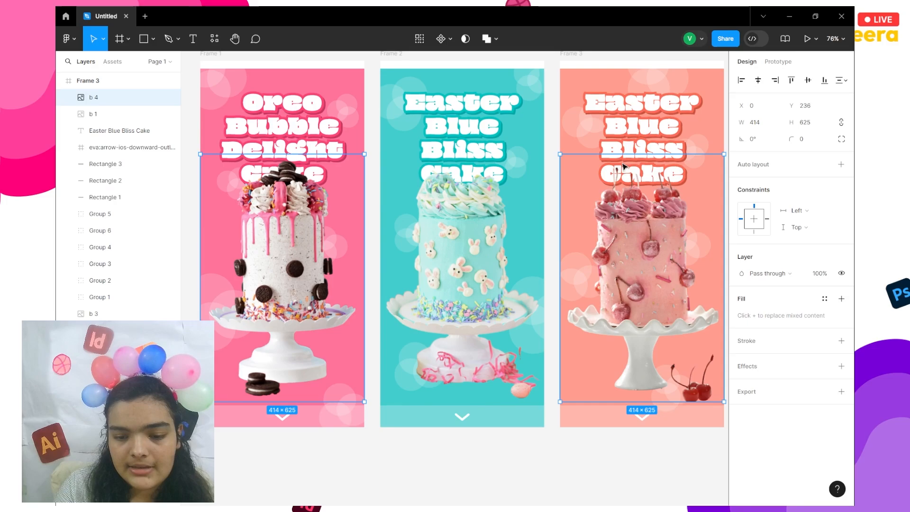
pyautogui.moveTo(624, 171); pyautogui.dragTo(657, 314)
pyautogui.moveTo(649, 346); pyautogui.dragTo(486, 252)
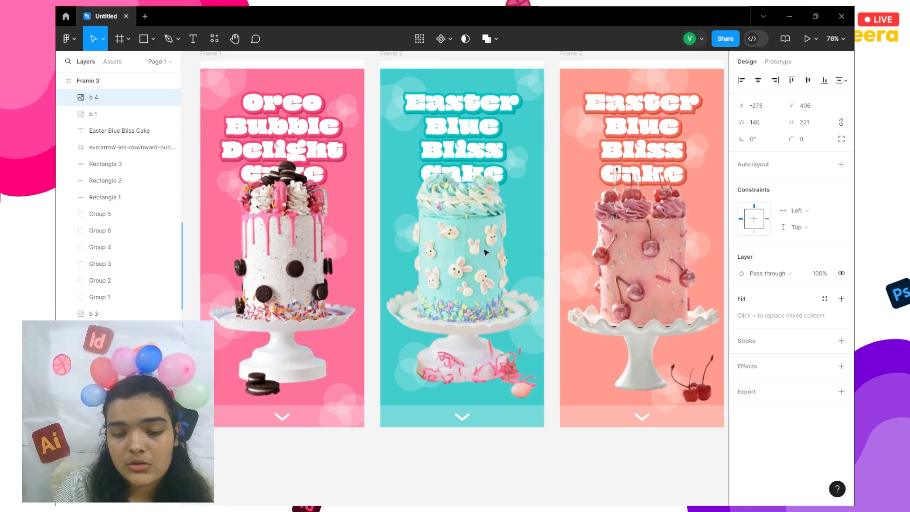
# Move the small Oreo cake copy into Frame 2 at about 131 × 367 and send it behind the large cake
pyautogui.hscroll(-5, 485, 249)
pyautogui.click(213, 235)
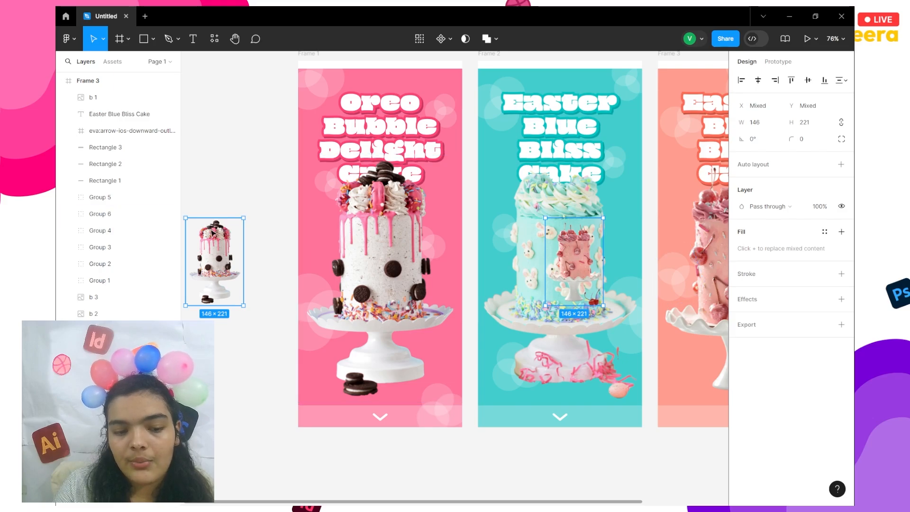
pyautogui.moveTo(306, 257); pyautogui.dragTo(562, 254)
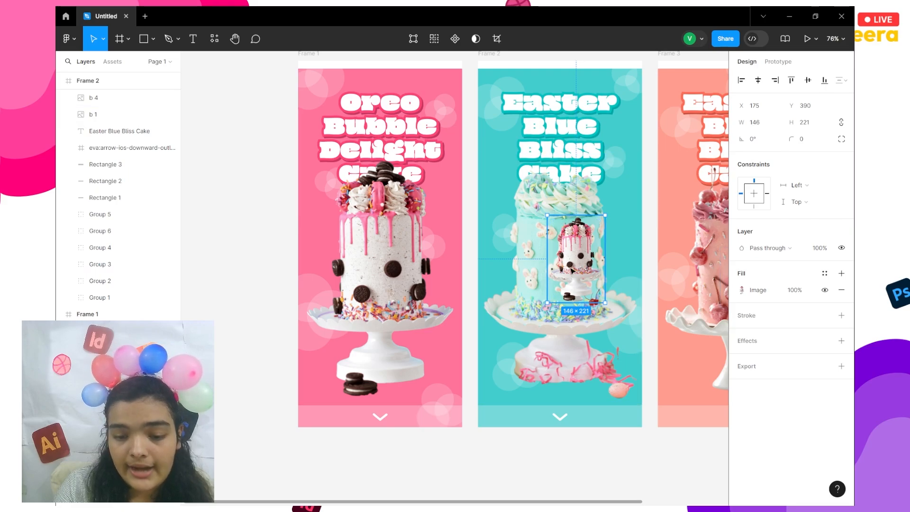
pyautogui.moveTo(570, 267); pyautogui.dragTo(559, 235)
pyautogui.keyDown('shift'); pyautogui.click(573, 241); pyautogui.keyUp('shift')
pyautogui.click(557, 290)
pyautogui.rightClick(558, 234)
pyautogui.click(587, 264)
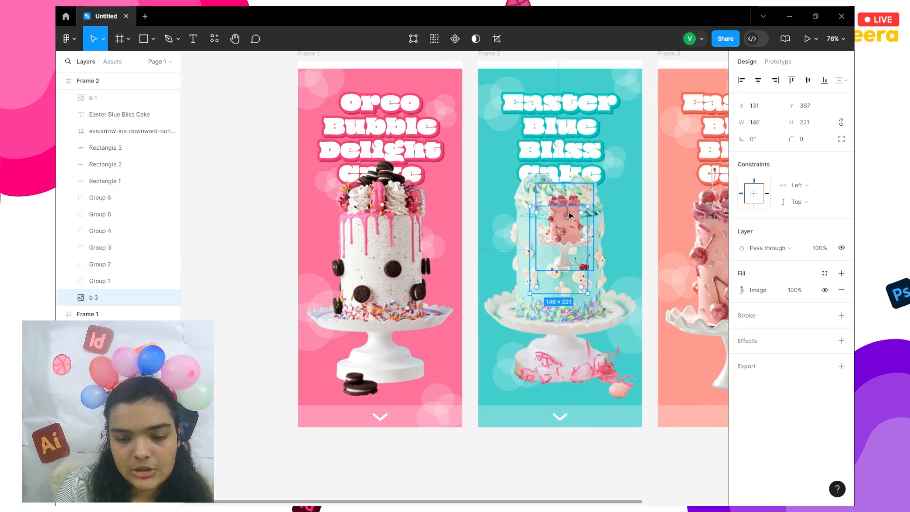
# Move the small cherry cake copy in Frame 2 to about 122 × 398 and send it behind the frame's other layers
pyautogui.click(574, 197)
pyautogui.moveTo(573, 196); pyautogui.dragTo(566, 233)
pyautogui.rightClick(566, 235)
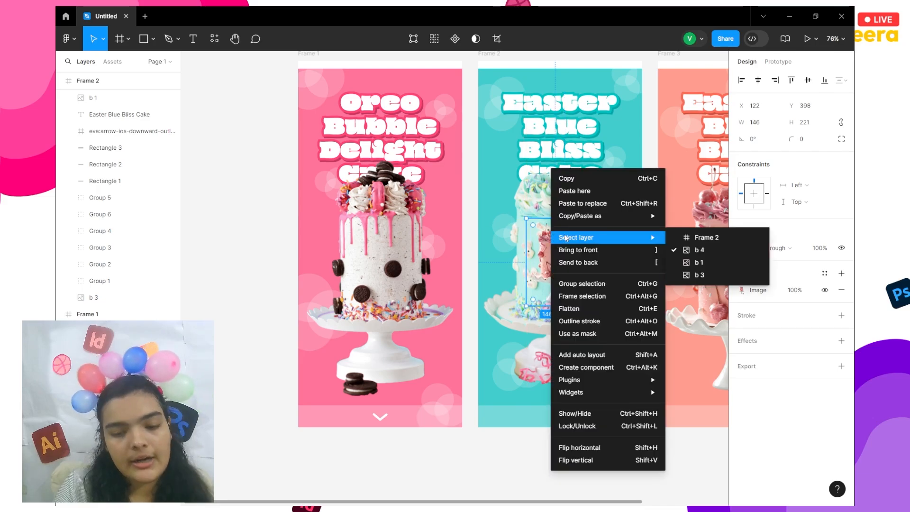
pyautogui.click(583, 262)
pyautogui.hscroll(3, 583, 264)
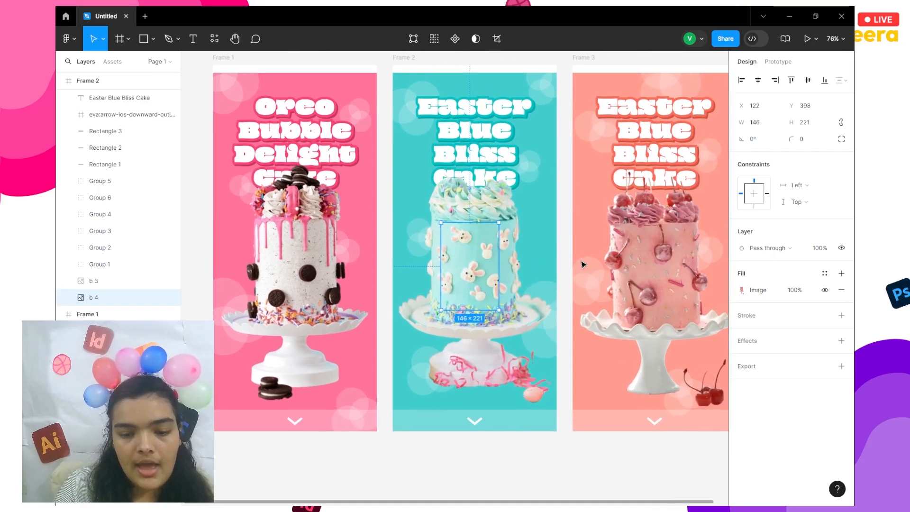
pyautogui.click(457, 458)
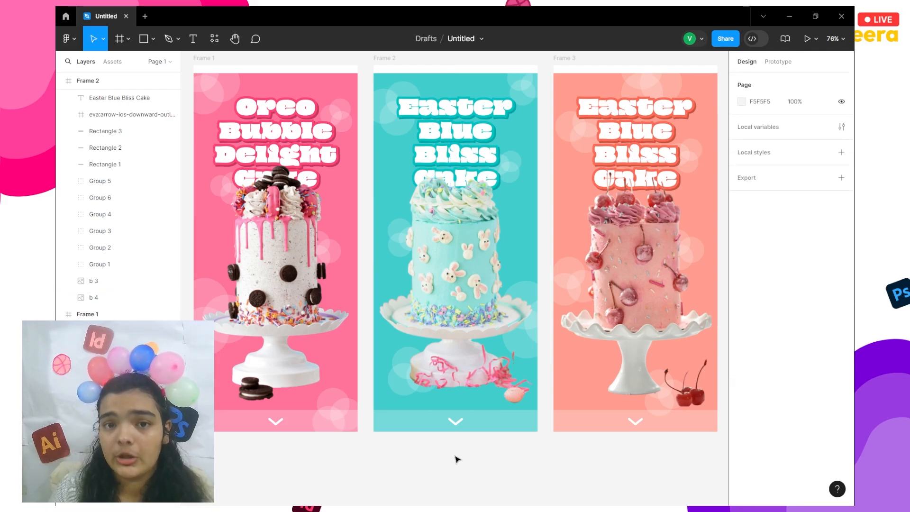
# Add an On click prototype interaction to Frame 1 that navigates to Frame 2
pyautogui.click(200, 65)
pyautogui.click(765, 69)
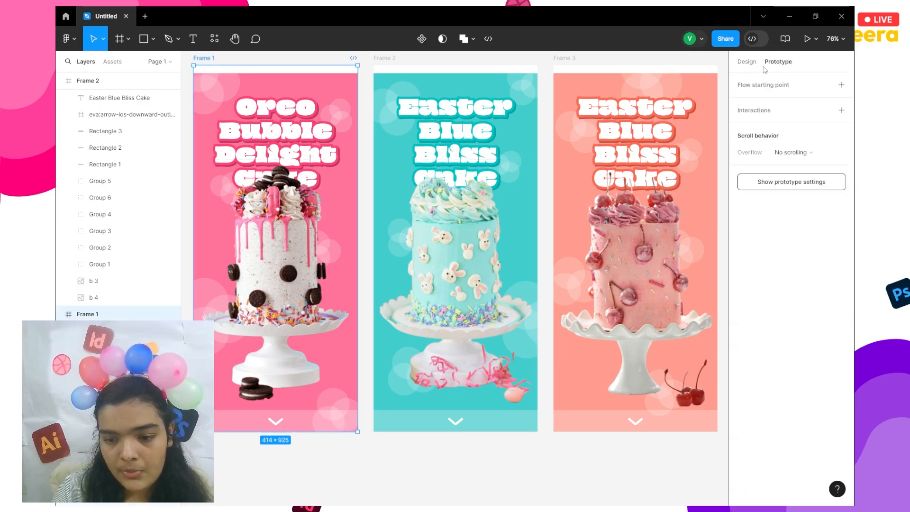
pyautogui.click(842, 110)
pyautogui.click(682, 151)
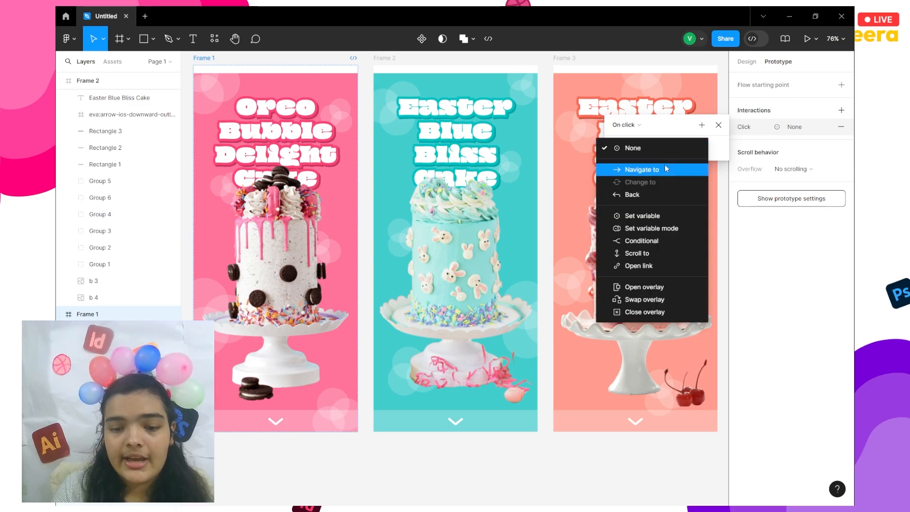
pyautogui.click(667, 169)
pyautogui.click(656, 167)
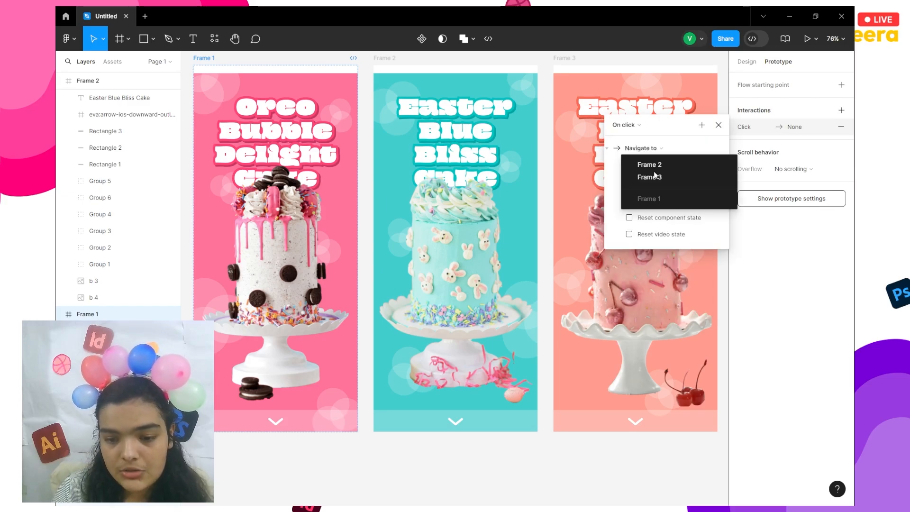
pyautogui.click(655, 170)
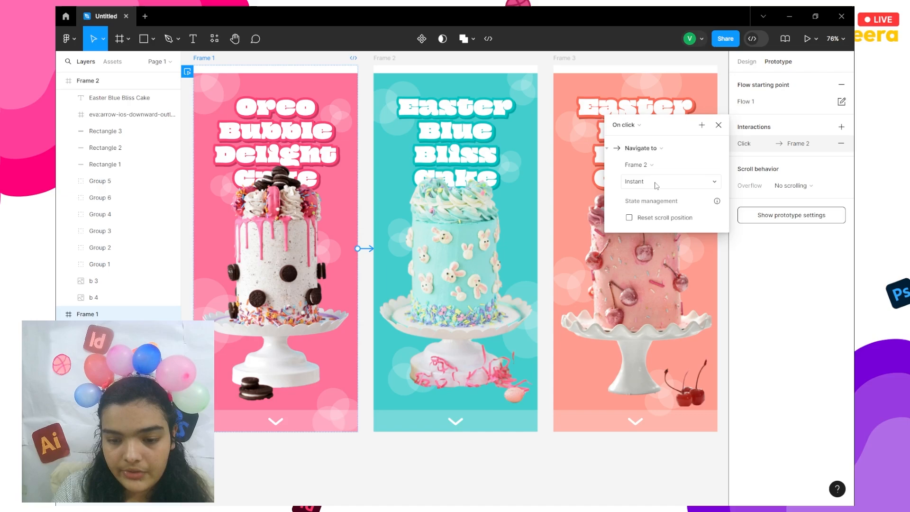
# Set the Frame 1 interaction's animation to Smart animate with the Gentle curve
pyautogui.click(657, 185)
pyautogui.click(656, 205)
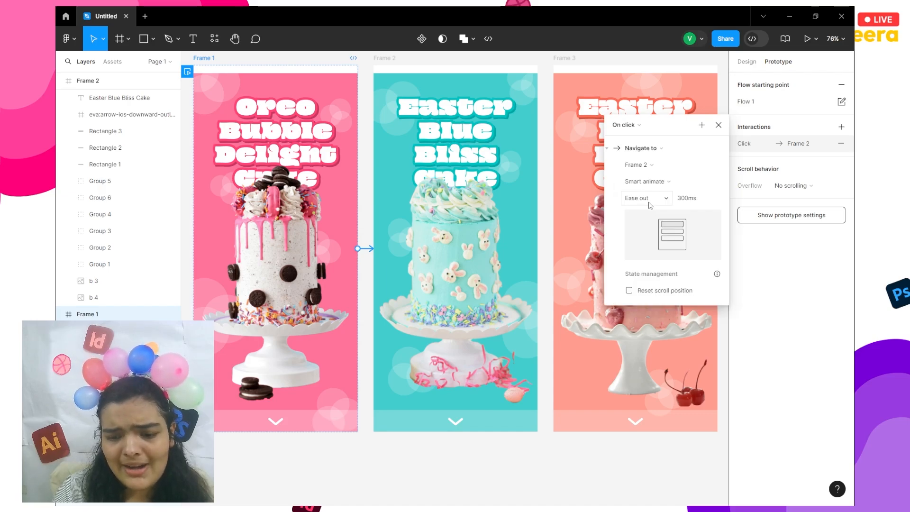
pyautogui.click(648, 202)
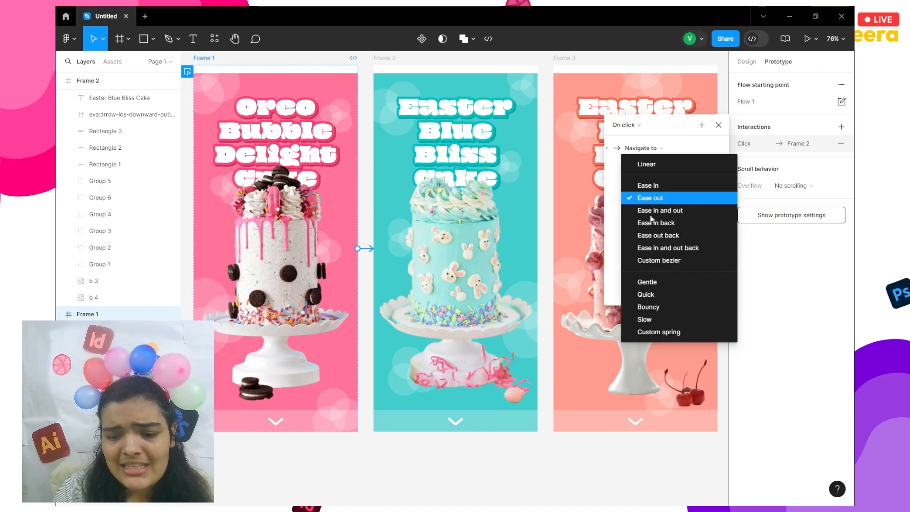
pyautogui.click(667, 284)
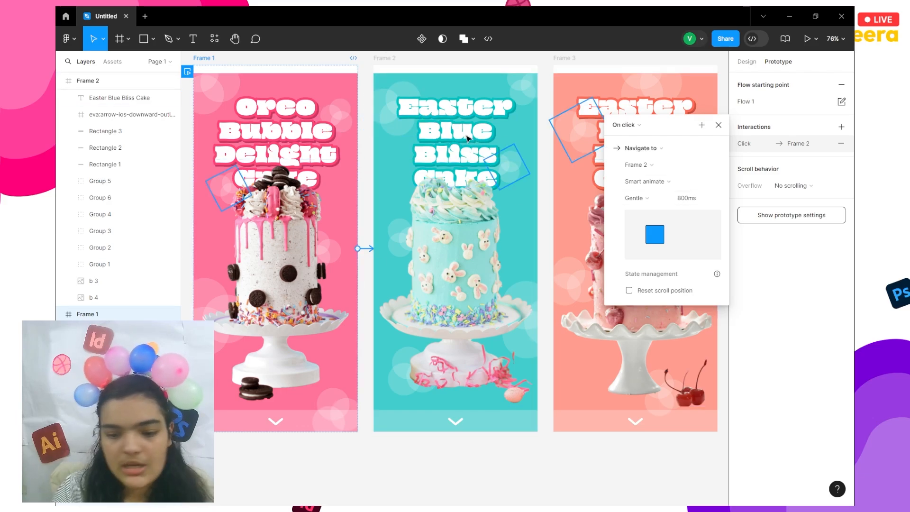
# Connect Frame 2 to Frame 3 and Frame 3 back to Frame 1 with On click, Gentle Smart animate navigation
pyautogui.click(385, 66)
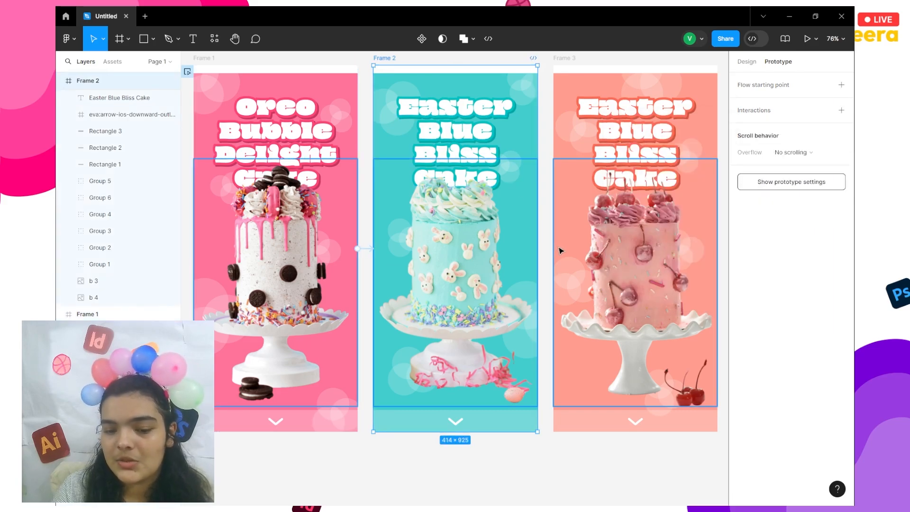
pyautogui.moveTo(564, 250); pyautogui.dragTo(578, 133)
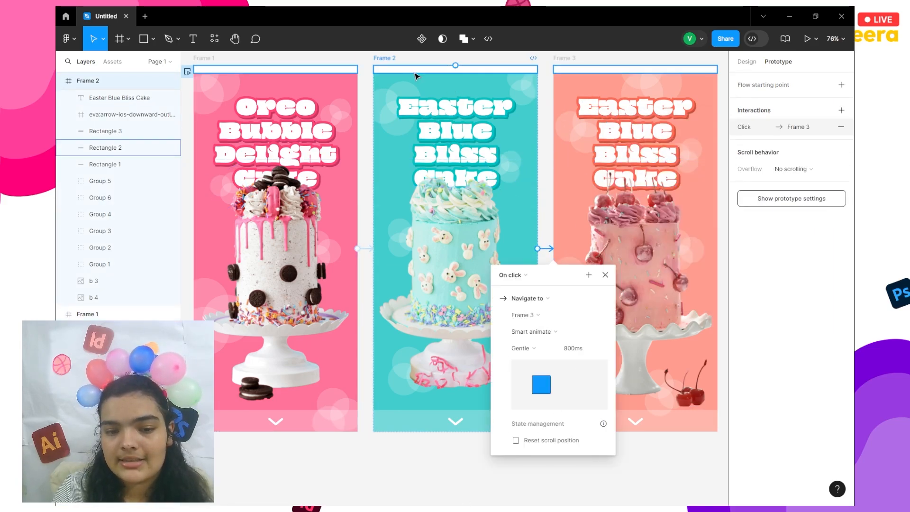
pyautogui.click(571, 62)
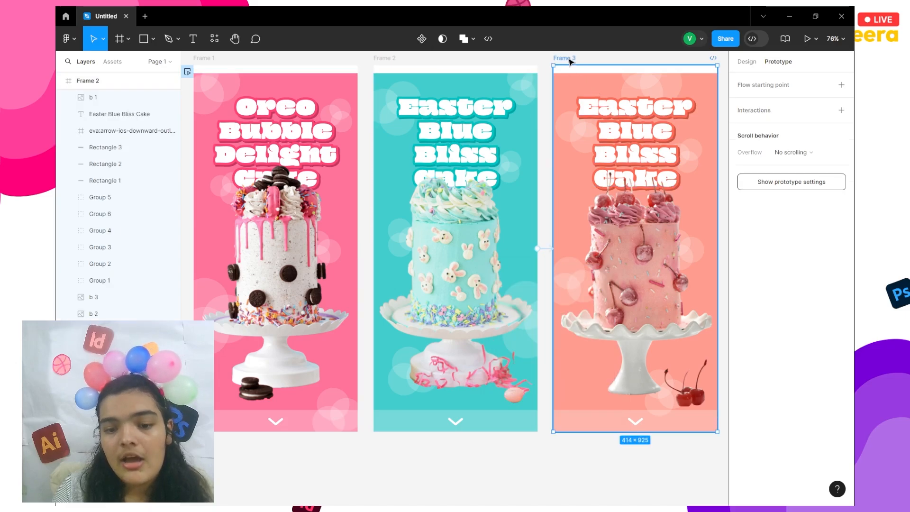
pyautogui.moveTo(553, 256); pyautogui.dragTo(335, 280)
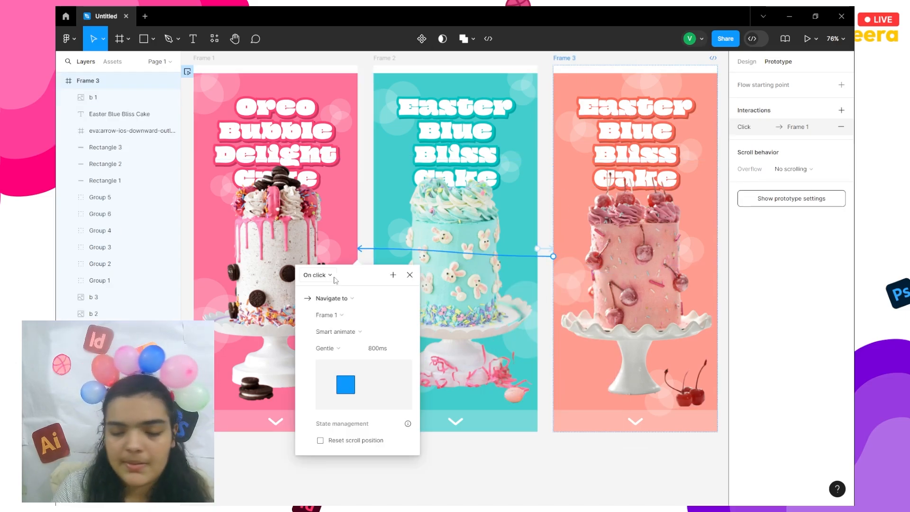
pyautogui.click(387, 470)
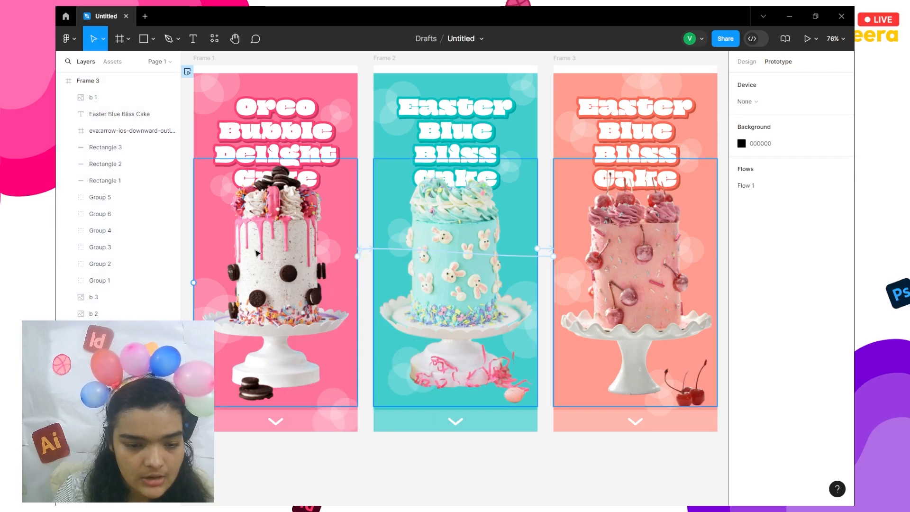
# Rename the large b 1 cake layer in Frame 1 as "ink"
pyautogui.click(203, 67)
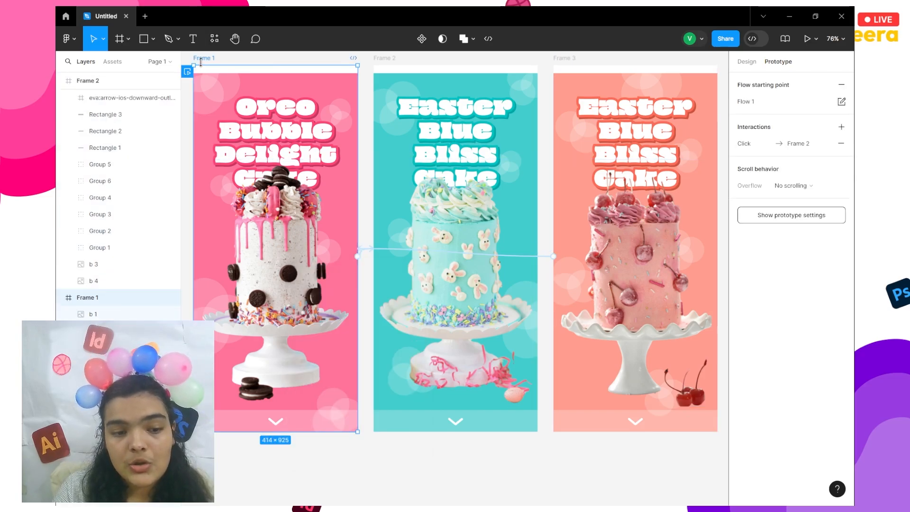
pyautogui.click(243, 250)
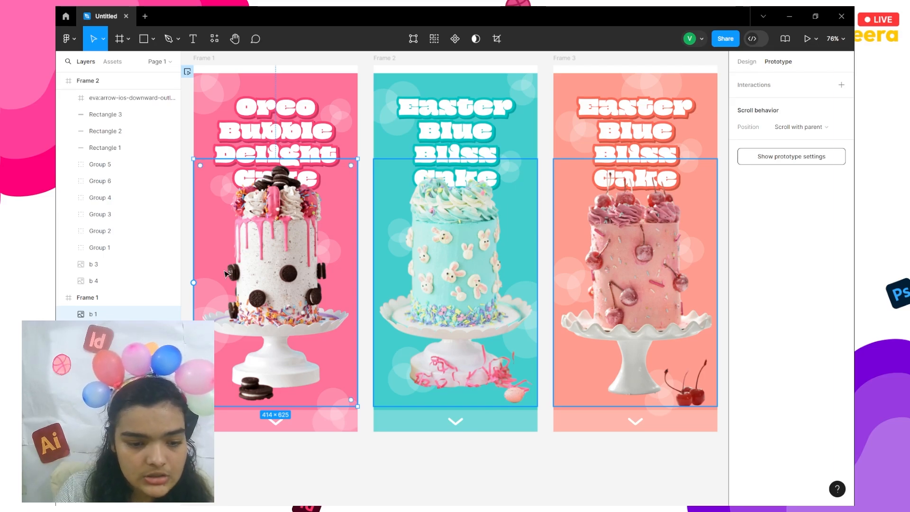
pyautogui.doubleClick(93, 313)
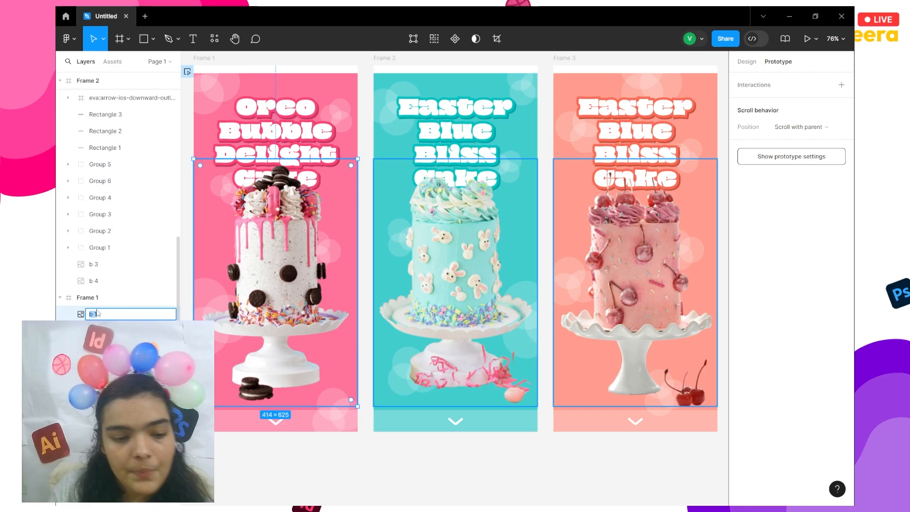
pyautogui.write('ink')
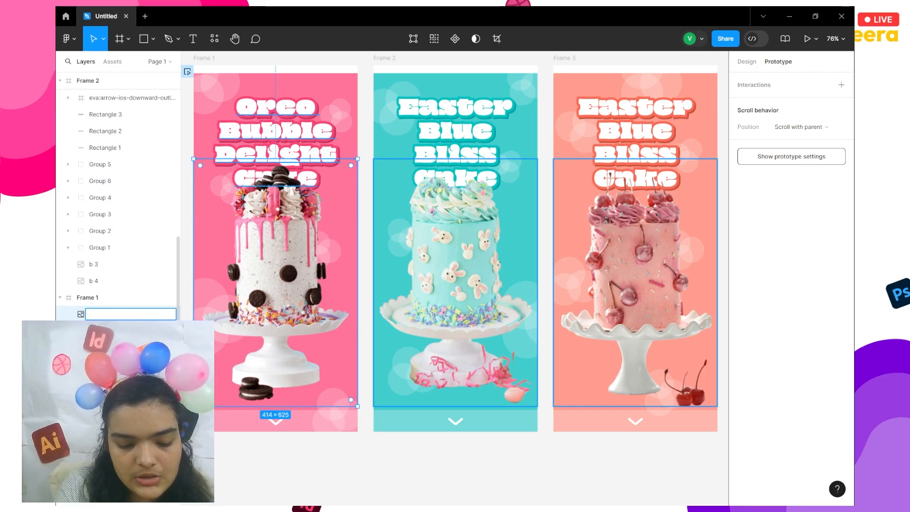
# Check Frame 2's small b 3 cake by briefly bringing it to the front, and rename the layer "pink"
pyautogui.click(403, 313)
pyautogui.click(117, 298)
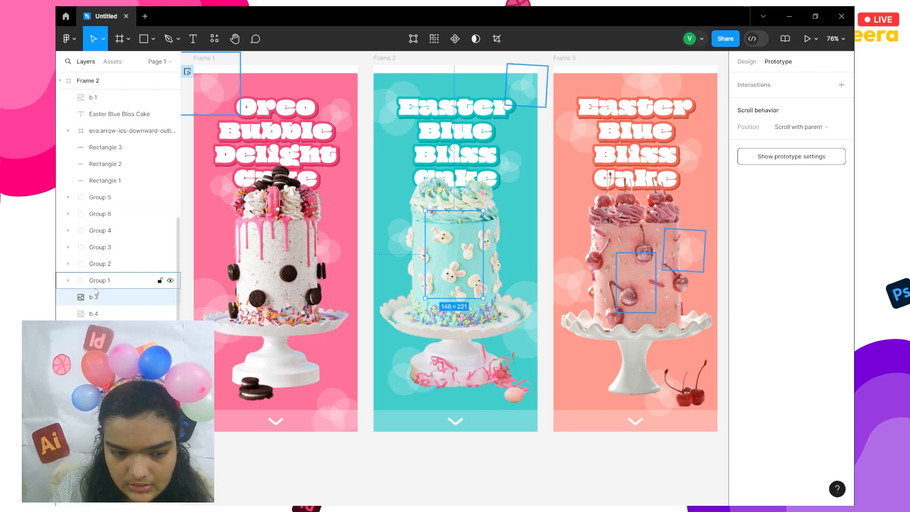
pyautogui.rightClick(96, 296)
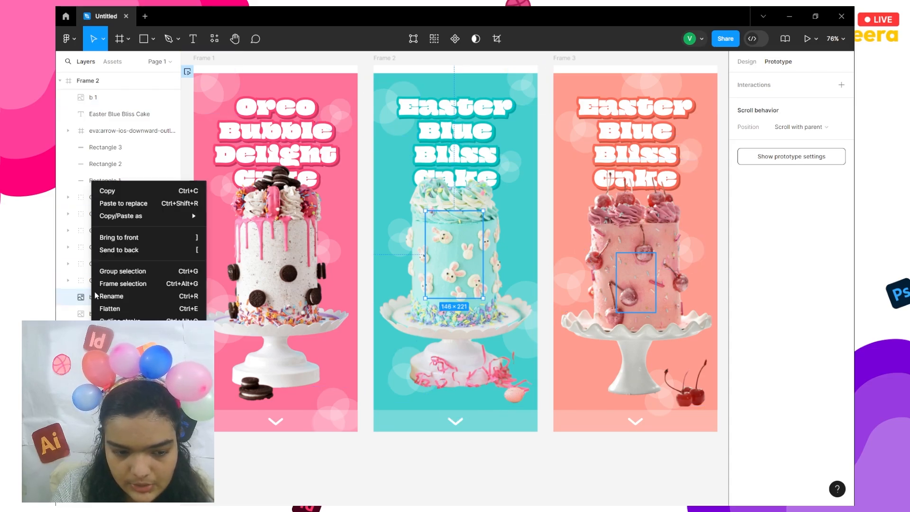
pyautogui.click(148, 238)
pyautogui.hotkey('ctrl', 'z')
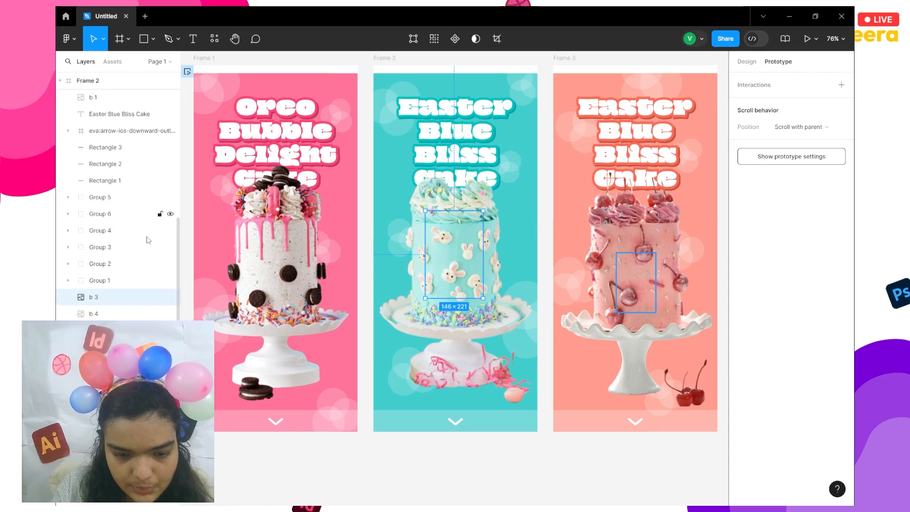
pyautogui.doubleClick(95, 297)
pyautogui.write('pi')
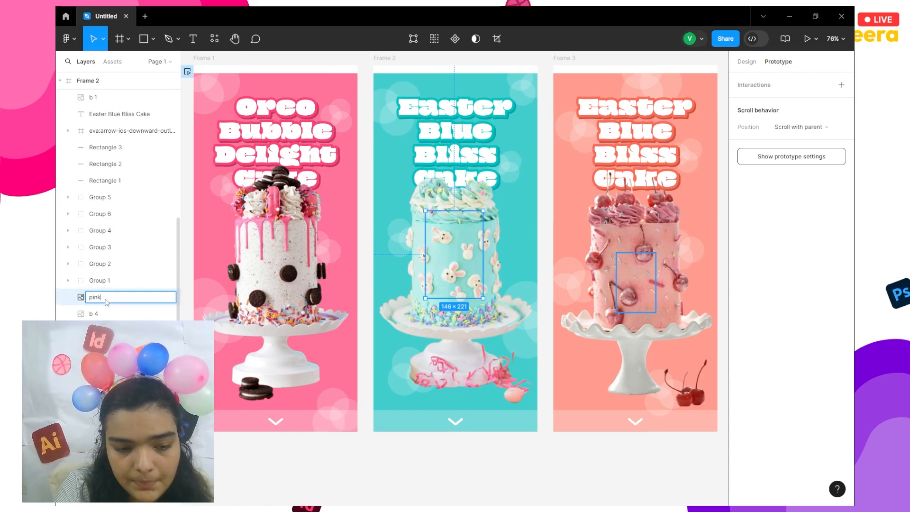
pyautogui.write('nk')
# Check Frame 3's small b 3 cake by briefly bringing it to the front, and rename the layer "pink"
pyautogui.click(662, 319)
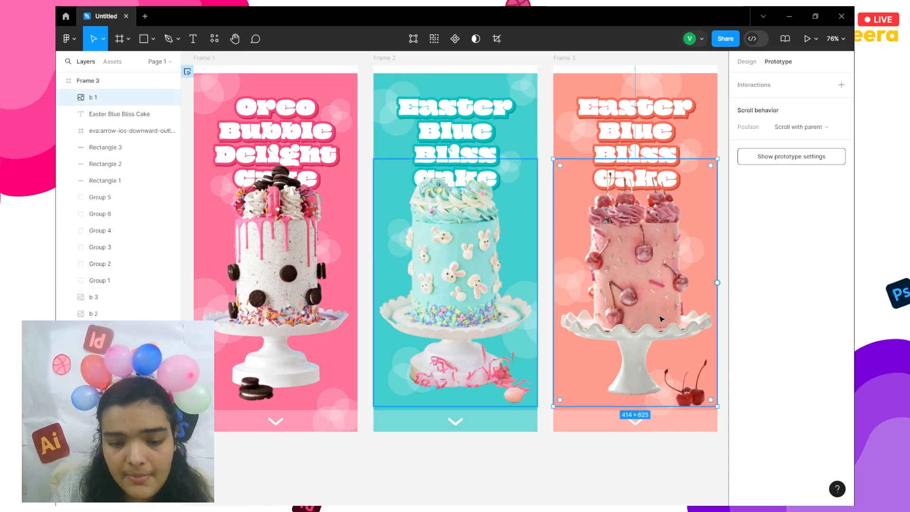
pyautogui.click(87, 297)
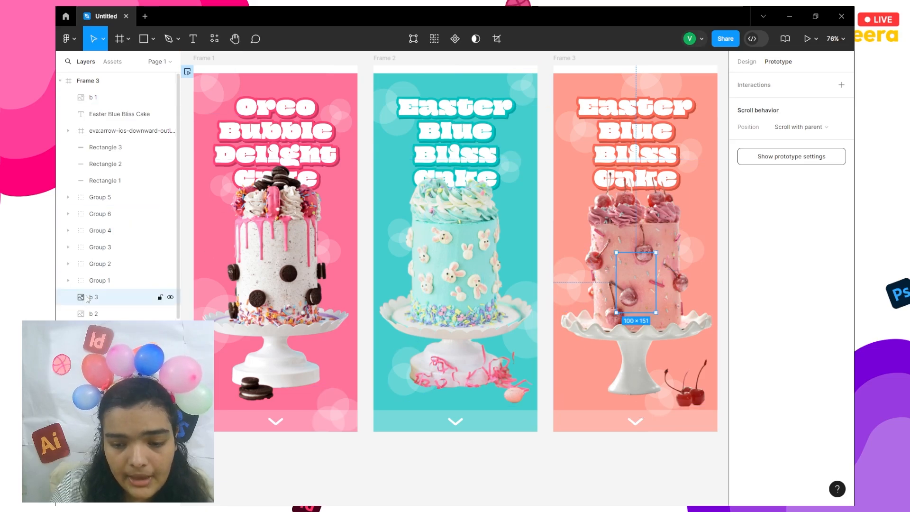
pyautogui.rightClick(126, 298)
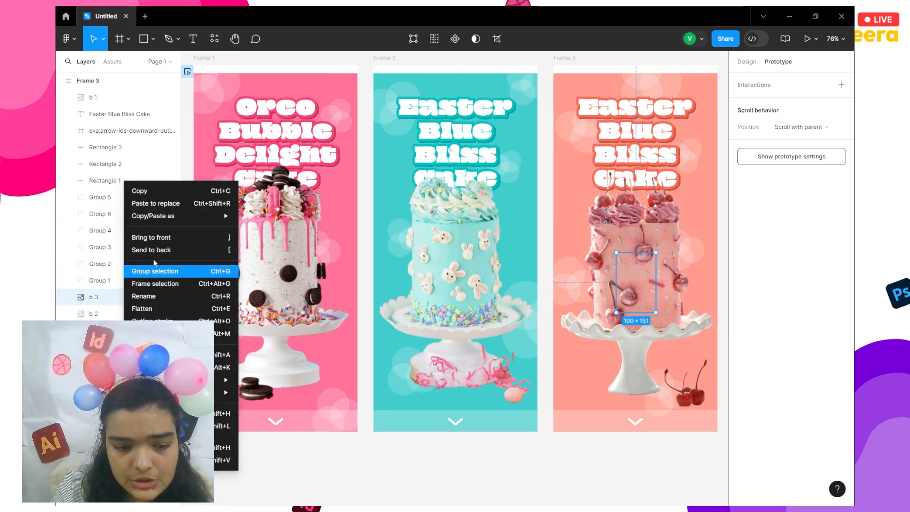
pyautogui.click(163, 240)
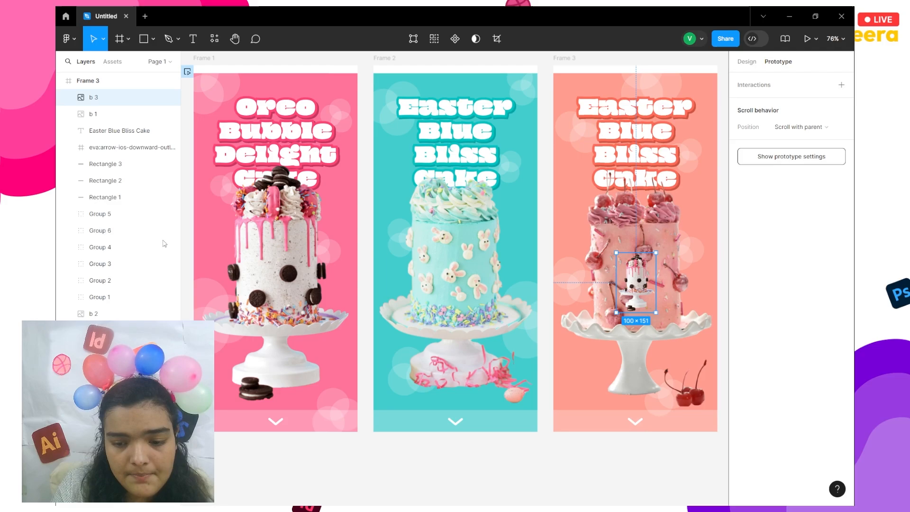
pyautogui.hotkey('ctrl', 'z')
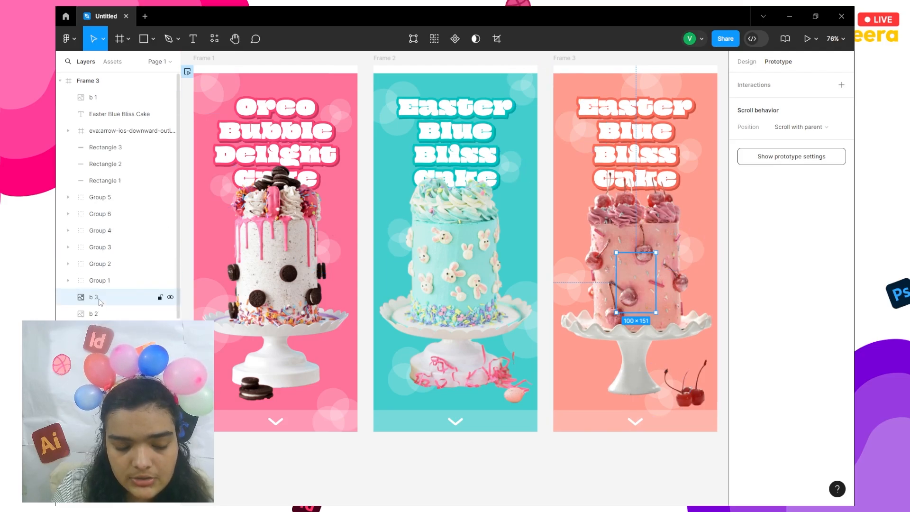
pyautogui.doubleClick(100, 298)
pyautogui.write('pi')
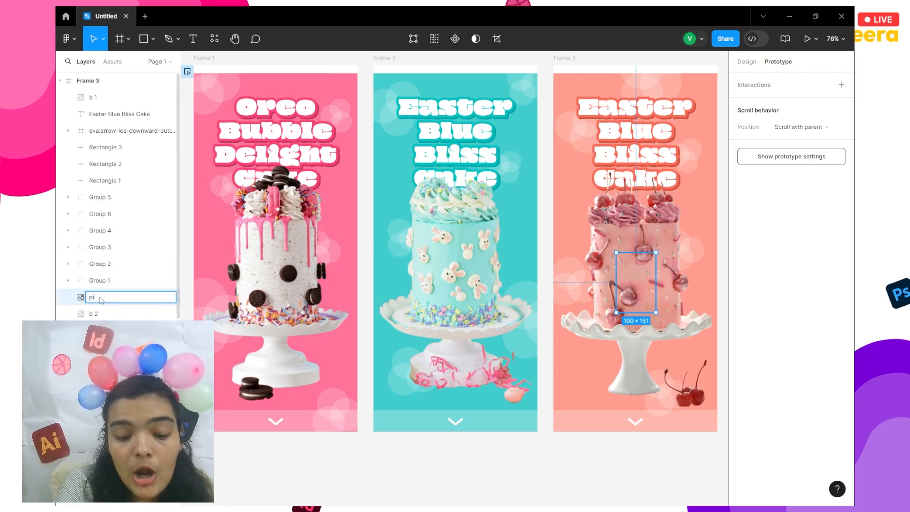
pyautogui.write('nk')
pyautogui.press('Return')
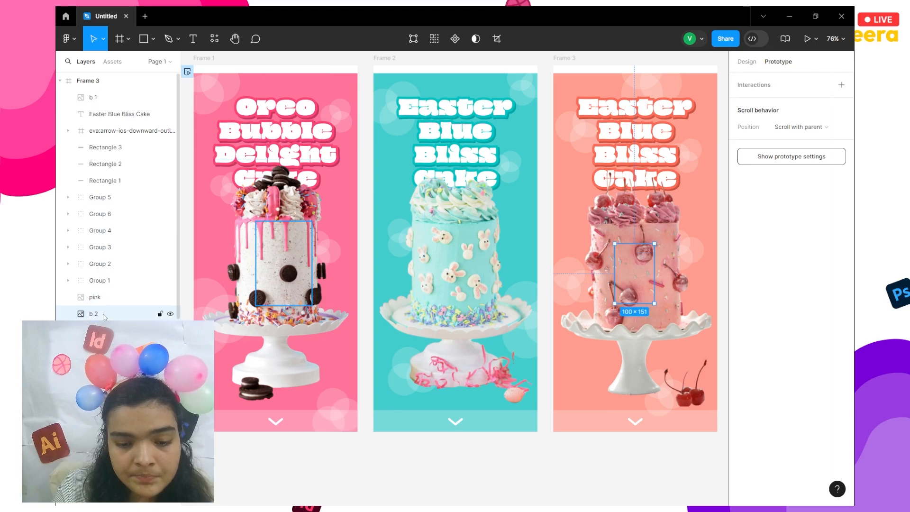
# In Frame 3, rename the small b 2 cake layer as "blue" and the large b 1 cake layer as "red"
pyautogui.doubleClick(104, 315)
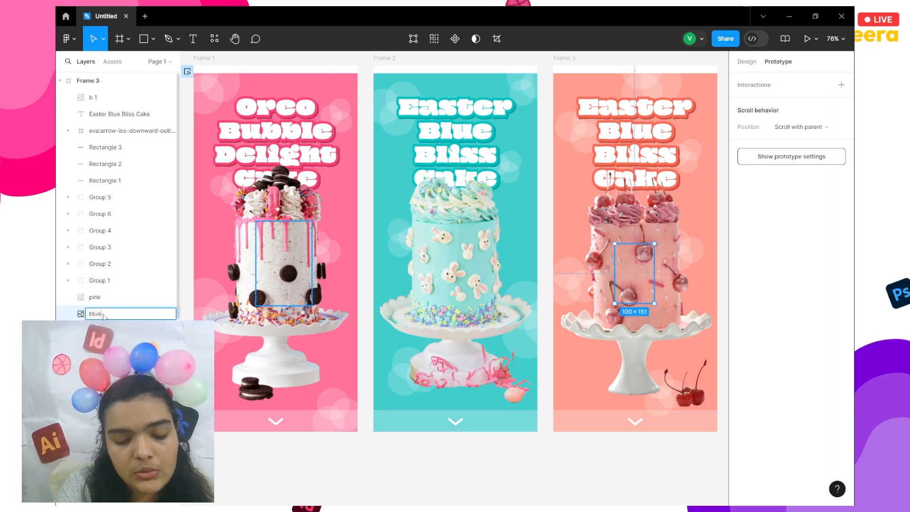
pyautogui.press('Return')
pyautogui.doubleClick(122, 98)
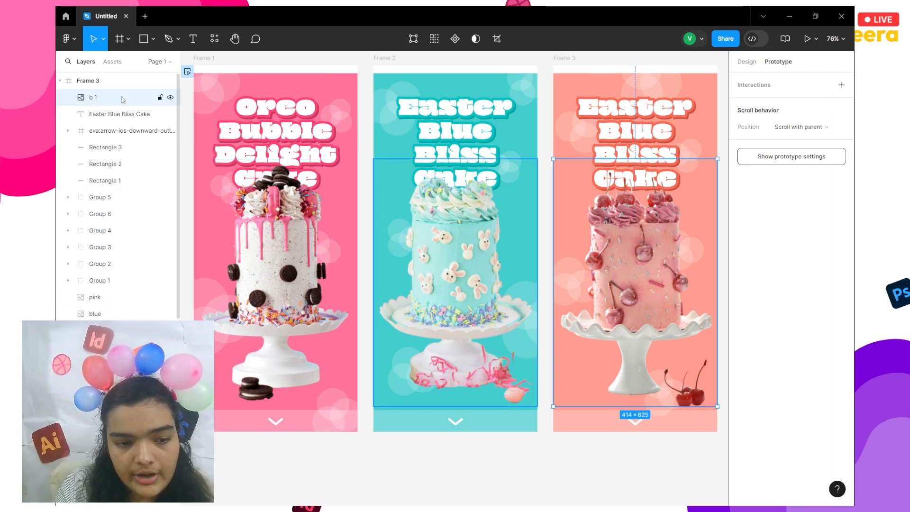
pyautogui.write('red')
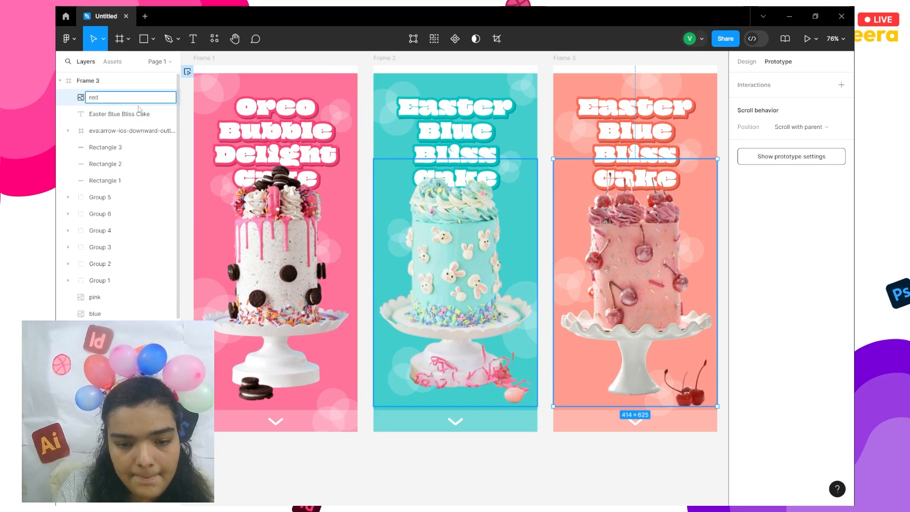
# In Frame 2, rename the large cake layer as "blue" and the remaining small cake copy as "red"
pyautogui.click(515, 252)
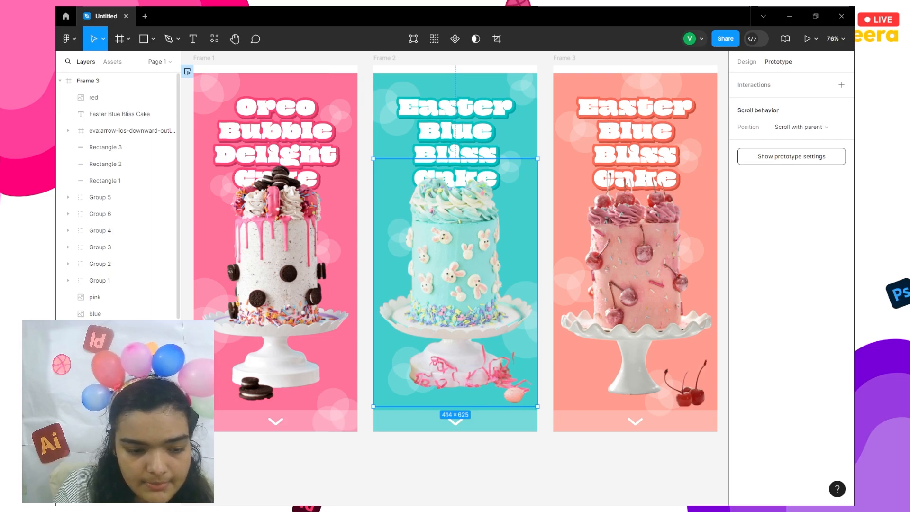
pyautogui.hotkey('ctrl', 'r')
pyautogui.click(450, 267)
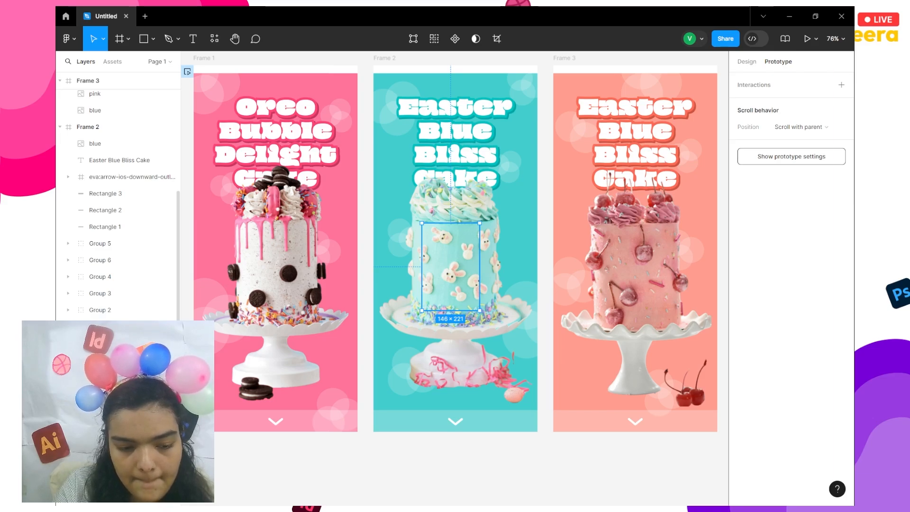
pyautogui.hotkey('ctrl', 'r')
pyautogui.write('red')
# Rename the two small hidden cake copies in Frame 1 as "red" and "blue" to match the other frames
pyautogui.click(277, 263)
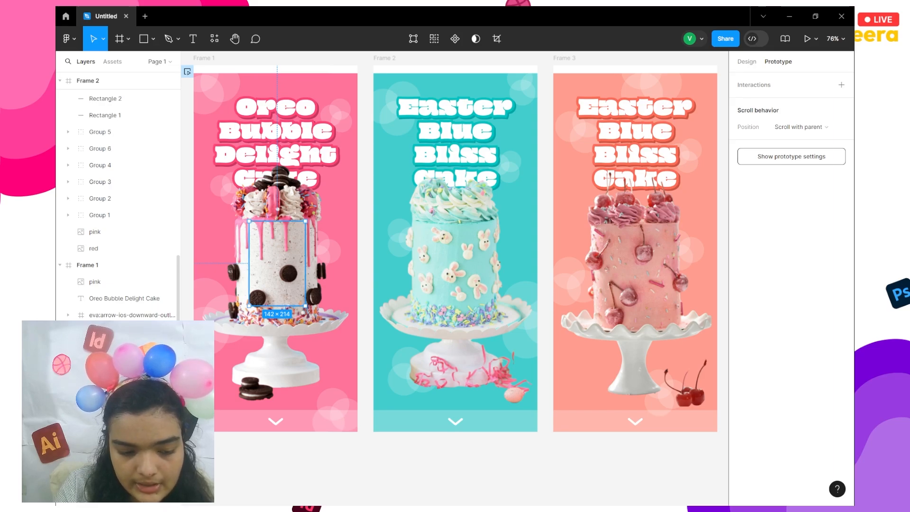
pyautogui.rightClick(63, 182)
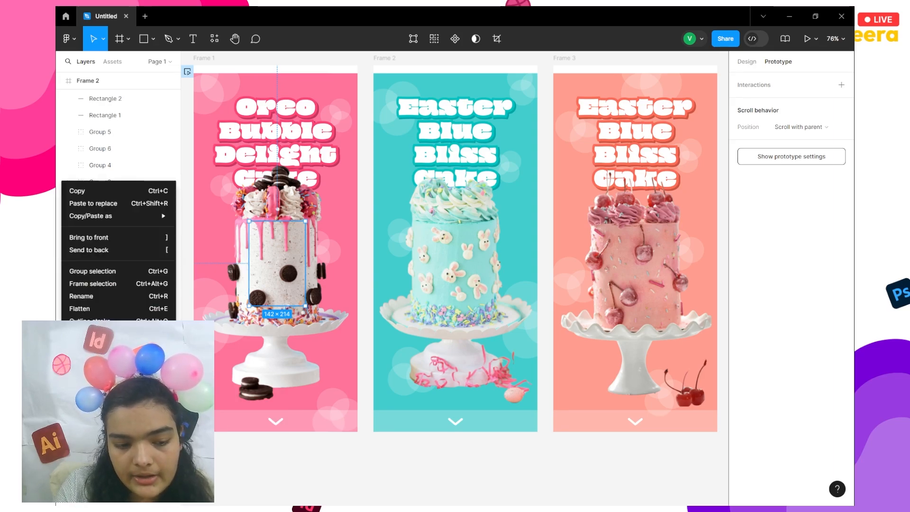
pyautogui.click(141, 239)
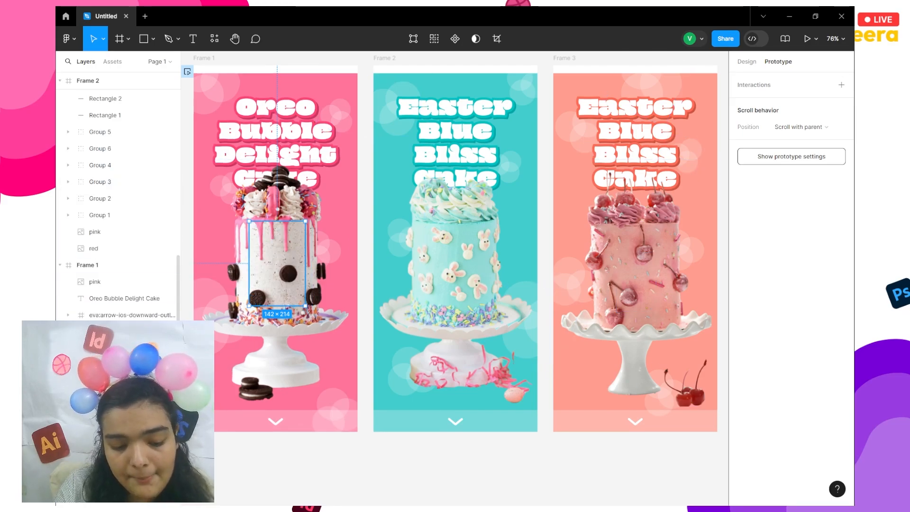
pyautogui.hotkey('shift', 'Right')
pyautogui.hotkey('shift', 'Right')
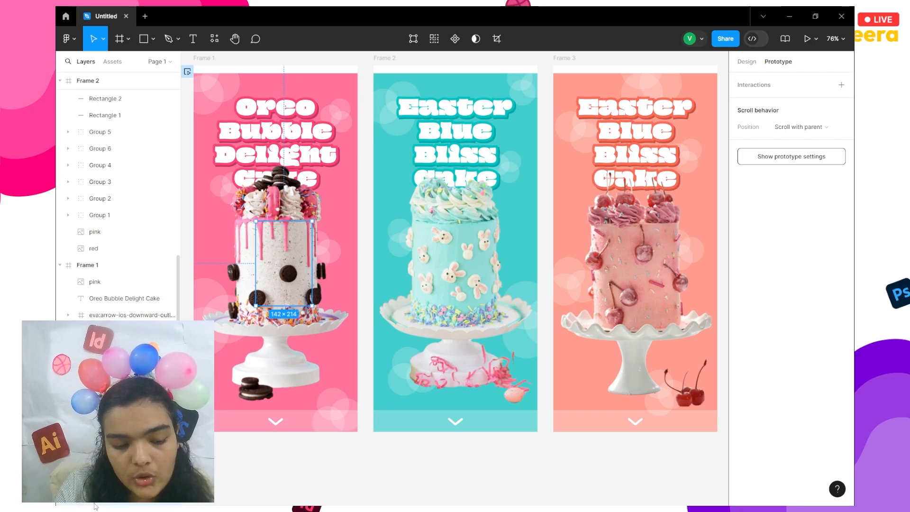
pyautogui.doubleClick(94, 504)
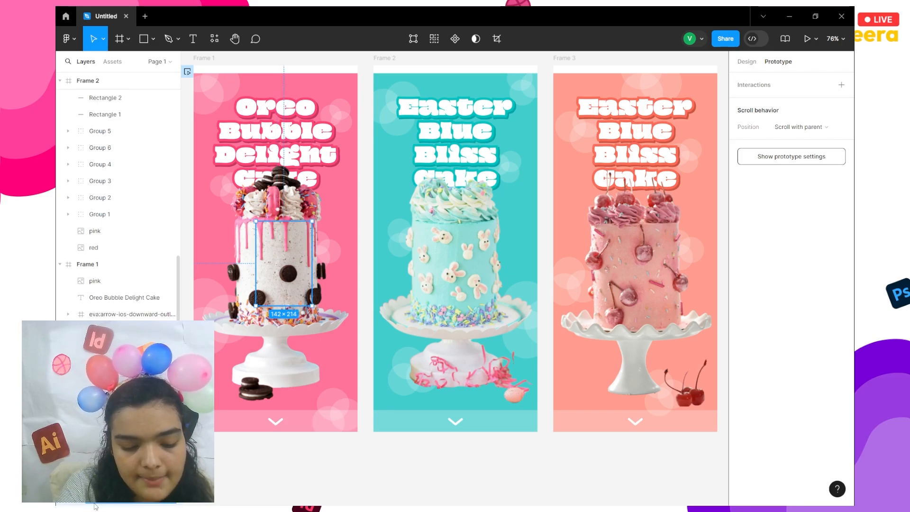
pyautogui.press('Return')
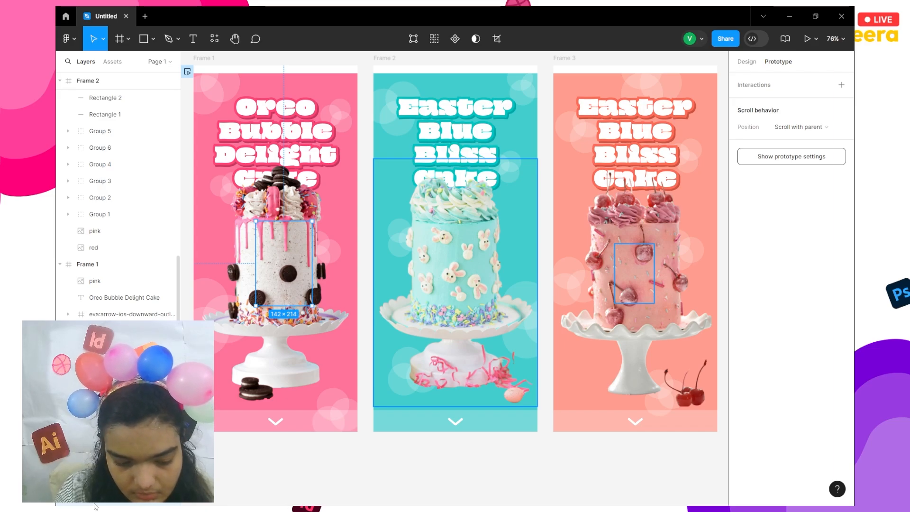
# Present the prototype to view the transitions between the cake screens, and return to the design file
pyautogui.click(357, 465)
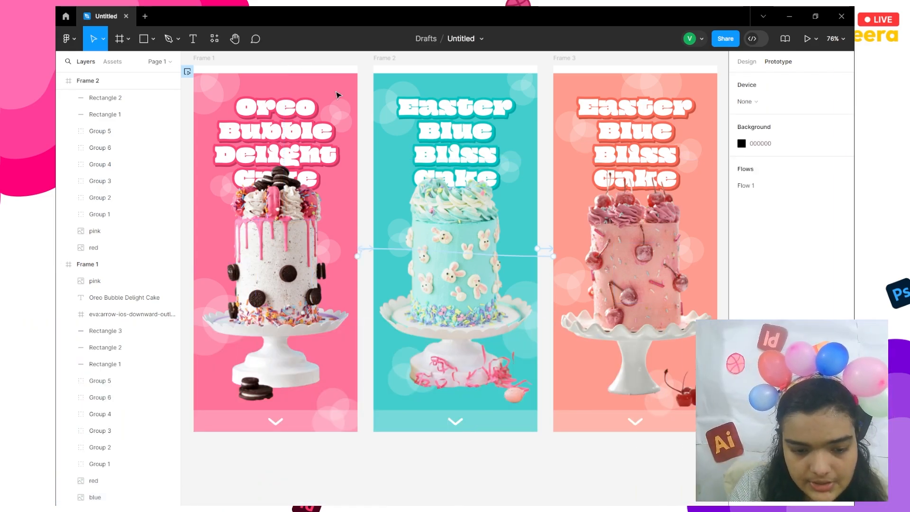
pyautogui.click(807, 39)
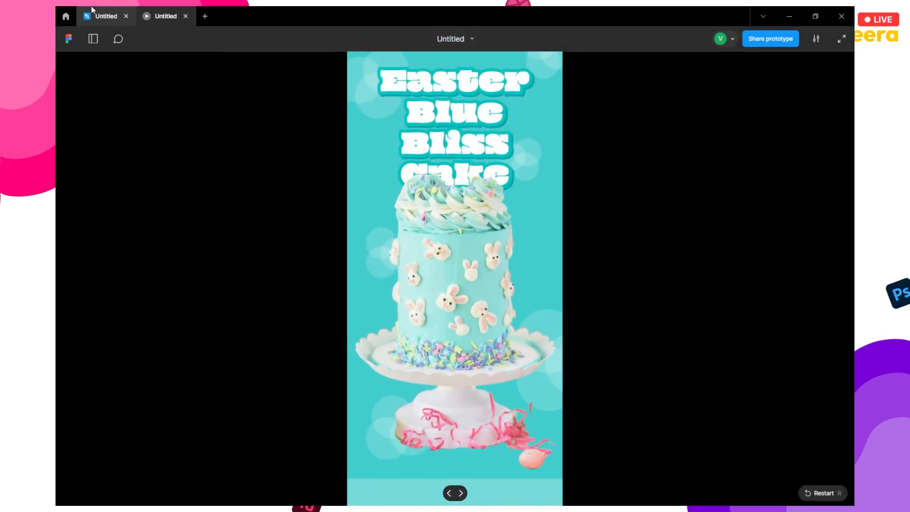
pyautogui.click(91, 7)
# Replace Frame 3's title text with "Cherry Blossom Delight Cake"
pyautogui.click(630, 218)
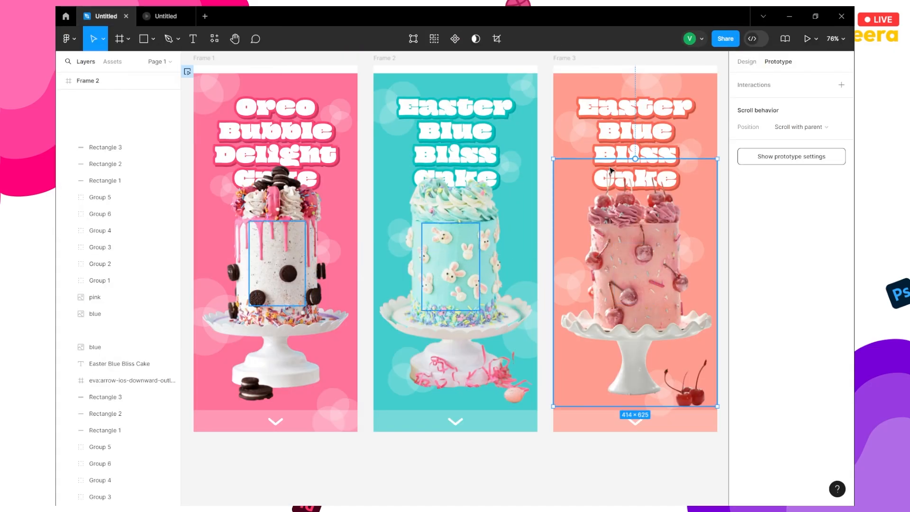
pyautogui.click(624, 141)
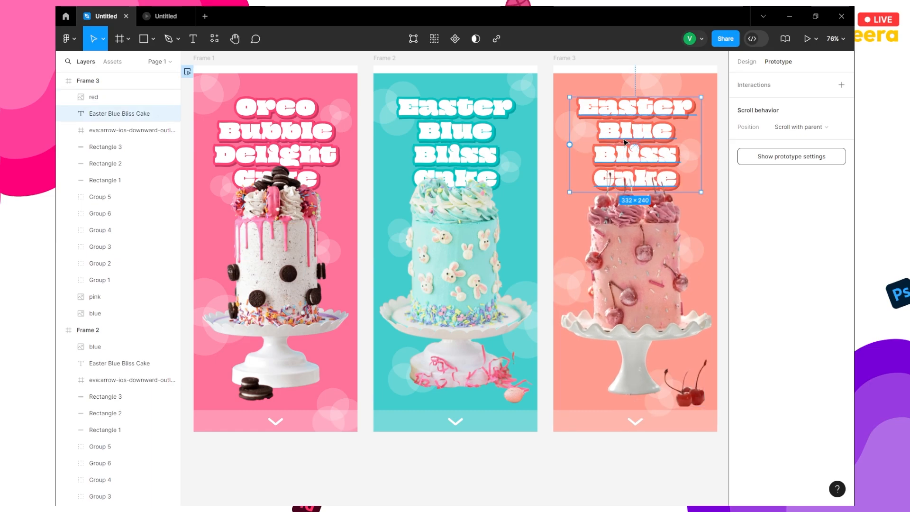
pyautogui.doubleClick(624, 140)
pyautogui.write('Cheer')
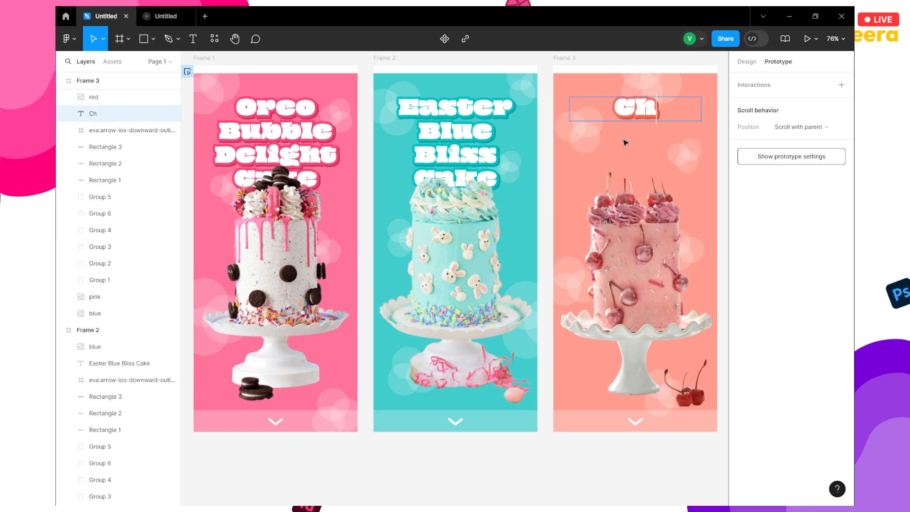
pyautogui.press('BackSpace')
pyautogui.press('BackSpace')
pyautogui.write('rry')
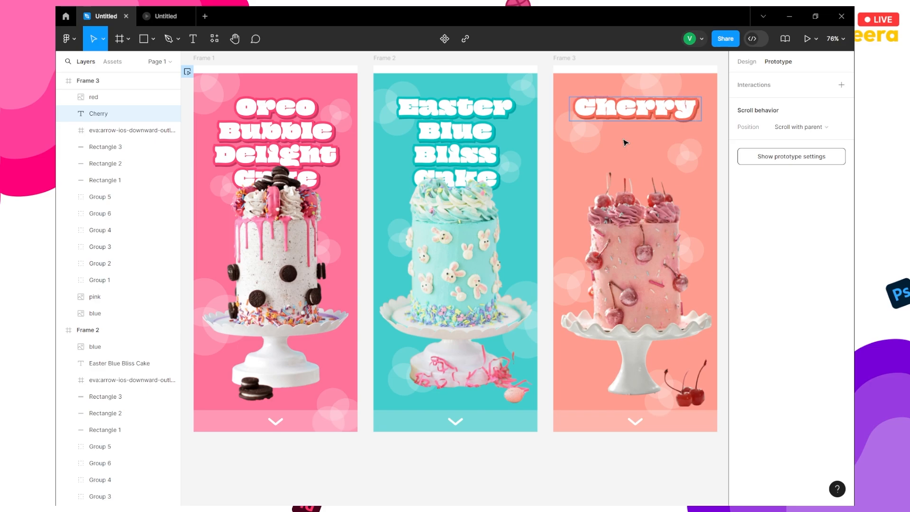
pyautogui.write(' Bloss')
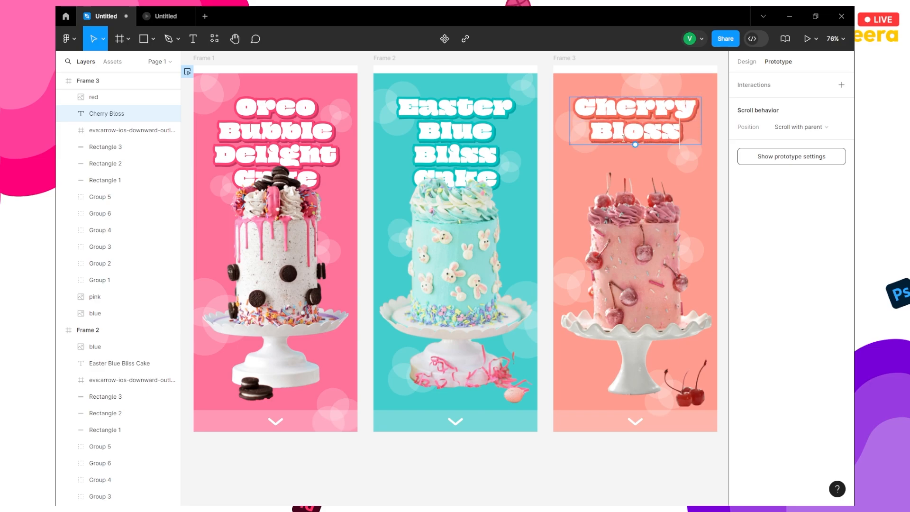
pyautogui.write('om Deli')
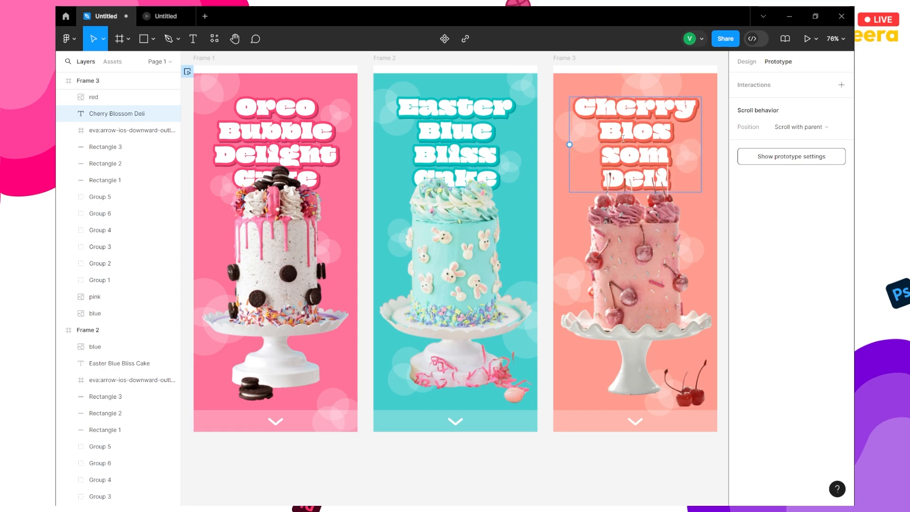
pyautogui.write('ght Cake')
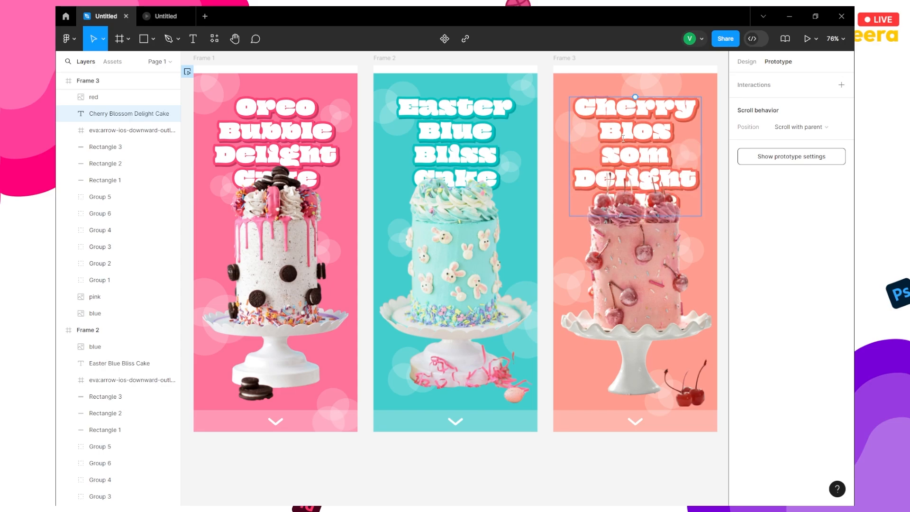
# Shorten "Blossom" in Frame 3's title to "Bloom" and finish editing the text
pyautogui.press('BackSpace')
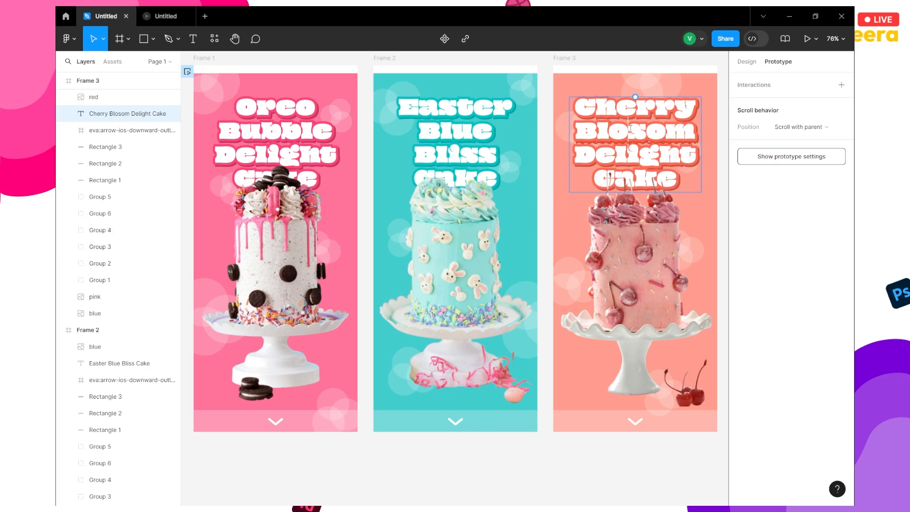
pyautogui.press('Delete')
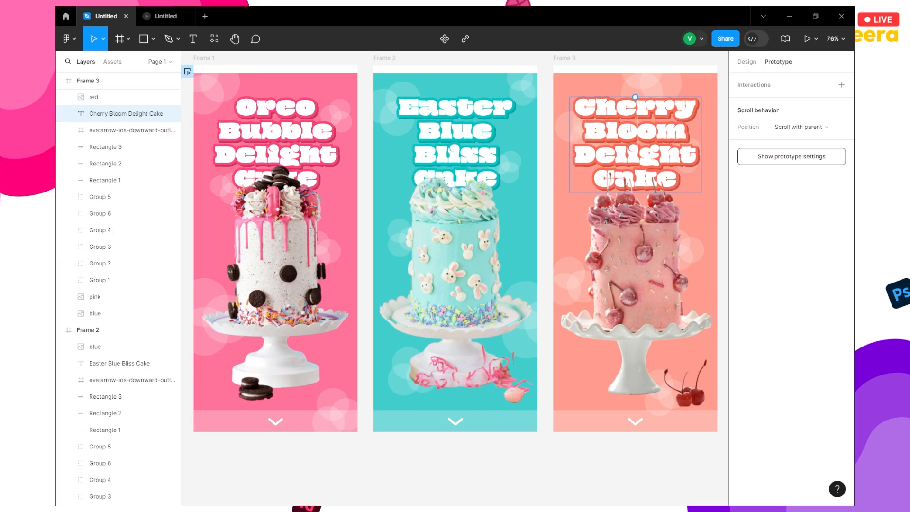
pyautogui.press('Escape')
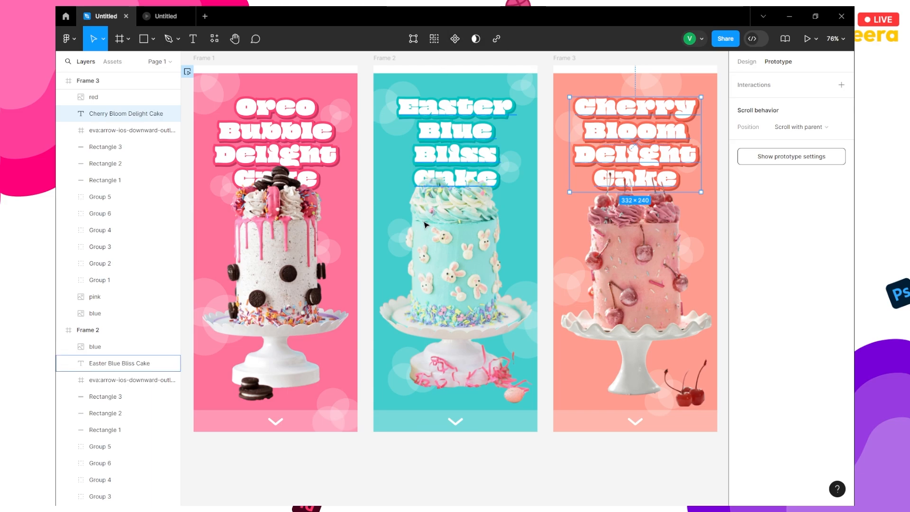
pyautogui.scroll(-1, 425, 225)
pyautogui.click(212, 494)
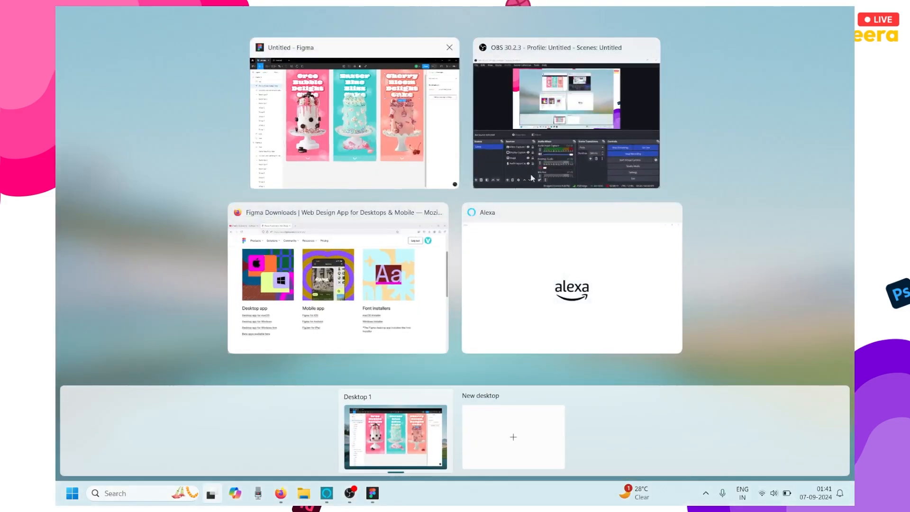
pyautogui.click(553, 154)
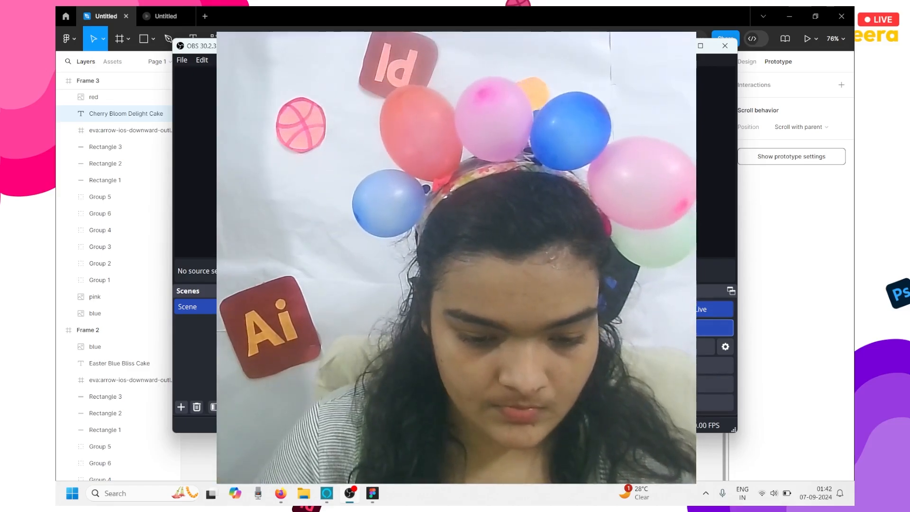
pyautogui.hotkey('alt', 'Tab')
# Clear the title selection and select Frame 1, the prototype's flow starting frame
pyautogui.press('Escape')
pyautogui.scroll(-2, 455, 266)
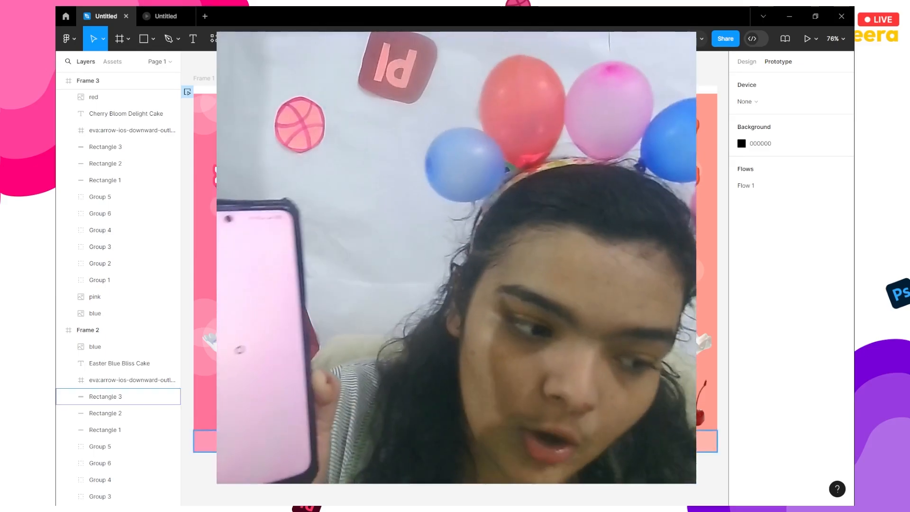
pyautogui.click(204, 81)
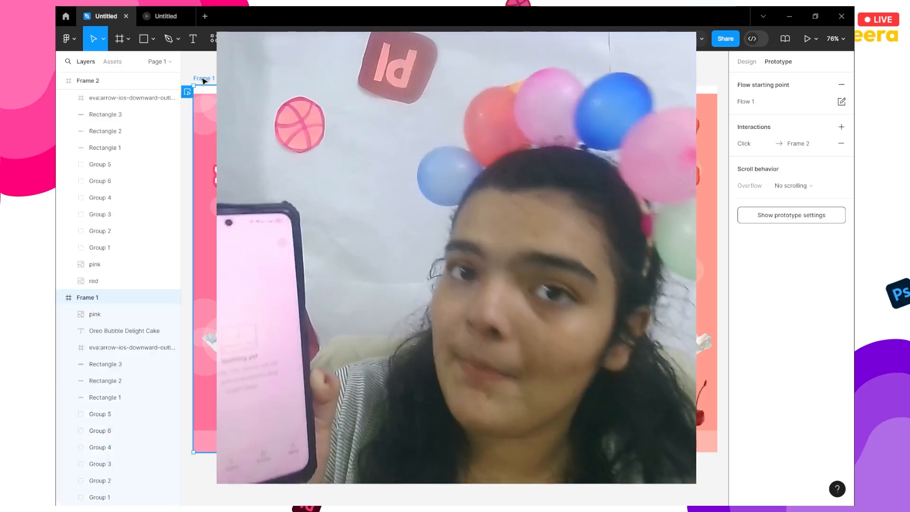